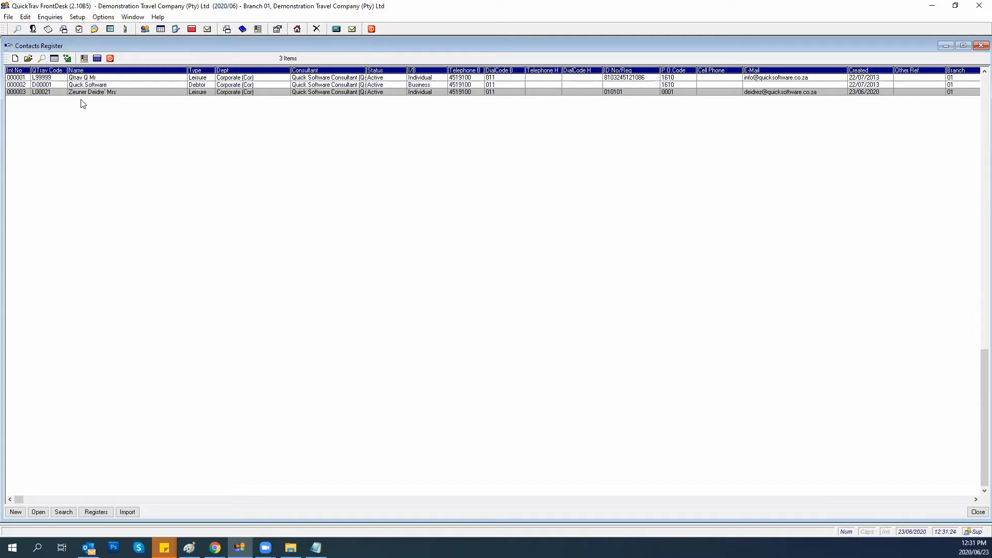
Close the Contacts Register window and create a blank quote via File > New Quote.
click(109, 58)
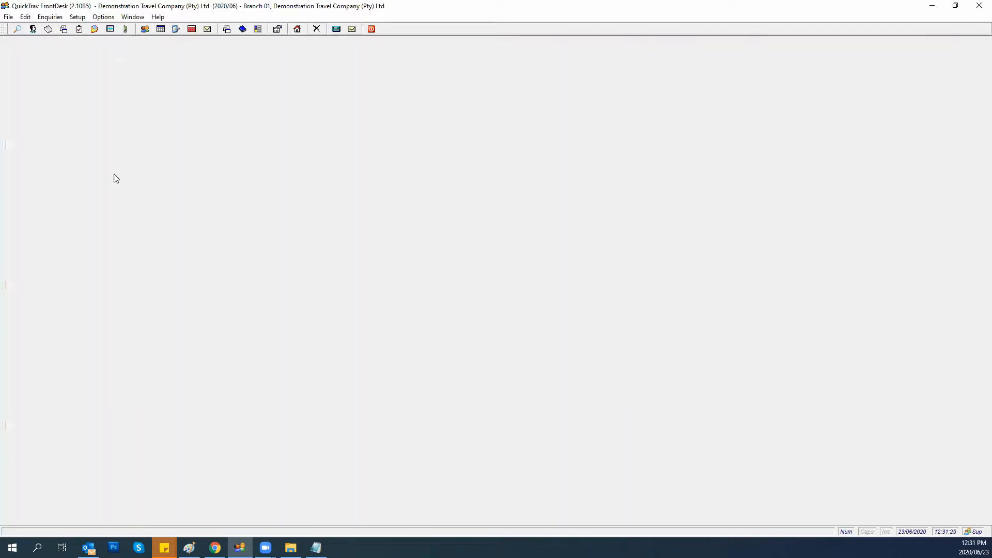
click(10, 20)
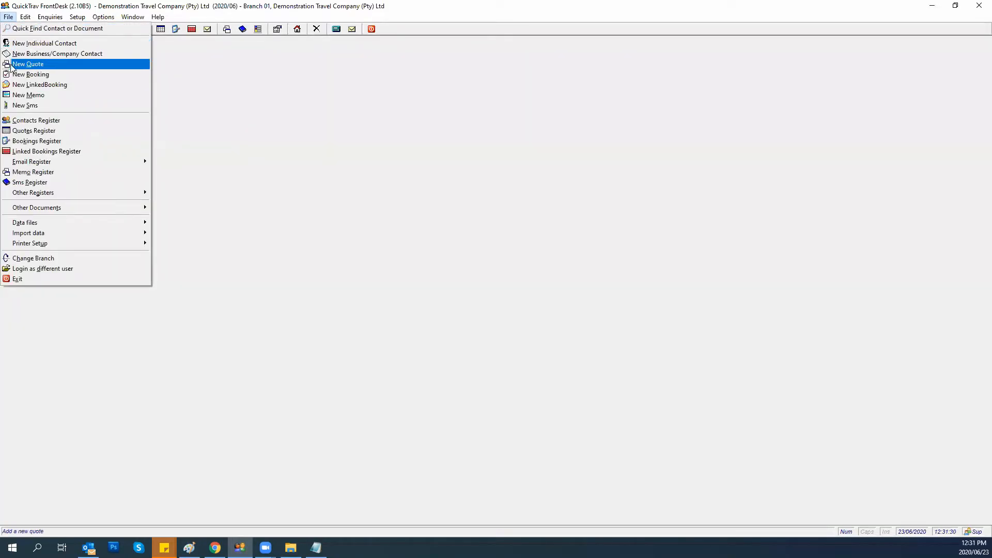
click(246, 121)
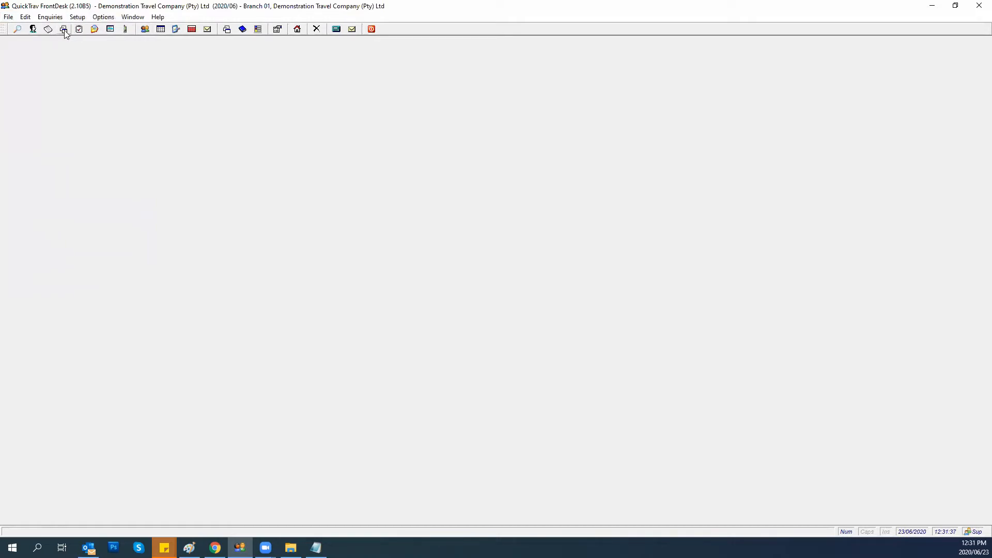
click(8, 17)
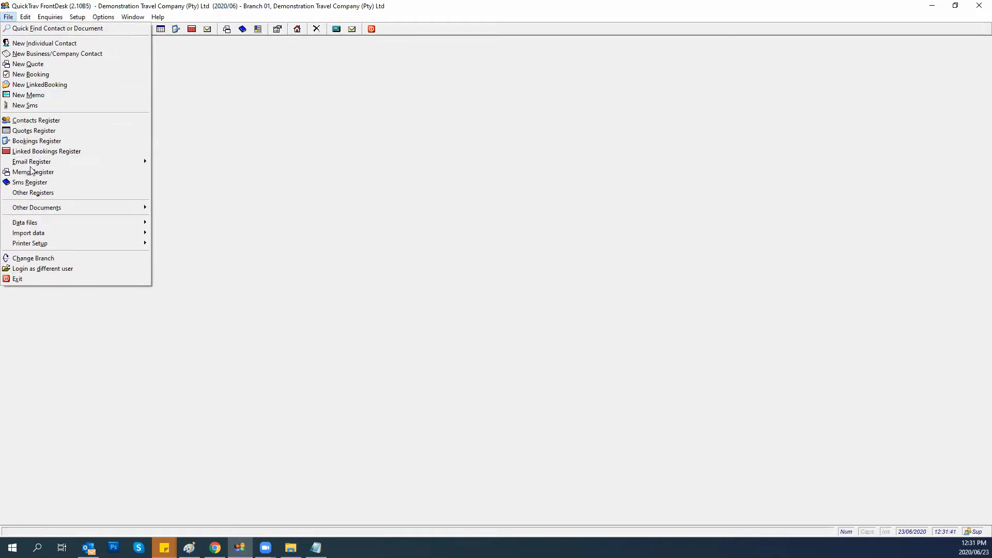
click(29, 65)
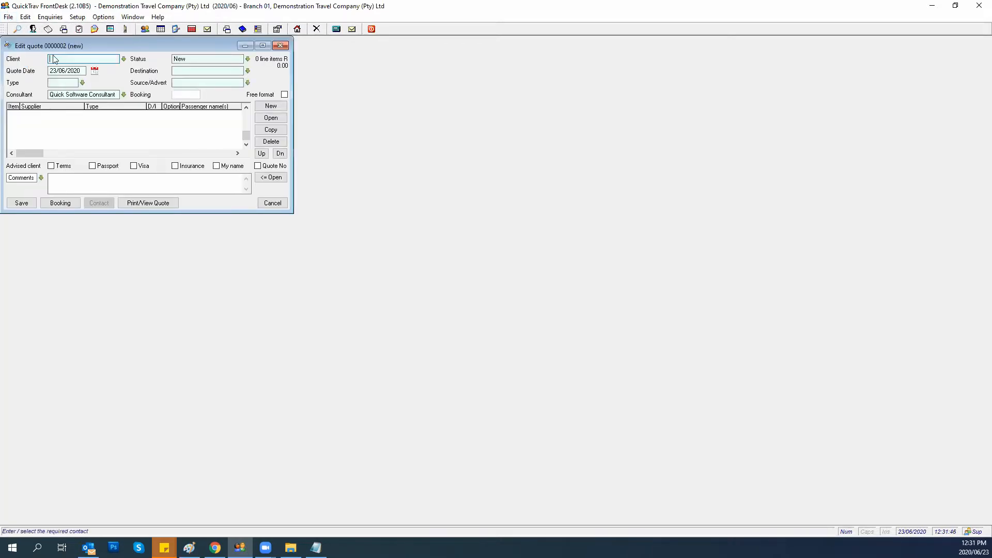
Pick the individual client from the Client lookup list for quote 0000002.
click(124, 59)
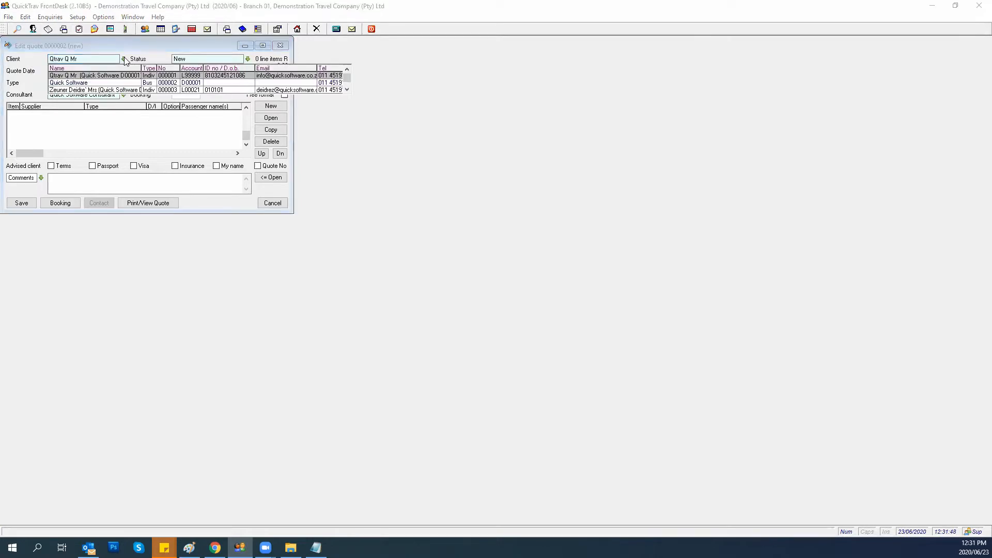
click(118, 90)
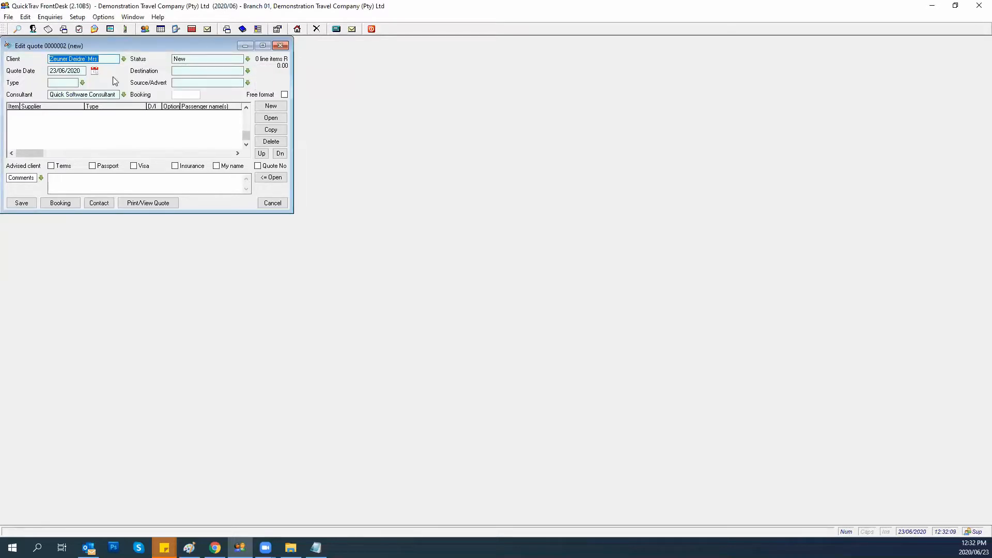
click(248, 60)
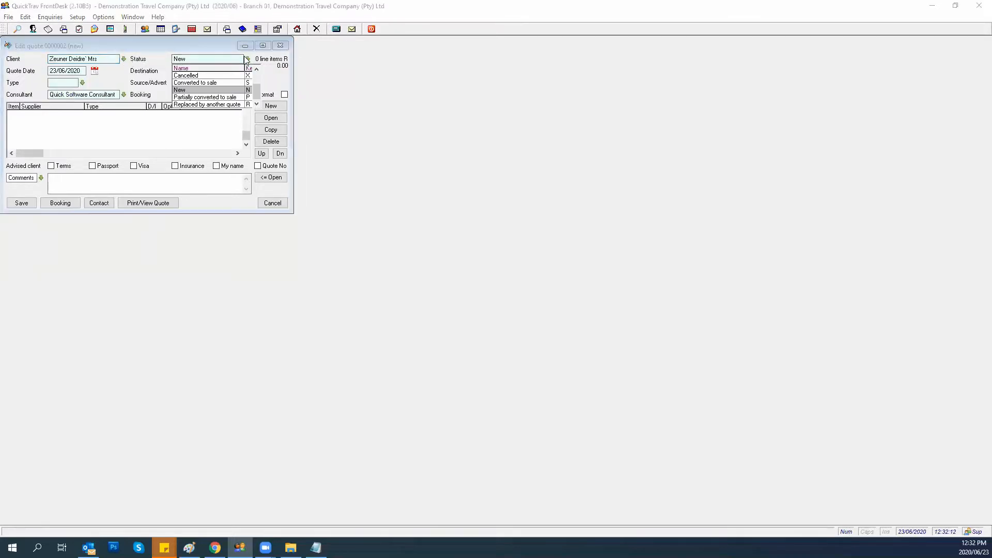
Leave quote 0000002's status at New and choose Europe as its destination.
click(187, 91)
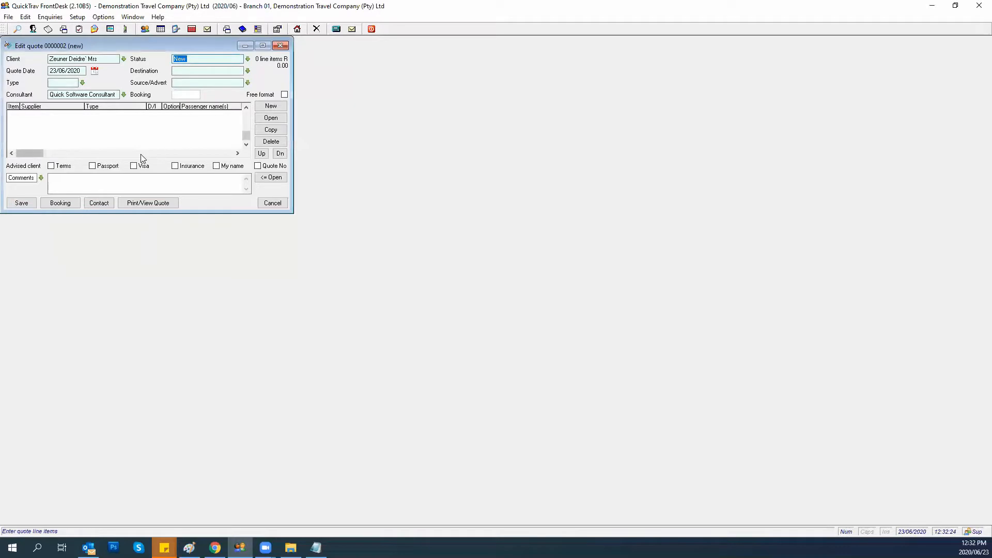
click(248, 72)
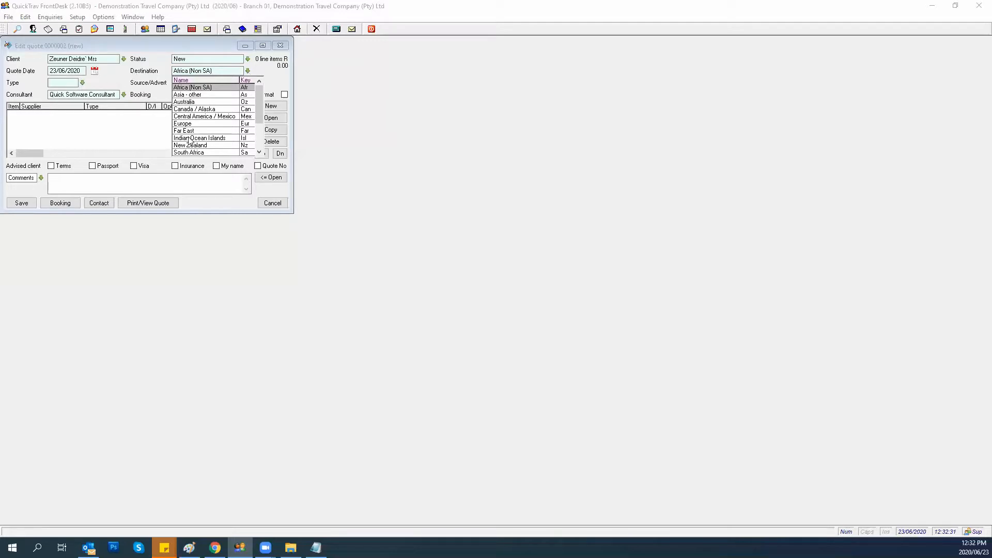
key(Down)
key(Down)
key(Down)
key(Down)
key(Down)
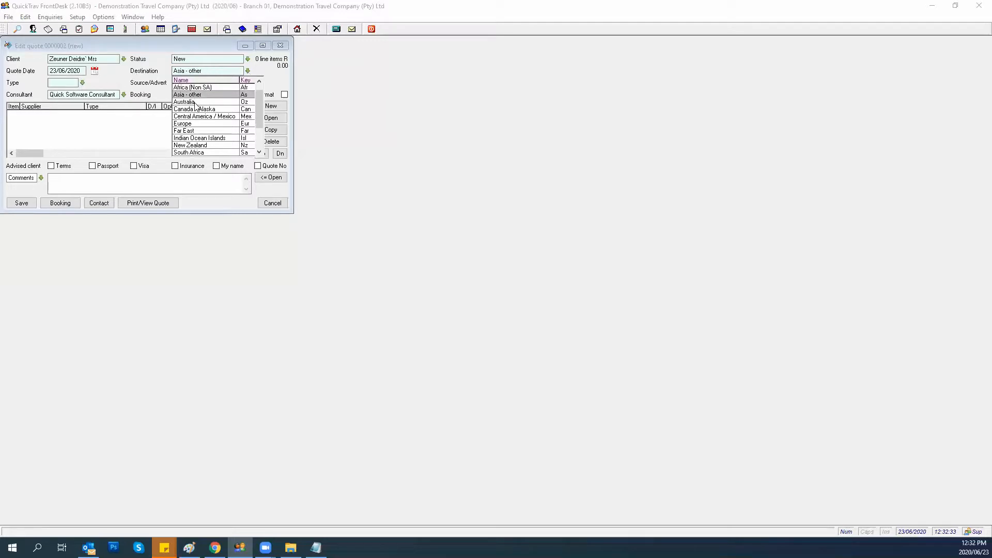
key(Down)
key(Down)
key(Down)
key(Down)
key(Down)
key(Down)
key(Down)
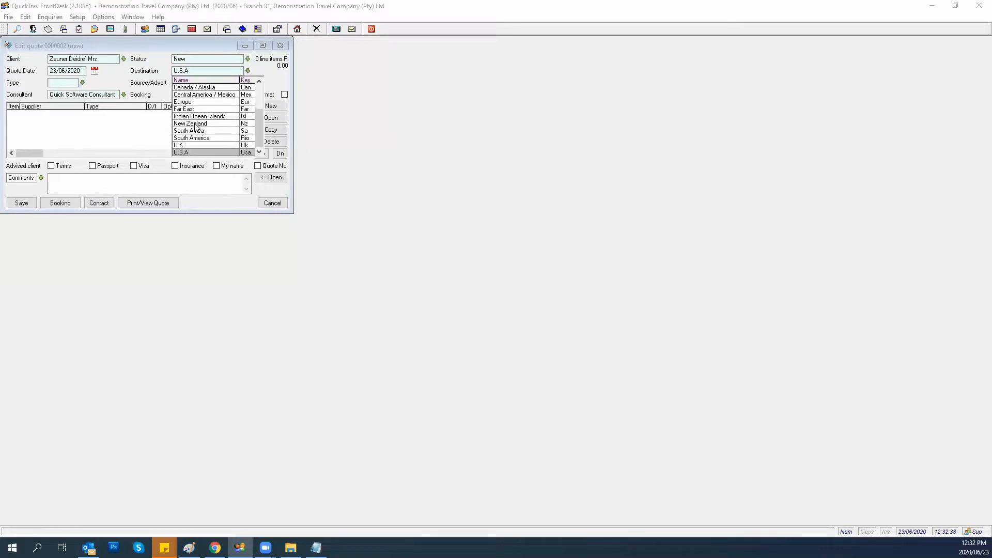
key(Up)
key(Up)
key(Up)
key(Up)
key(Up)
key(Up)
key(Up)
key(Up)
key(Up)
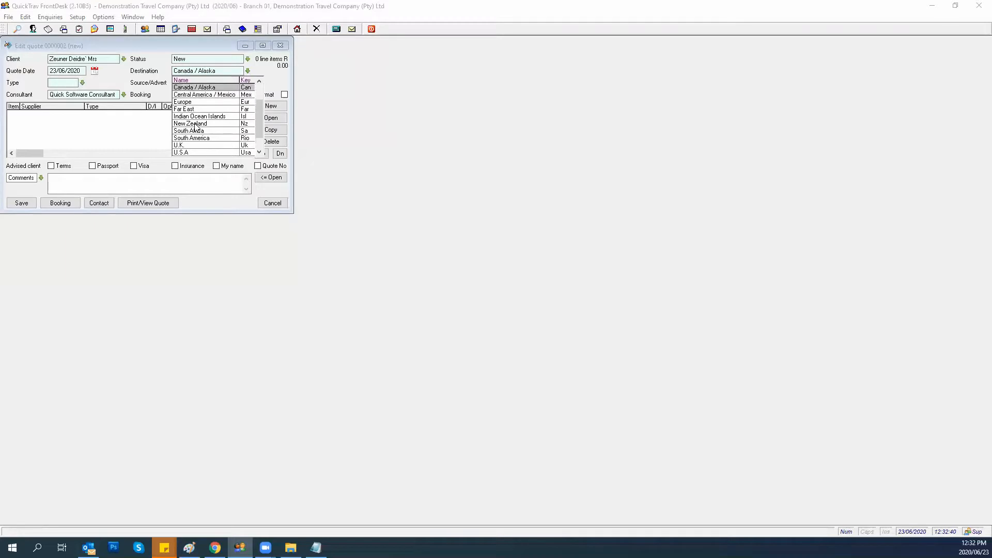
key(Up)
key(Up)
key(Up)
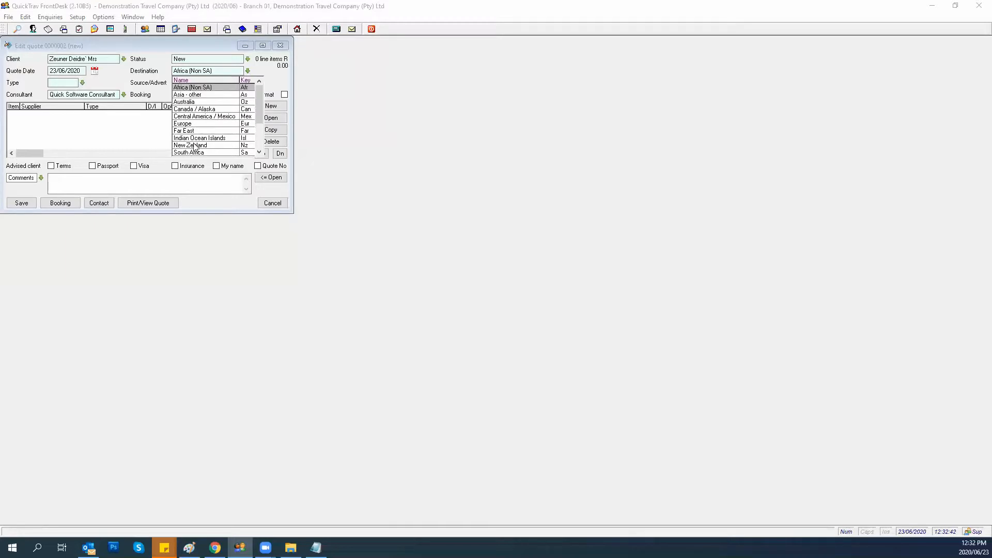
click(182, 124)
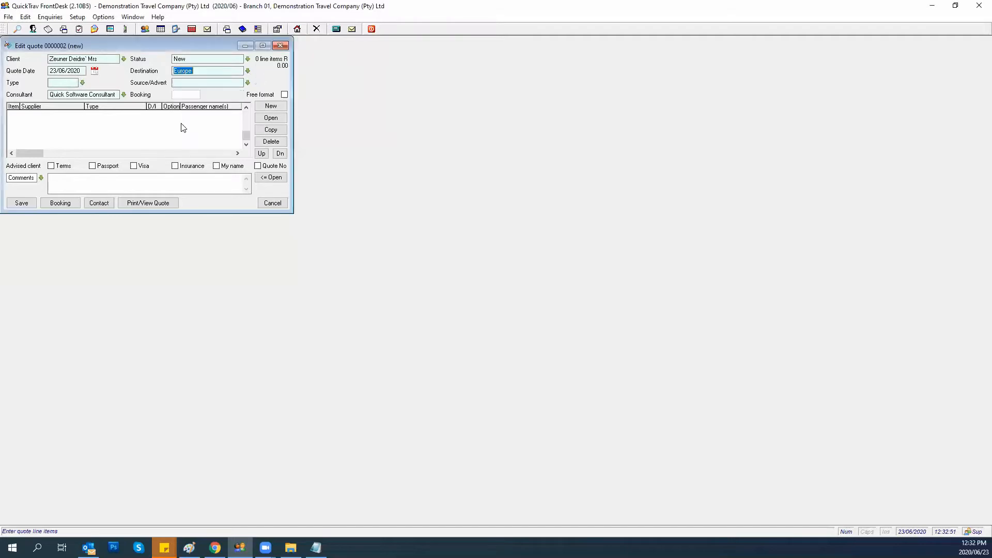
click(82, 83)
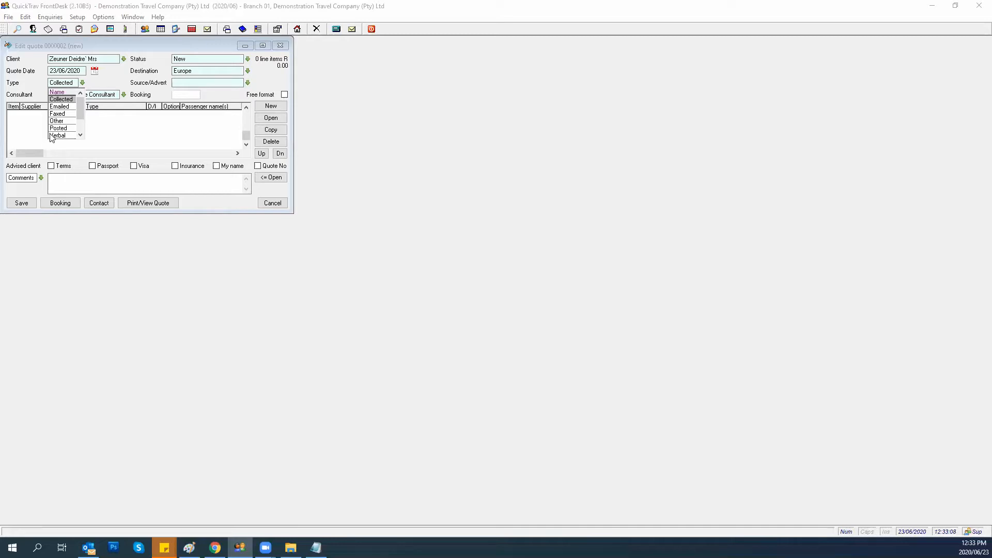
Set type Emailed, source Friends And Family, and consultant Quick Software Consultant.
click(56, 107)
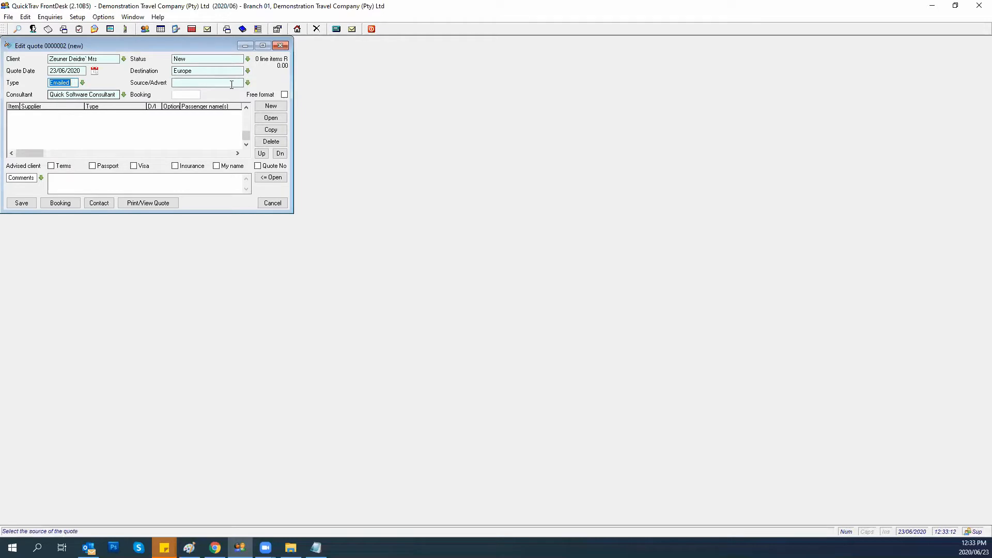
click(248, 83)
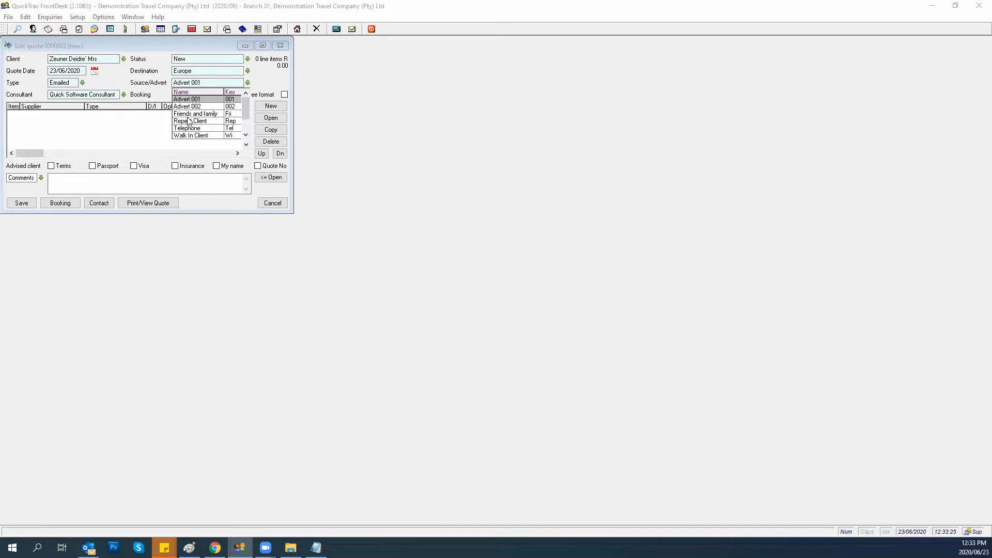
key(Down)
key(Down)
key(Down)
key(Down)
key(Down)
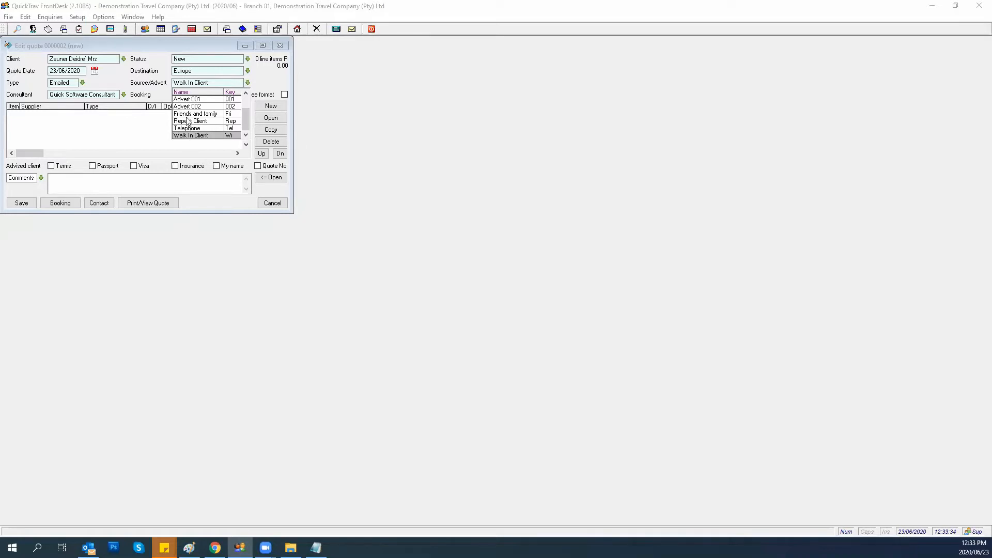
click(187, 115)
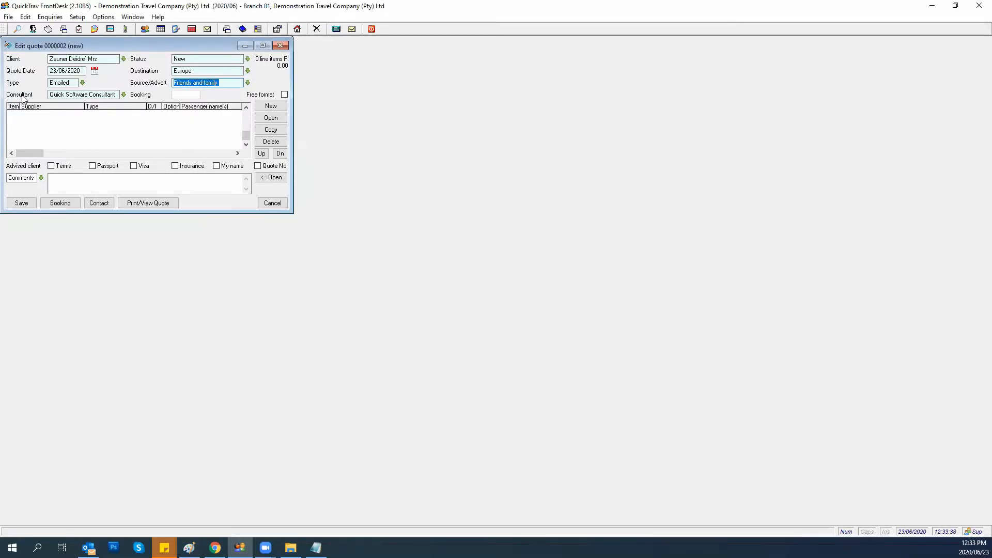
click(123, 95)
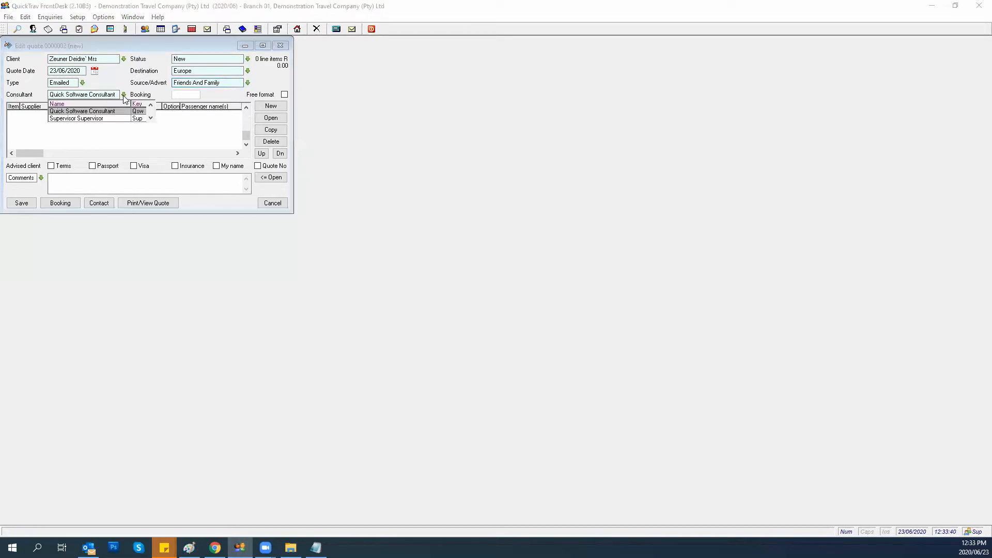
click(69, 111)
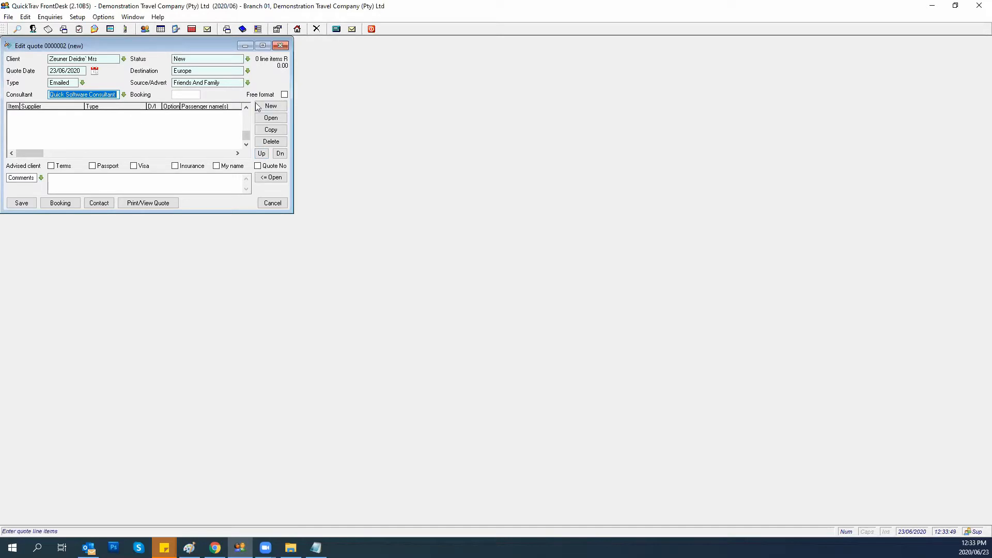
Tick Free format, describe it 'Zanzibar Quote', choose International, and enter total 50000.00.
click(284, 95)
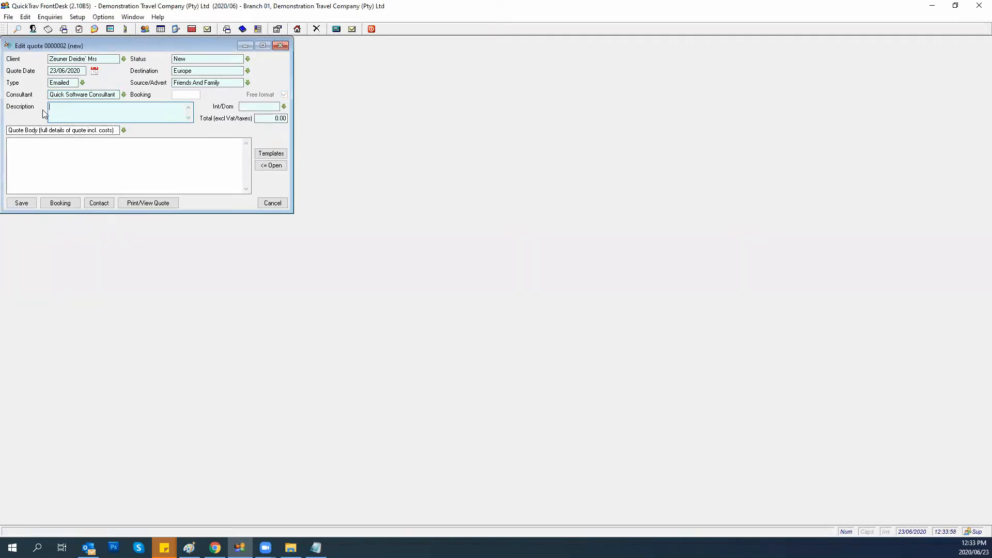
text(Zanzib)
text(a)
key(BackSpace)
text(zibar Quote)
key(Tab)
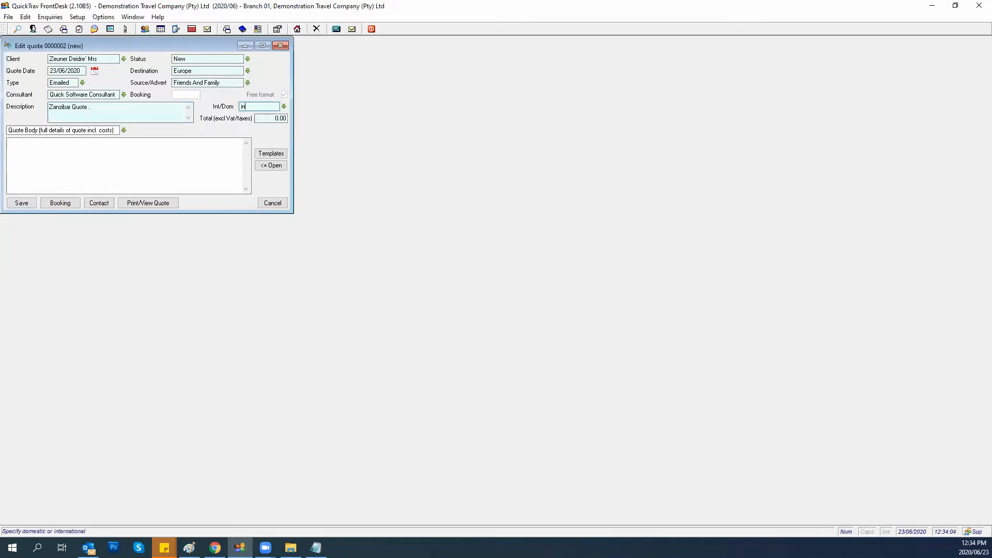
text(in)
key(Tab)
key(Tab)
click(212, 144)
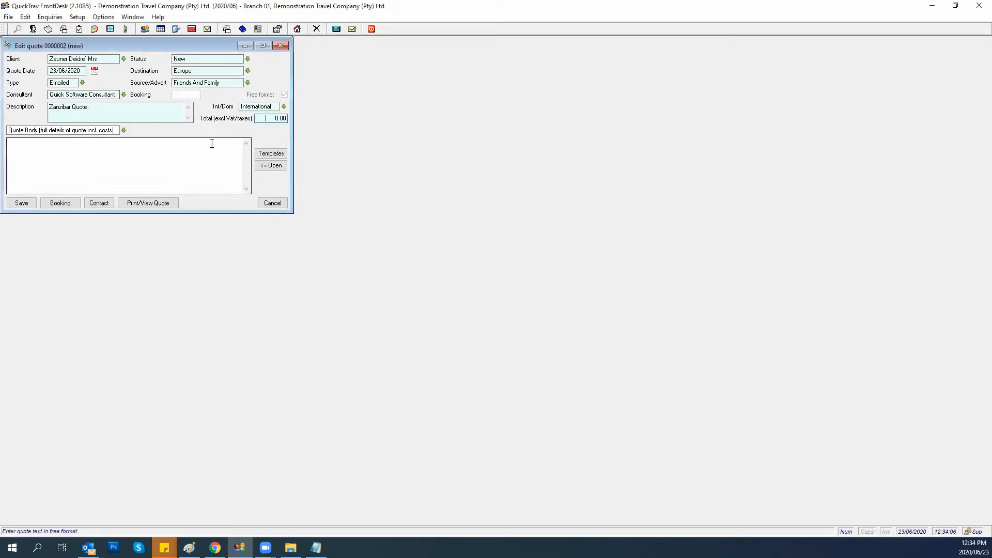
text(50000.00)
key(Tab)
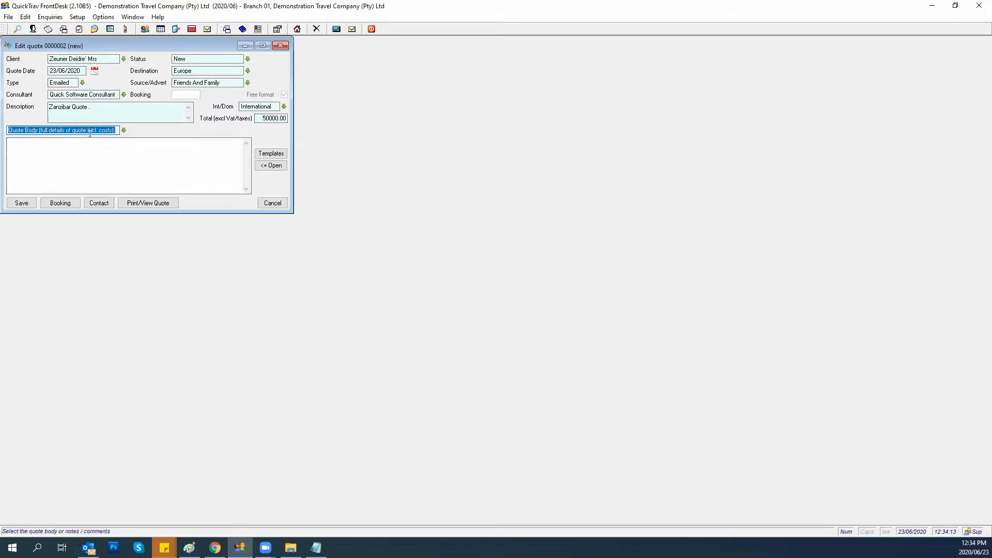
click(58, 145)
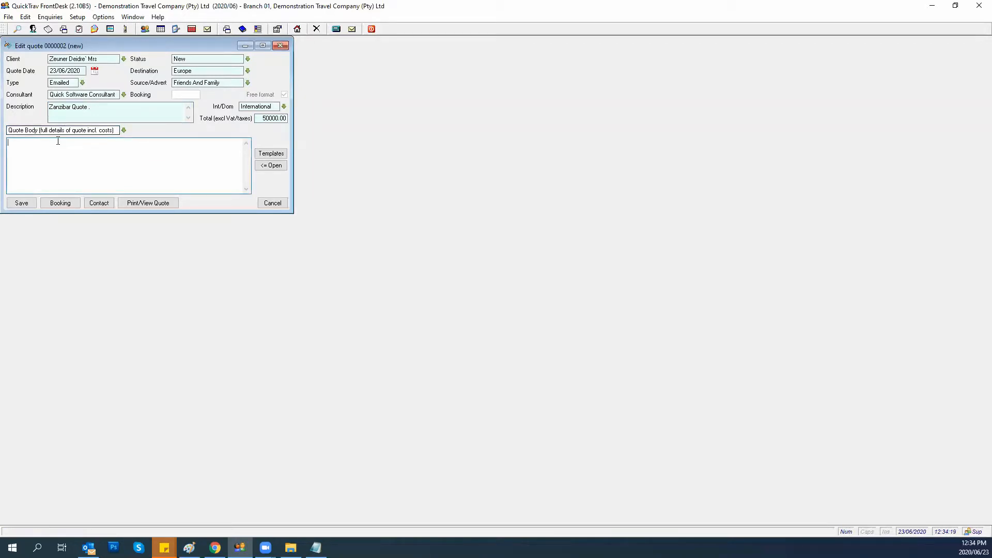
Type a placeholder line in the Quote Body and paste the copied email thread after it.
key(alt+Tab)
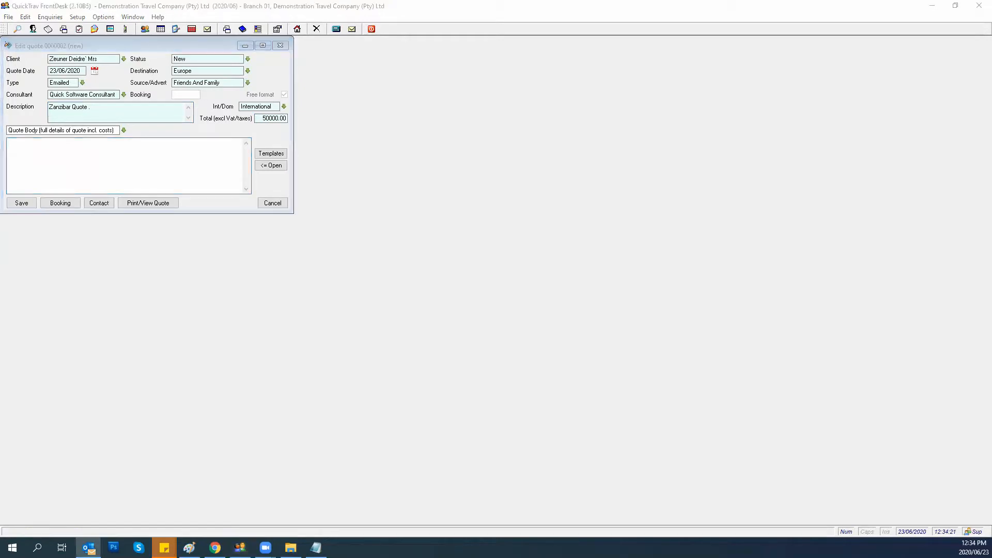
key(alt+Tab)
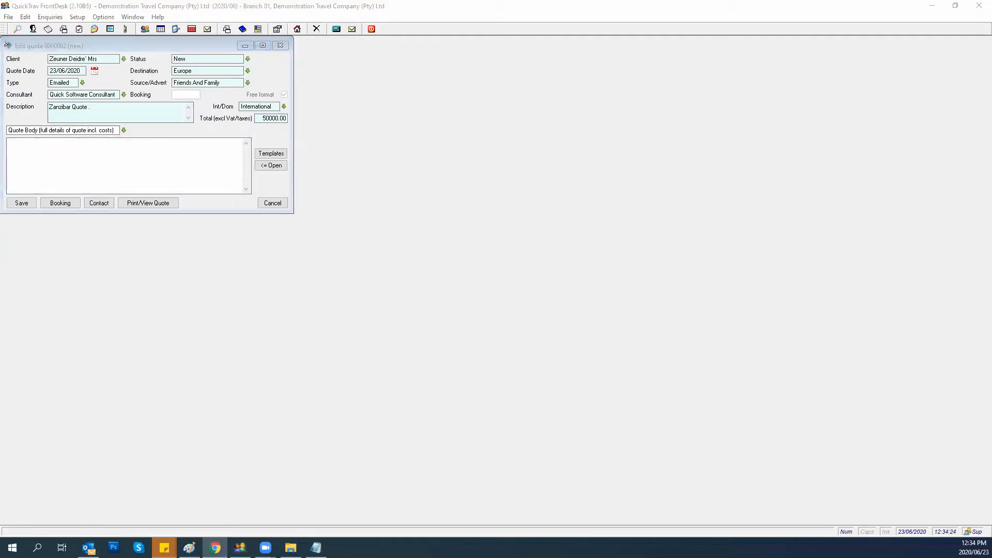
key(alt+Tab)
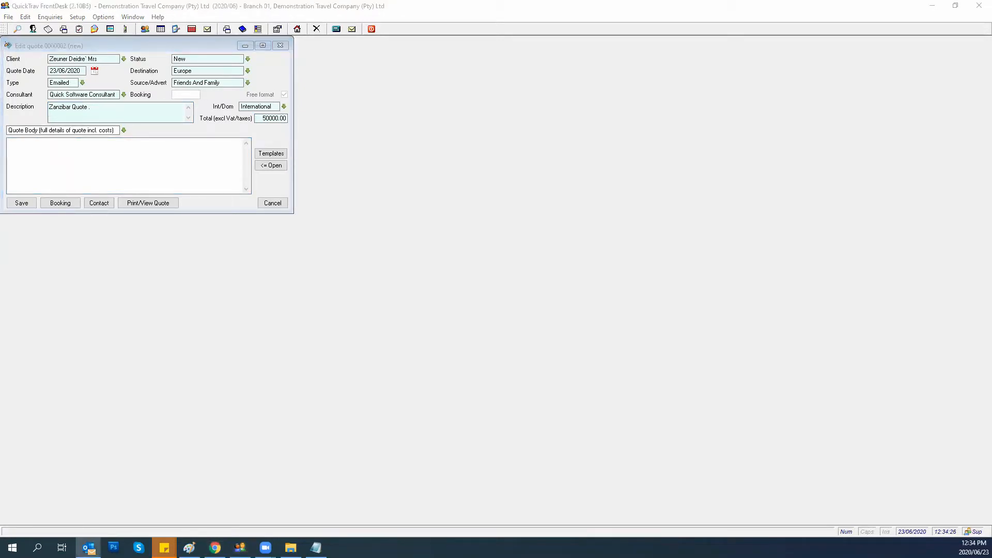
click(53, 156)
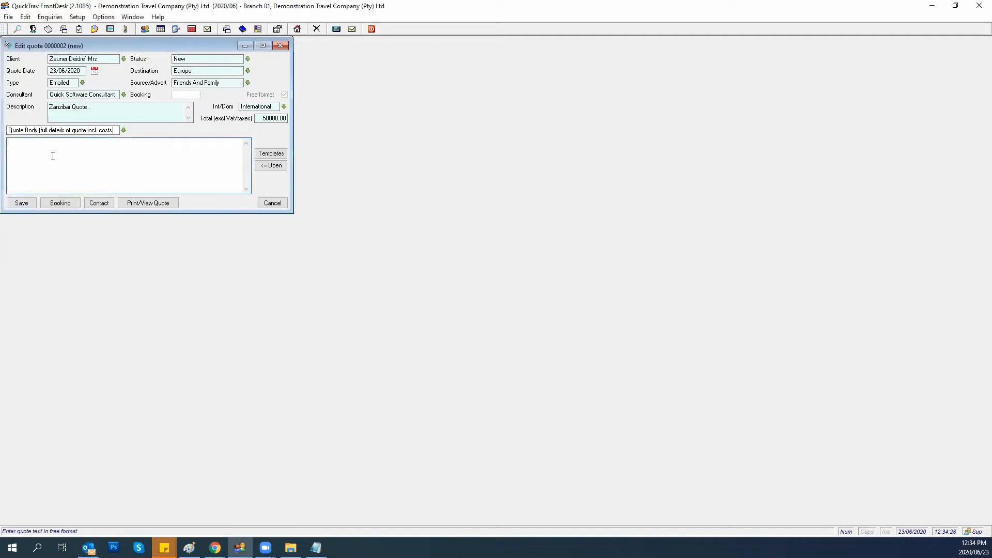
text(werawerh sdfhsdjfkhasjdfhkadhfjs)
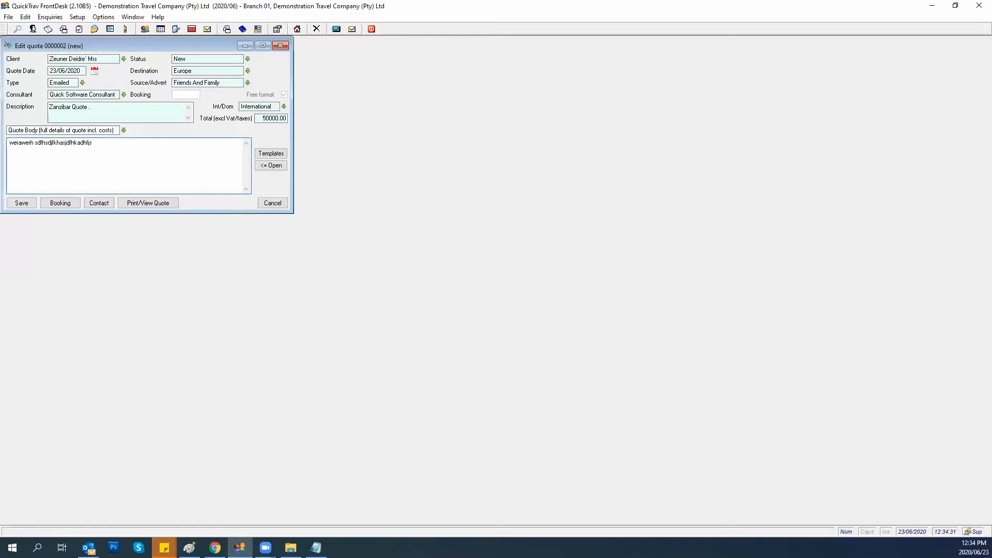
key(alt+Tab)
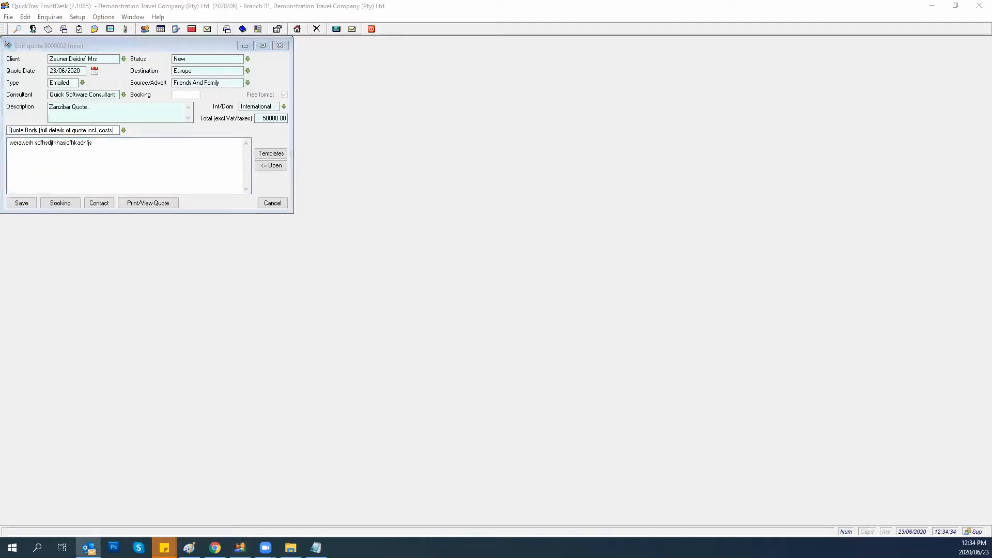
key(alt+Tab)
key(alt+Tab)
click(123, 151)
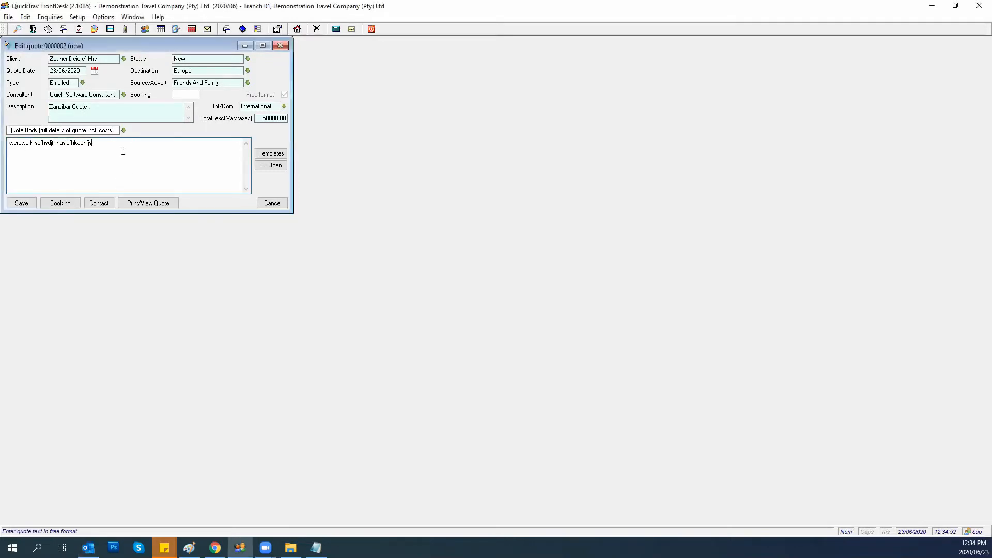
key(ctrl+v)
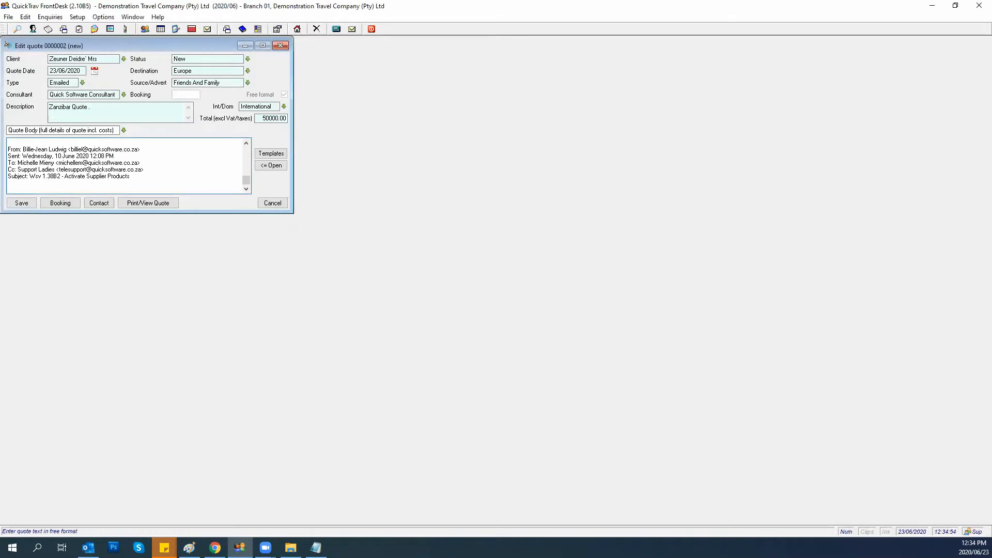
Delete the forwarded From…Subject header lines and the blank line above the greeting.
scroll(87, 160, up, 6)
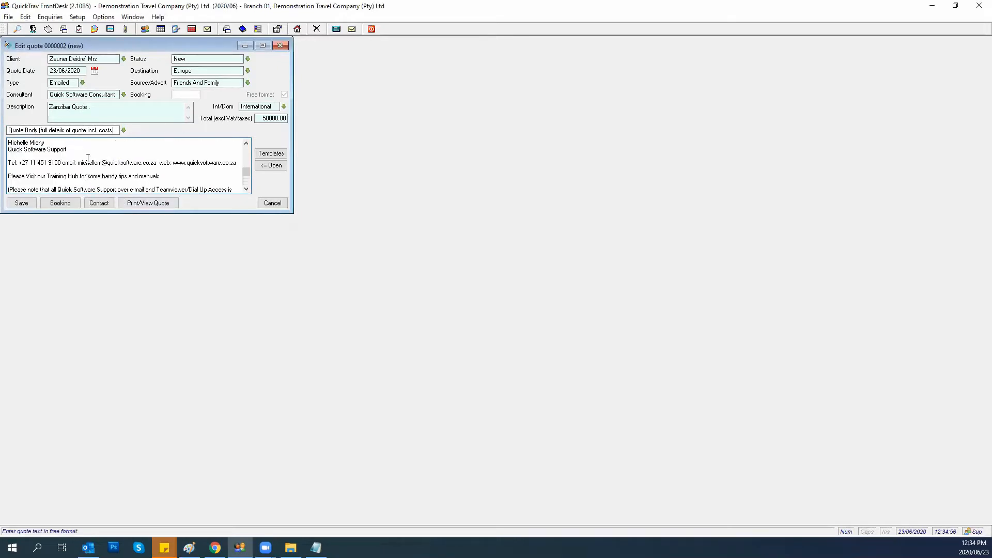
scroll(87, 160, up, 6)
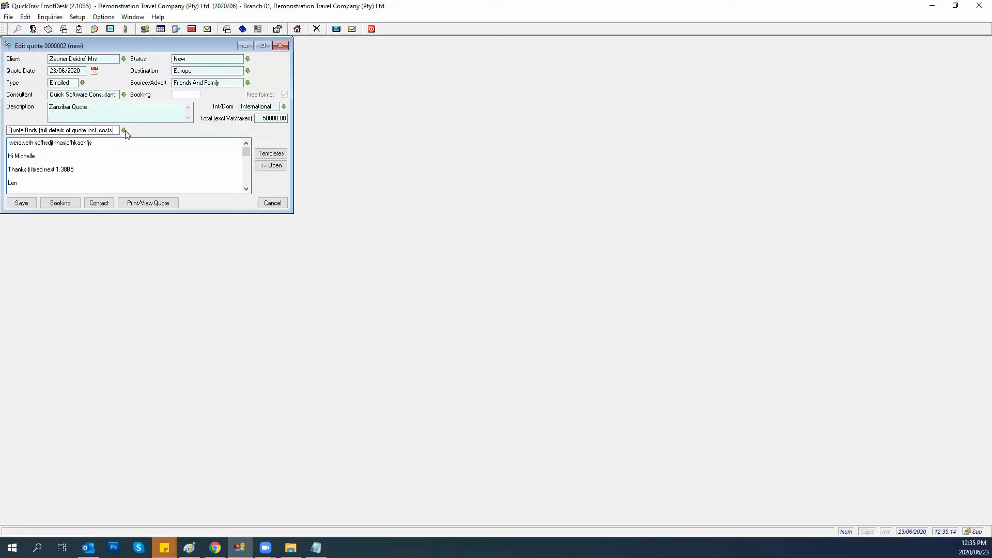
scroll(75, 168, down, 5)
scroll(76, 167, up, 5)
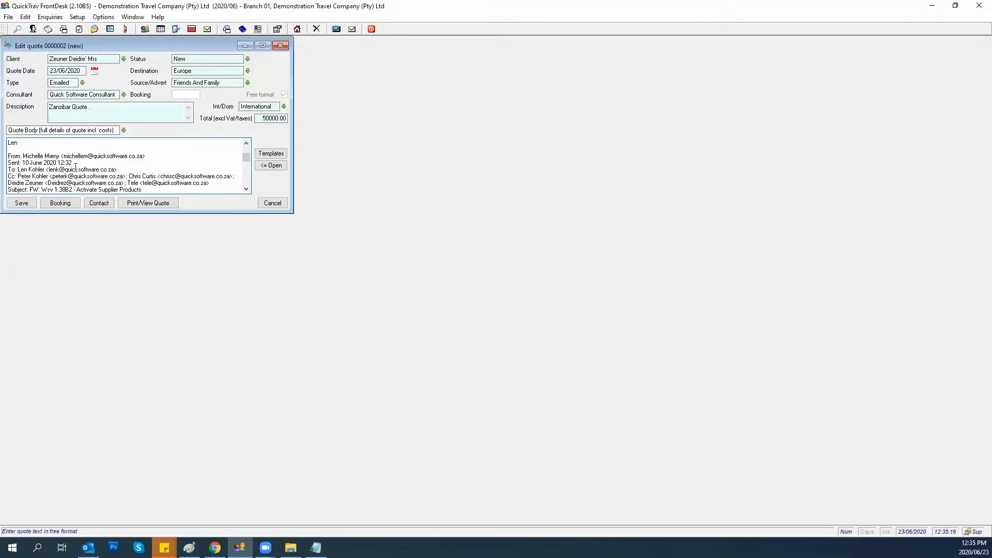
scroll(122, 190, down, 1)
drag(144, 189, 6, 157)
key(Delete)
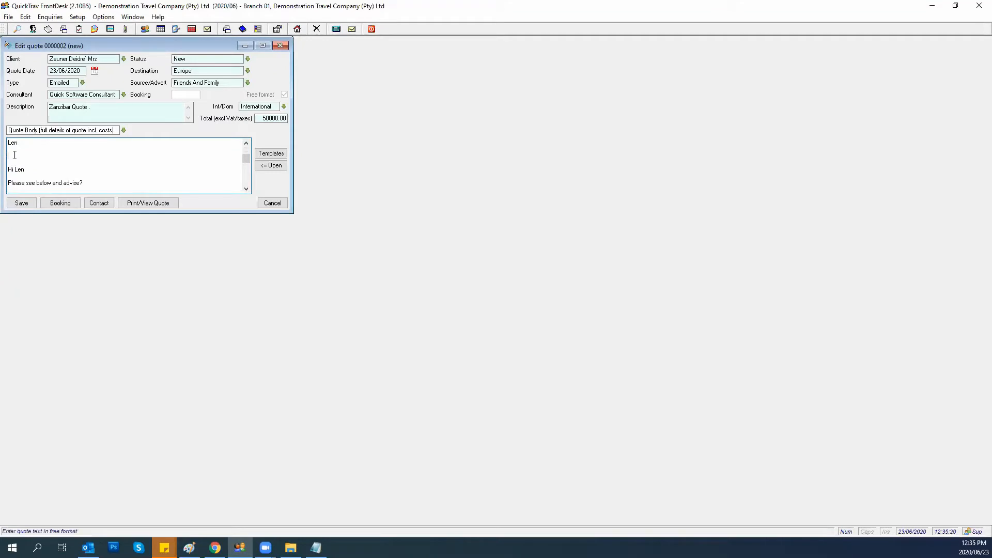
key(Delete)
scroll(33, 162, down, 1)
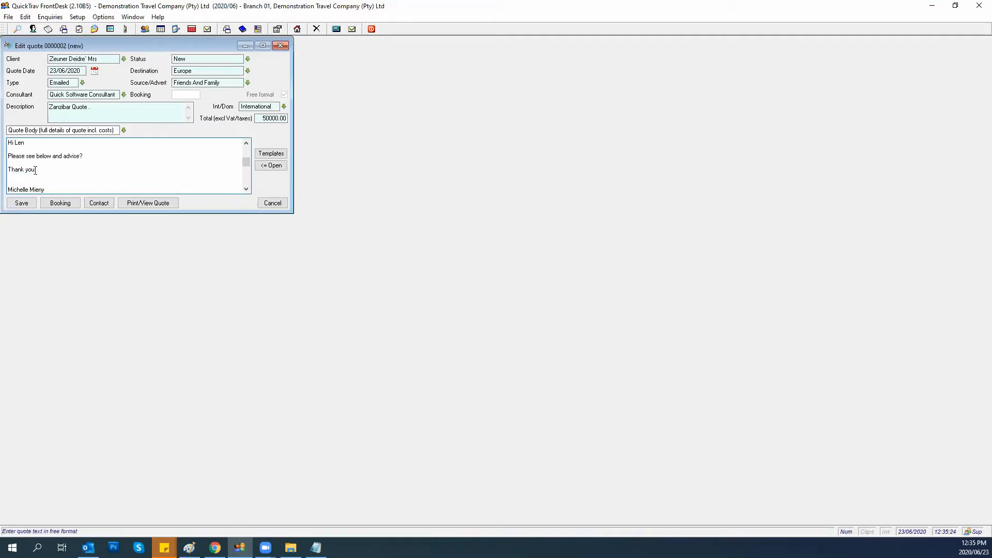
Generate the quote preview with the Leisure style and International template.
click(147, 204)
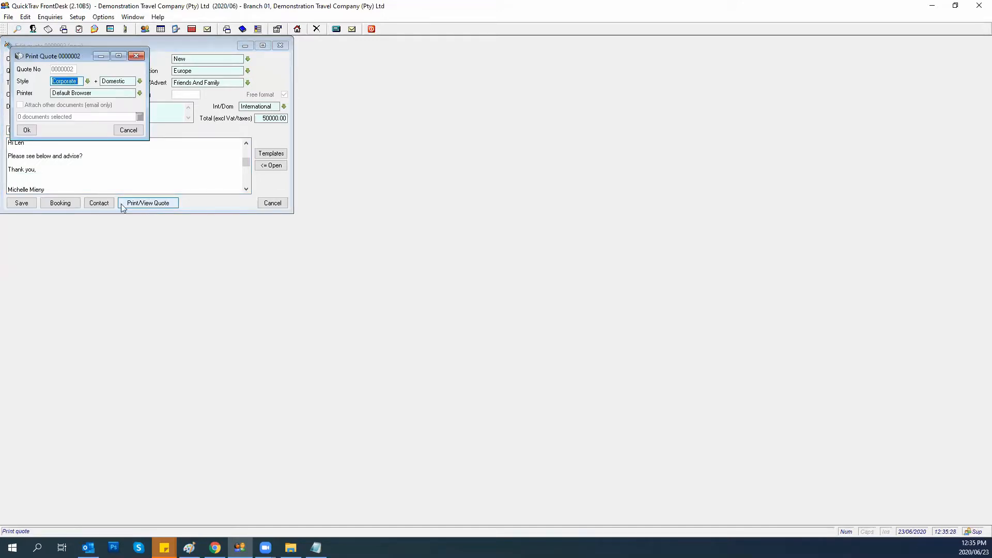
click(87, 81)
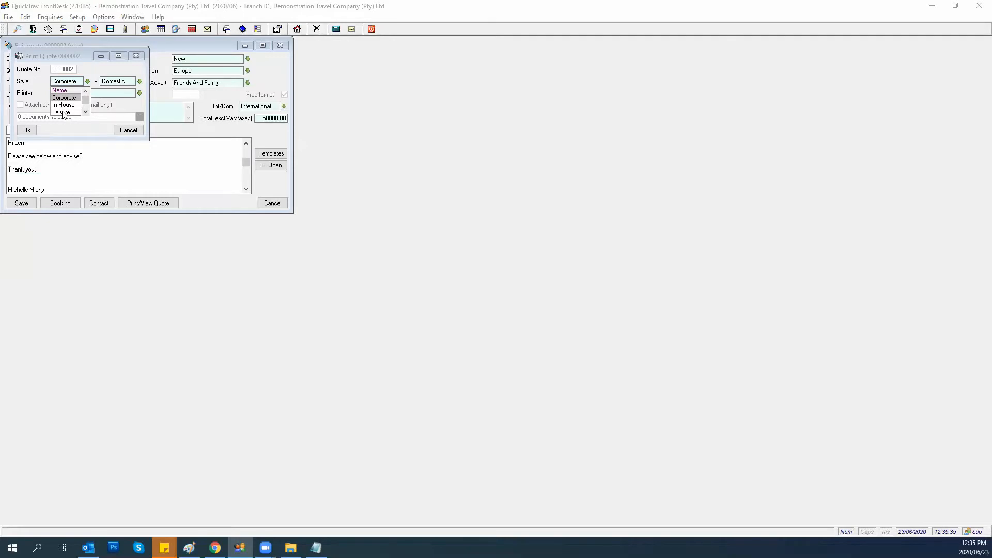
click(63, 112)
click(140, 81)
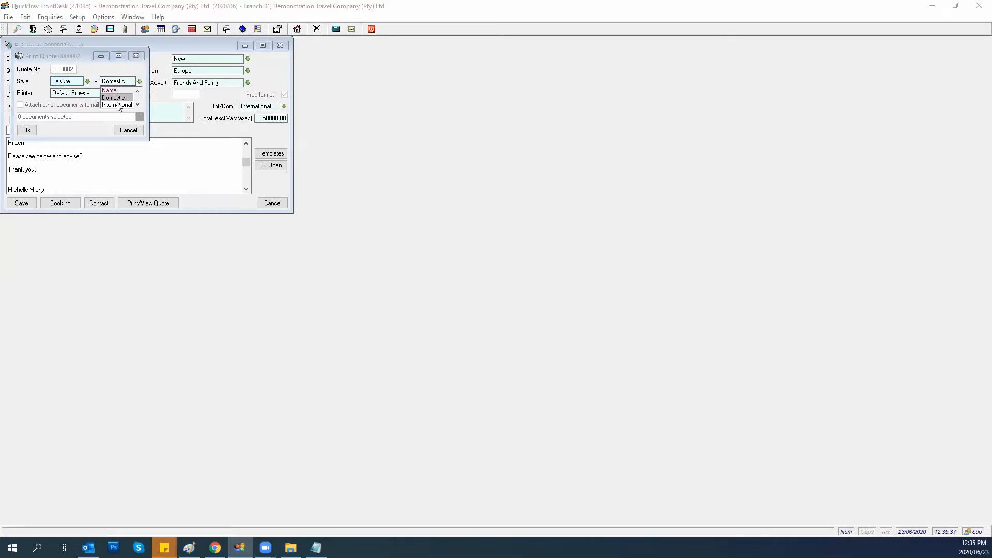
click(110, 106)
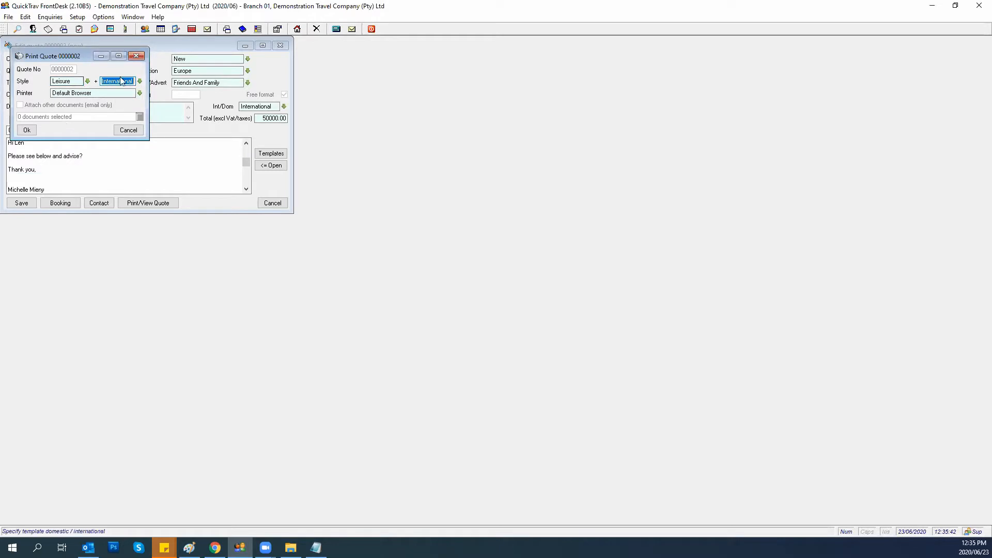
click(22, 130)
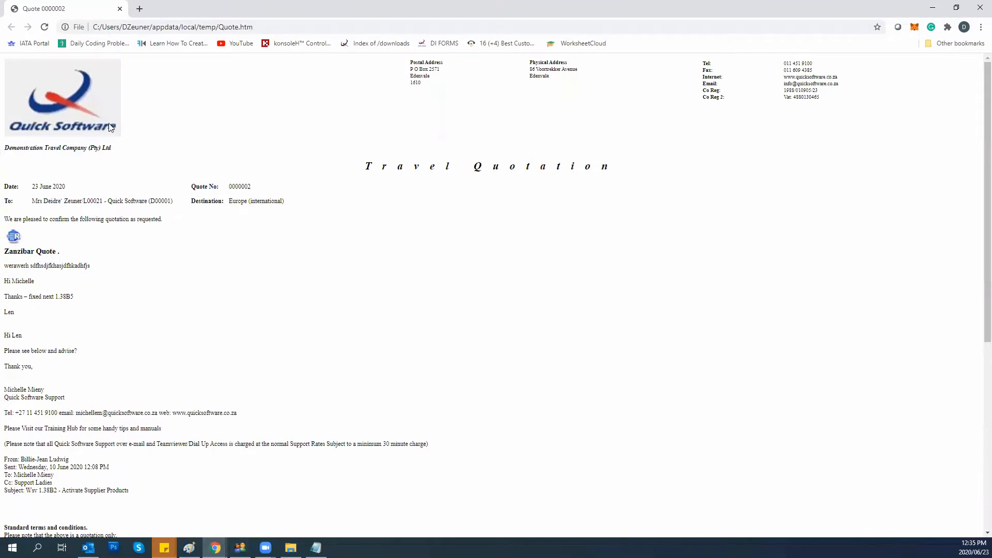
Scroll through the Zanzibar Quote travel quotation in Chrome, then switch back to QuickTrav.
scroll(153, 295, down, 2)
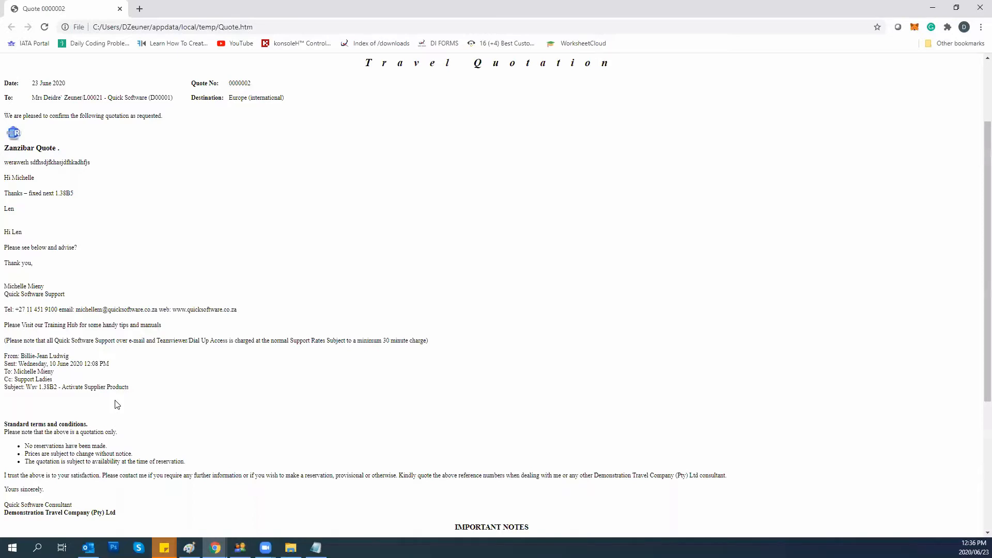
scroll(106, 259, up, 2)
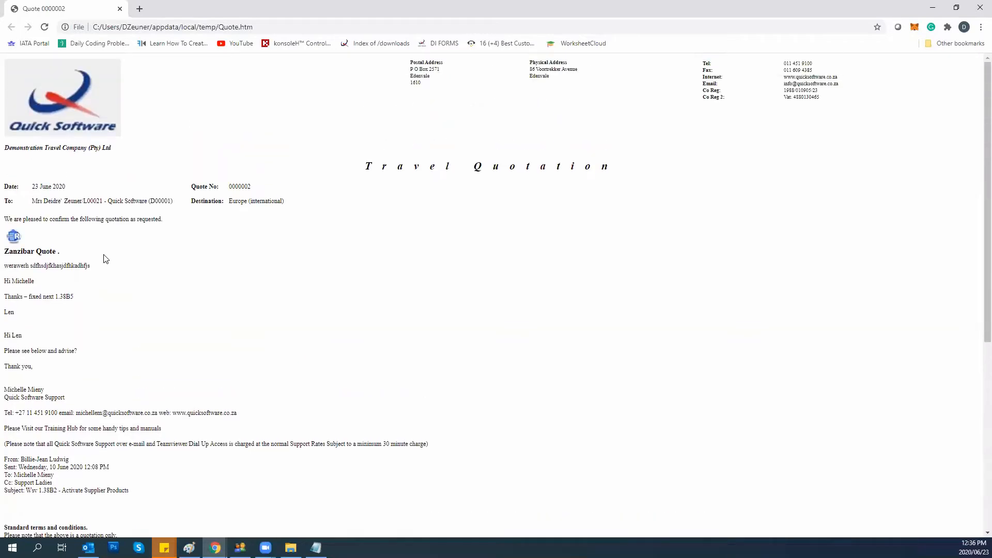
scroll(106, 258, down, 1)
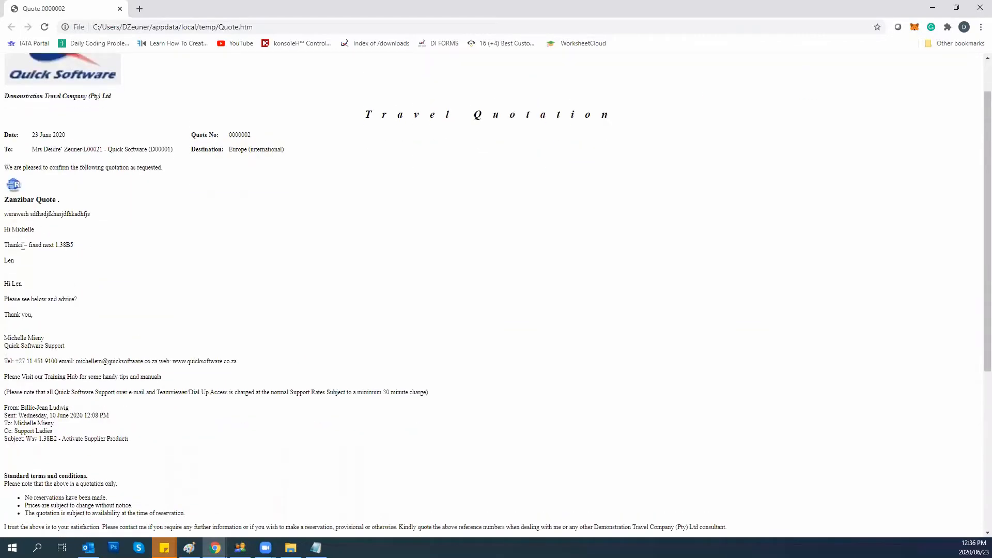
scroll(21, 264, down, 1)
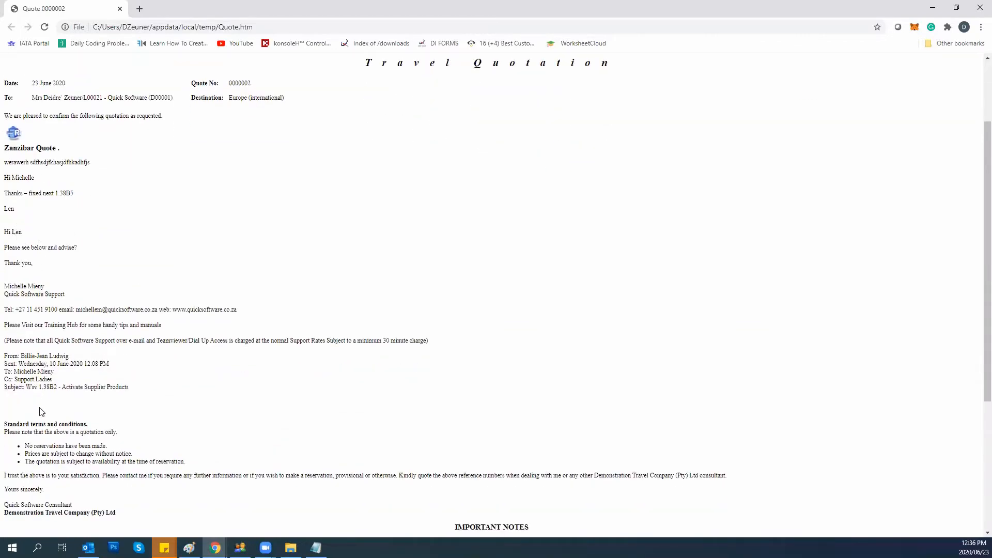
scroll(42, 411, down, 1)
scroll(34, 356, down, 3)
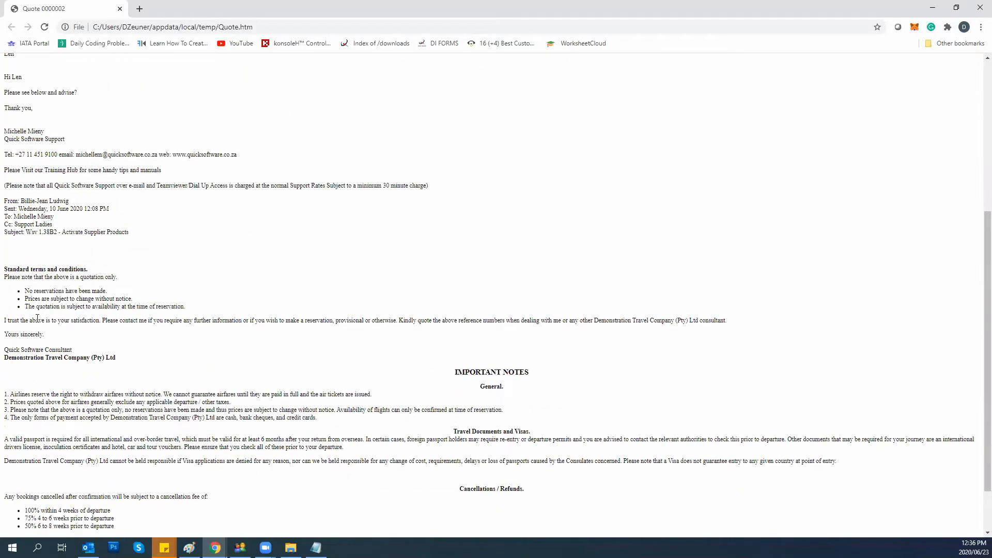
scroll(37, 318, up, 5)
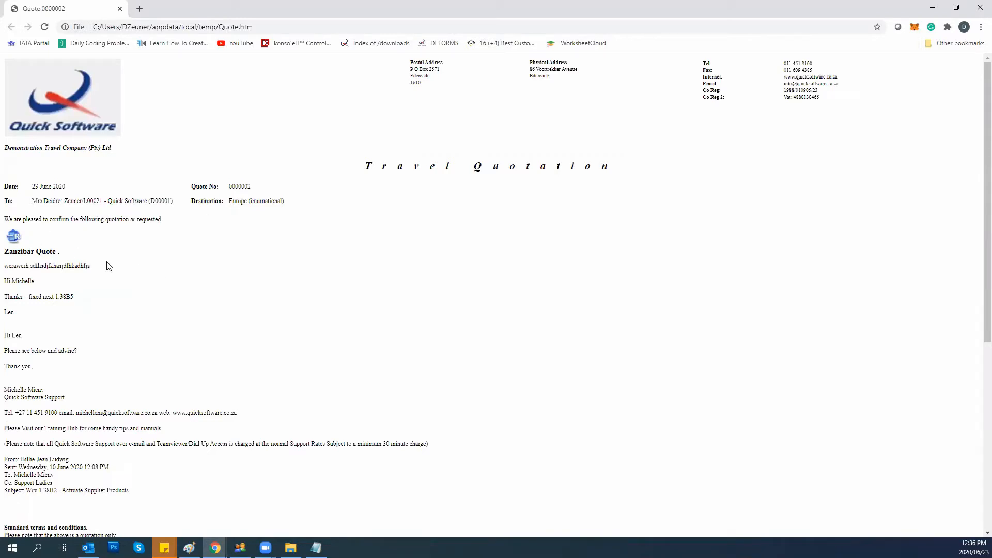
click(240, 548)
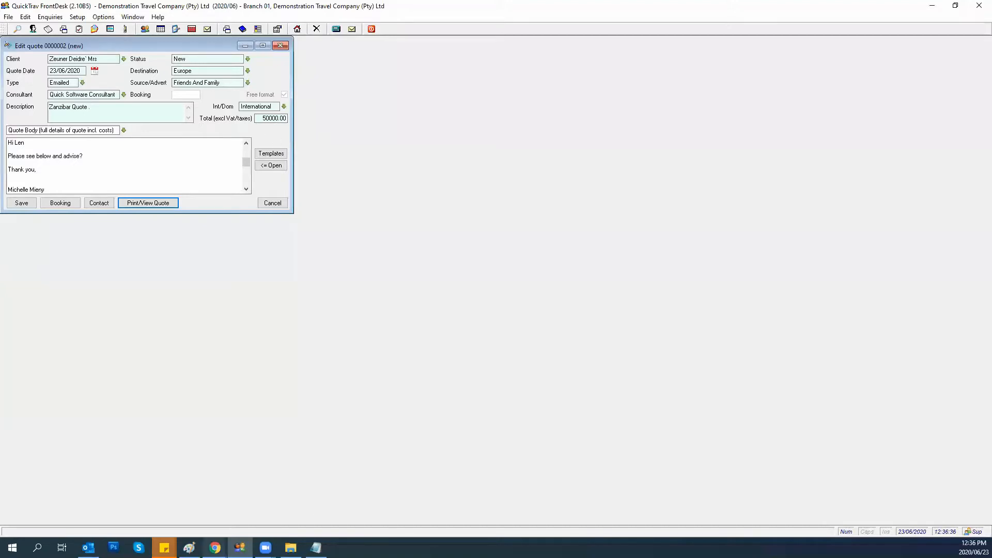
Recheck the browser preview, then return to the quote form's Quote Body section.
click(216, 548)
click(240, 472)
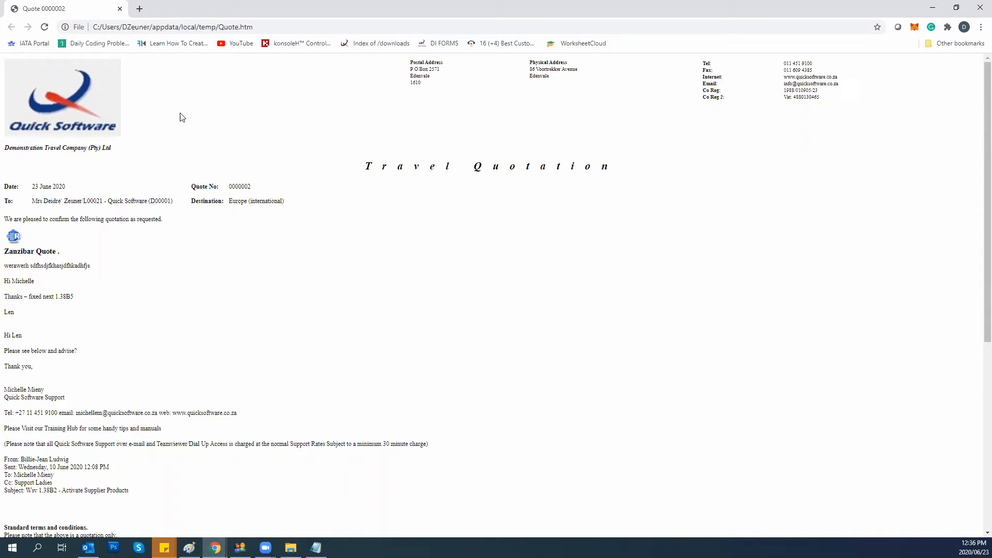
click(239, 548)
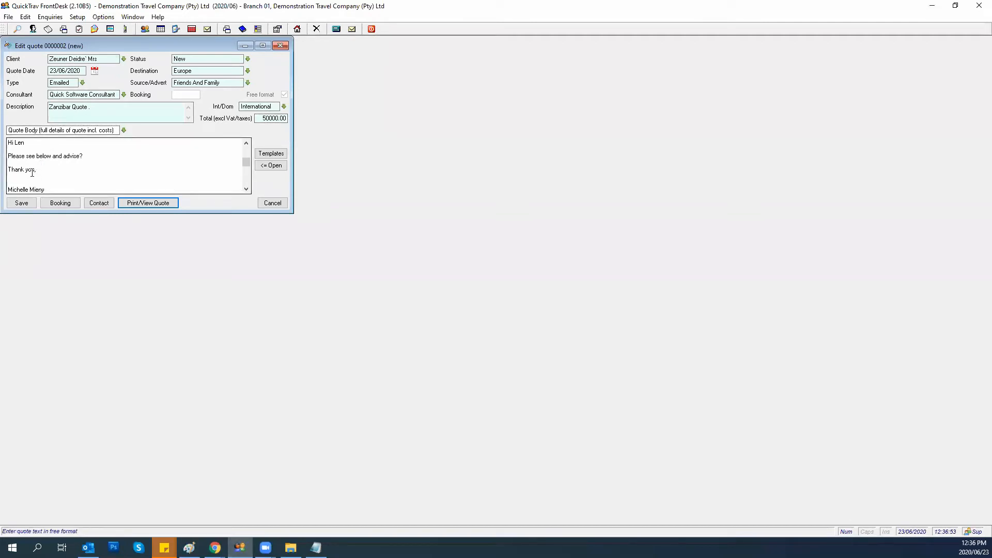
click(123, 131)
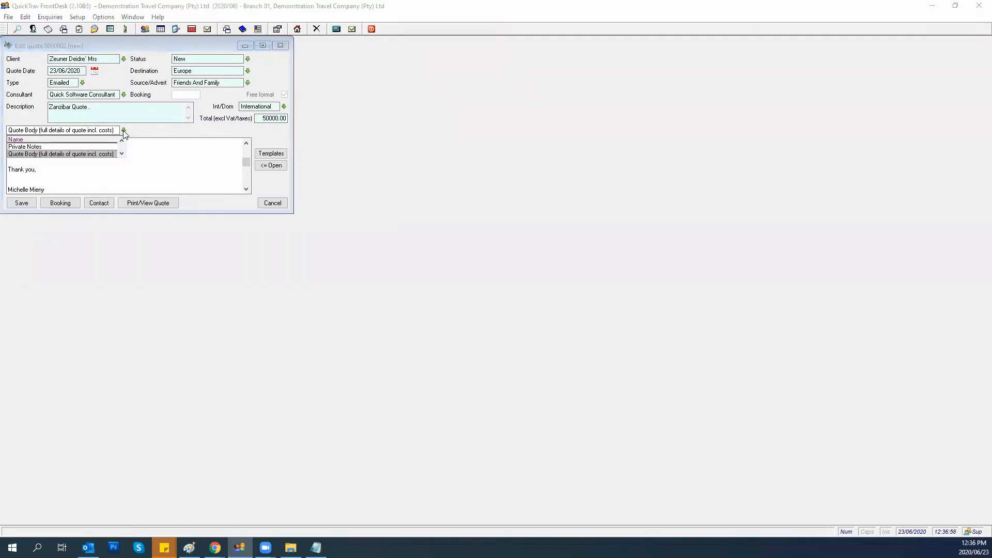
click(108, 154)
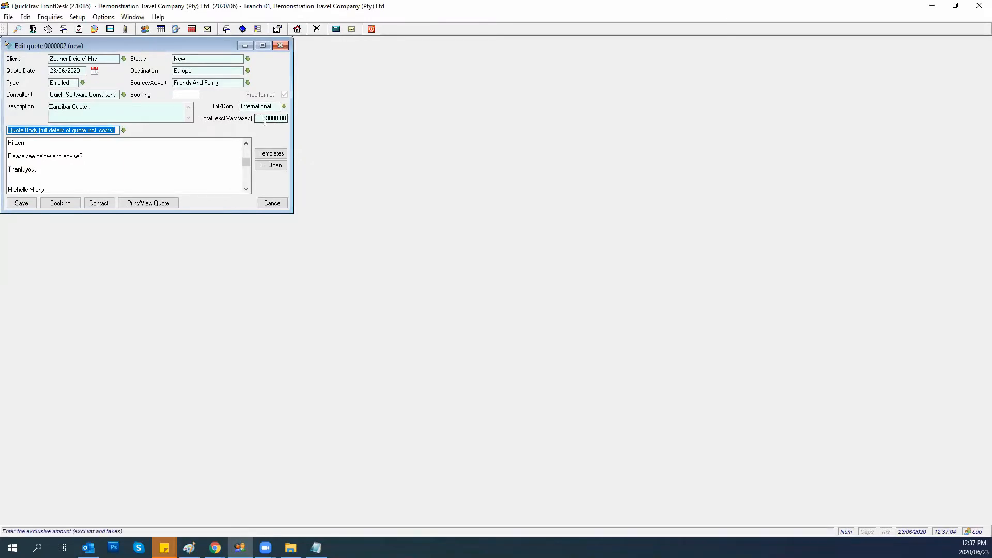
Insert 'PRICING : R 50,00.00 per person sharing' above 'Please see below and advise?' and request a preview.
click(72, 149)
key(Down)
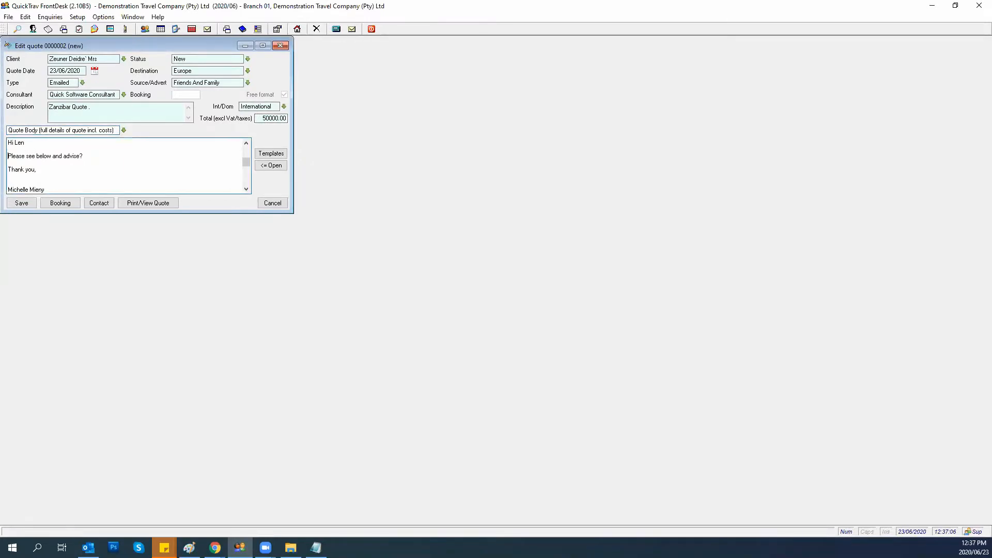
key(Return)
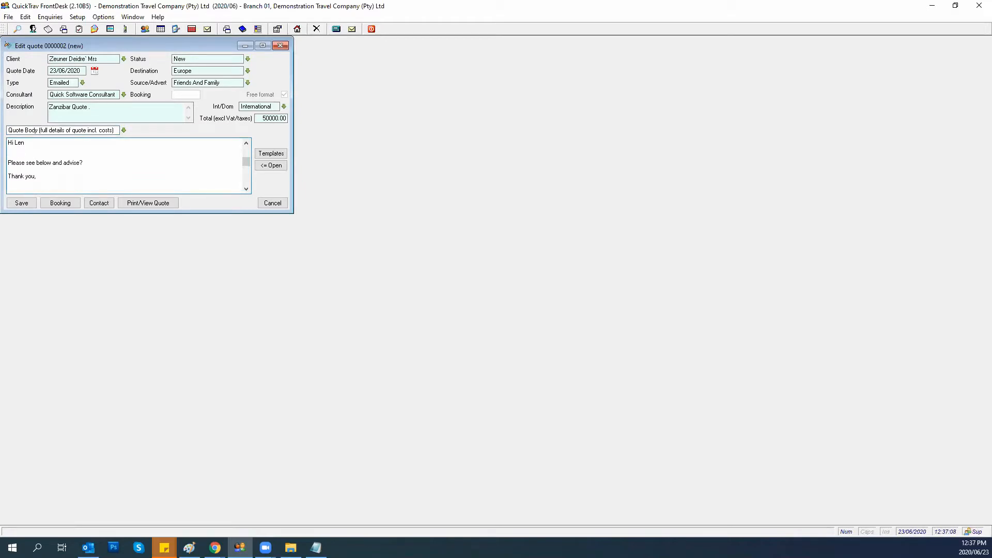
text(RP)
key(BackSpace)
key(BackSpace)
key(BackSpace)
text(RICING : R 50,00.00 per person sharing)
click(151, 204)
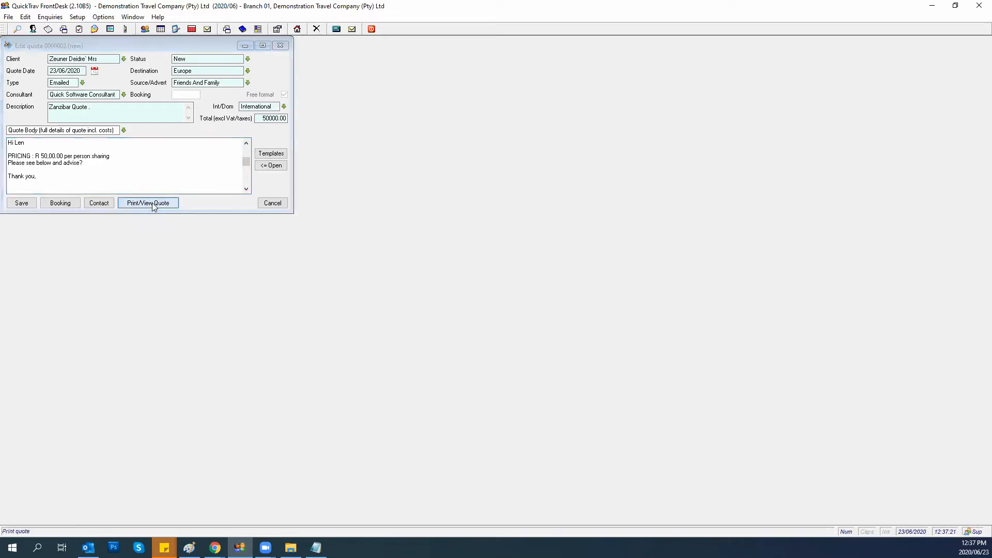
Confirm the preview, highlight the PRICING line, then close the older tab and Chrome.
click(26, 130)
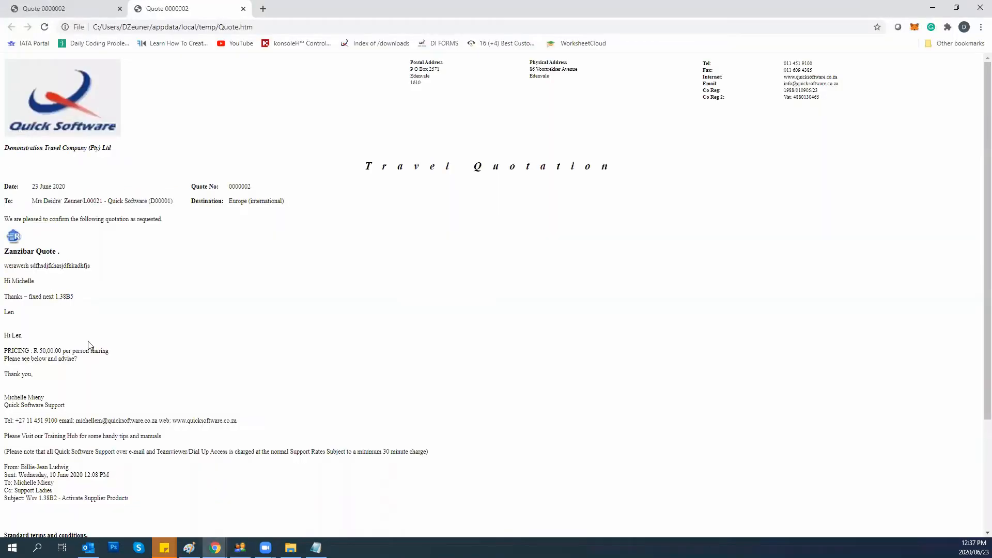
drag(110, 352, 6, 354)
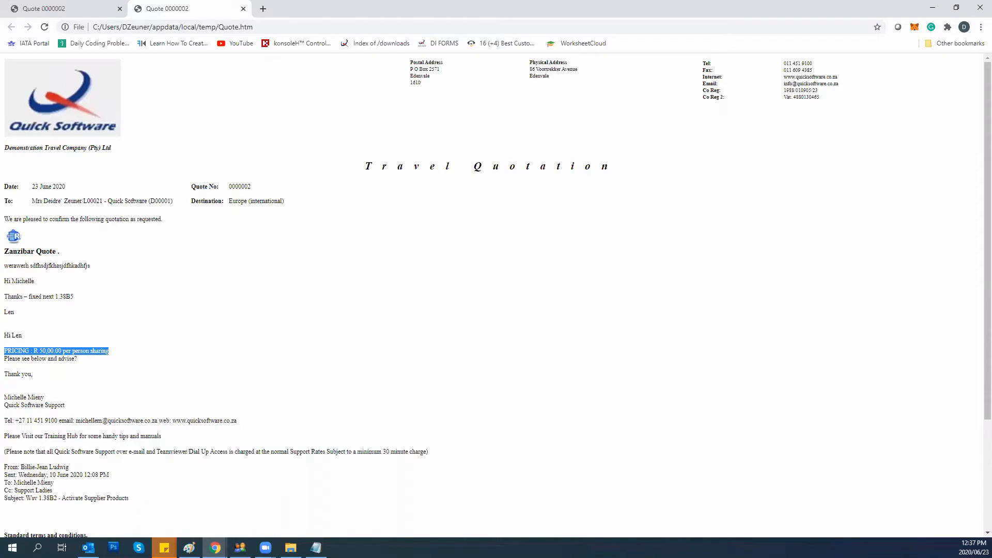
click(120, 8)
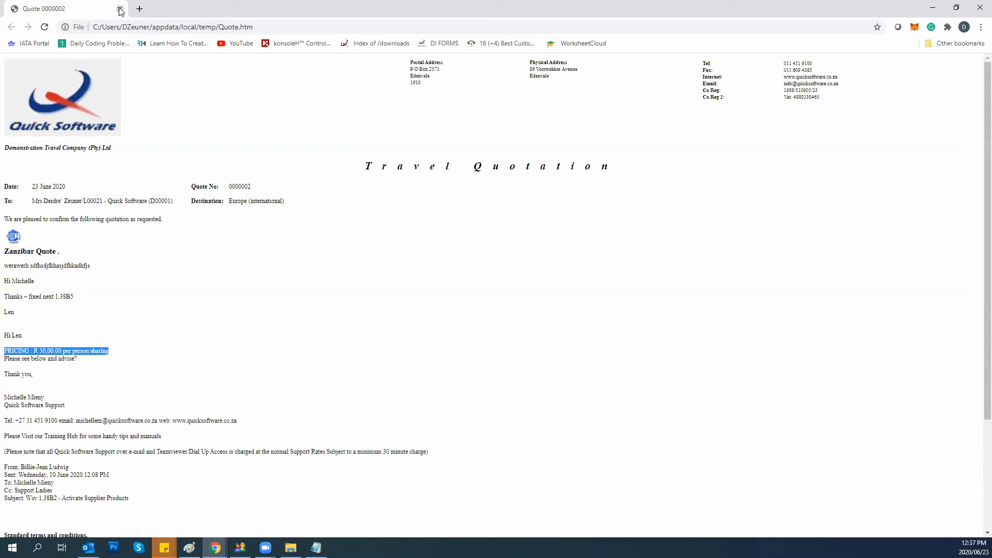
click(979, 8)
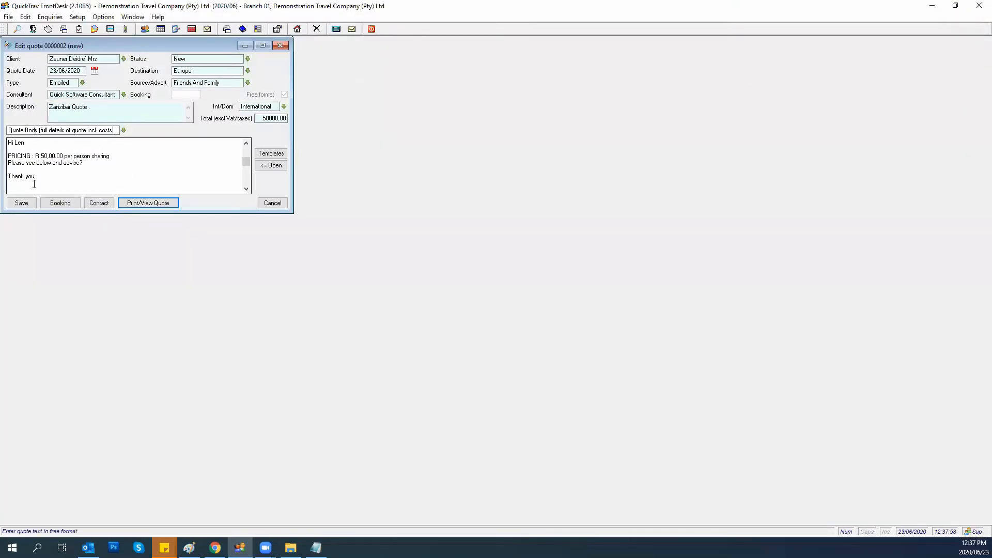
Open the full quote body editor and add blank lines after the advise request.
click(272, 166)
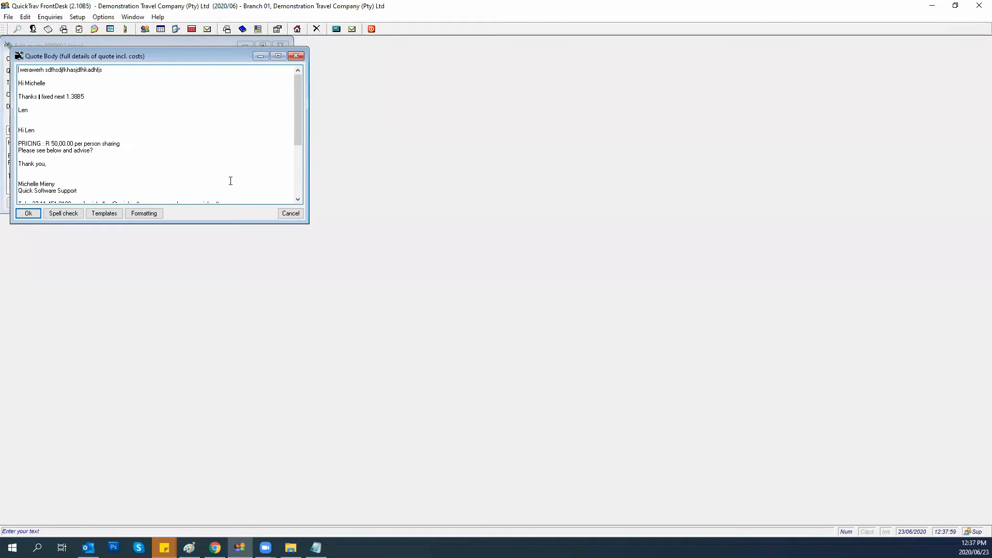
drag(167, 52, 474, 74)
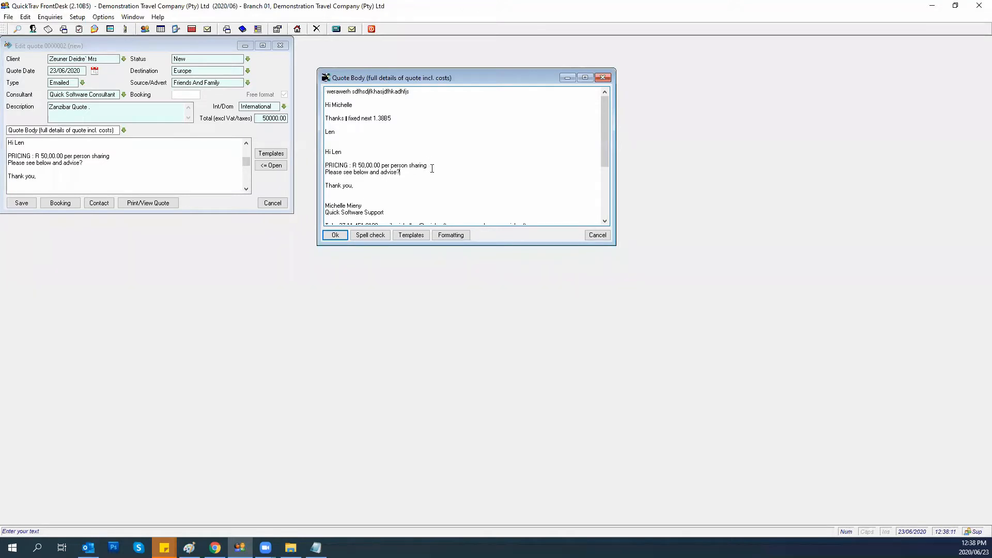
key(Return)
key(Return)
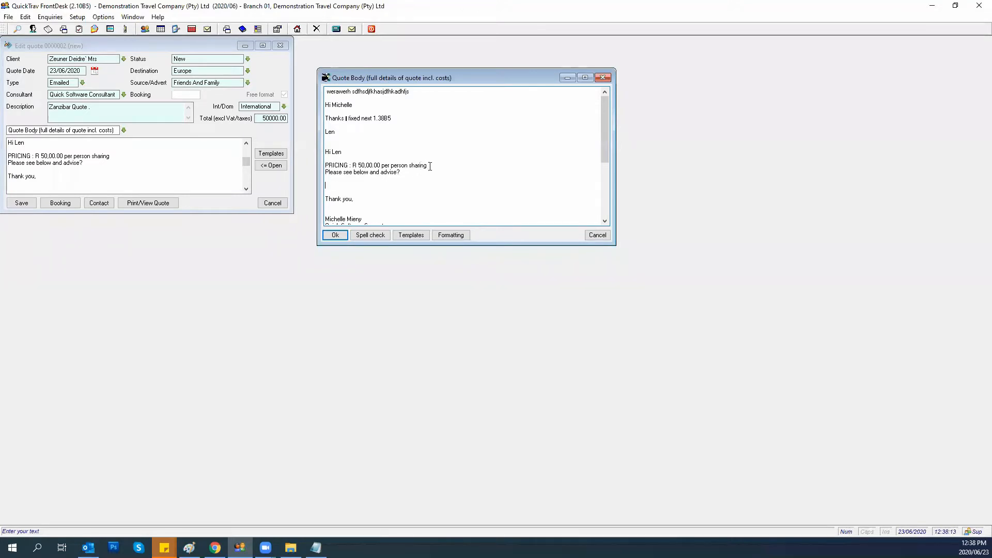
Make the PRICING line one font size larger and bold, then accept the quote body.
drag(430, 166, 325, 165)
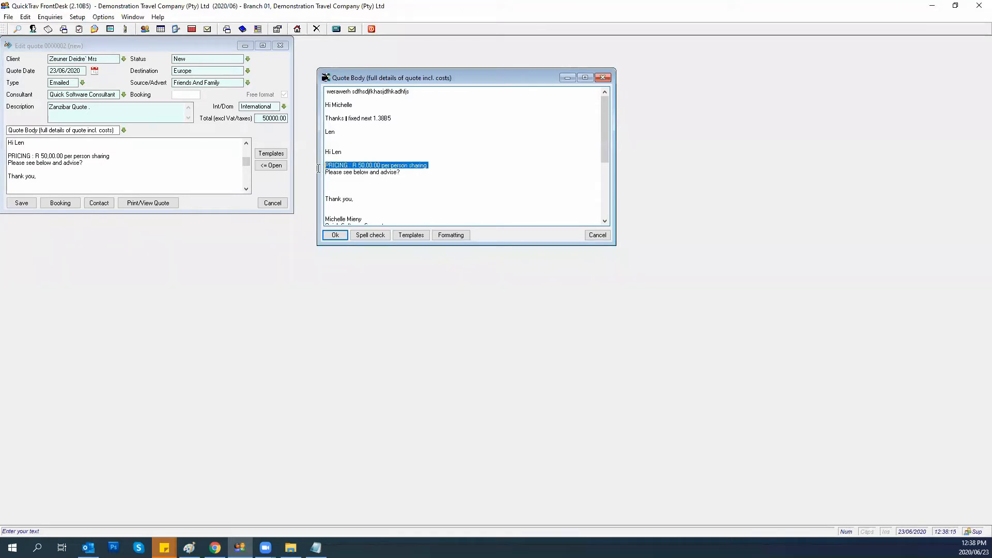
click(446, 237)
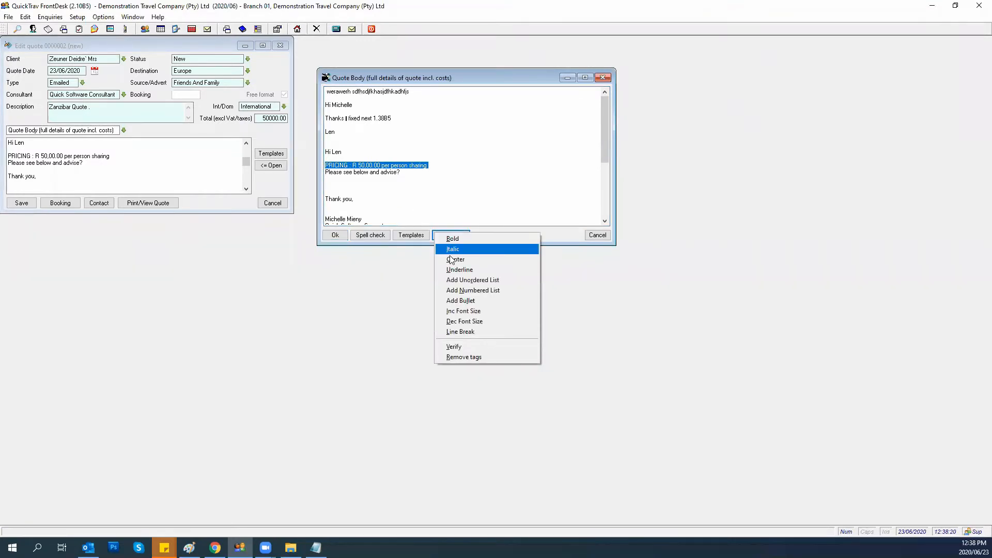
click(457, 312)
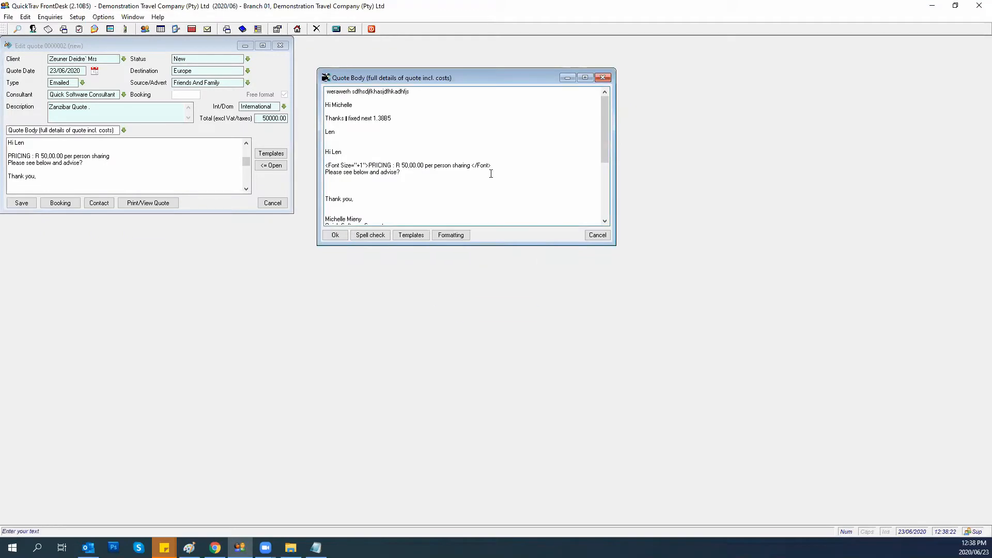
drag(493, 165, 326, 166)
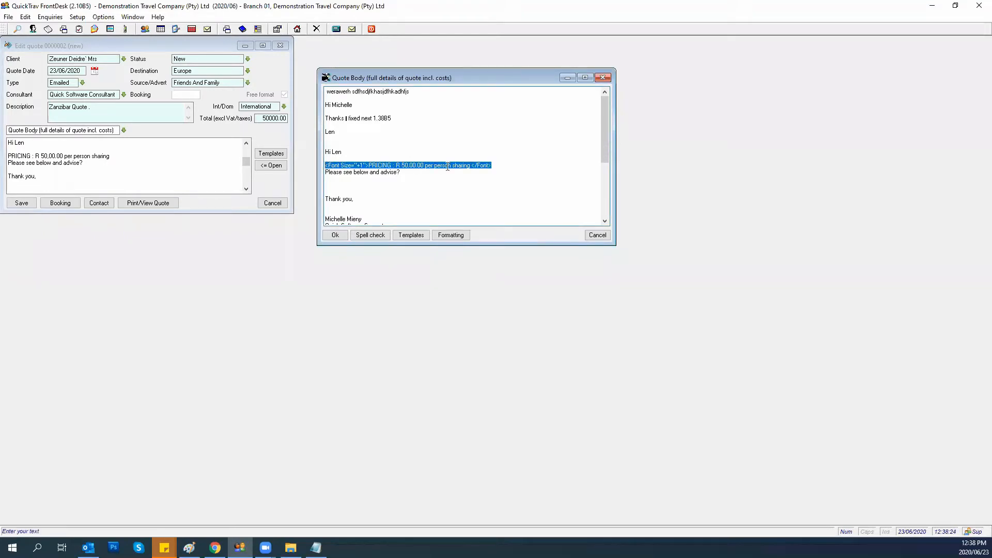
click(458, 236)
click(454, 238)
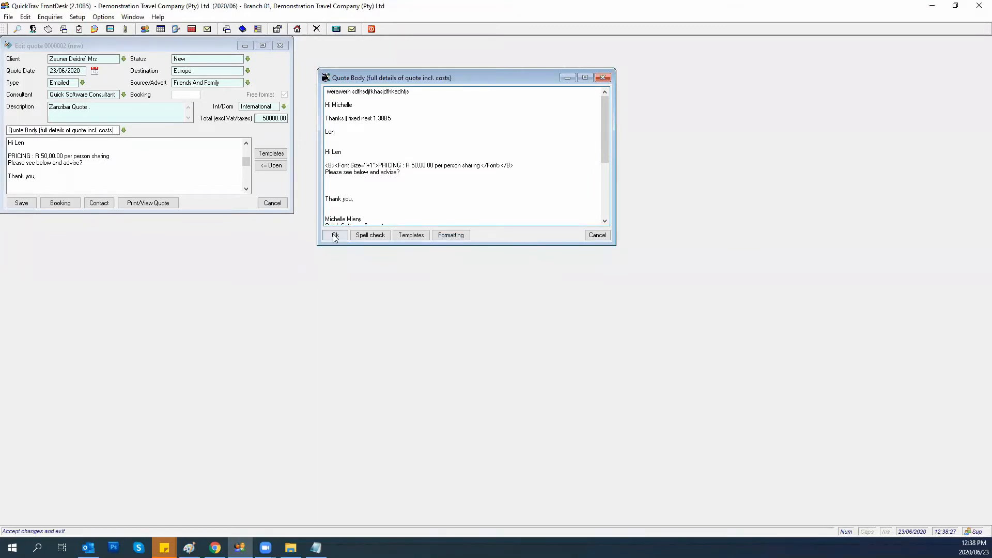
click(335, 235)
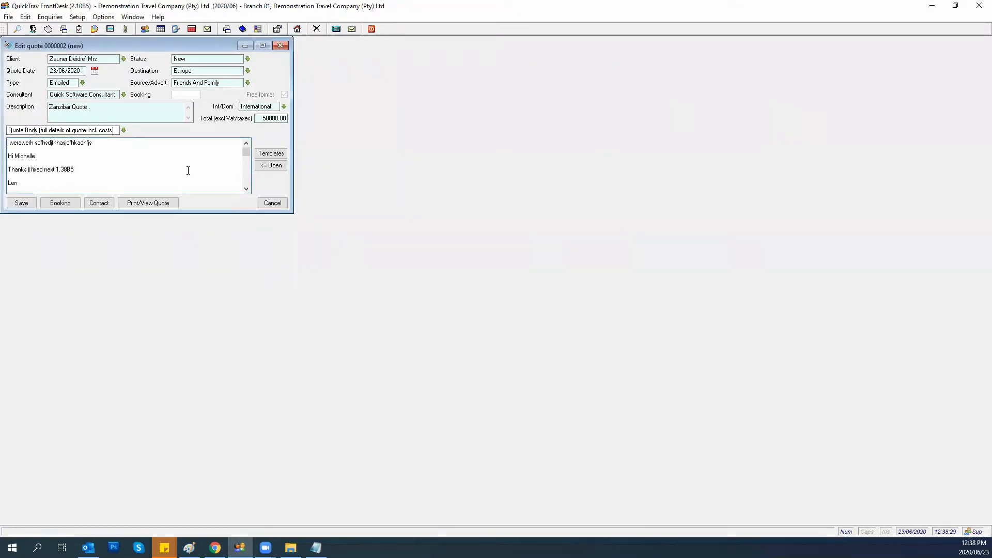
Preview the quote in Chrome, check the larger bold PRICING line, then return to FrontDesk.
scroll(124, 163, down, 2)
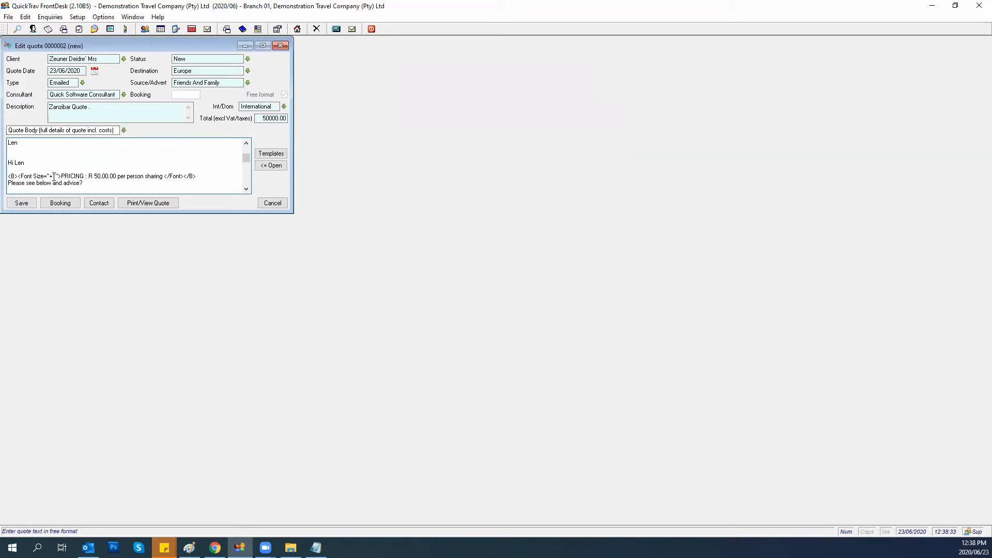
click(136, 203)
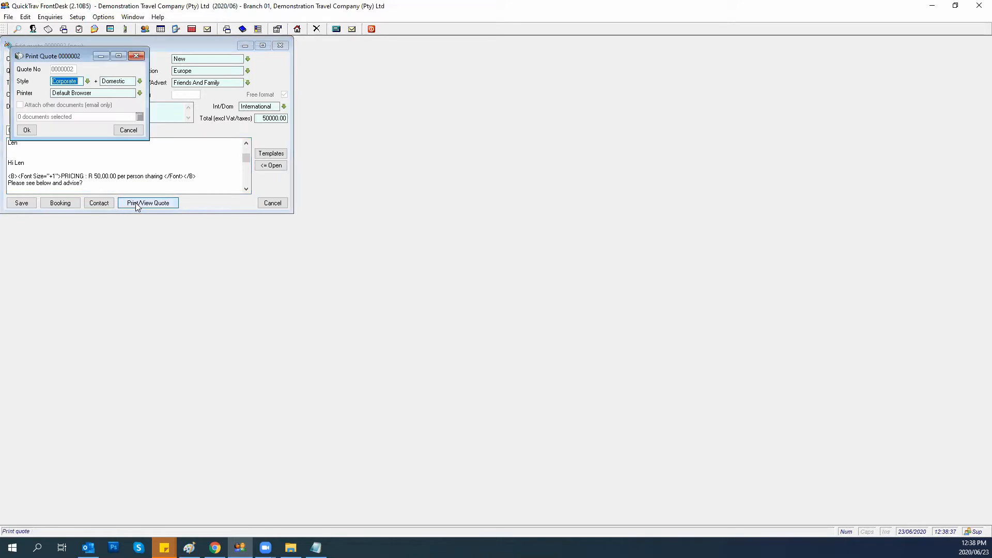
click(27, 129)
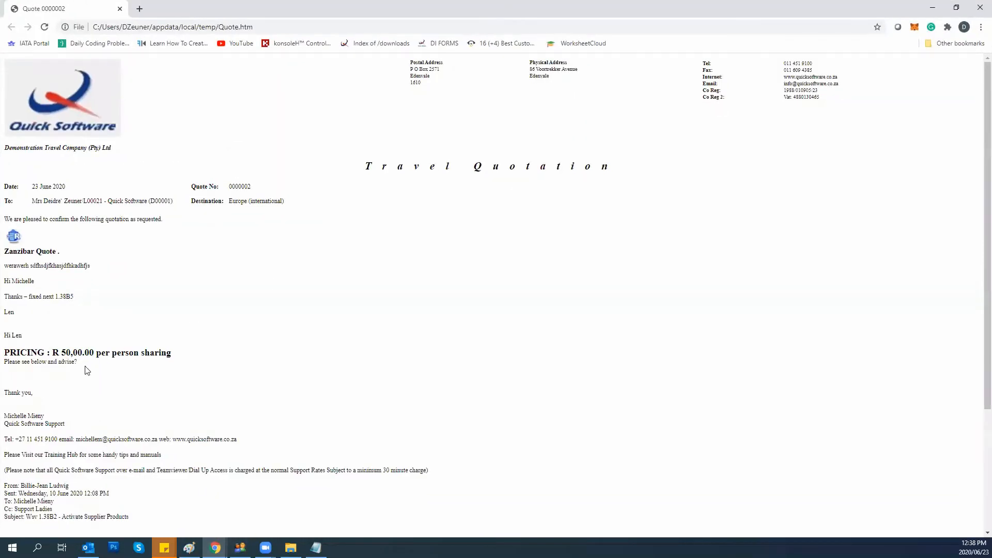
drag(175, 354, 3, 361)
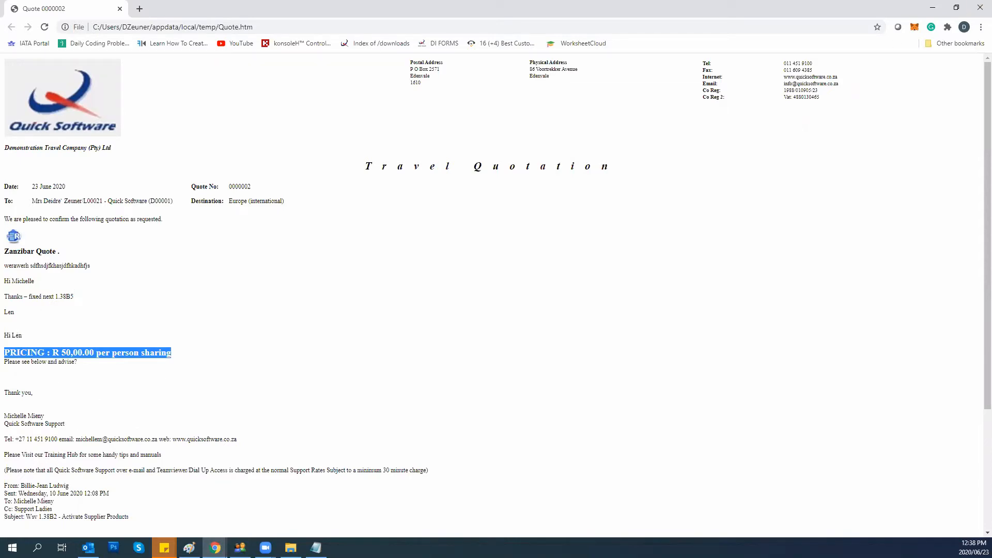
click(239, 548)
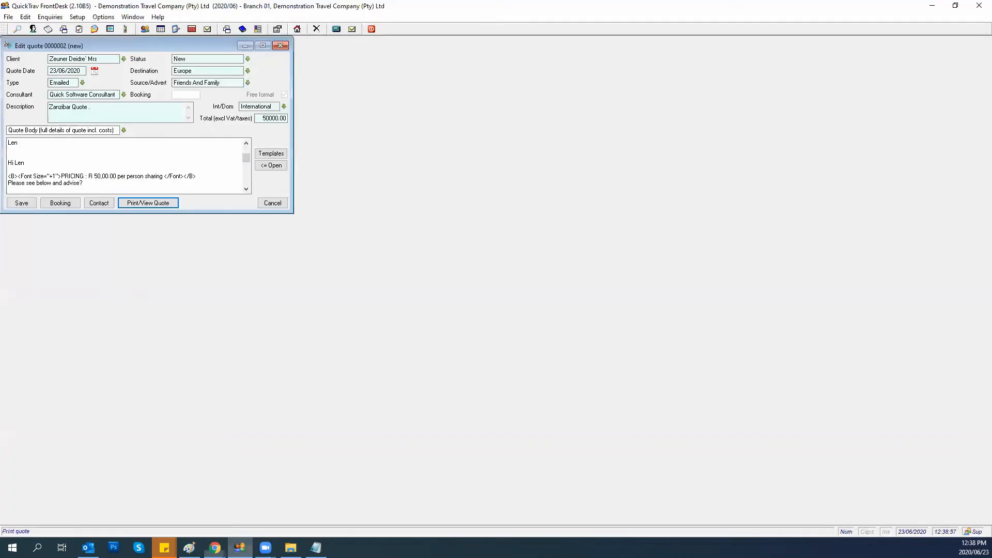
Centre the first greeting line in the quote body editor.
click(68, 161)
click(262, 164)
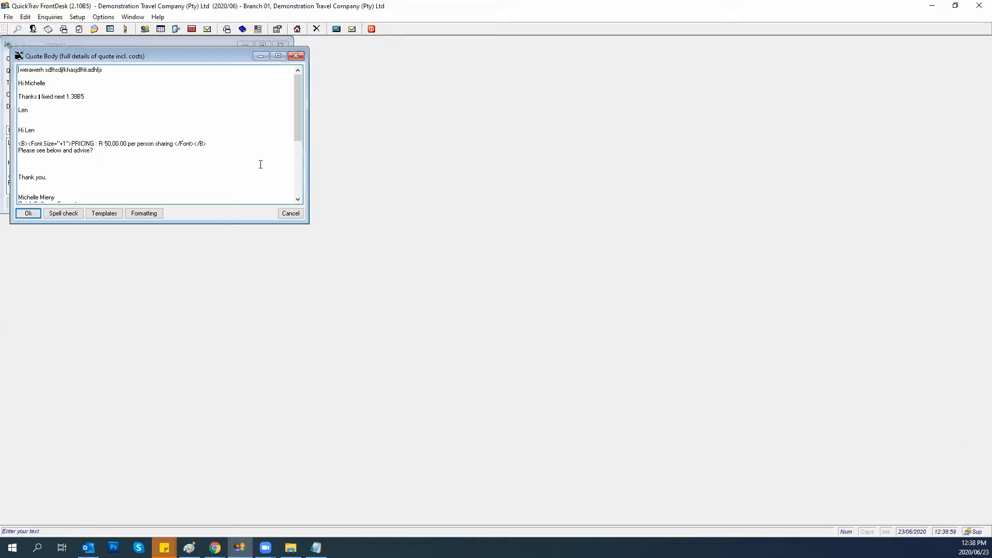
mouse_move(300, 113)
mouse_down()
mouse_move(294, 127)
mouse_move(294, 108)
mouse_up()
click(15, 82)
click(128, 214)
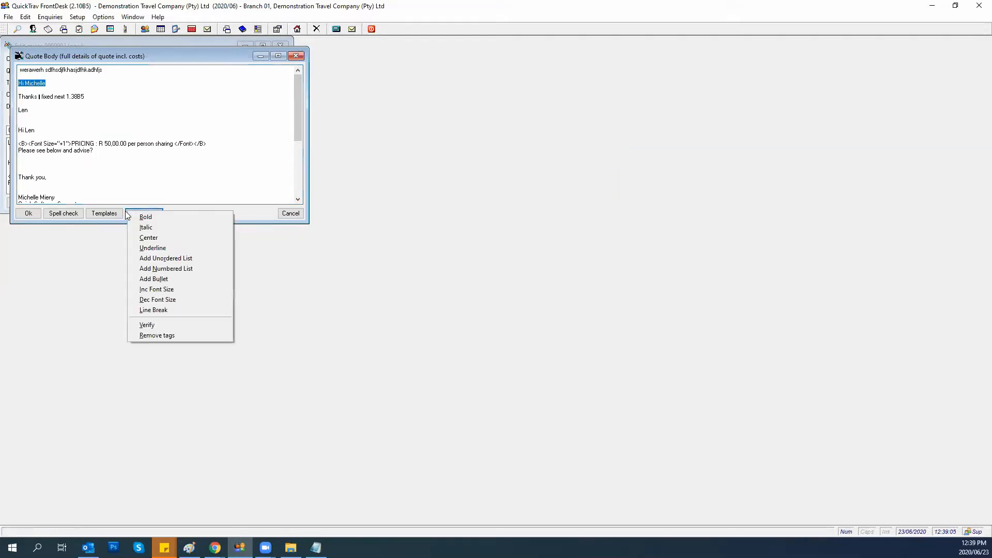
click(144, 239)
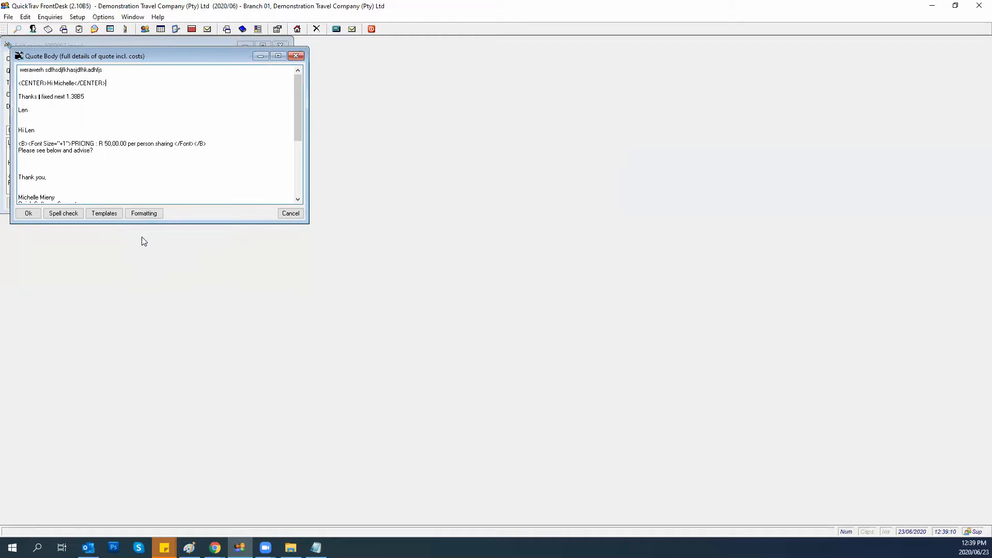
Italicise the Thank you line.
drag(41, 177, 18, 178)
click(144, 213)
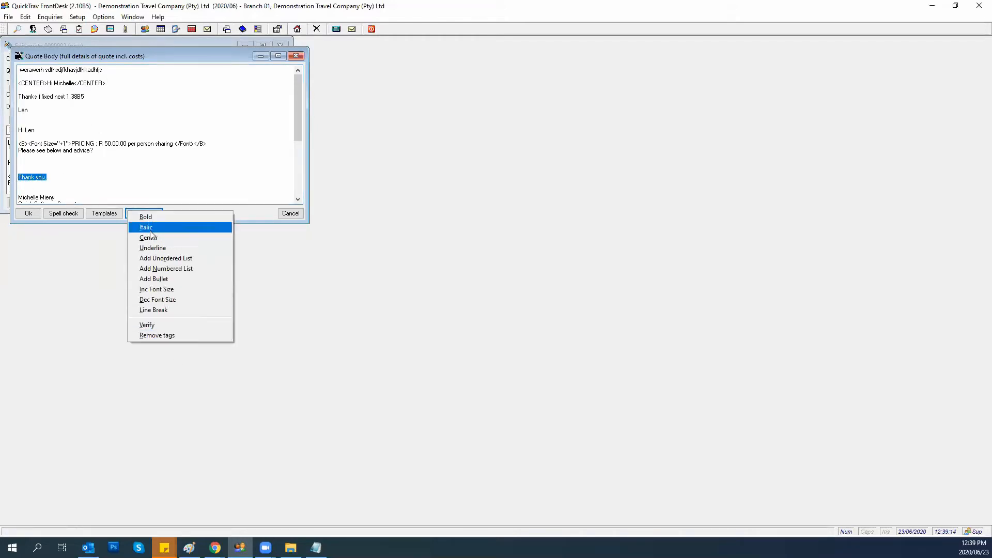
click(162, 226)
Underline the two-line support-charges note and accept the quote body changes.
drag(296, 122, 294, 159)
click(43, 181)
drag(43, 181, 18, 171)
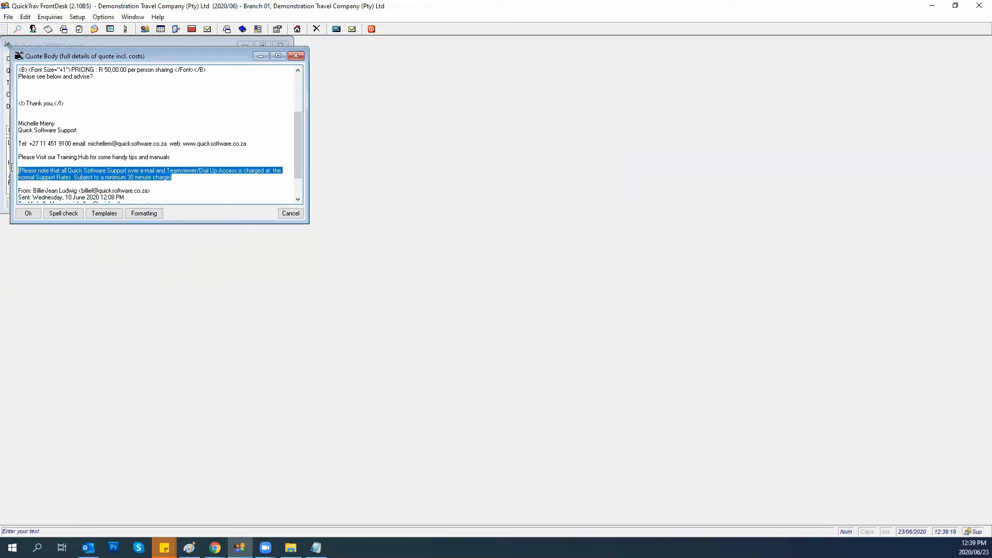
click(143, 213)
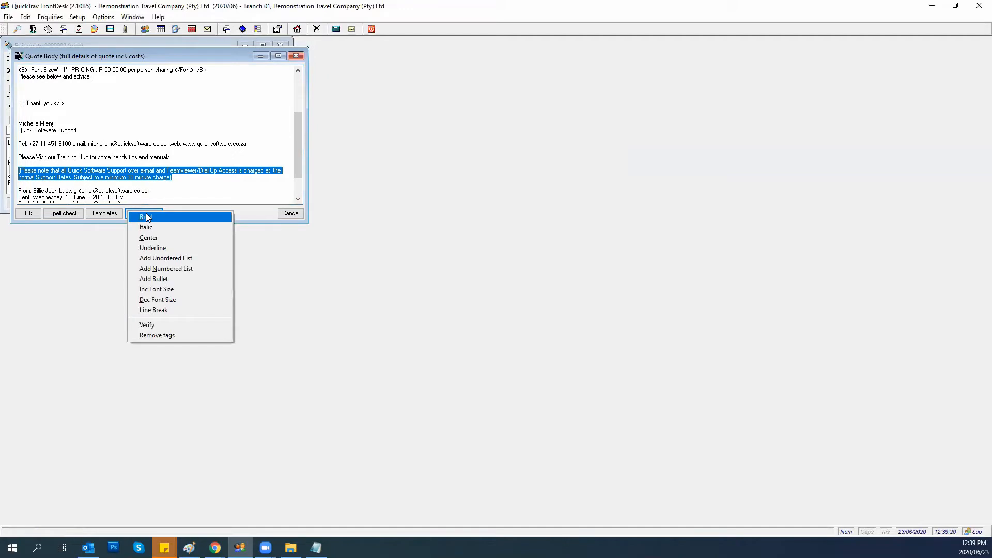
click(143, 249)
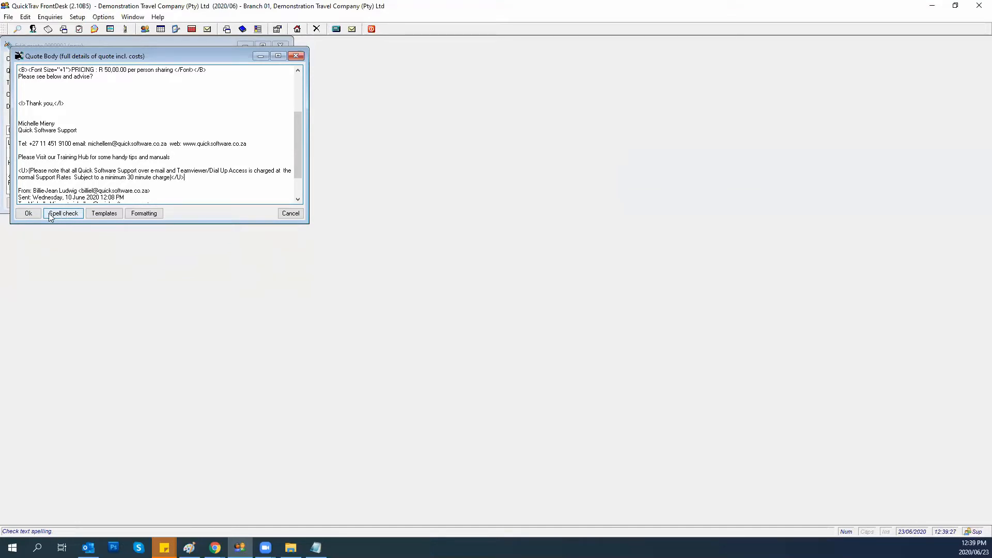
click(32, 215)
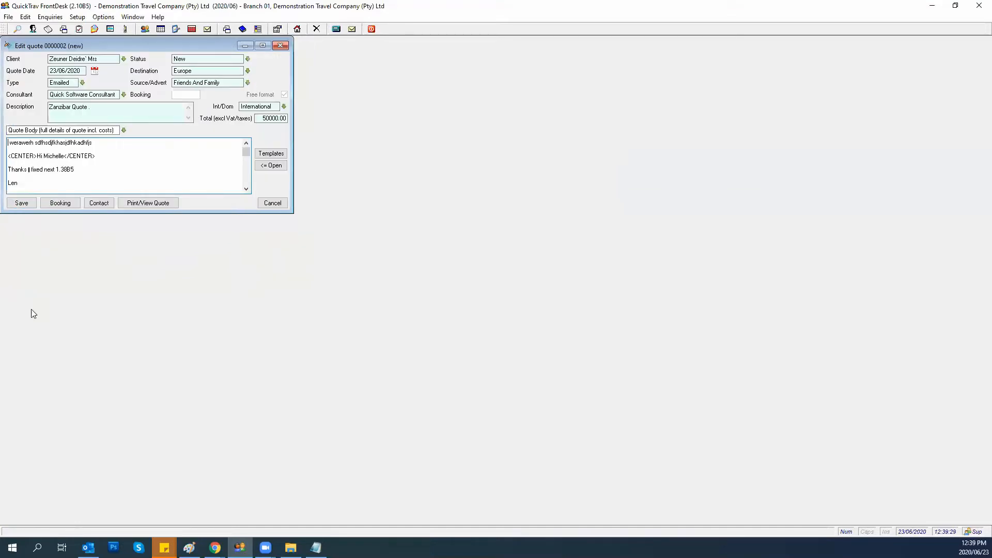
Preview the reformatted quote in Chrome, check the greeting, disclaimer and Thank you lines, then close the browser.
click(145, 205)
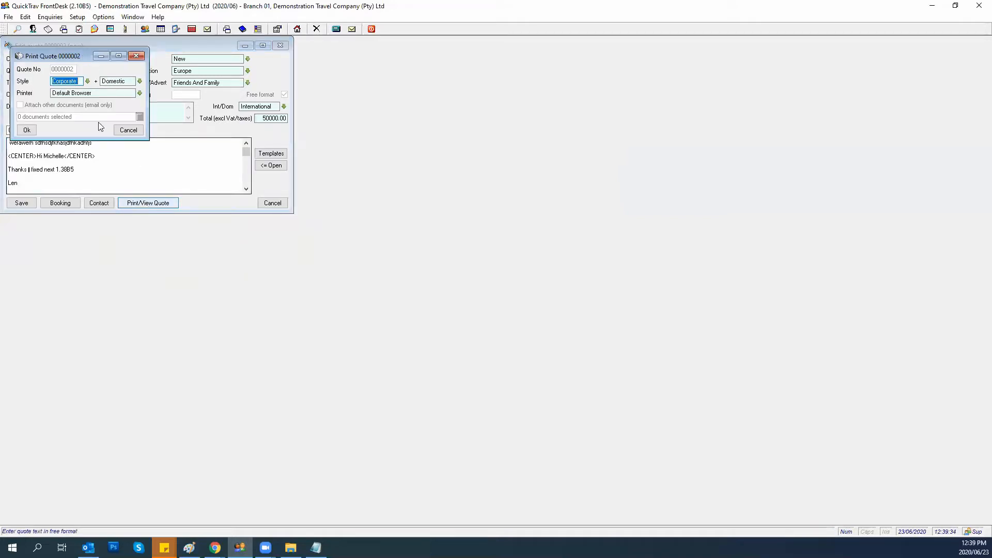
click(26, 129)
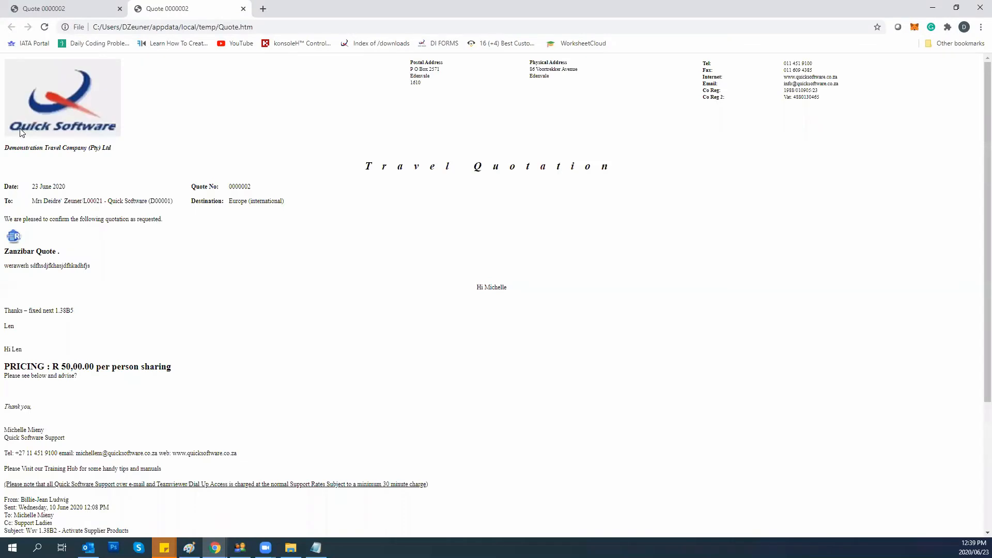
scroll(169, 213, down, 2)
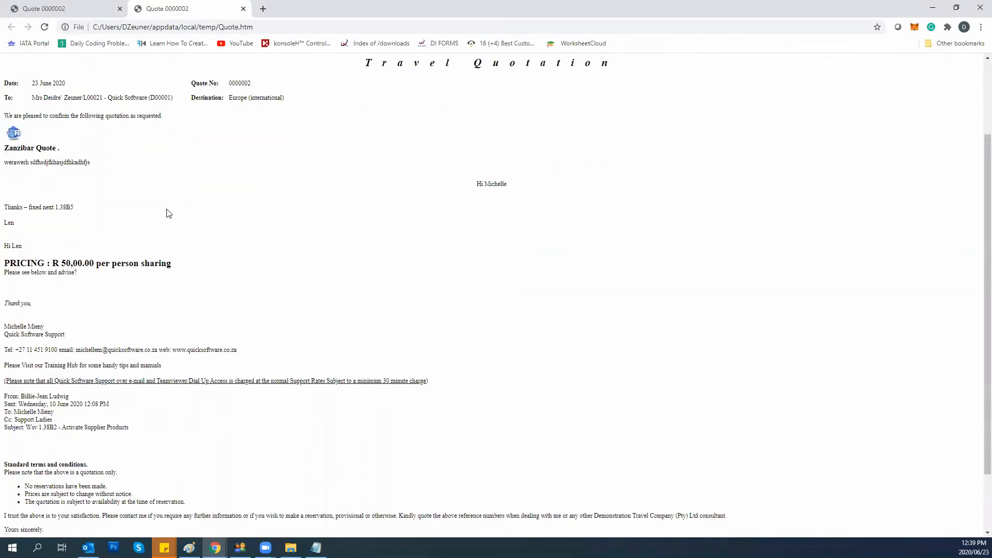
drag(519, 182, 469, 186)
drag(428, 382, 2, 388)
scroll(372, 337, down, 2)
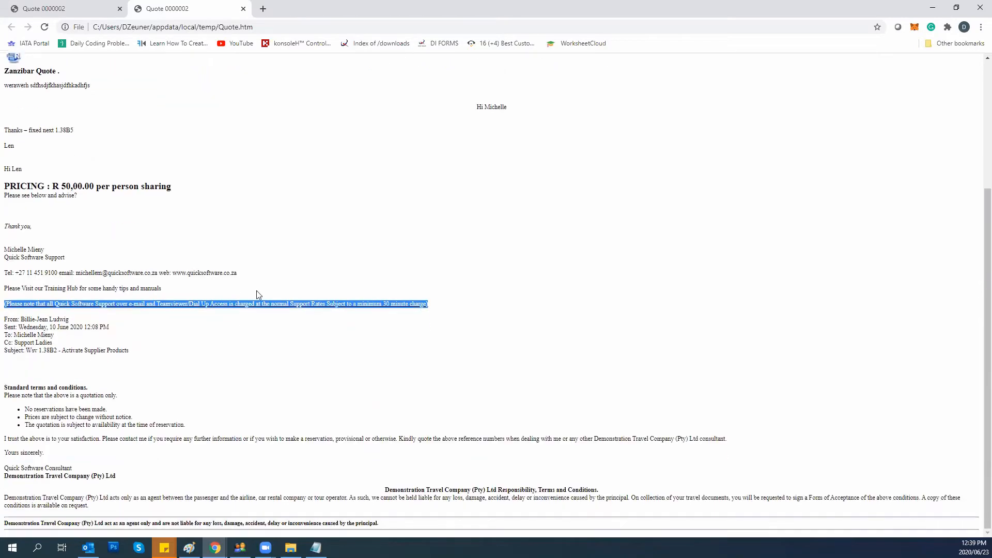
drag(32, 227, 3, 227)
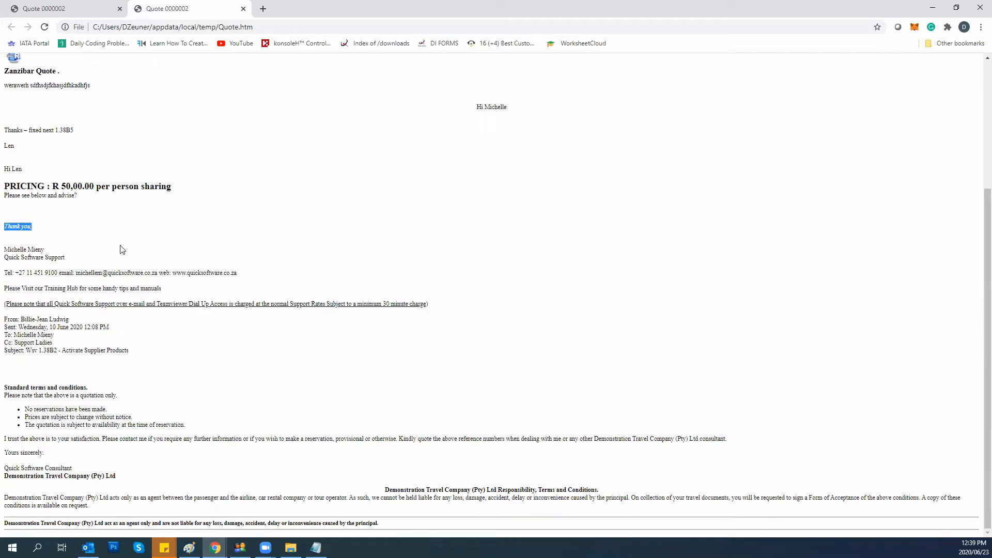
click(243, 9)
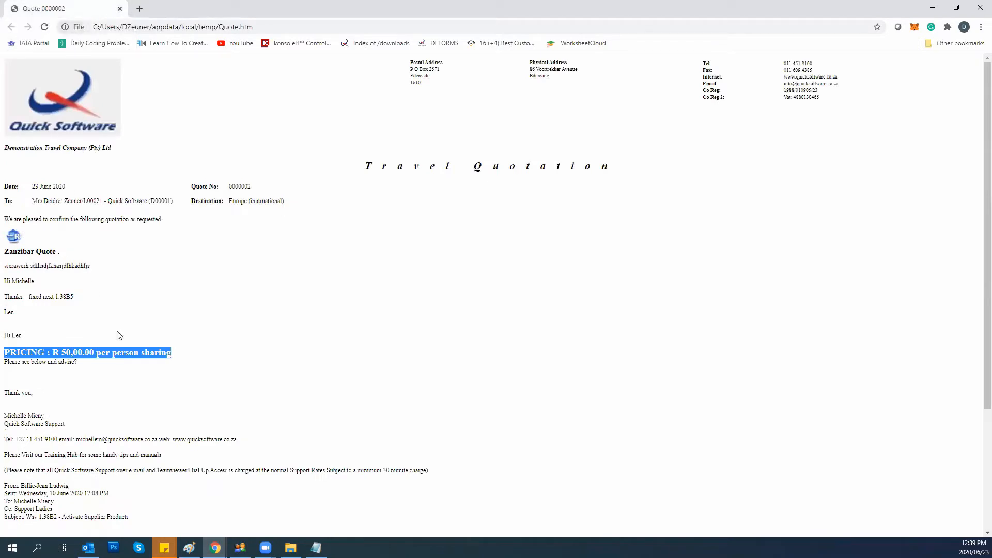
click(979, 9)
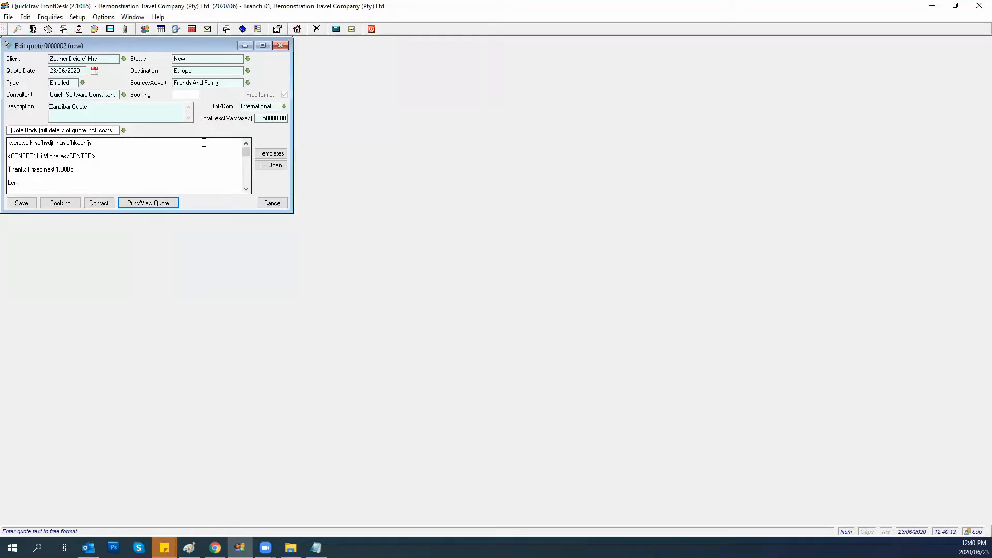
Save quote 0000002, then select it in the Quotes Register.
click(16, 206)
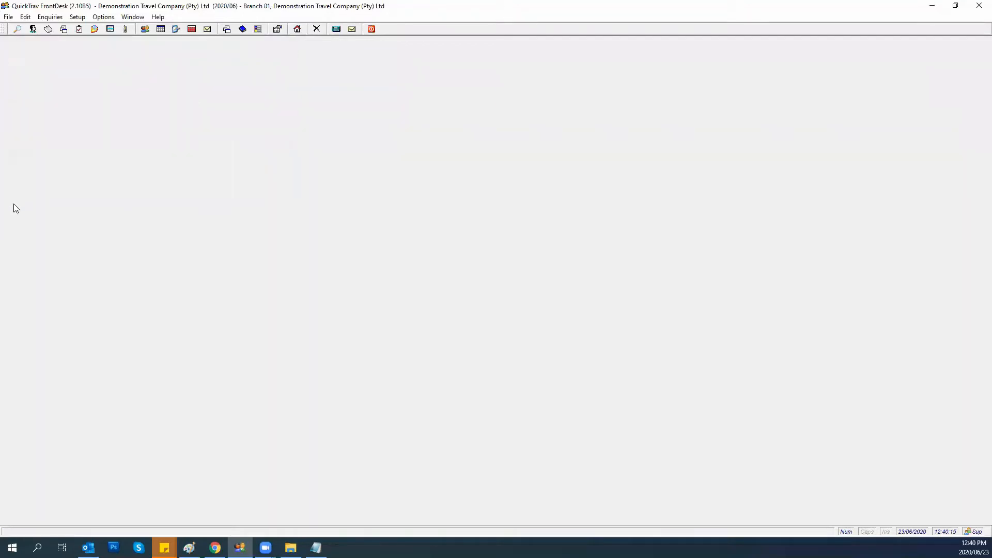
click(9, 18)
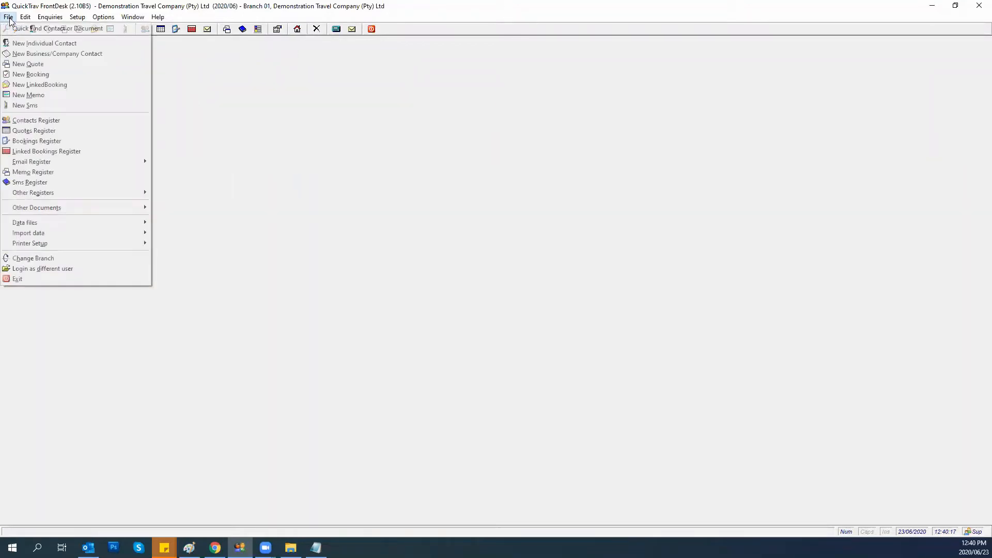
click(21, 132)
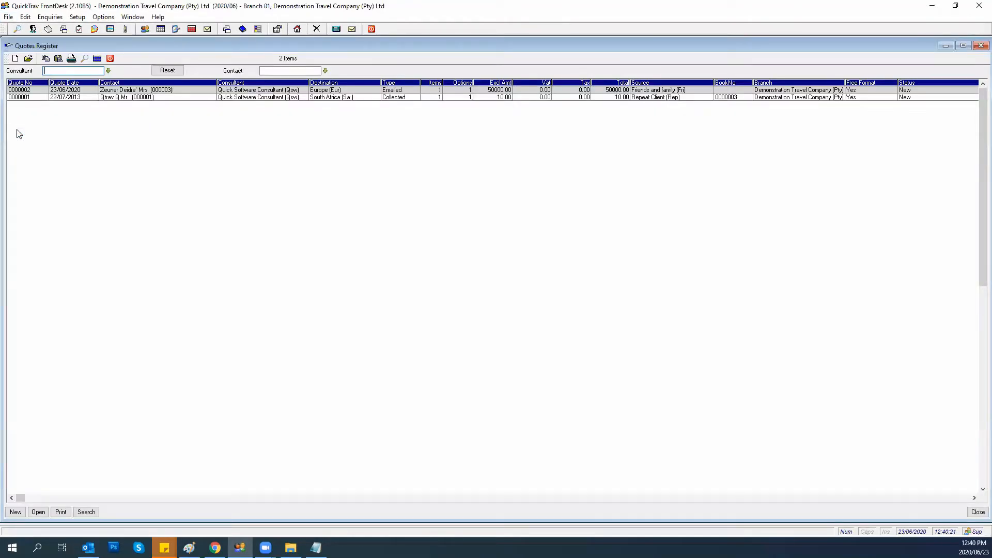
click(117, 92)
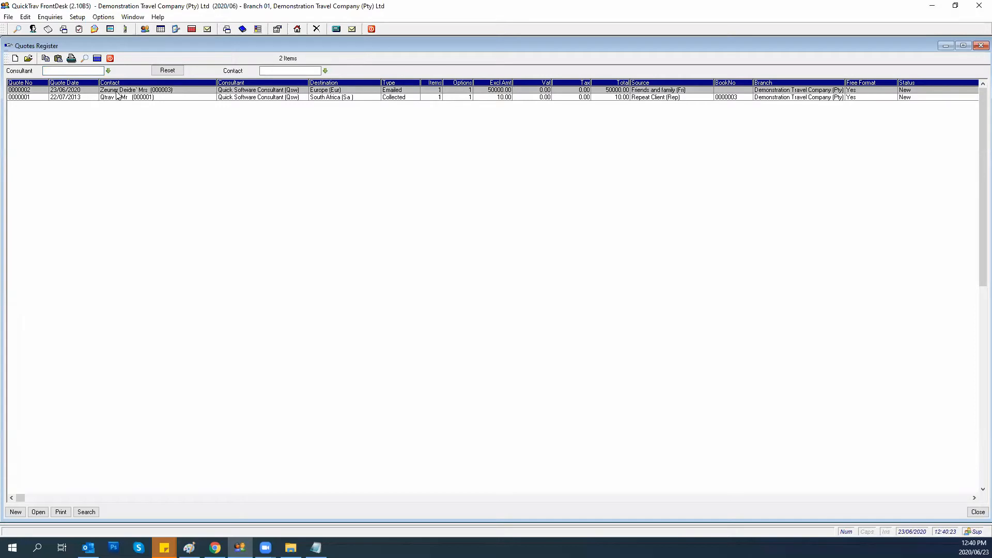
Print quote 0000002 to the browser preview, review it, and close Chrome.
click(60, 512)
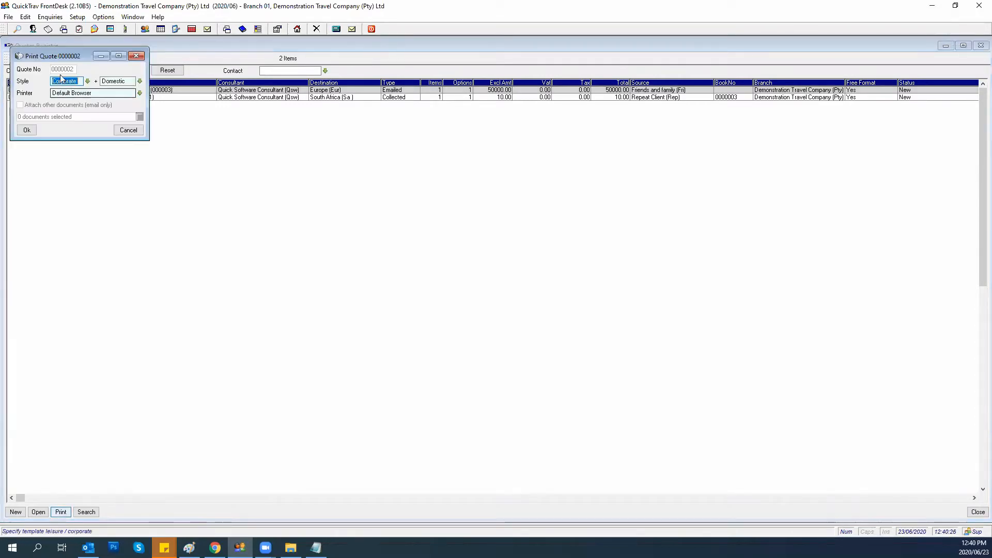
click(32, 129)
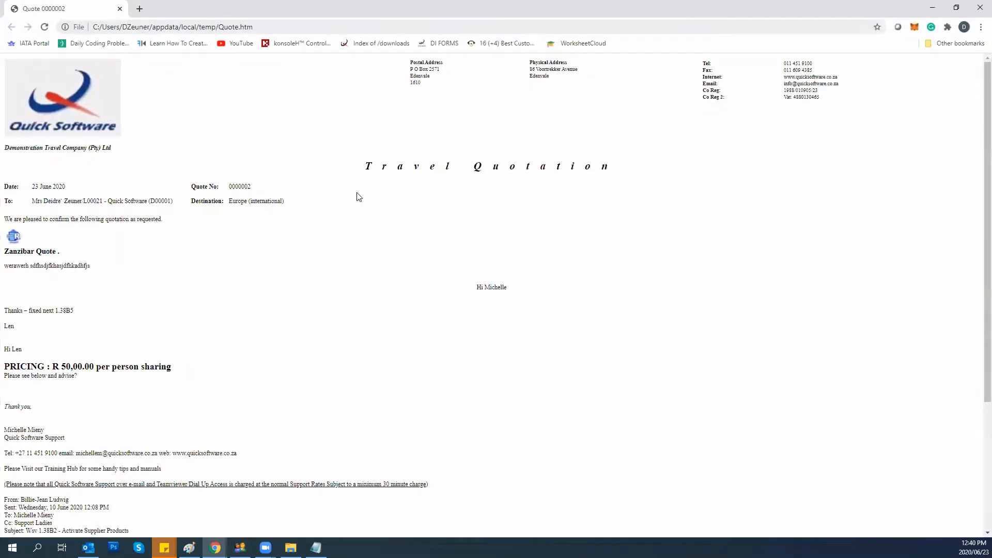
scroll(350, 204, down, 4)
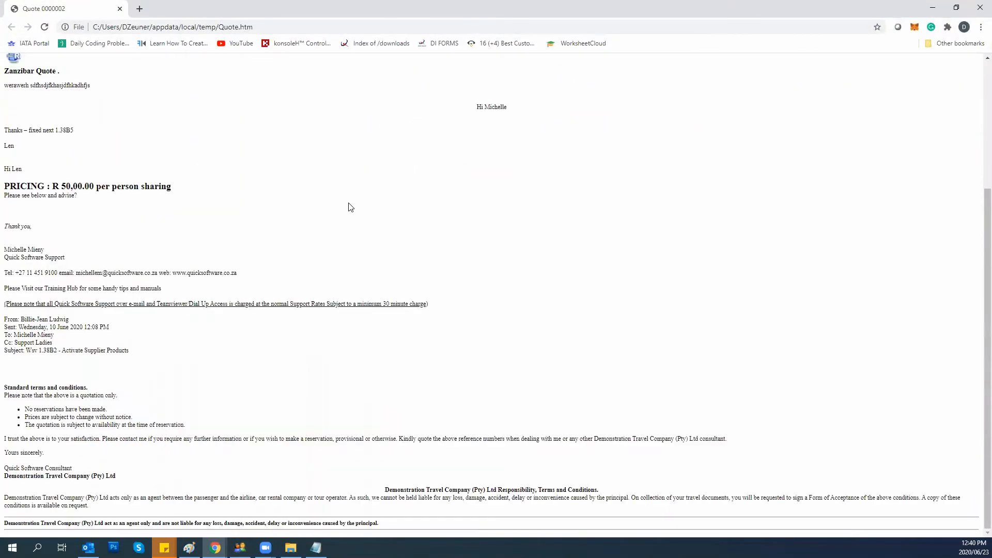
scroll(350, 216, up, 4)
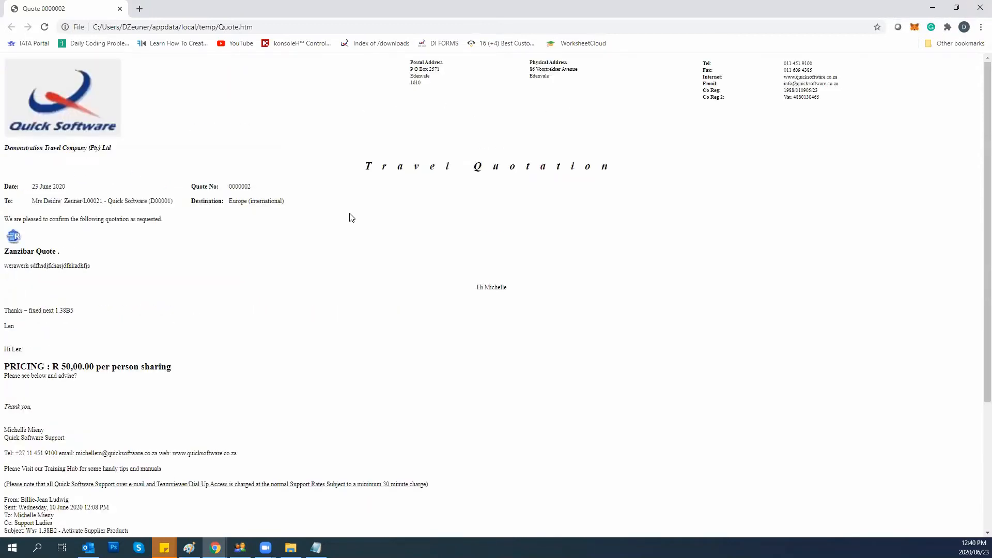
click(980, 8)
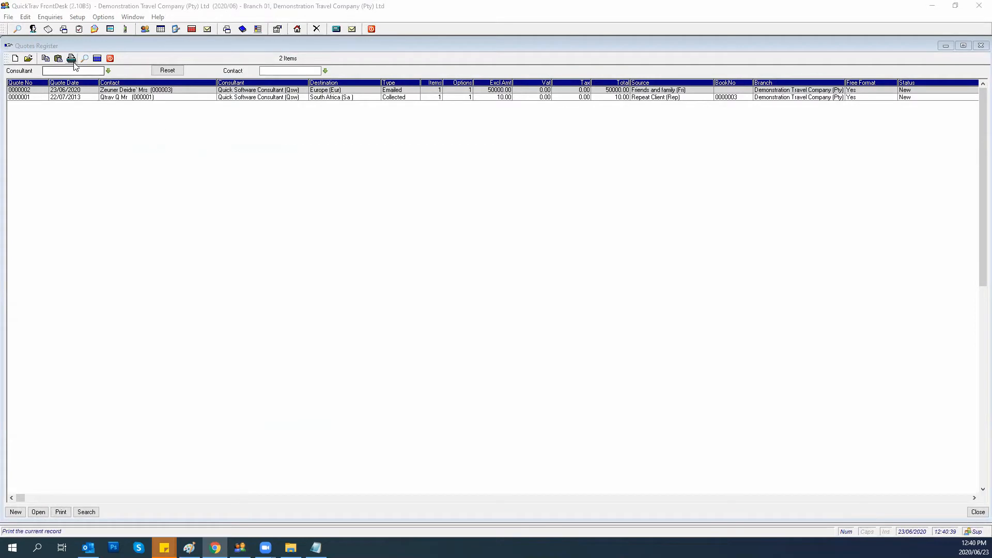
Replace the signature below Thank you with a placeholder comment line and save quote 0000002.
click(38, 515)
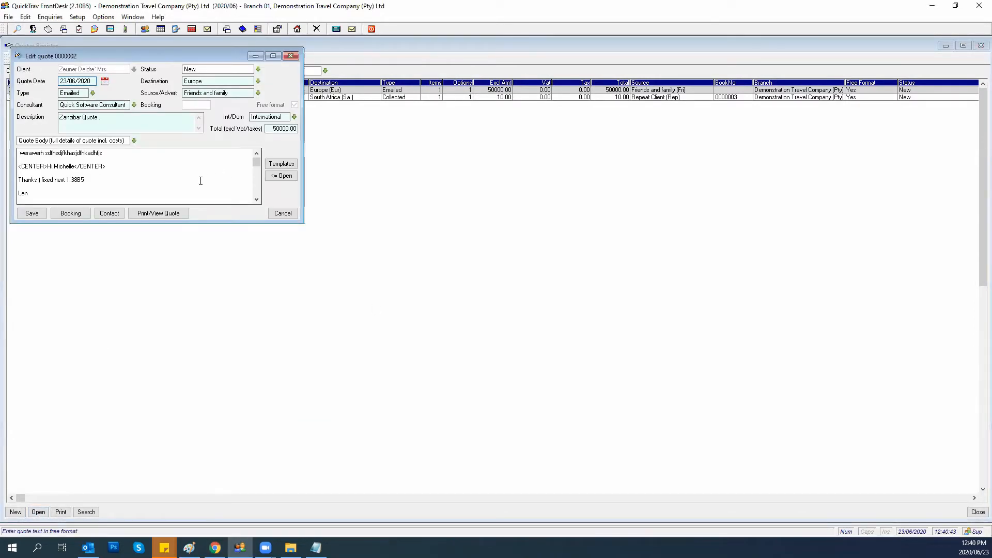
scroll(201, 180, down, 5)
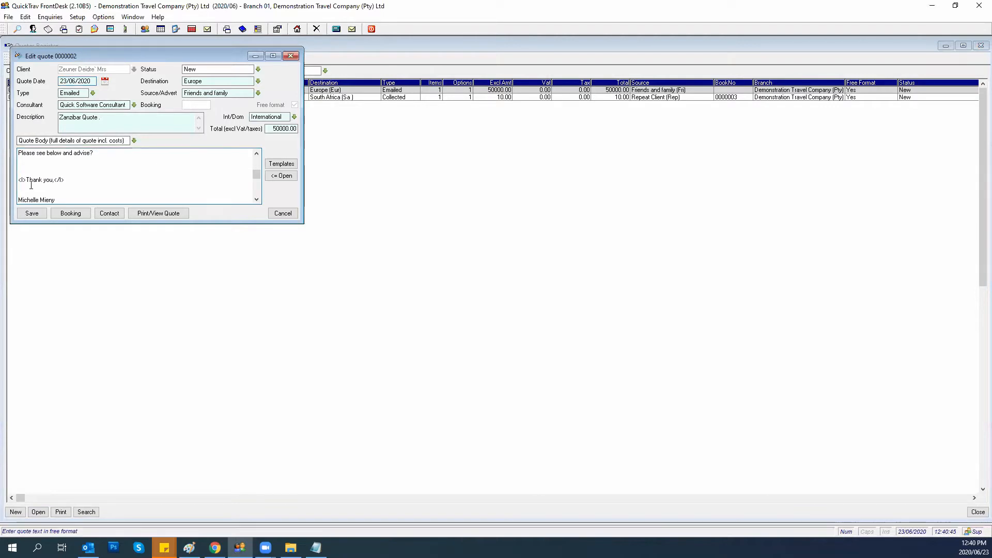
drag(19, 196, 123, 217)
key(Delete)
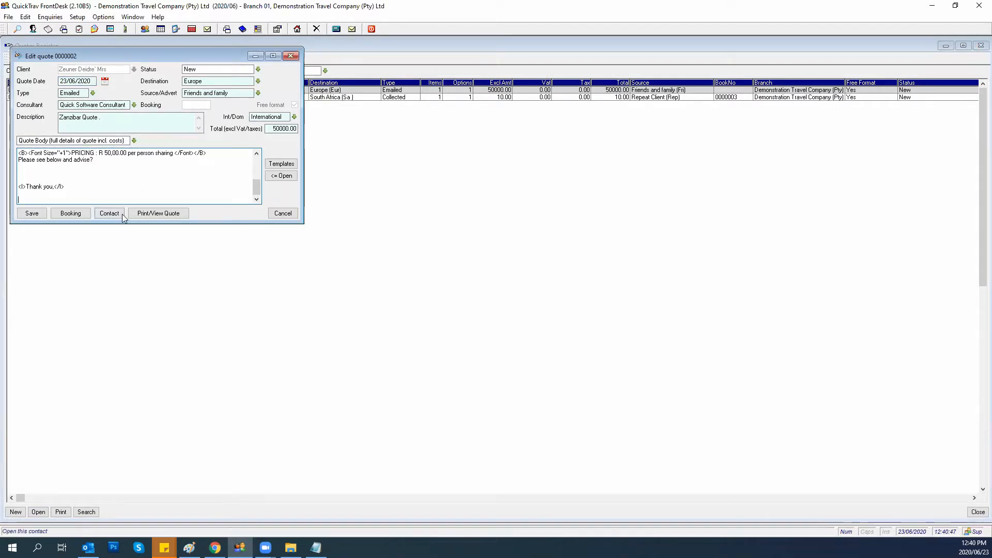
click(26, 174)
text(hsdjfhasdjkfhasdjkfhwiueruiwyeruweryi)
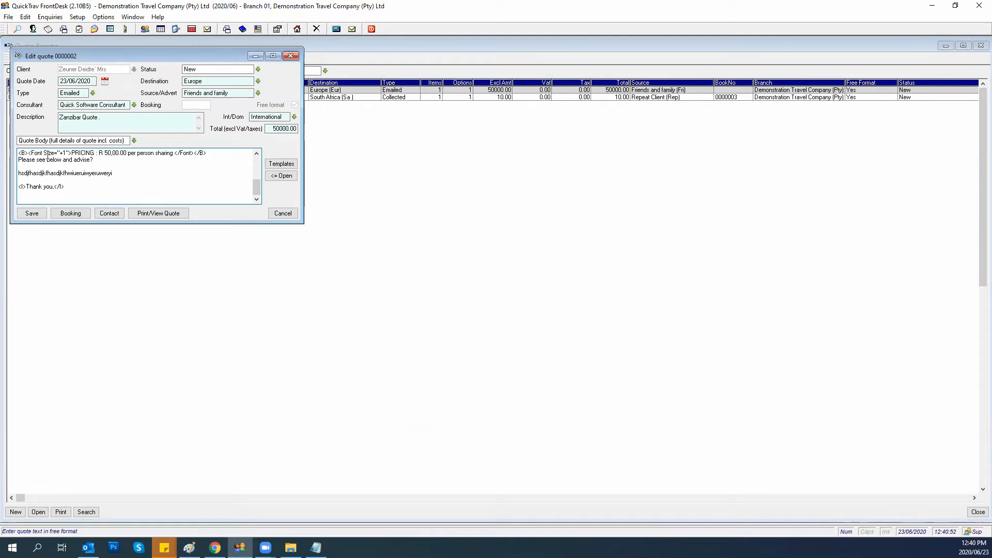
click(29, 214)
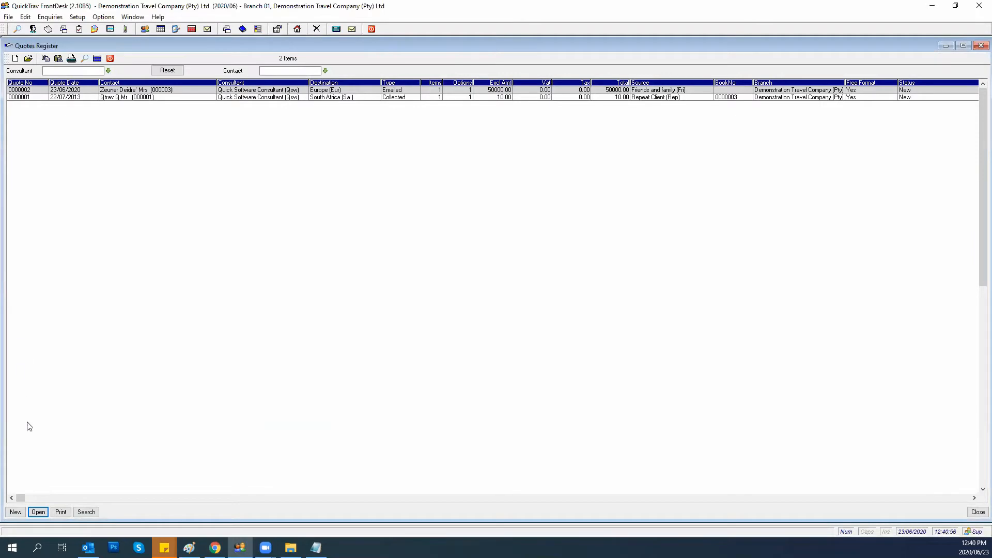
Preview the updated quote in Chrome, check the comment line, then close Chrome and the register.
click(61, 512)
click(26, 130)
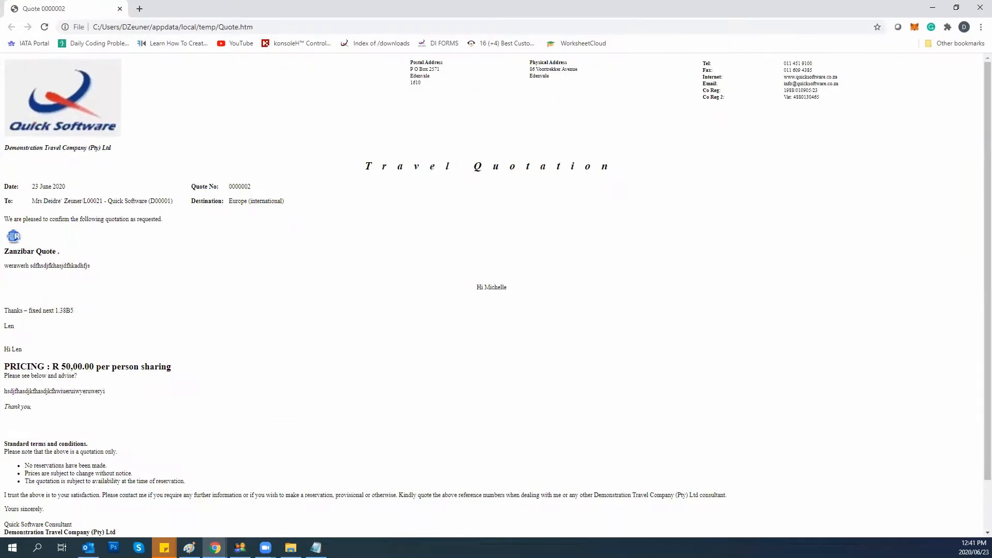
scroll(235, 277, down, 2)
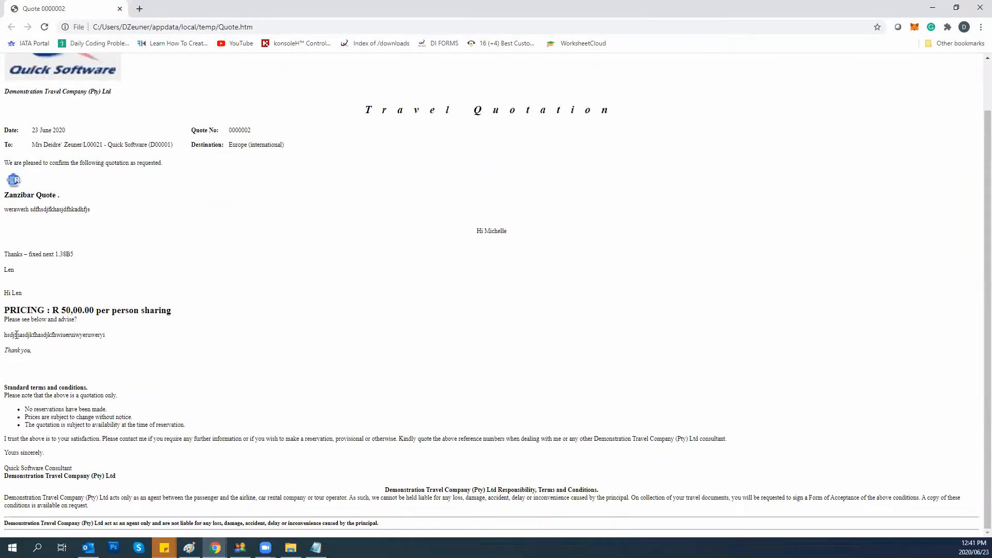
drag(104, 335, 5, 342)
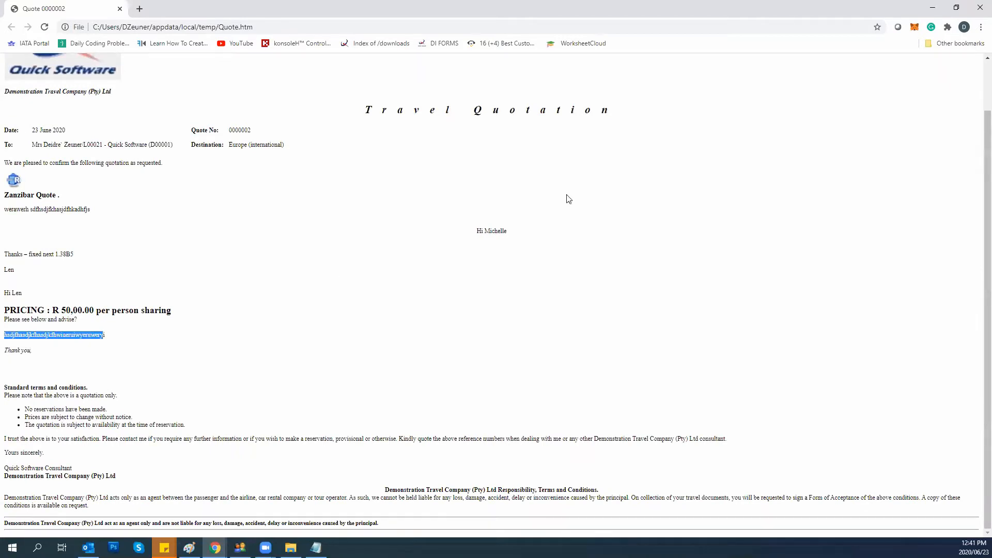
click(978, 9)
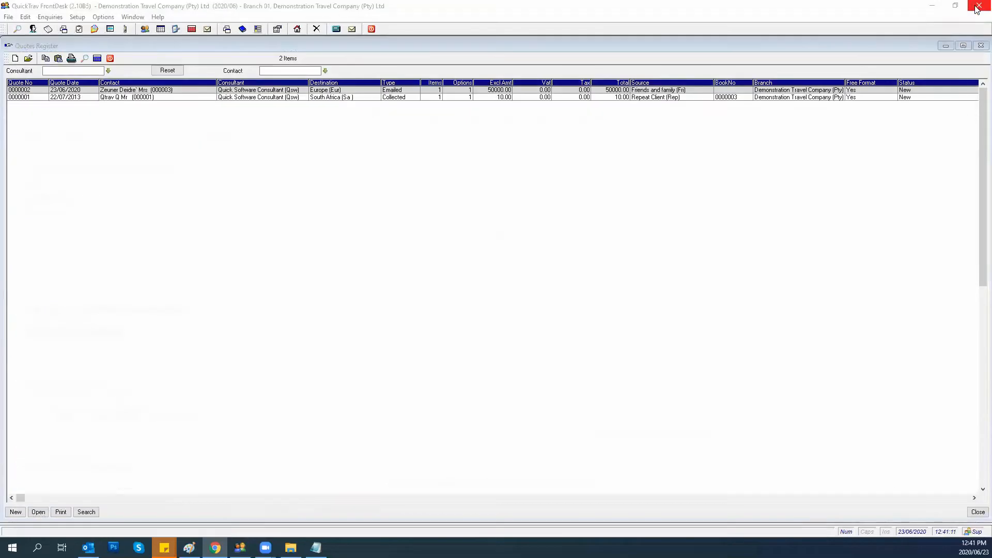
click(110, 58)
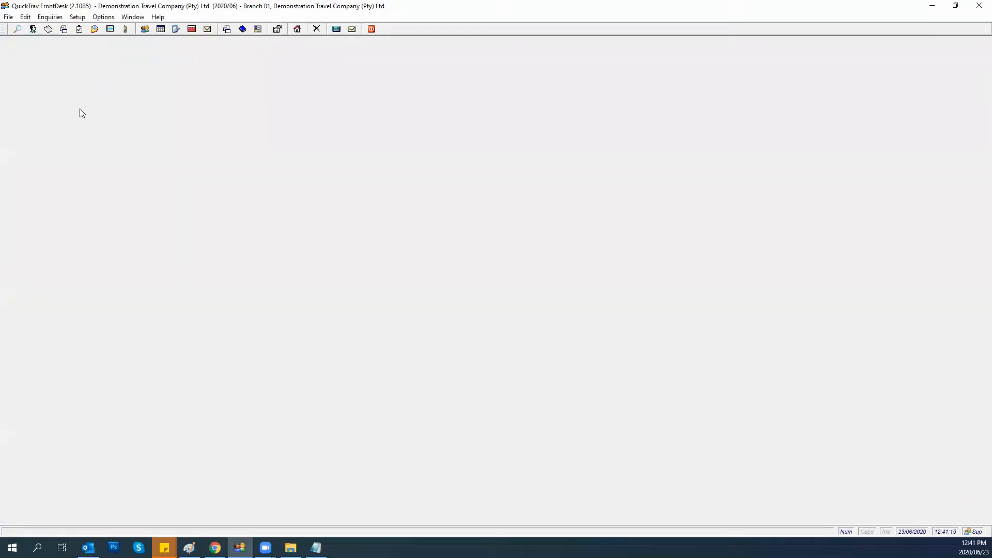
Start a new quote and choose its client from the lookup list.
click(10, 17)
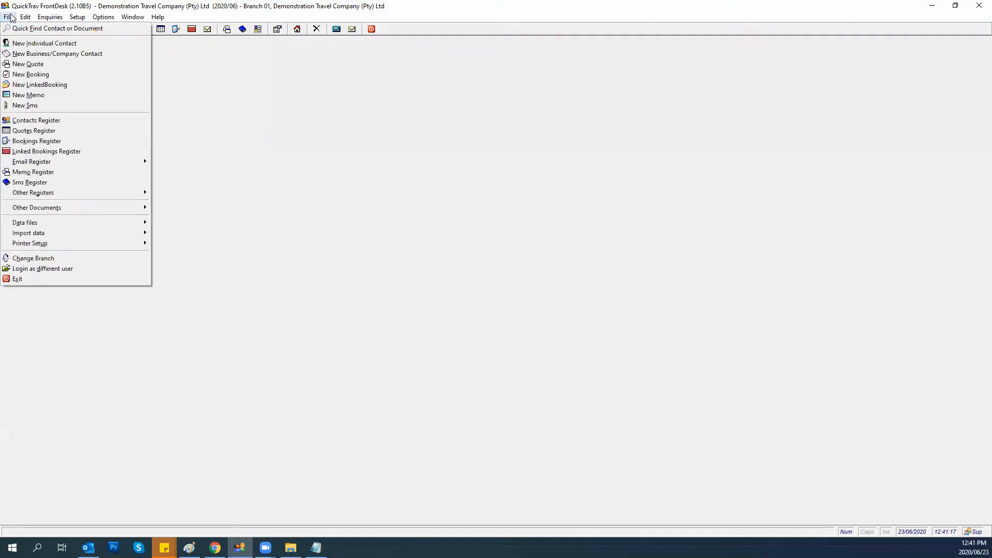
click(23, 66)
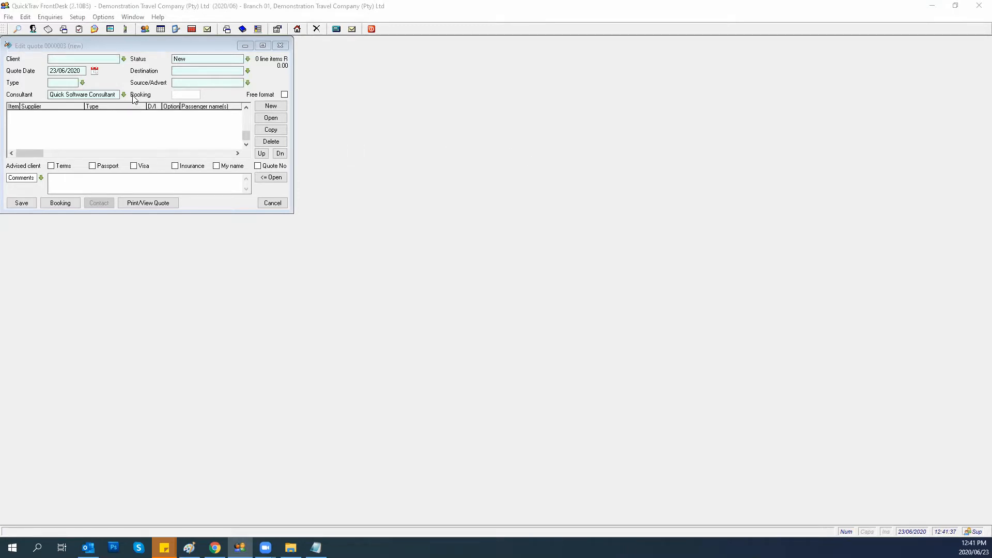
click(124, 59)
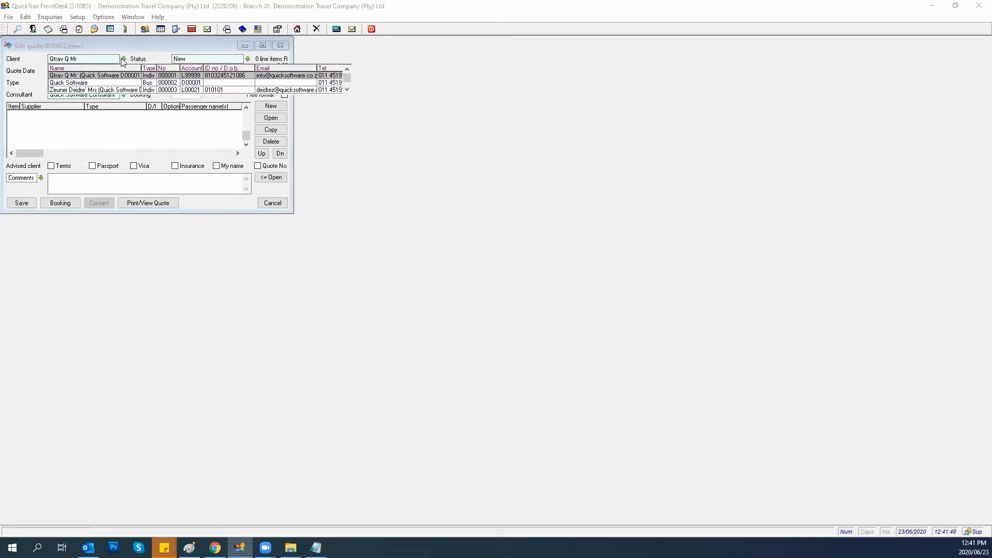
click(95, 90)
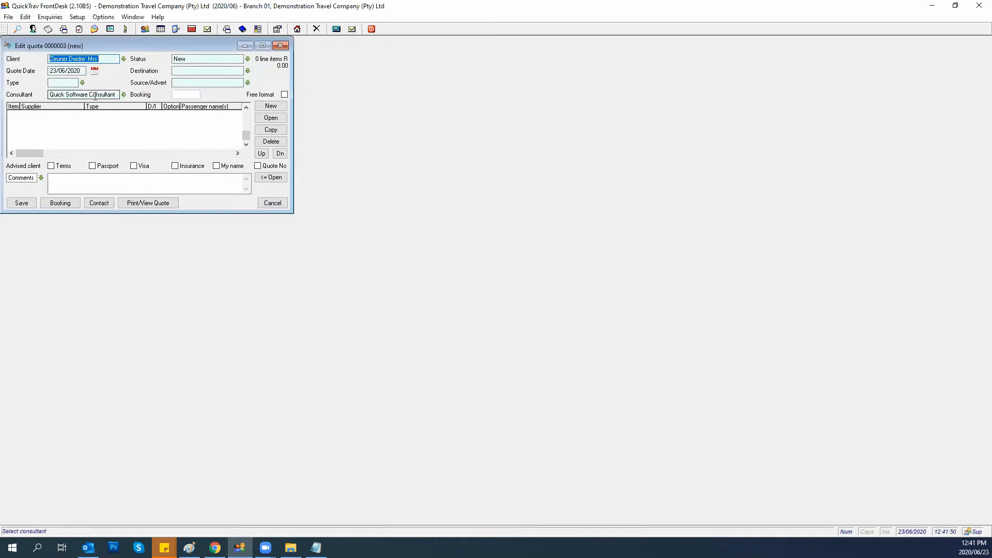
Set destination Indian Ocean Islands, source Telephone and type Emailed, then show the line-item types.
click(248, 71)
click(184, 138)
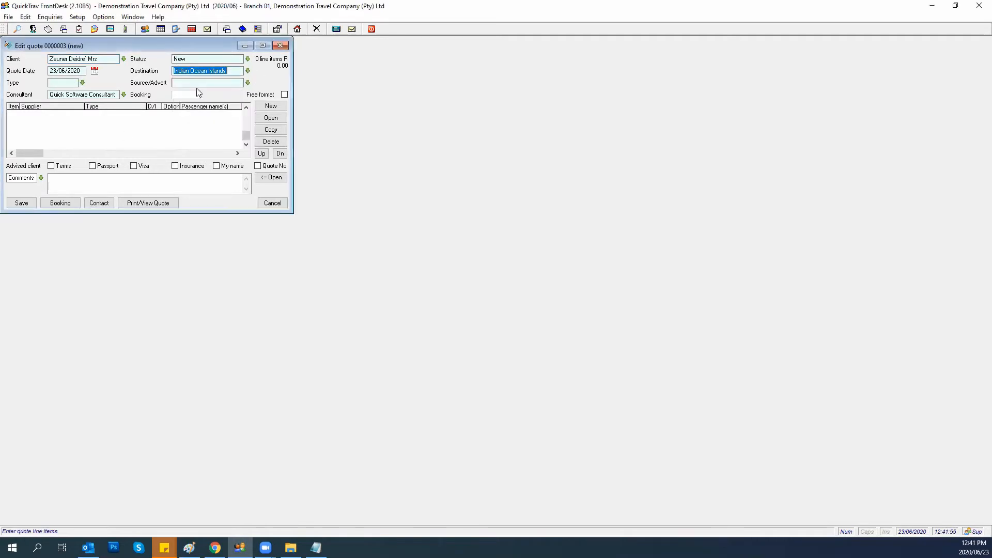
click(249, 83)
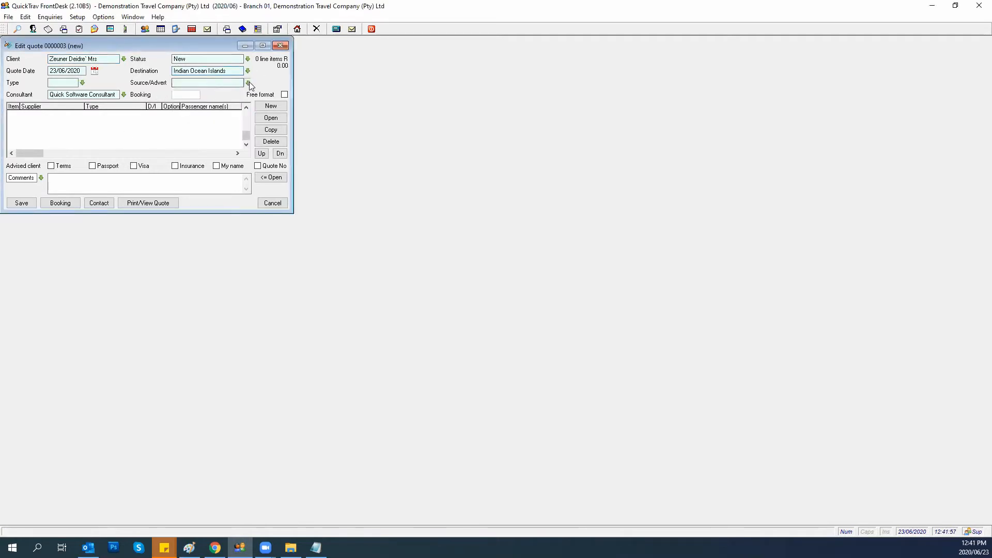
click(191, 129)
click(53, 84)
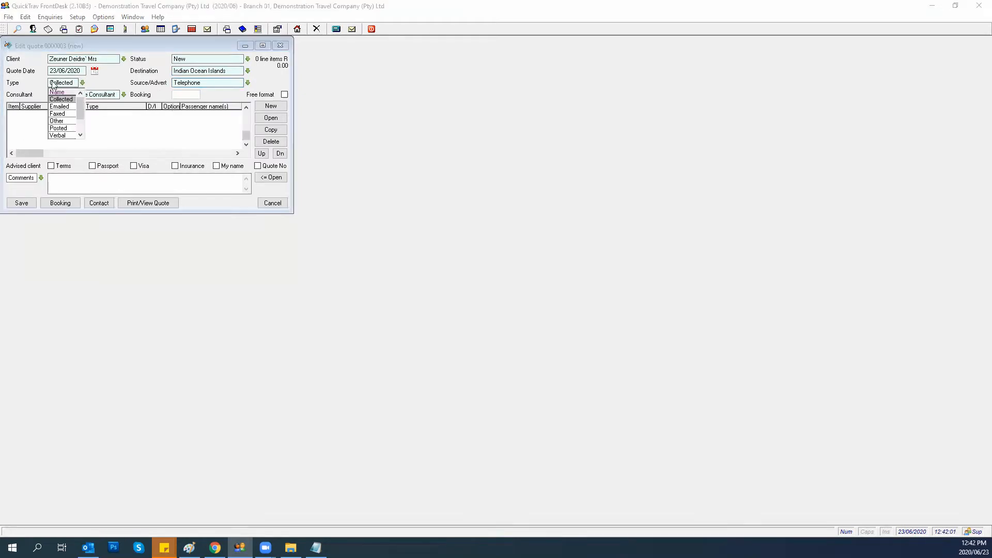
click(58, 107)
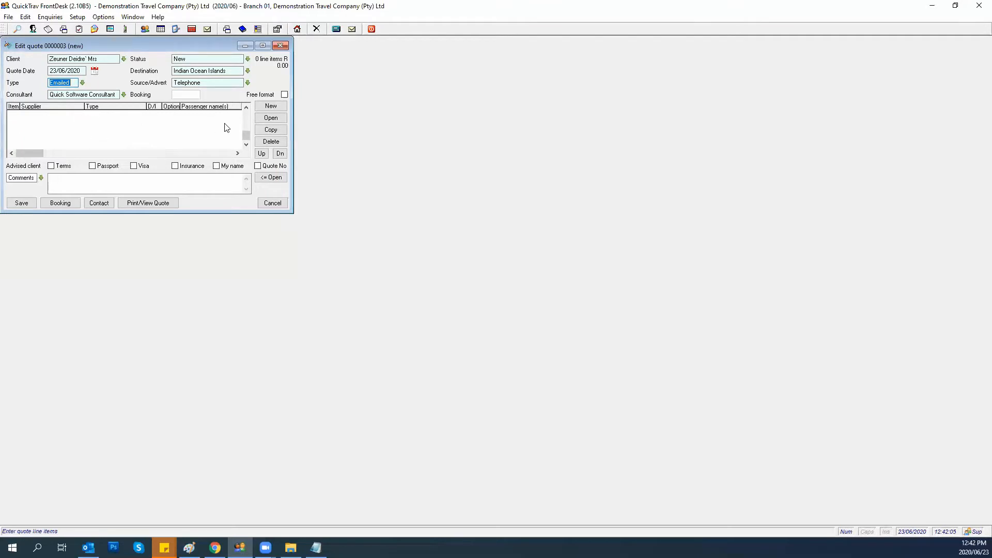
click(270, 105)
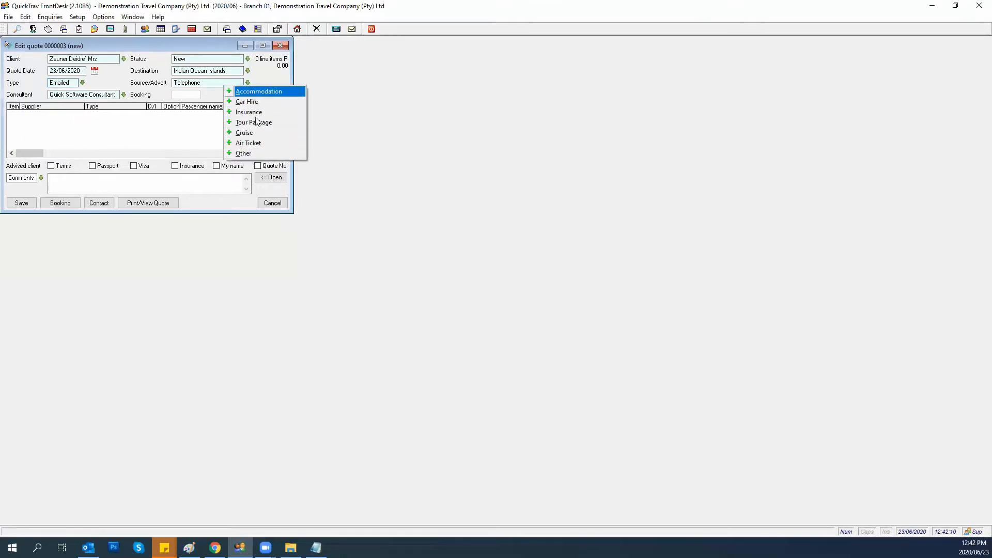
Add an Air Ticket line with the client as passenger and begin entering the airline.
click(256, 145)
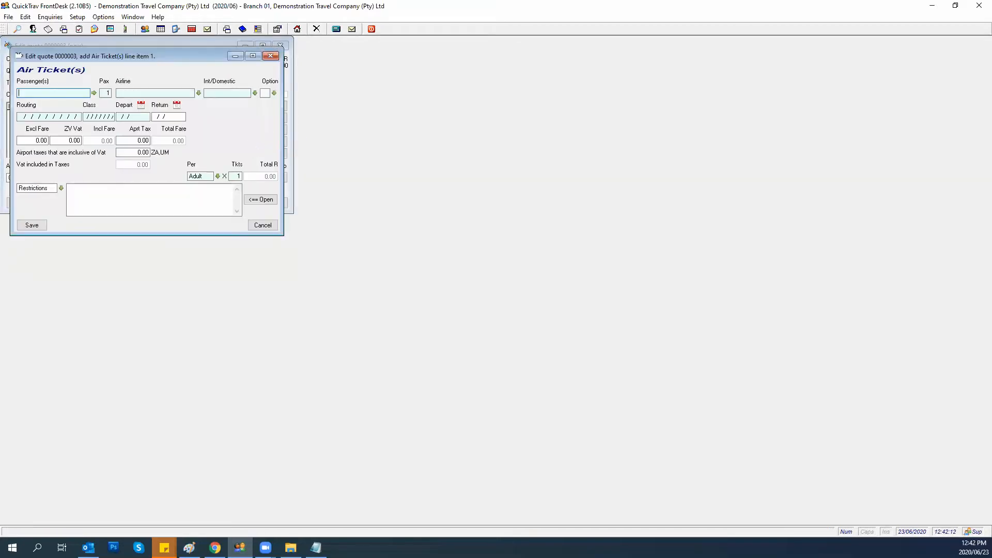
text(e)
click(94, 93)
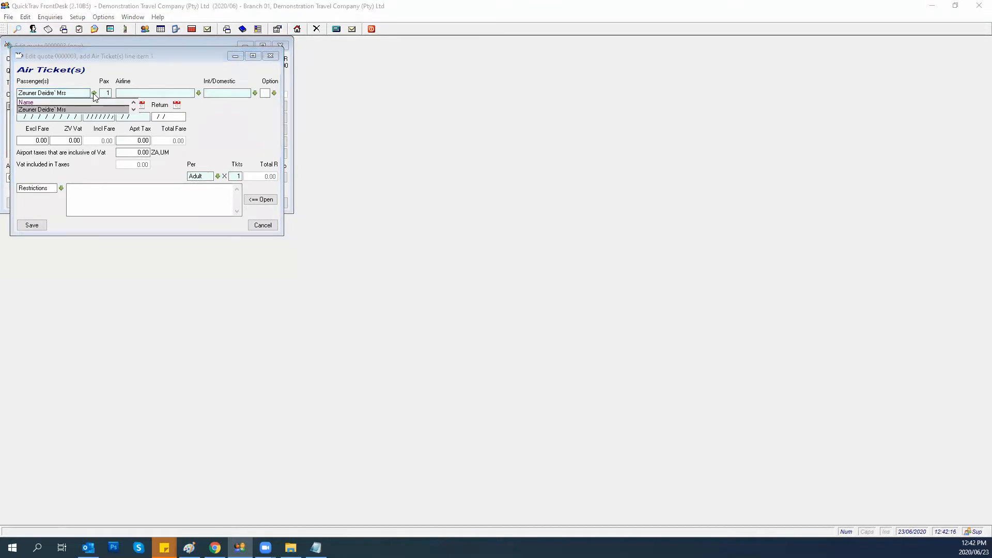
click(47, 110)
click(137, 93)
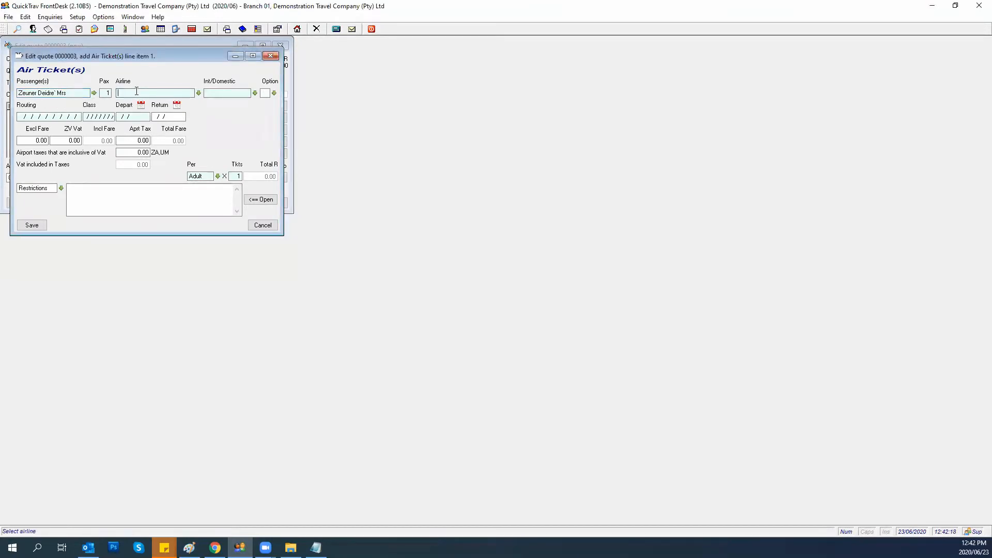
text(083)
key(Tab)
key(shift+Tab)
text(Briti)
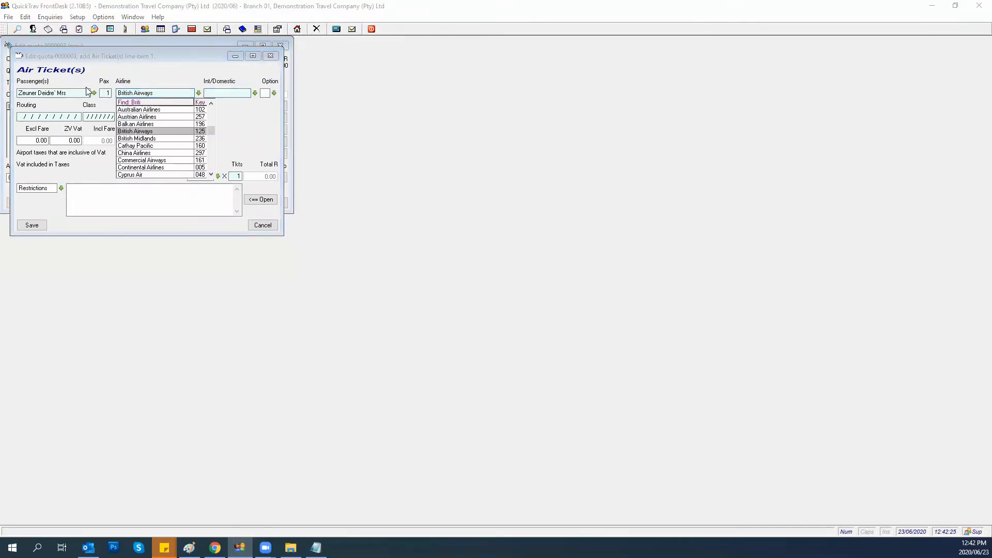
key(Return)
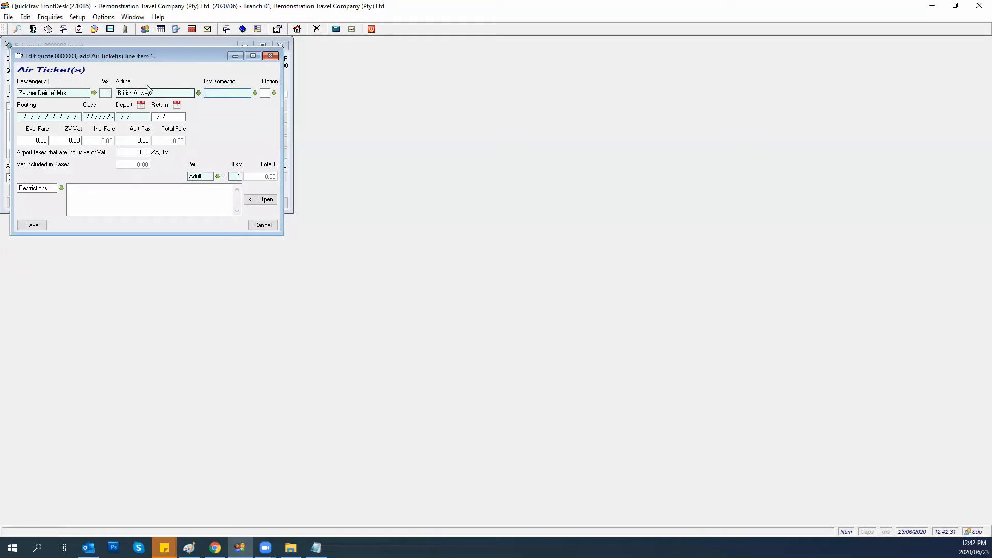
Mark the ticket International and set the airline to South African Airways via code 083.
click(213, 92)
text(ional)
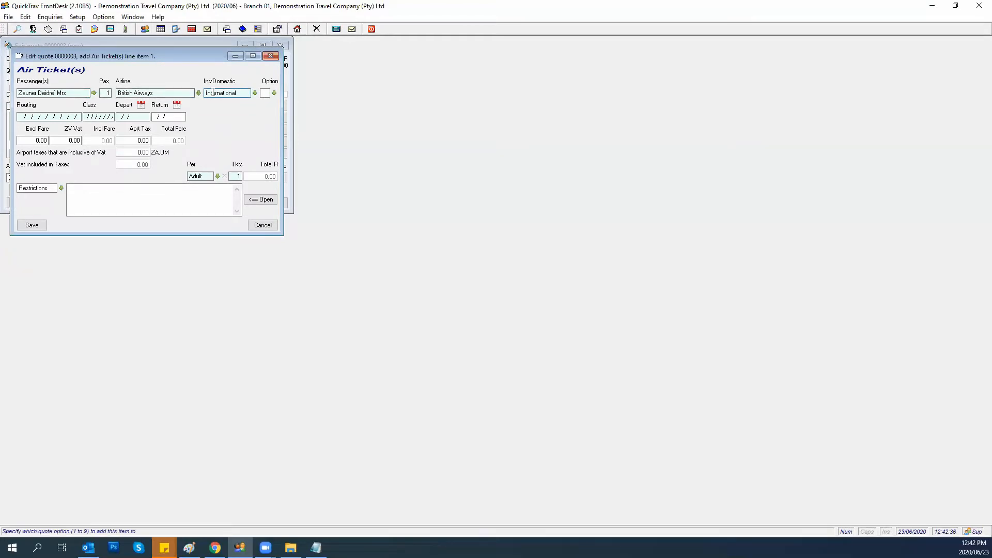
key(Tab)
click(188, 93)
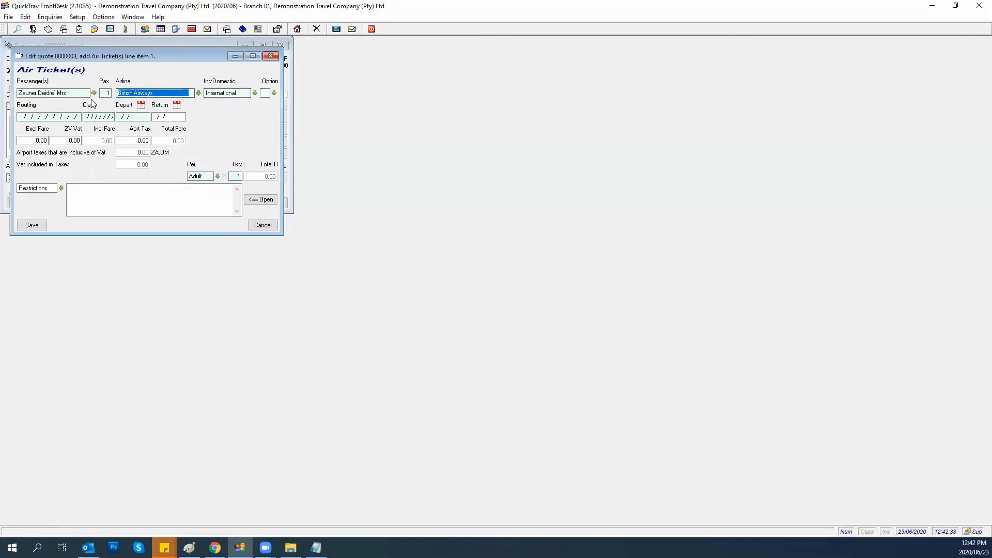
text(saa)
key(Tab)
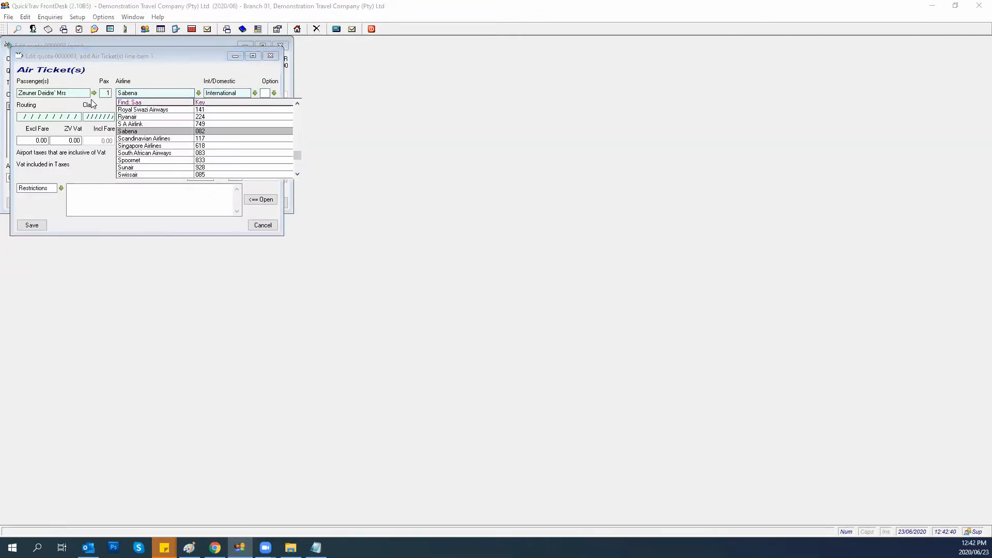
click(122, 129)
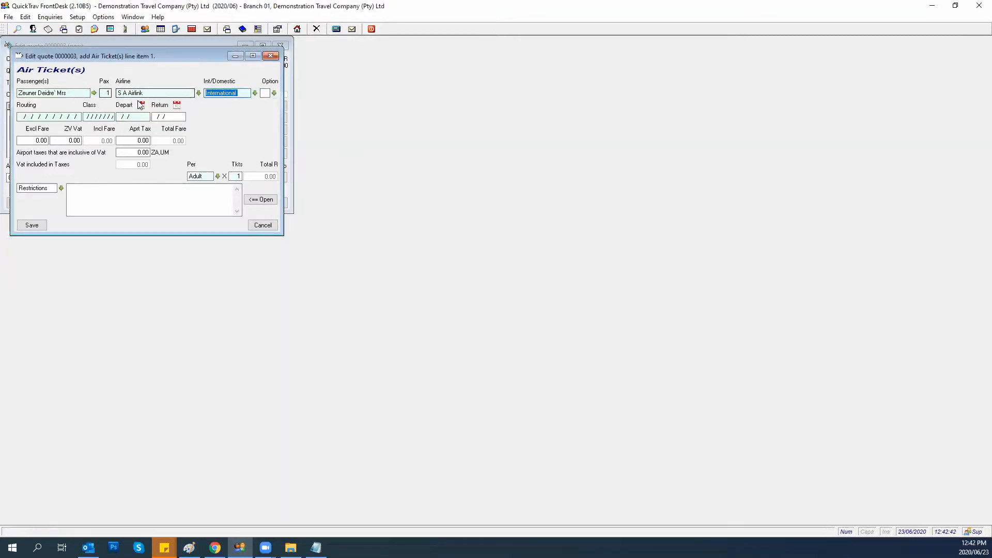
click(162, 94)
text(083)
key(Tab)
key(Tab)
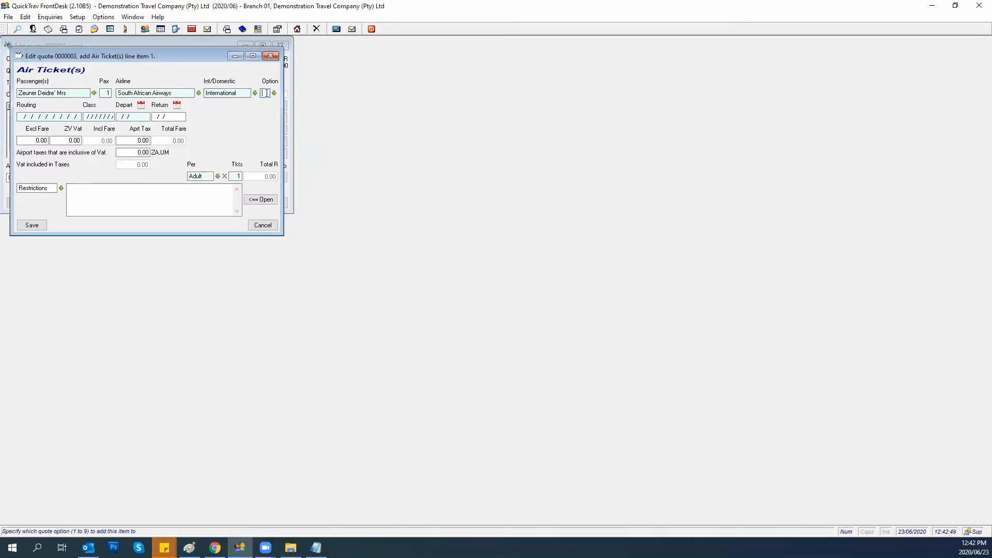
Assign the air ticket to Option 1.
click(274, 93)
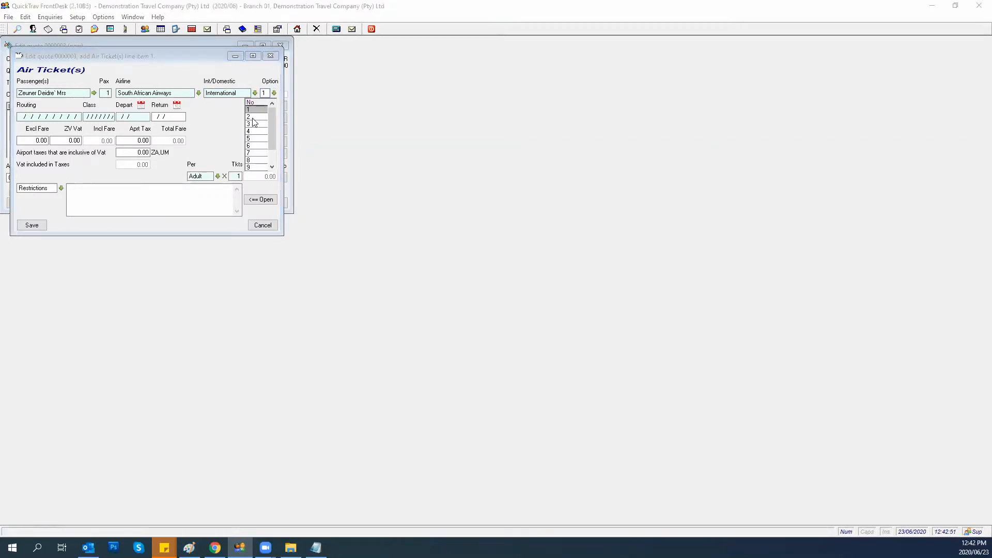
scroll(253, 135, down, 3)
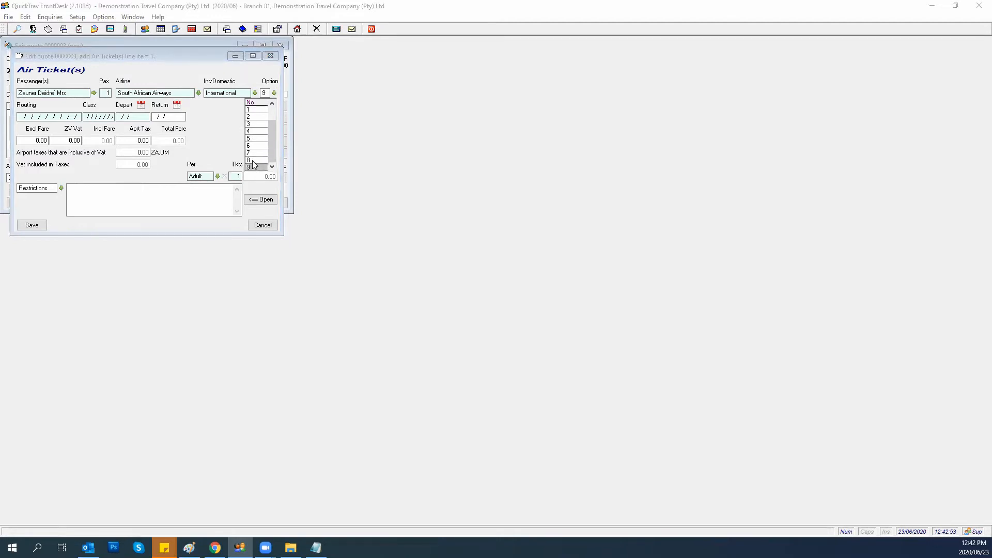
scroll(252, 162, up, 3)
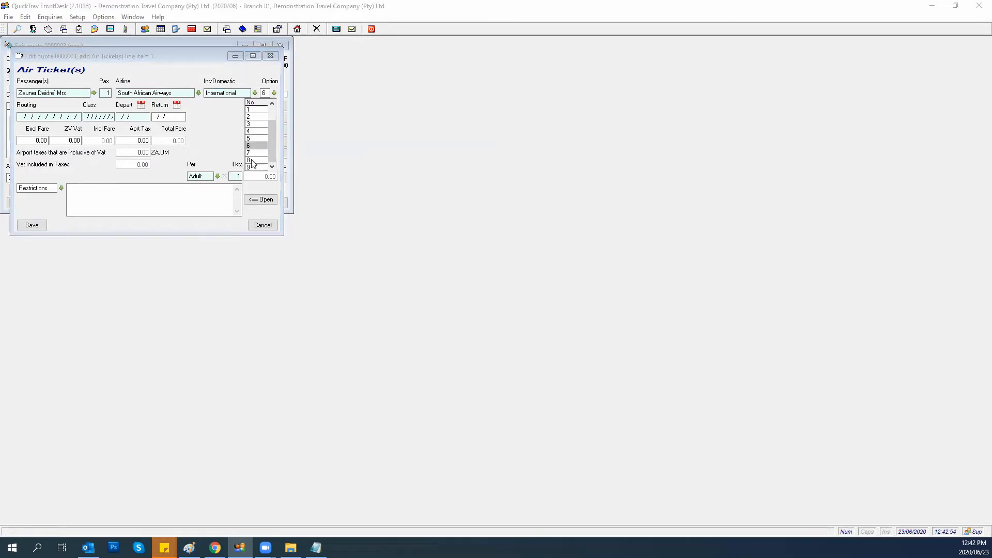
click(257, 113)
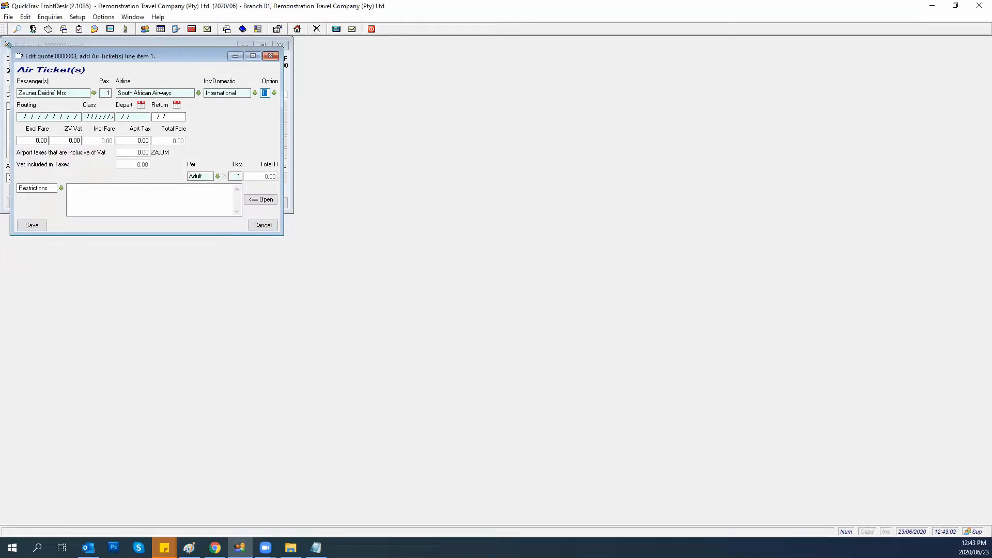
Enter the routing Jnb/Mru/Jnb, clearing the junk text typed first.
click(20, 117)
click(220, 94)
click(265, 93)
click(21, 117)
text(sdhjfahsdf)
click(23, 117)
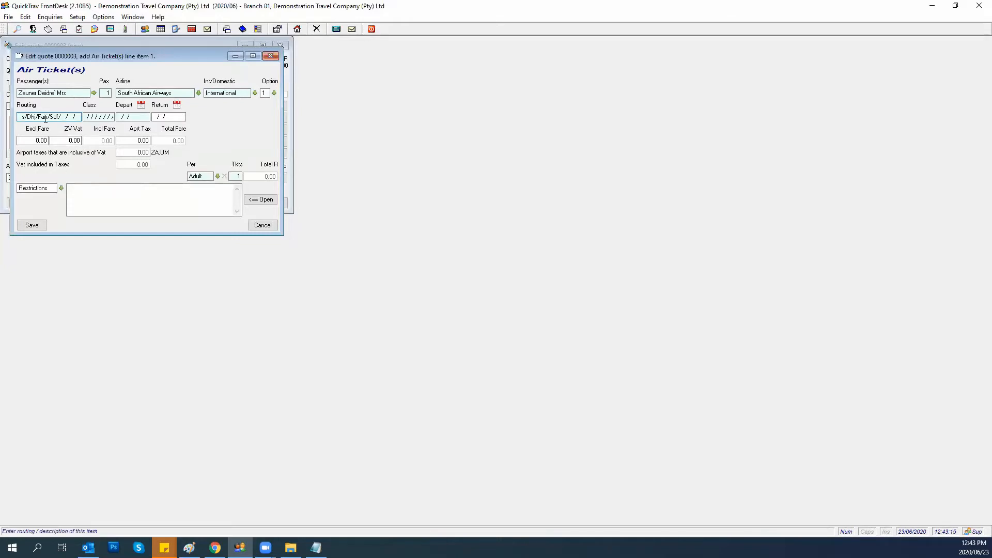
drag(63, 117, 18, 118)
key(Delete)
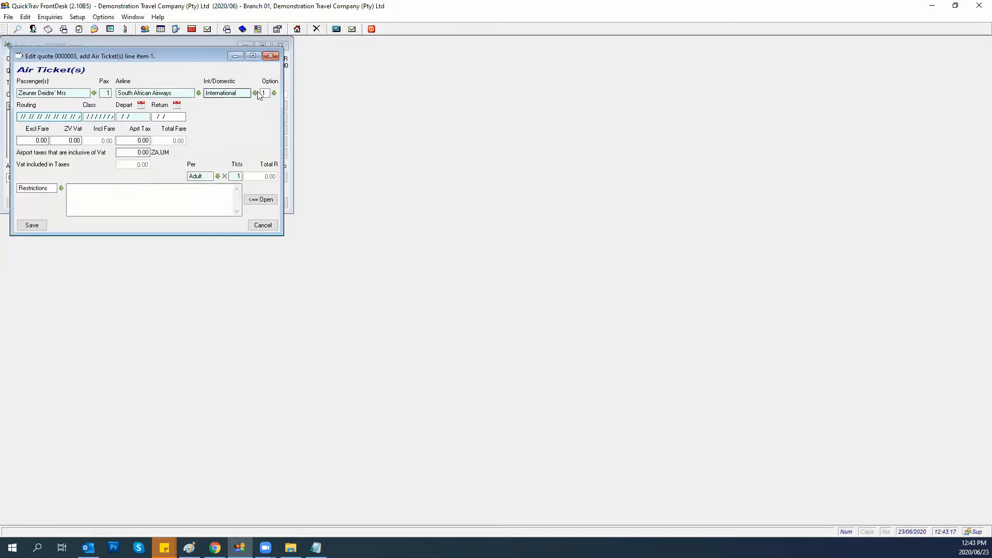
key(Tab)
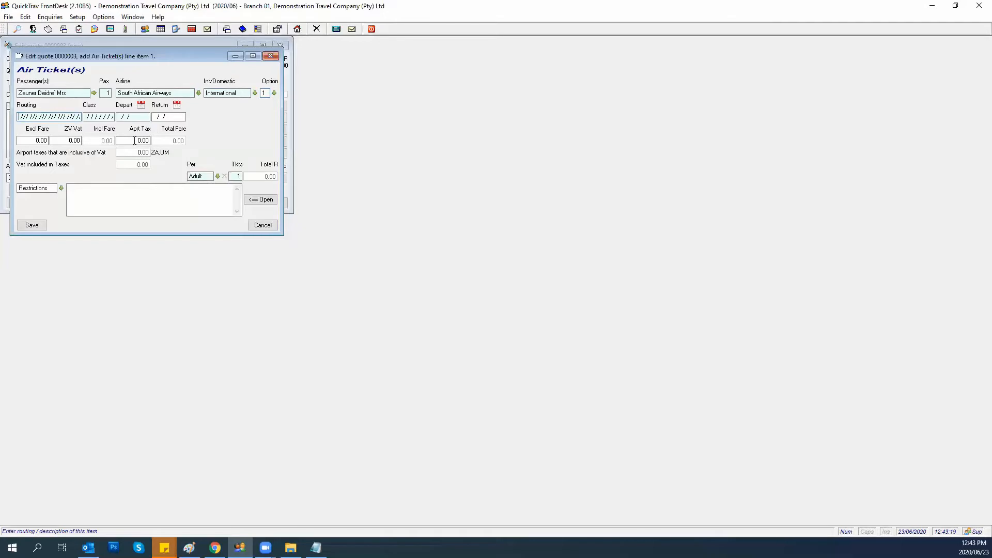
text(Jnb/Mru/Jnb/)
key(Delete)
key(Tab)
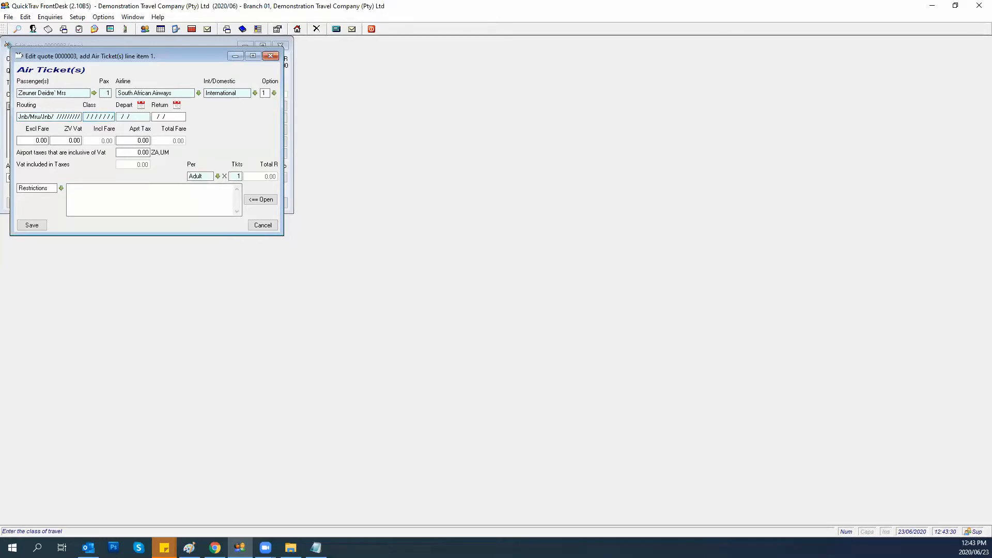
Set class YY, departure 01/08/2020 and return 08/08/2020.
text(YY)
key(Tab)
text(01/08/2020)
key(Tab)
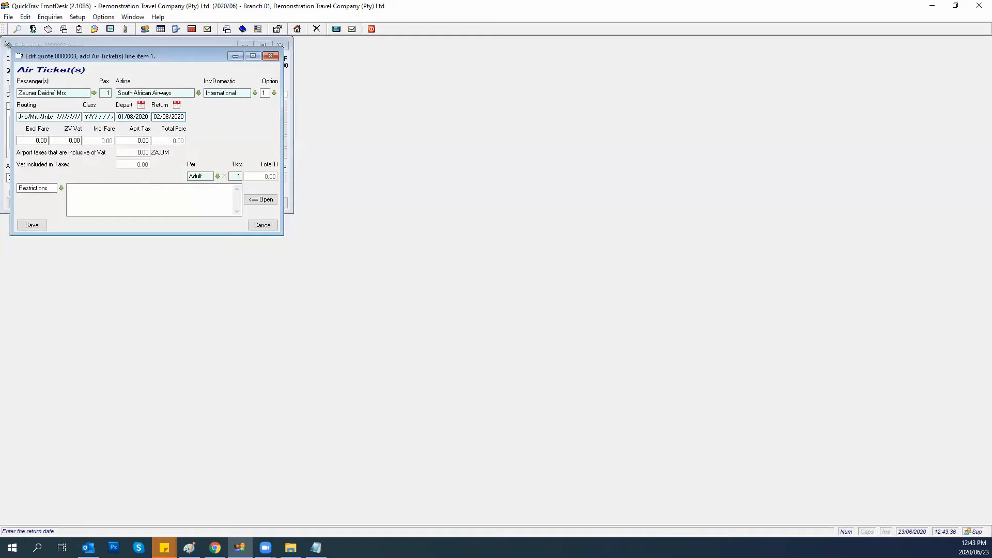
text(08)
key(Tab)
Enter fare 5000.00, airport tax 4500.00 and VAT-inclusive airport taxes 480.00.
text(500)
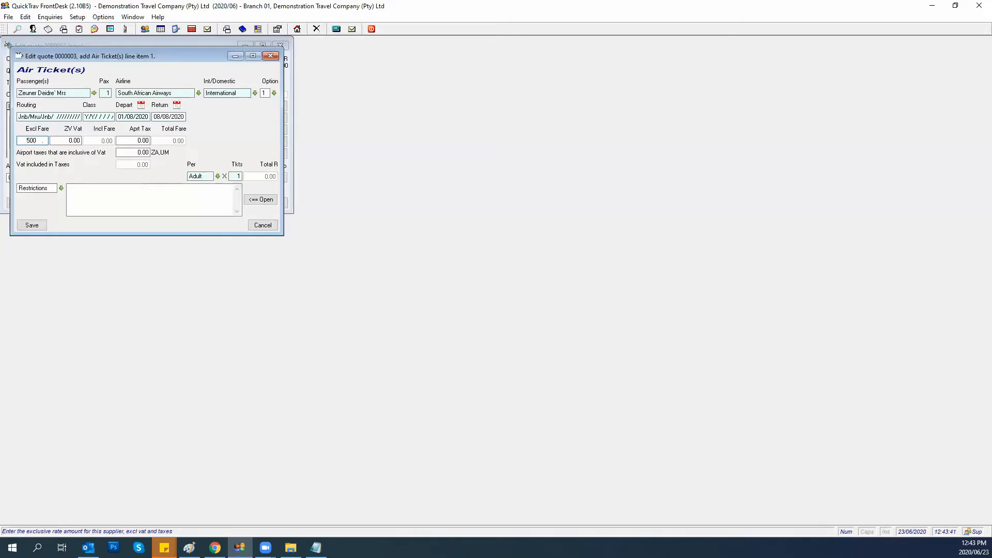
text(0)
key(Tab)
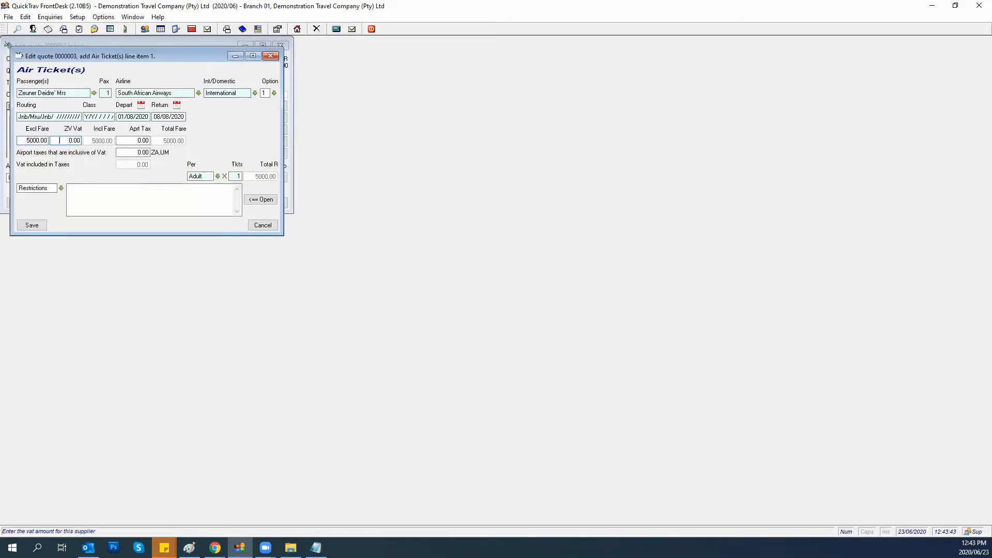
key(Tab)
text(4500)
key(Tab)
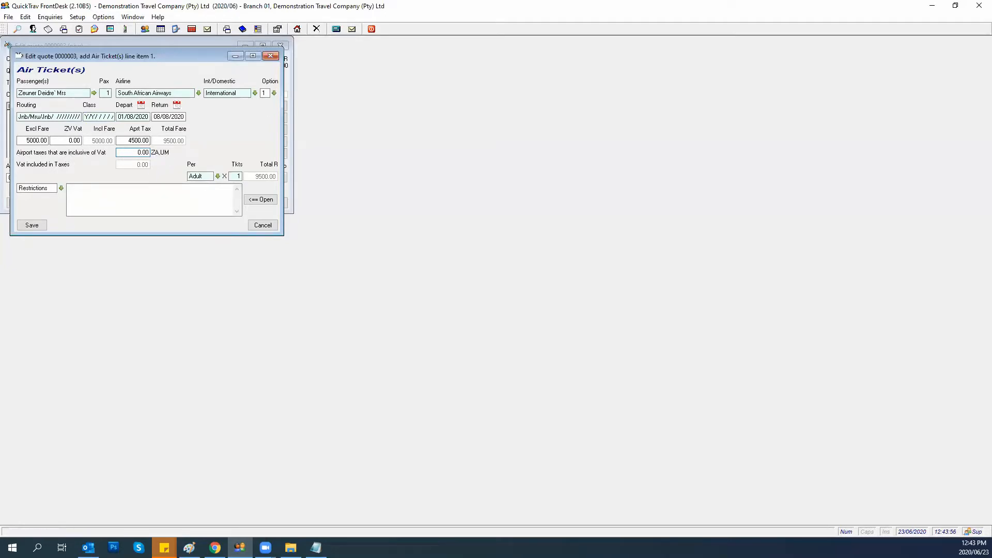
text(480)
key(Tab)
Enter restrictions 'CXL penalty R 500.00 Min 3day / Max 21 Day Travel only on Mondays' and save the ticket.
click(74, 193)
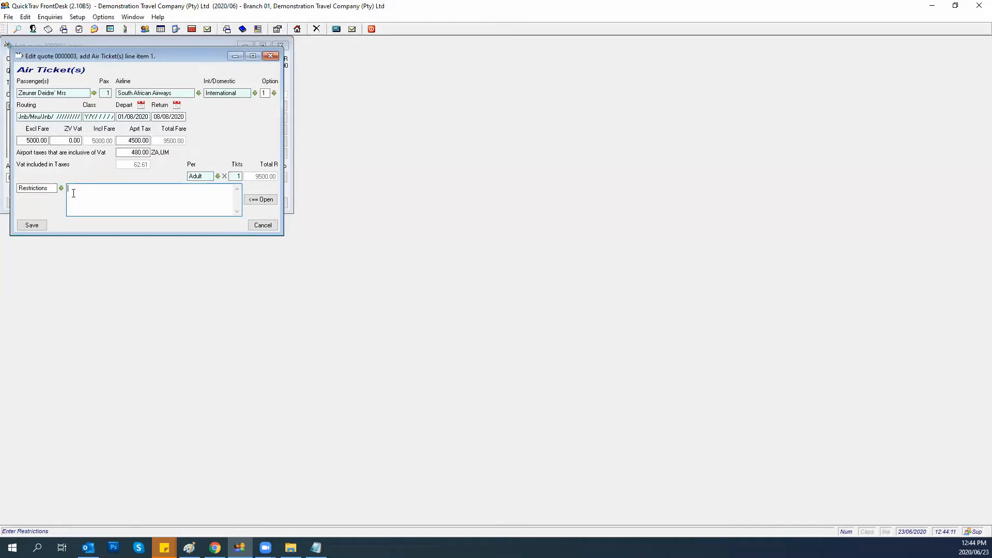
text(C)
text(XL pen)
text(alty)
text( R 500.00 )
text(Min 3)
text(day)
key(super)
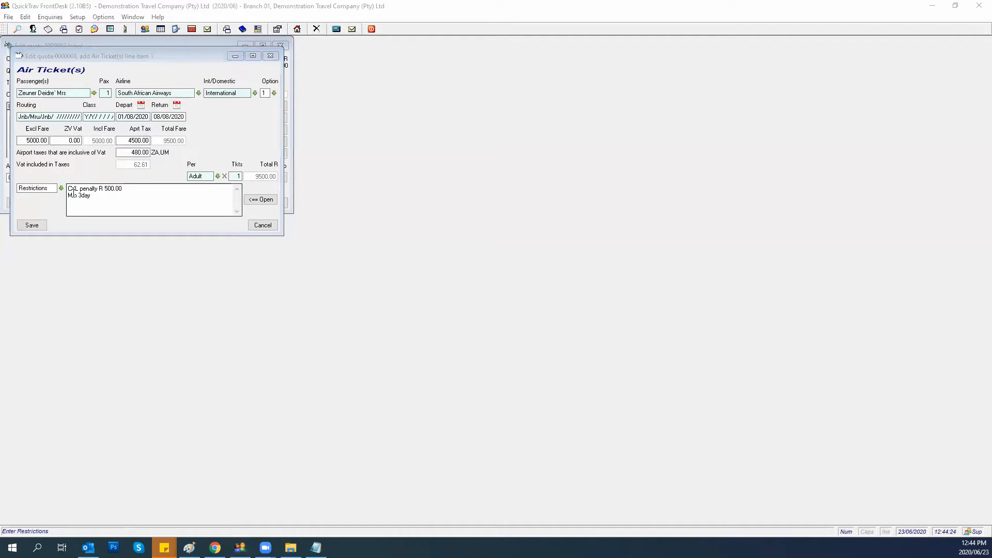
click(95, 196)
text(/)
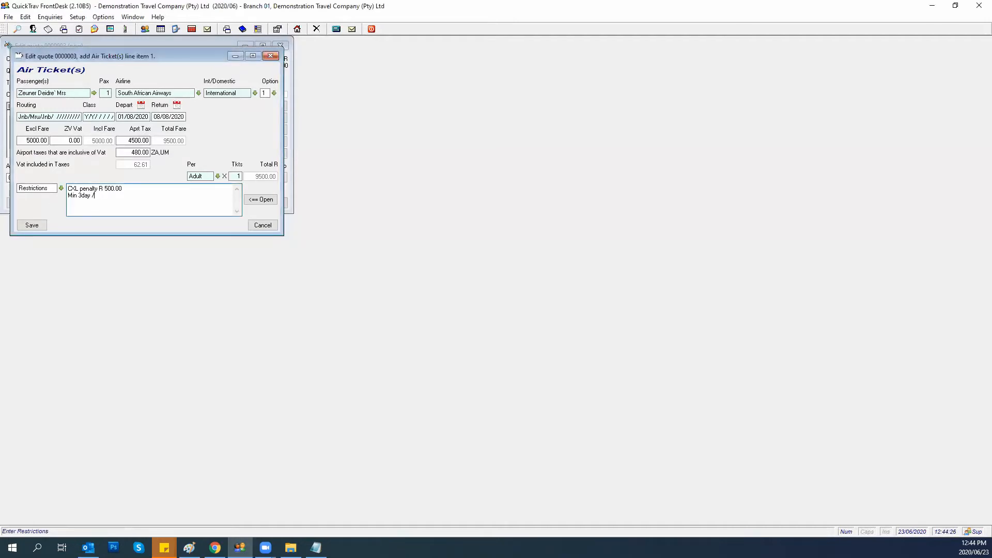
text( Max)
text( 21 Day )
text(Trael on)
key(BackSpace)
key(BackSpace)
key(BackSpace)
key(BackSpace)
key(BackSpace)
text(el only on Mondays)
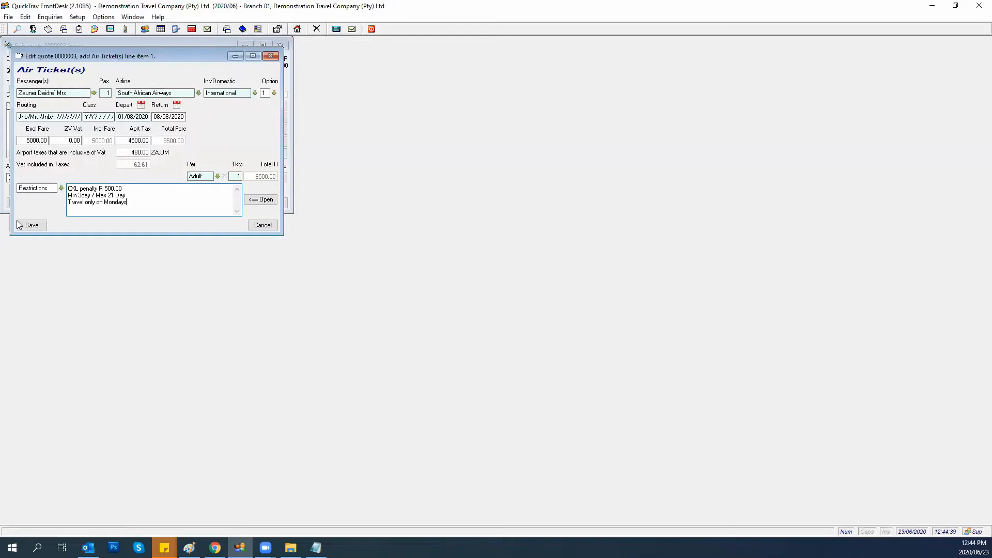
click(32, 225)
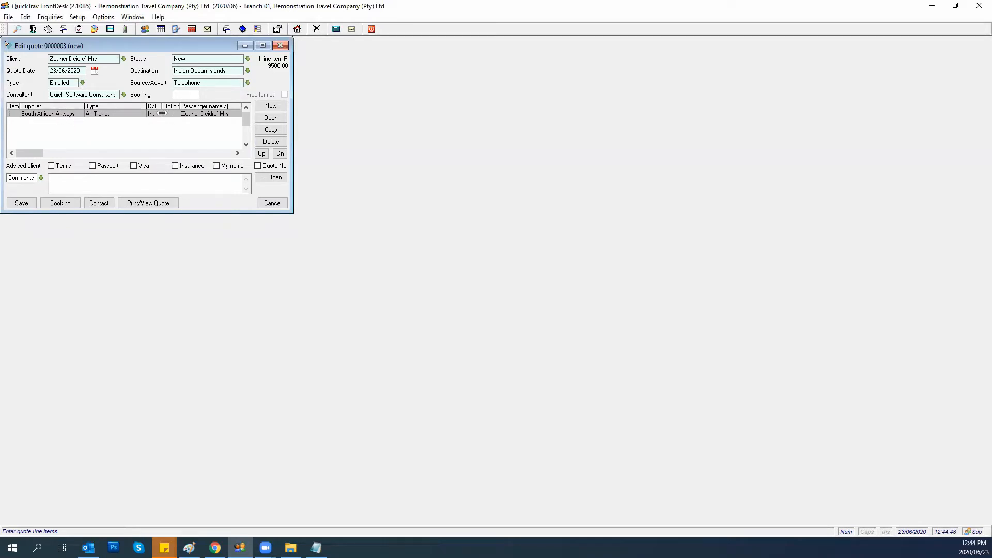
Copy the air ticket to a new line item 2 and open it for editing.
click(271, 130)
click(100, 147)
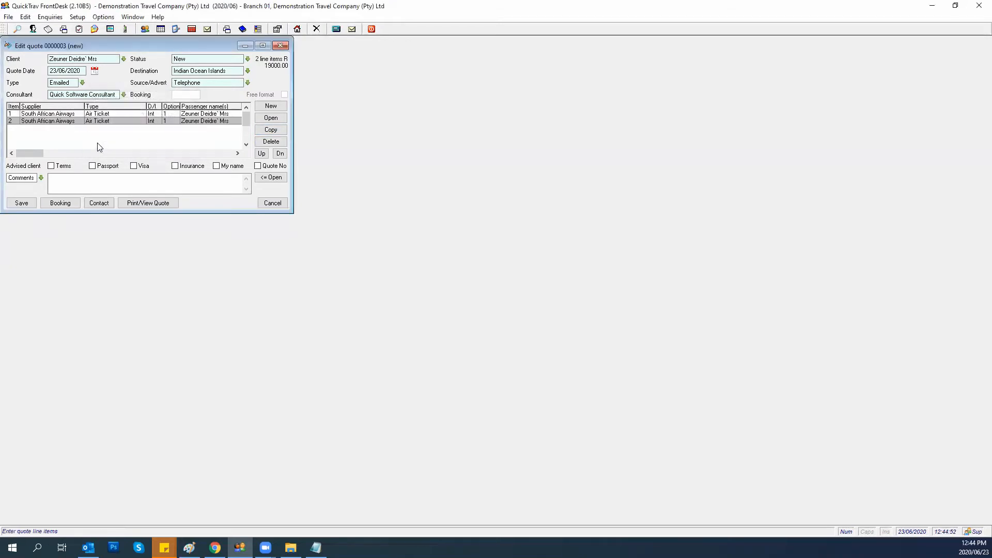
double_click(98, 121)
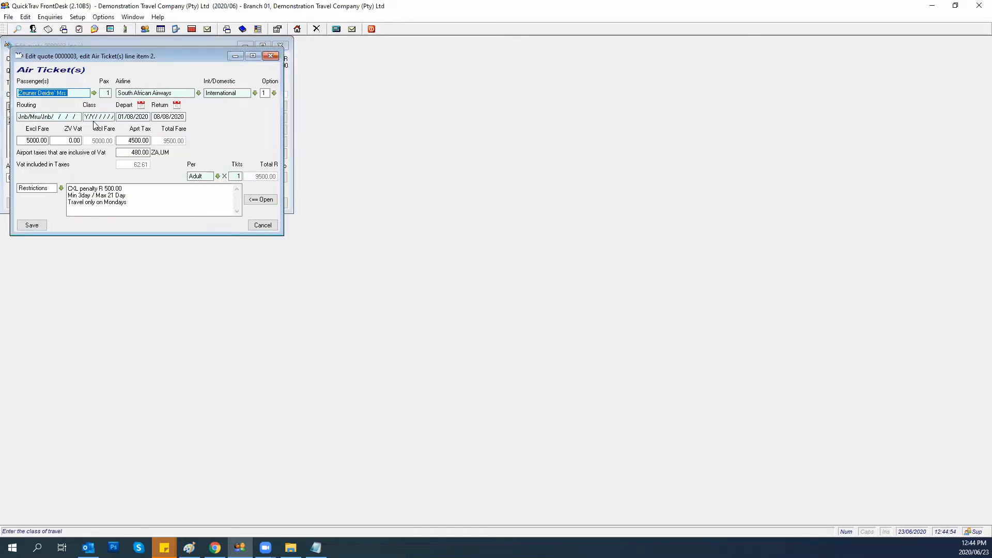
Set line 2 to 02/08–09/08/2020, Excl Fare 35000, option 2, and save it.
click(119, 117)
text(0)
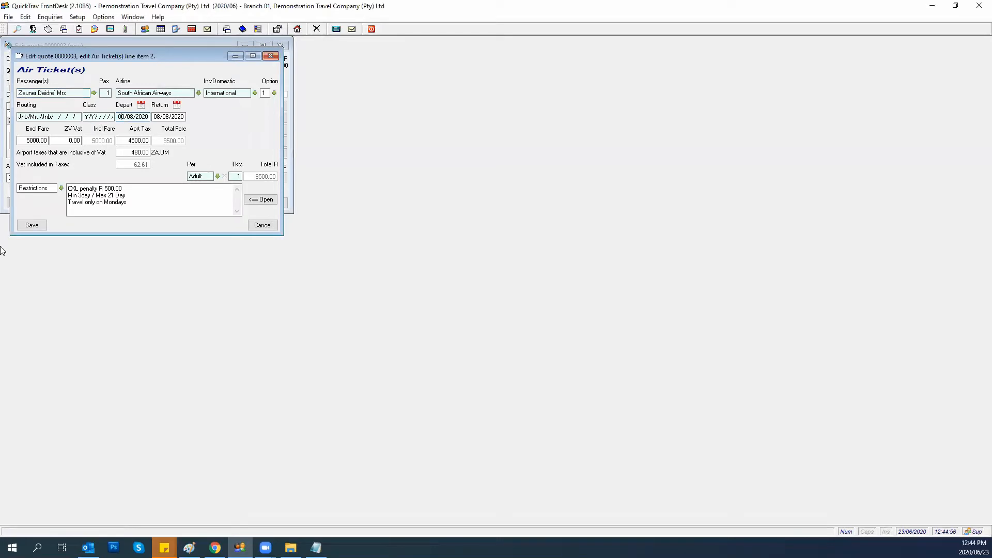
text(2)
key(Tab)
text(09)
click(25, 140)
text(35000)
click(271, 94)
click(255, 115)
click(38, 143)
click(22, 226)
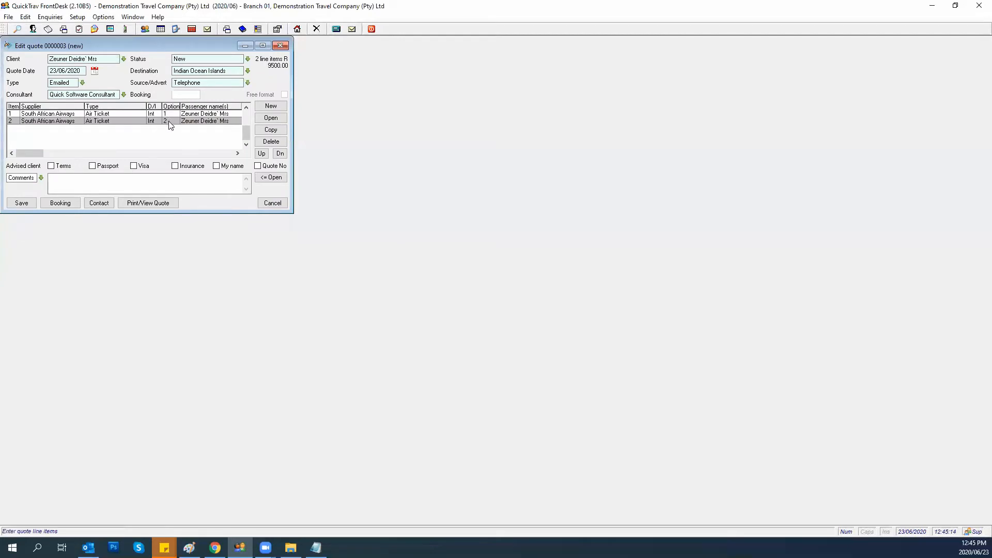
Add an Accommodation line for the quote's client at Qtrav Sleep Well, assigned to option 1.
click(271, 106)
click(239, 92)
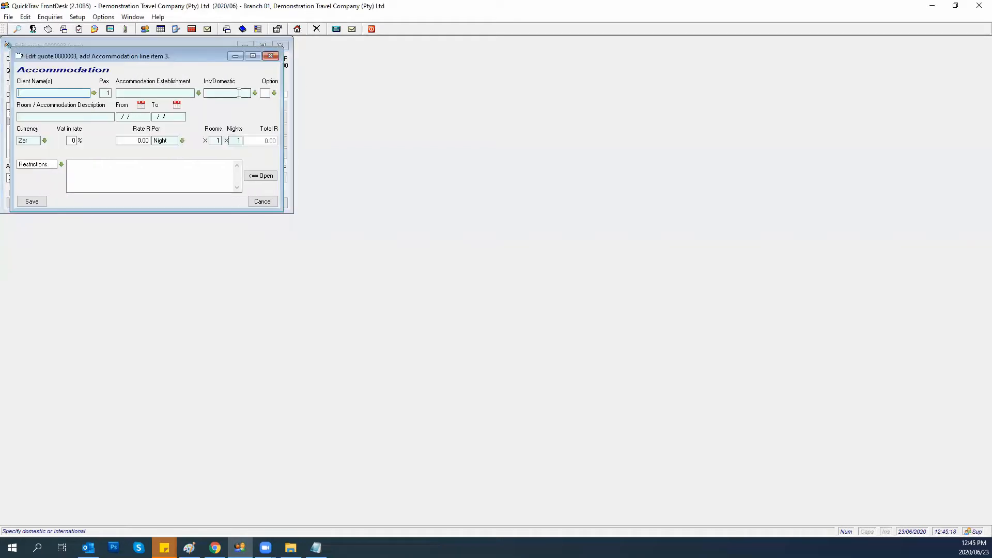
click(94, 93)
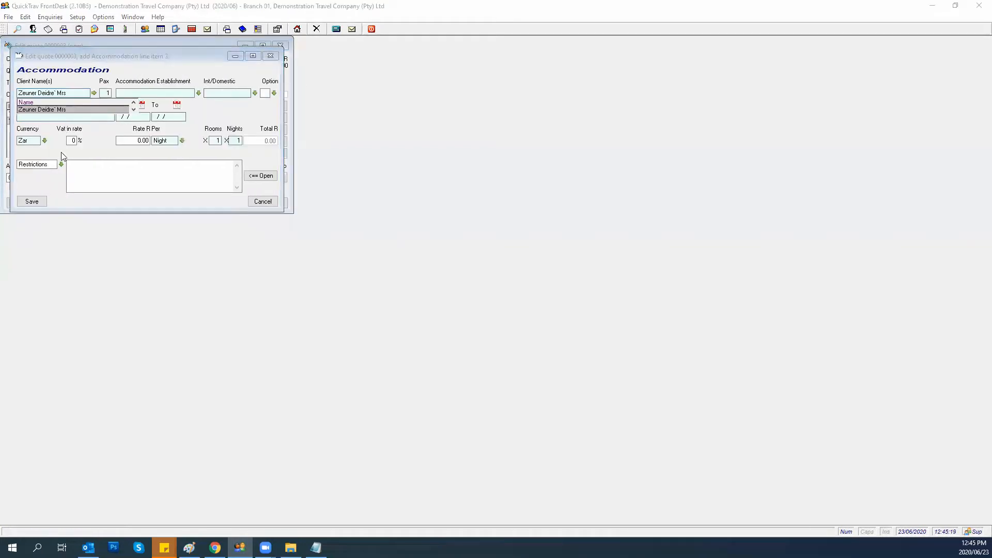
click(33, 108)
click(199, 93)
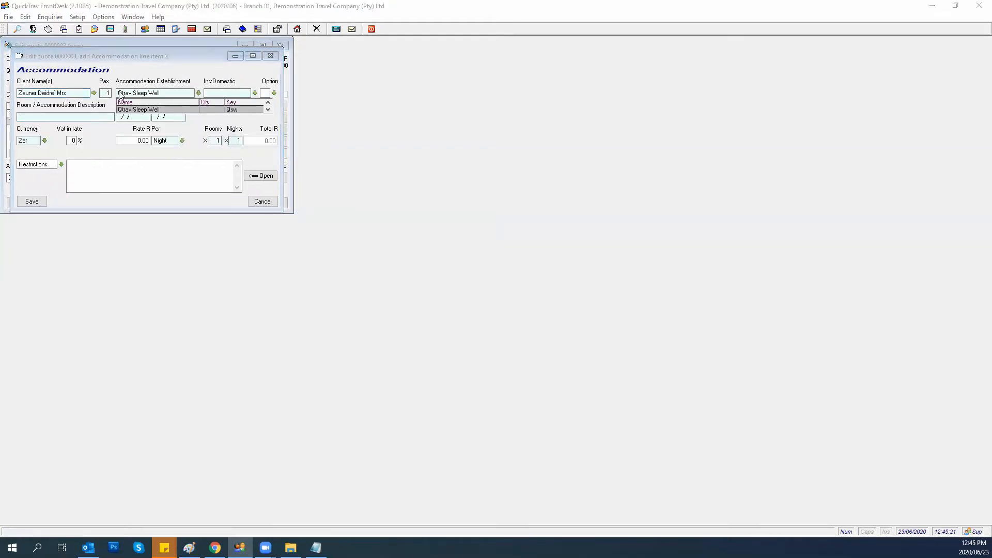
click(125, 110)
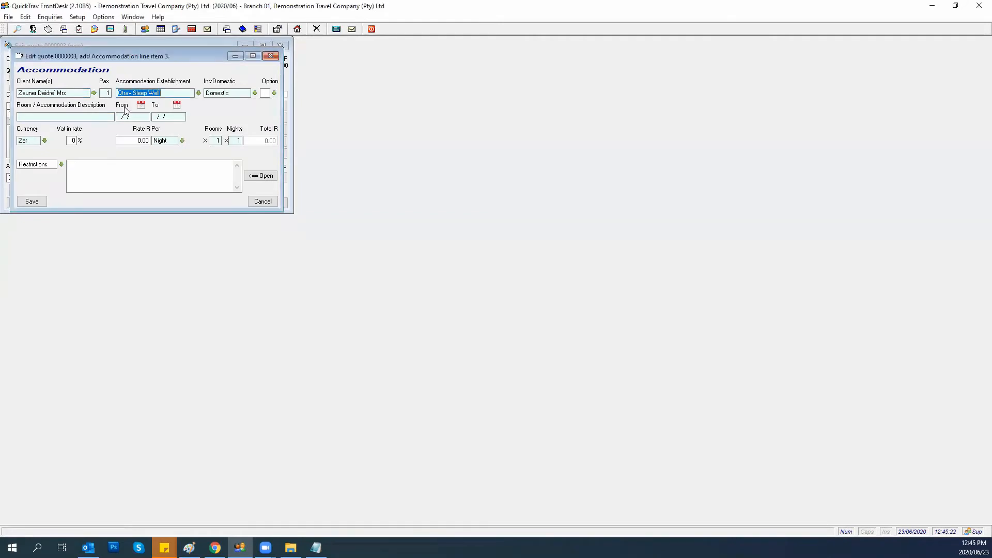
click(274, 93)
click(257, 109)
click(38, 117)
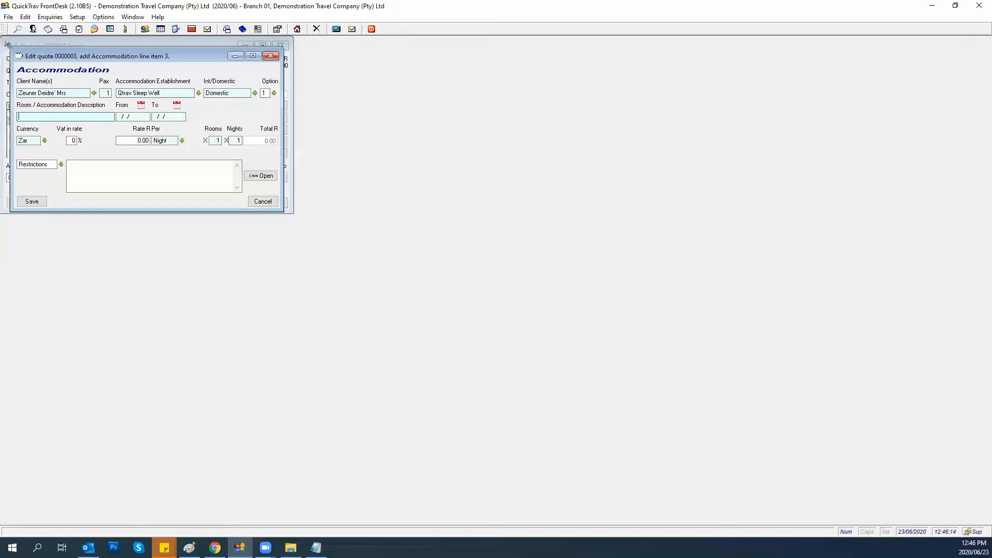
Enter and correct the room description as 'Double Roomm'.
text(Double Roonm)
key(Tab)
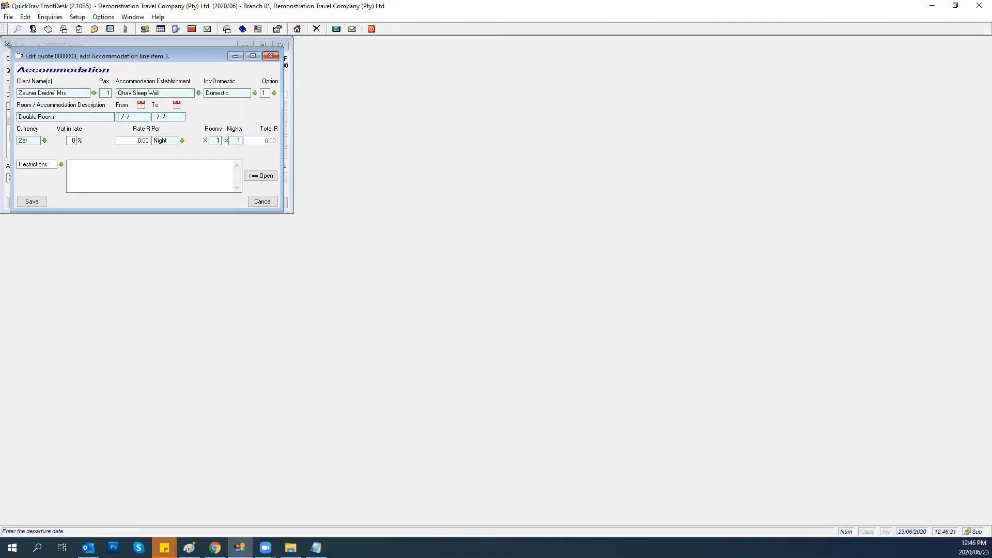
click(98, 117)
key(BackSpace)
key(BackSpace)
text(mm)
Set the stay from 01/08/2020 to 09/08/2020 at 500.00 per night.
key(Tab)
text(01/08/2020)
key(Tab)
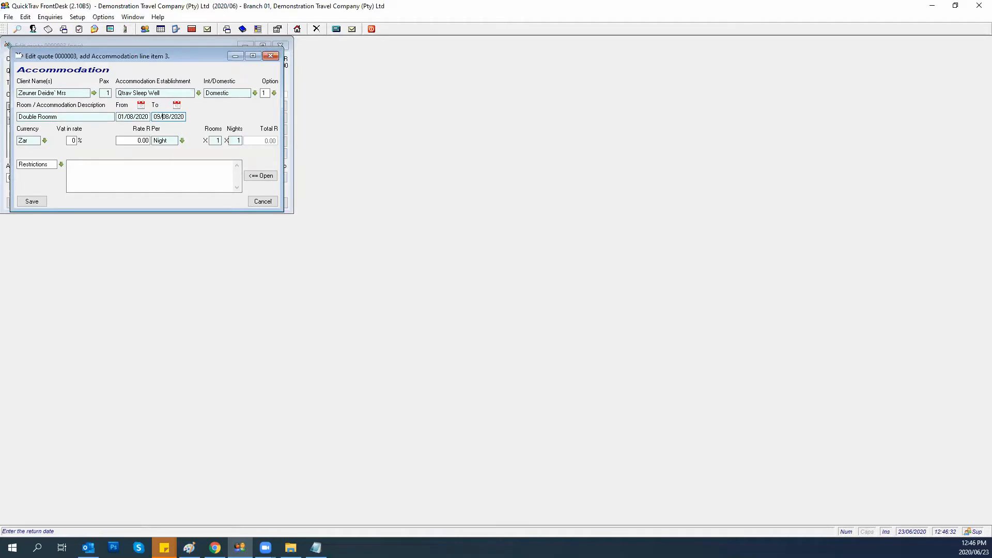
click(129, 140)
text(500)
key(Tab)
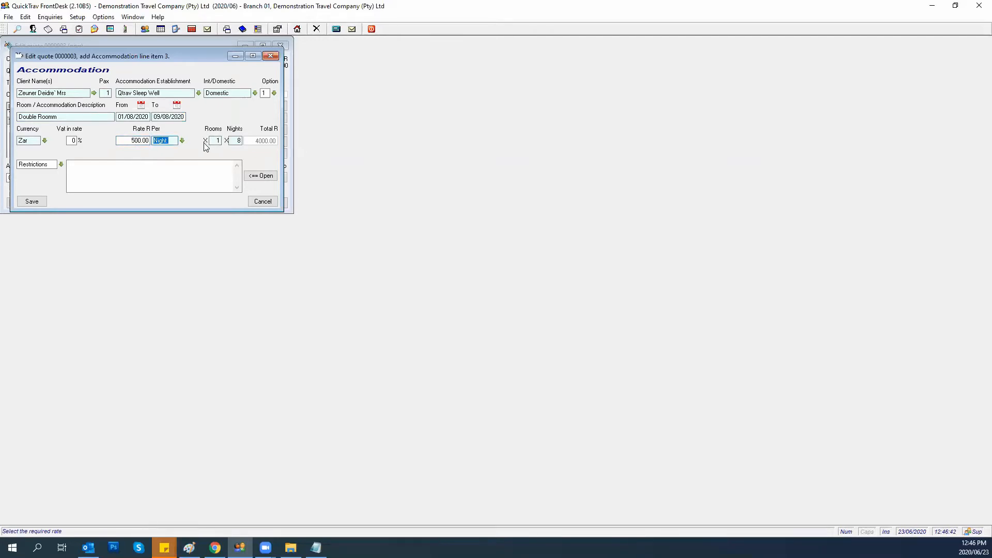
click(120, 185)
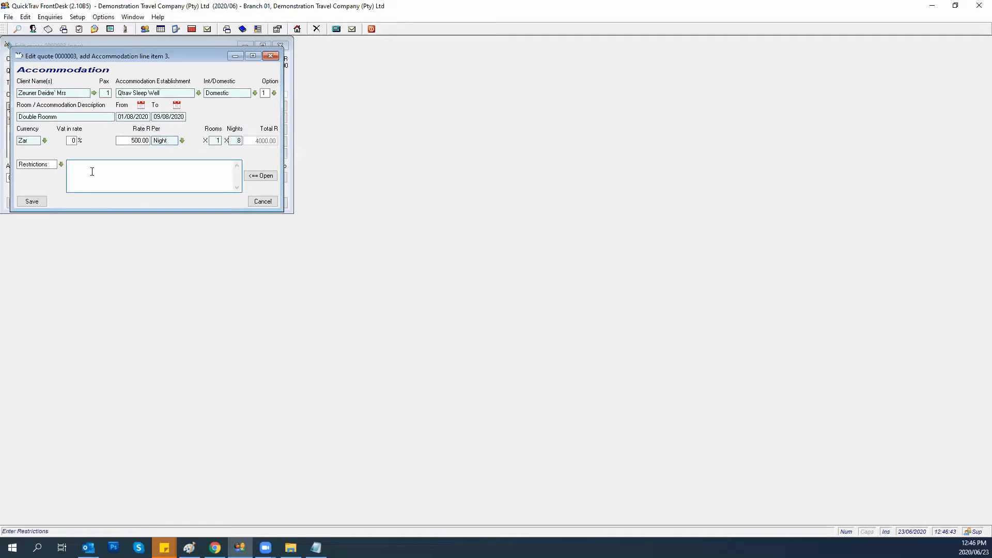
Add the restriction 'Includes Dinner Bed and Breakfast' in bold and save the accommodation as line 3.
text(Includes Dinner Bed and Breakfast)
click(258, 176)
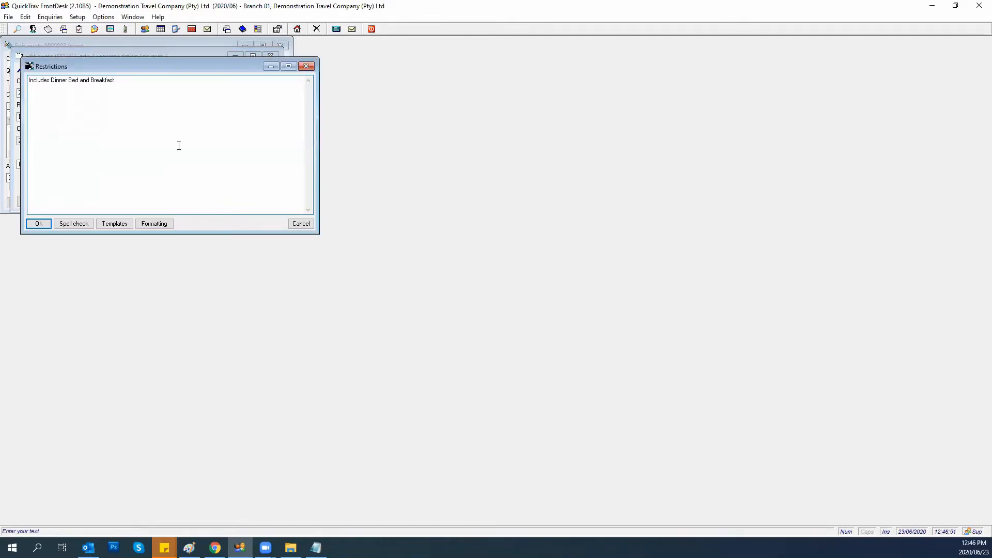
drag(126, 81, 19, 83)
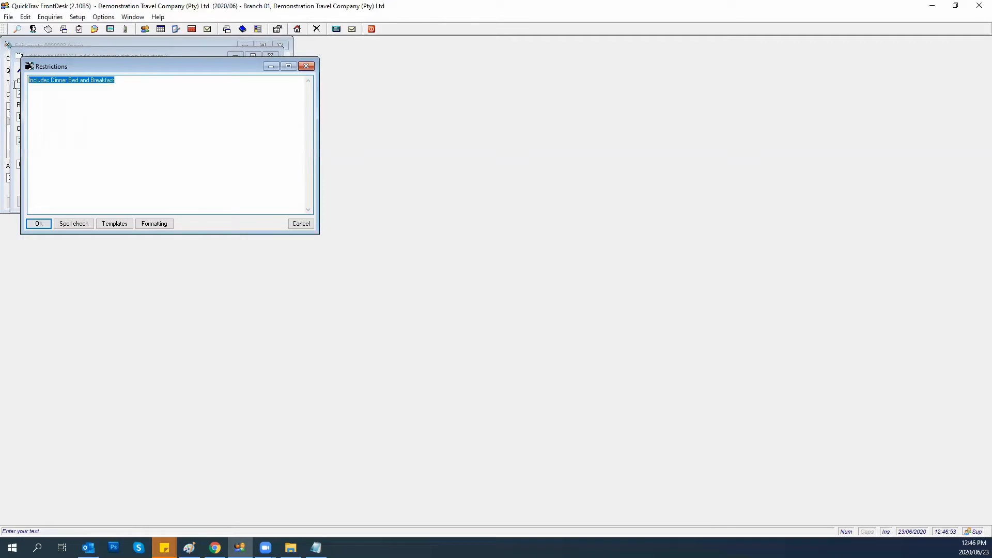
click(166, 229)
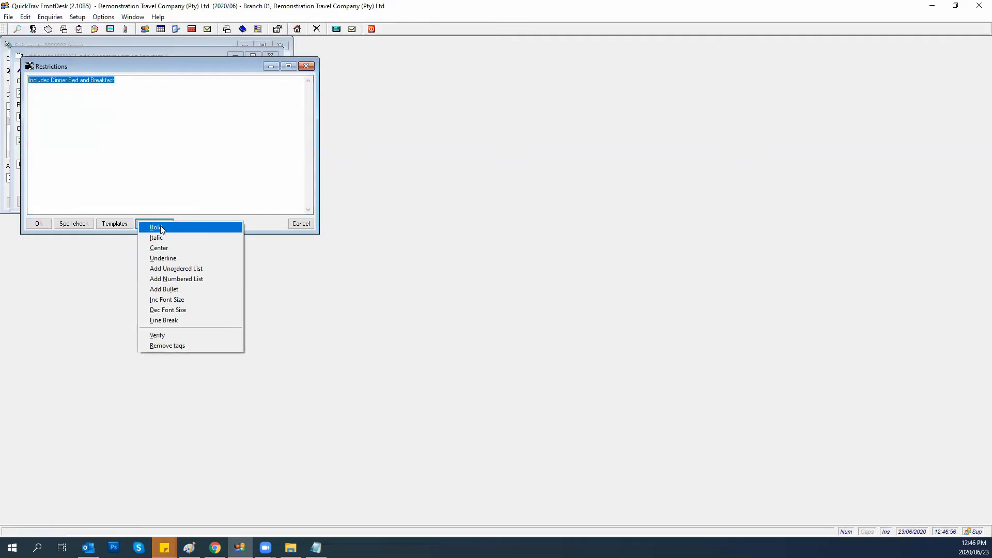
click(167, 228)
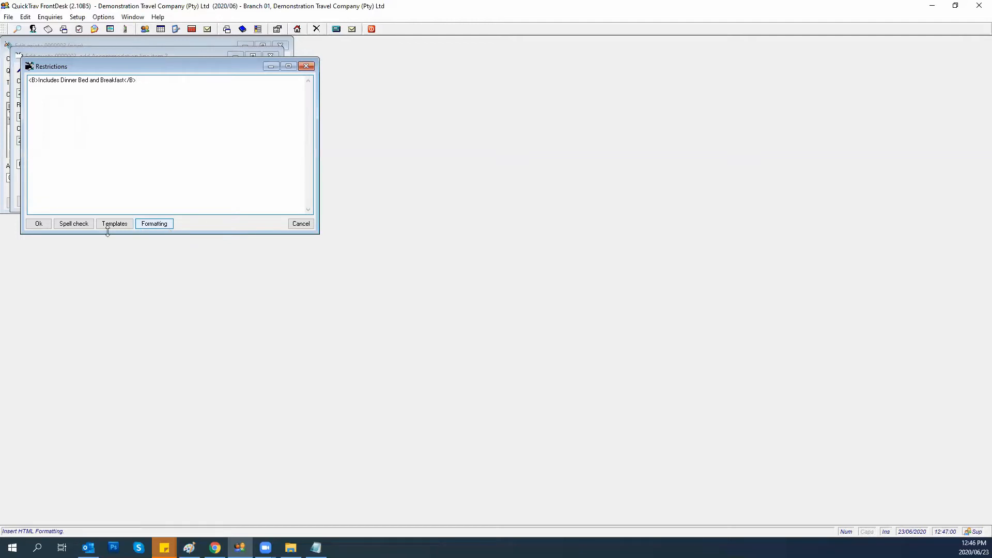
click(37, 224)
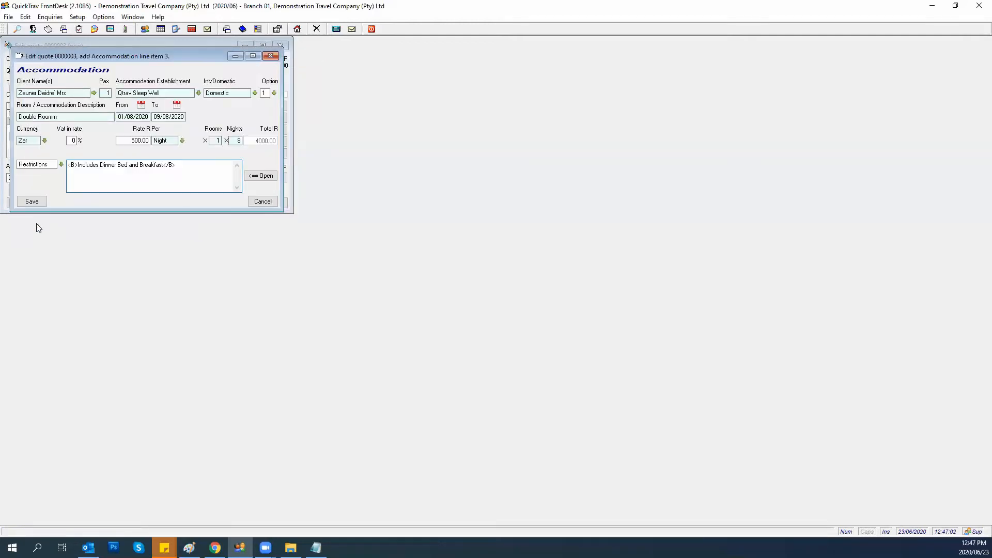
click(26, 202)
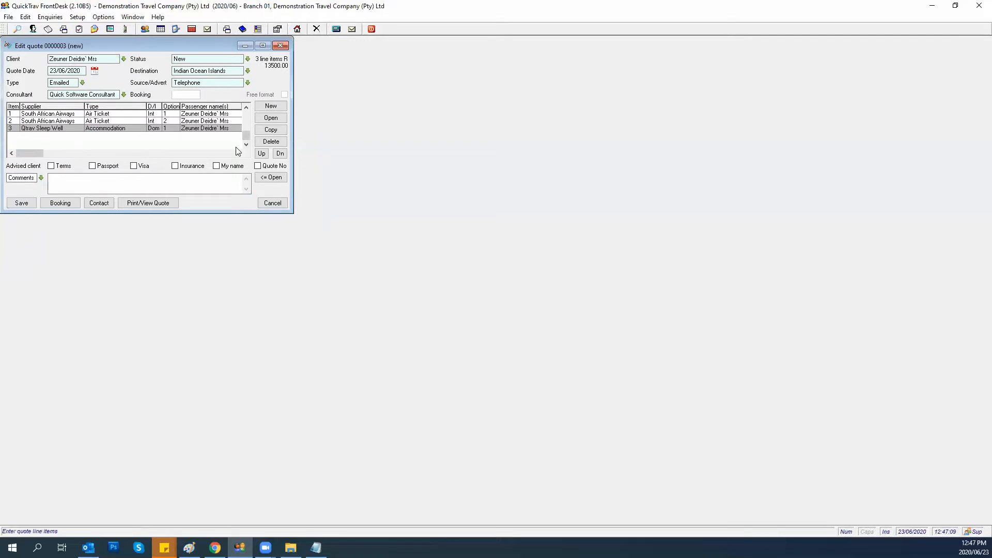
Copy the accommodation to a new line item 4 and open it for editing.
click(271, 129)
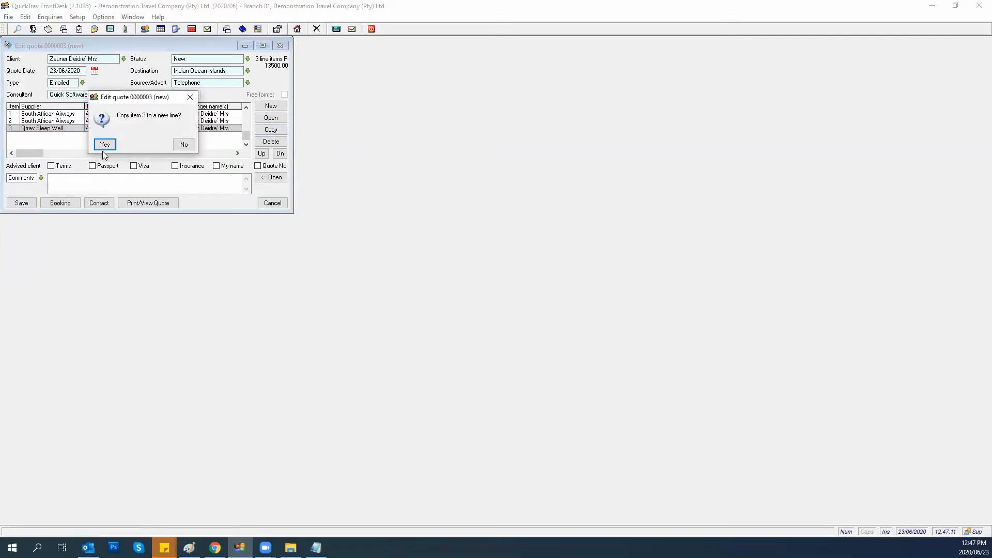
click(104, 146)
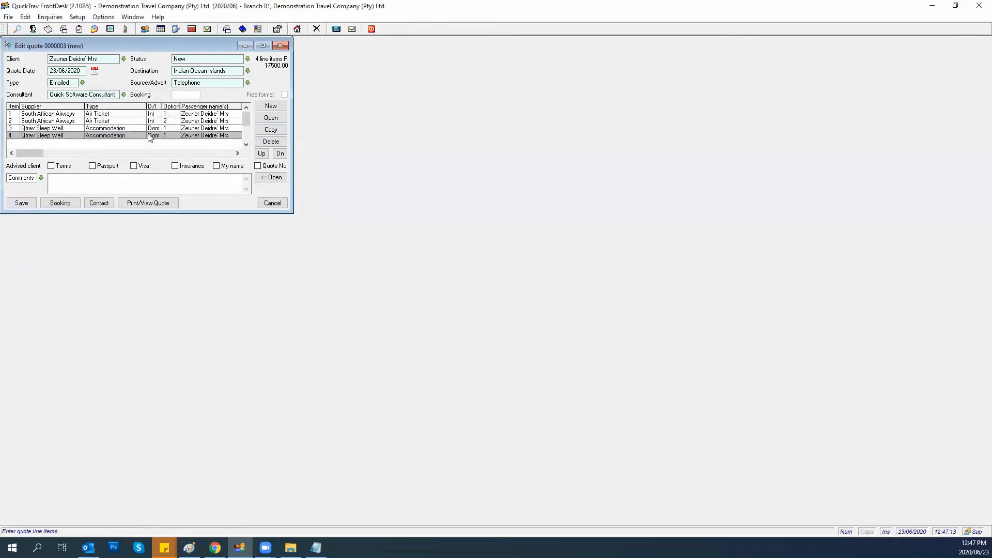
double_click(102, 136)
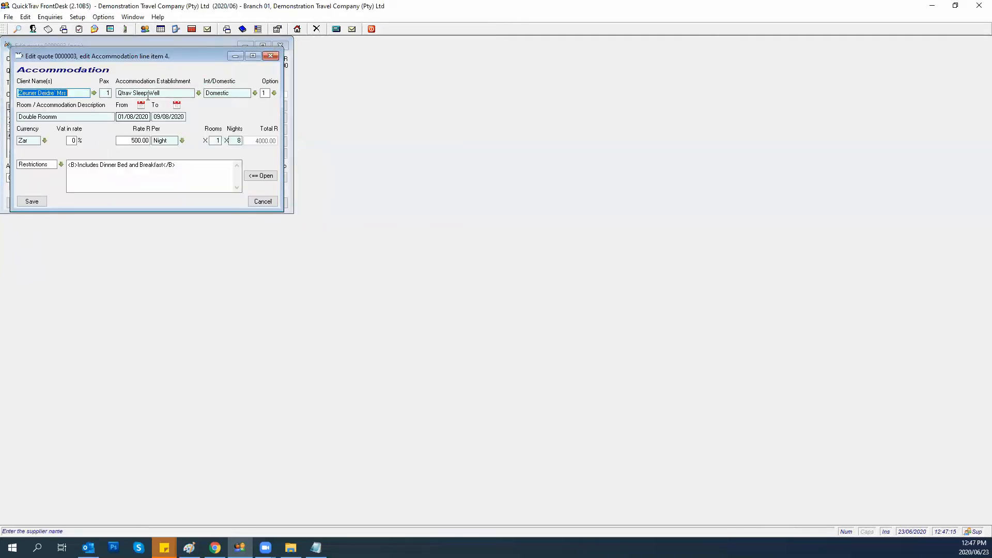
Move line 4 to option 2, dated 02/08–10/08/2020 for eight nights, and save.
click(274, 93)
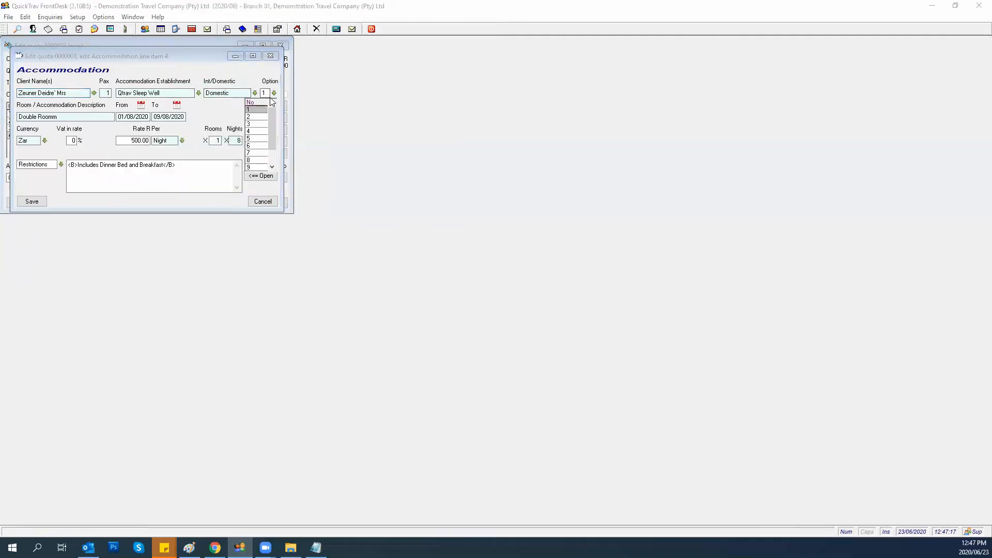
click(255, 117)
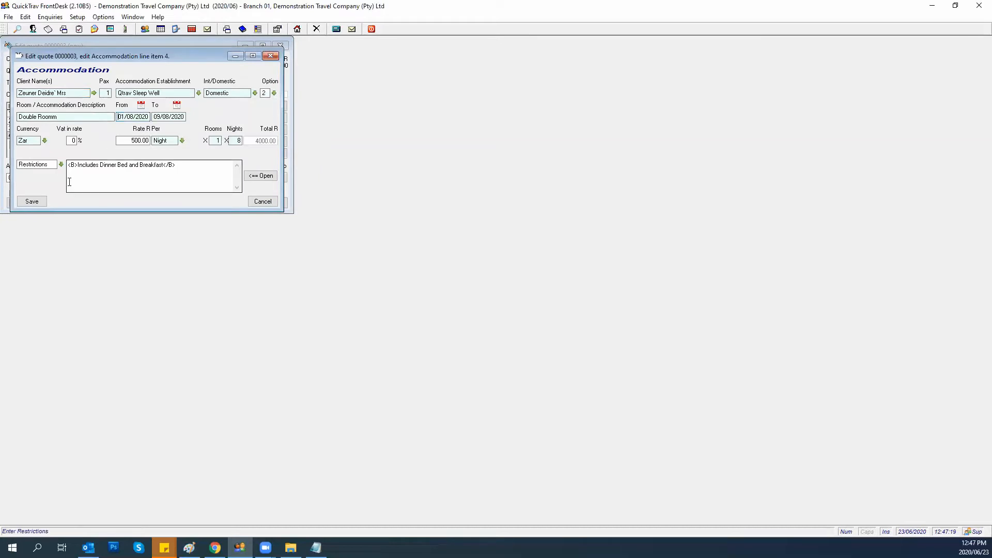
text(02)
click(156, 119)
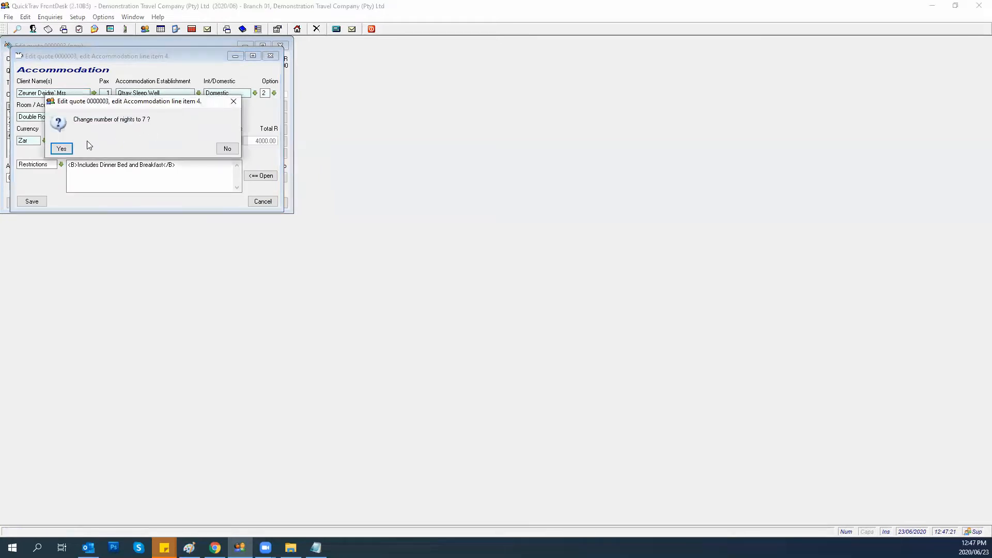
click(62, 150)
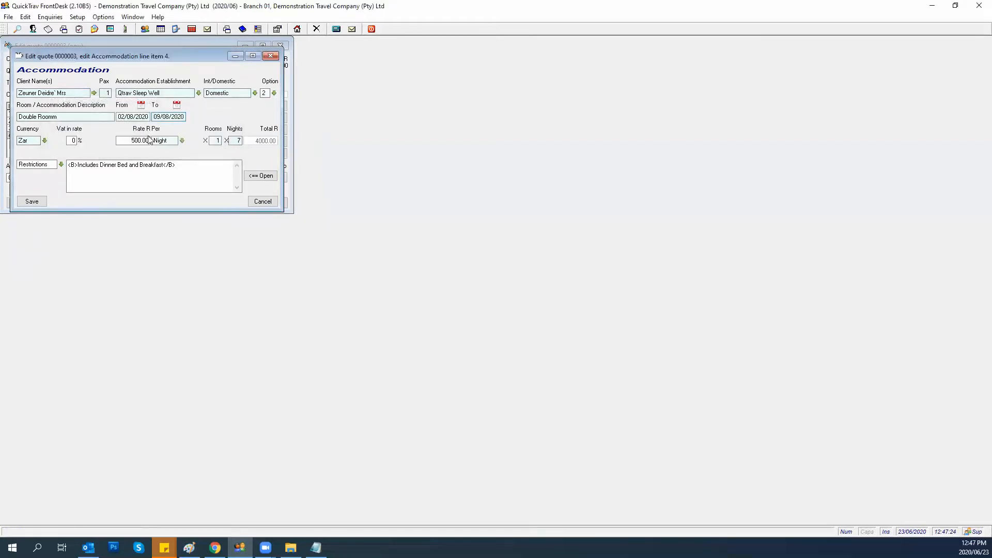
text(10)
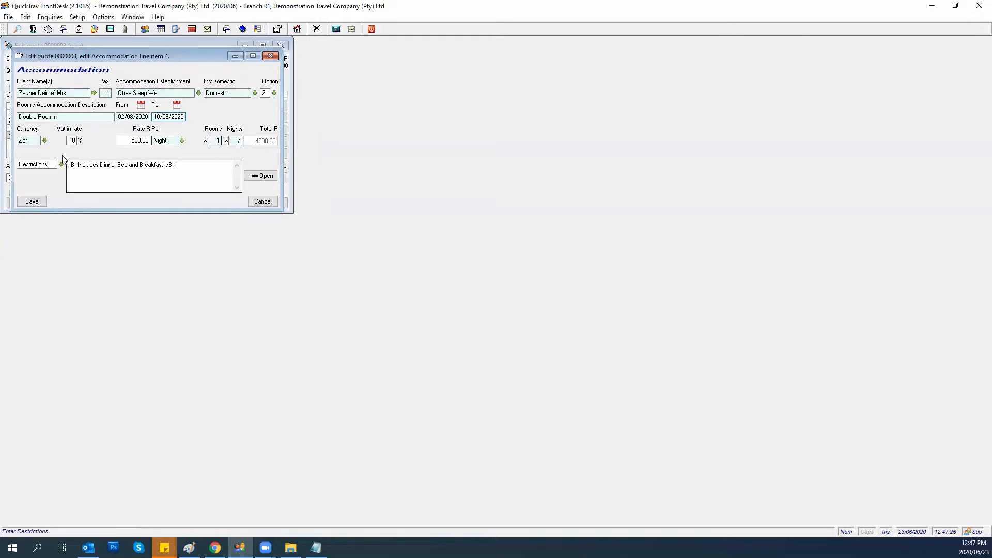
click(28, 202)
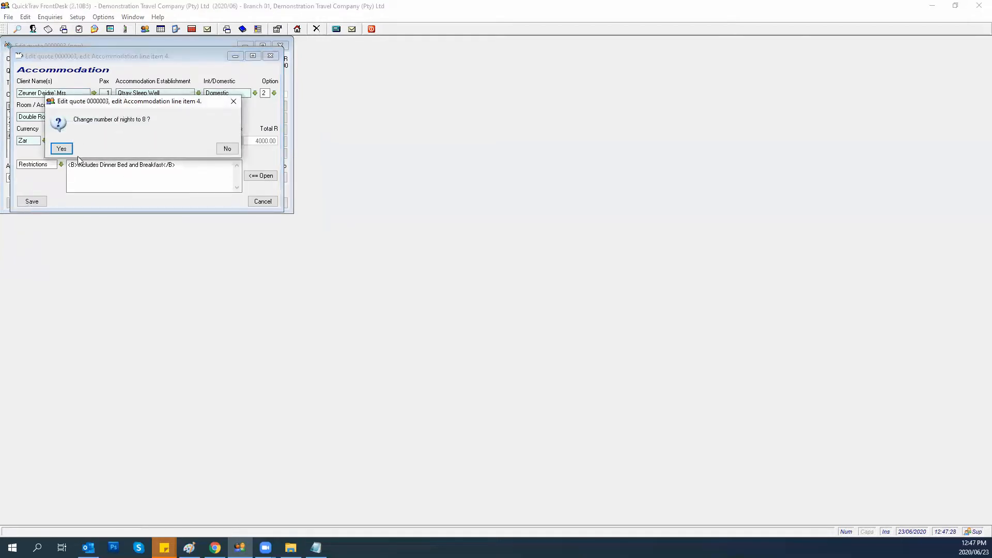
click(62, 149)
click(31, 202)
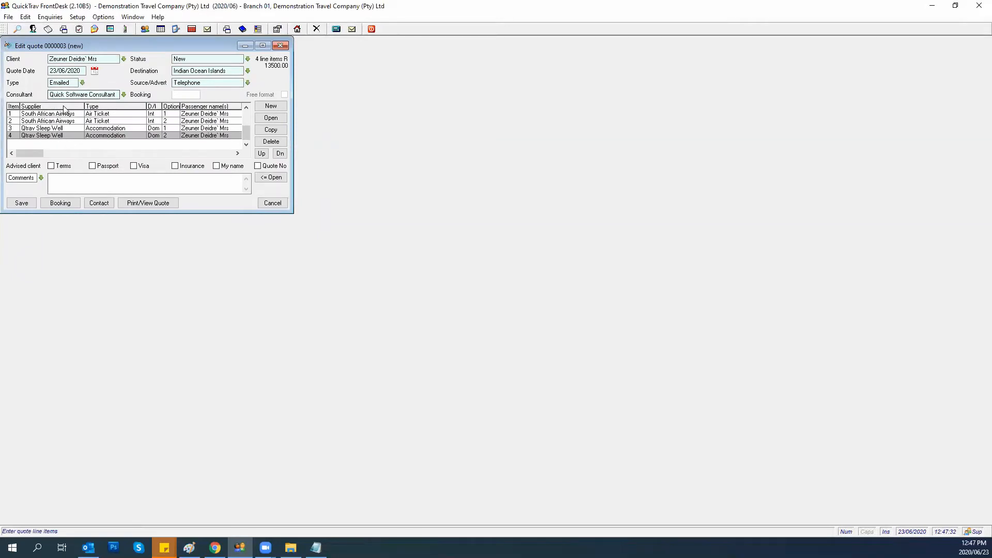
click(265, 107)
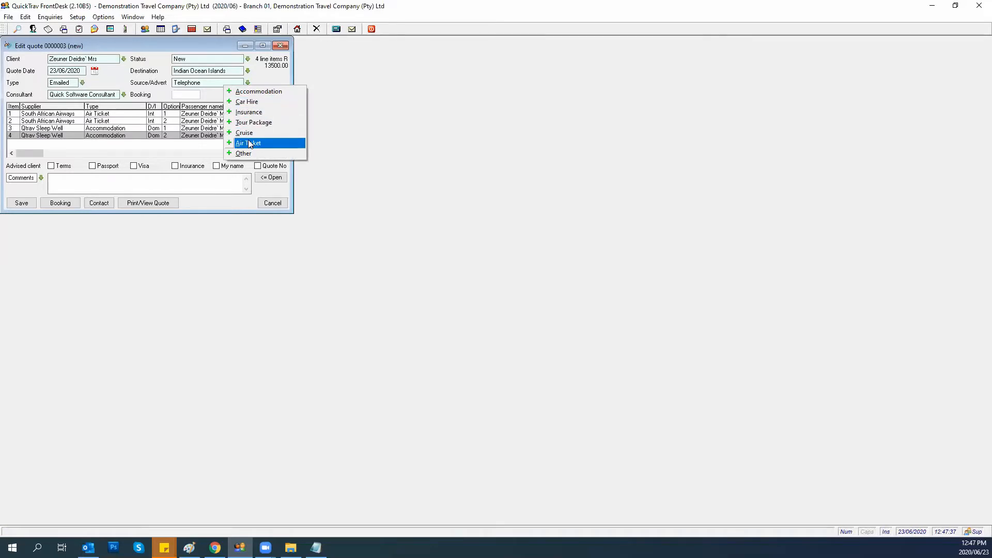
click(248, 102)
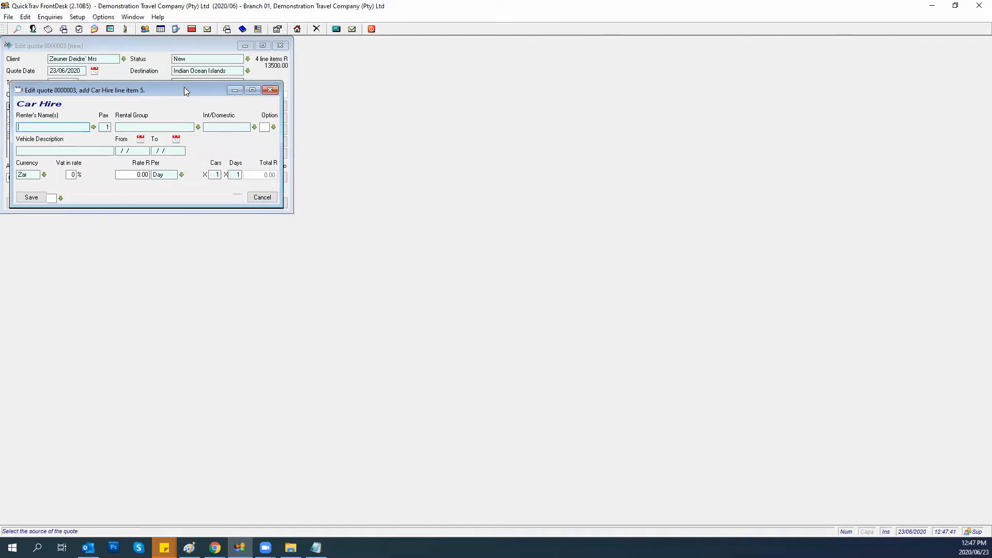
drag(185, 89, 498, 51)
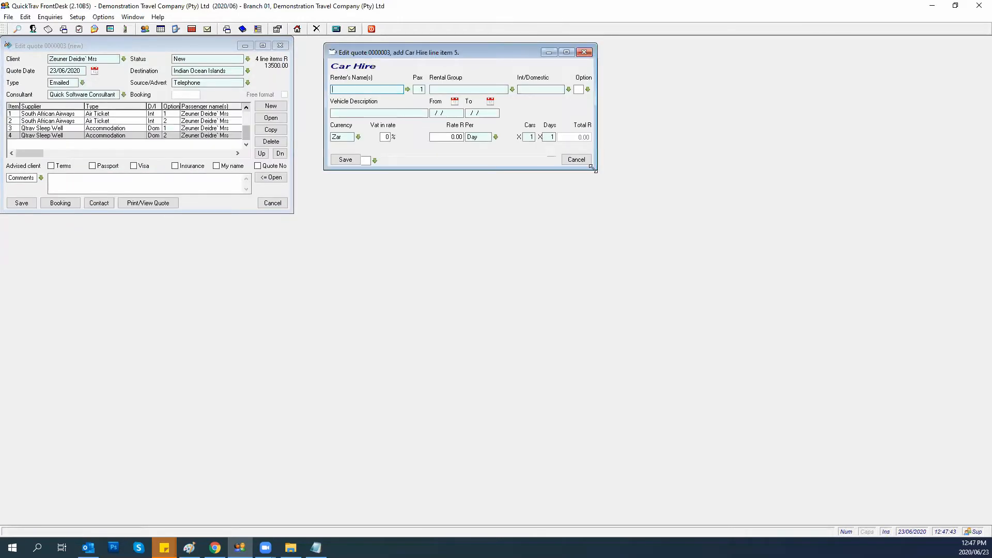
drag(592, 167, 661, 273)
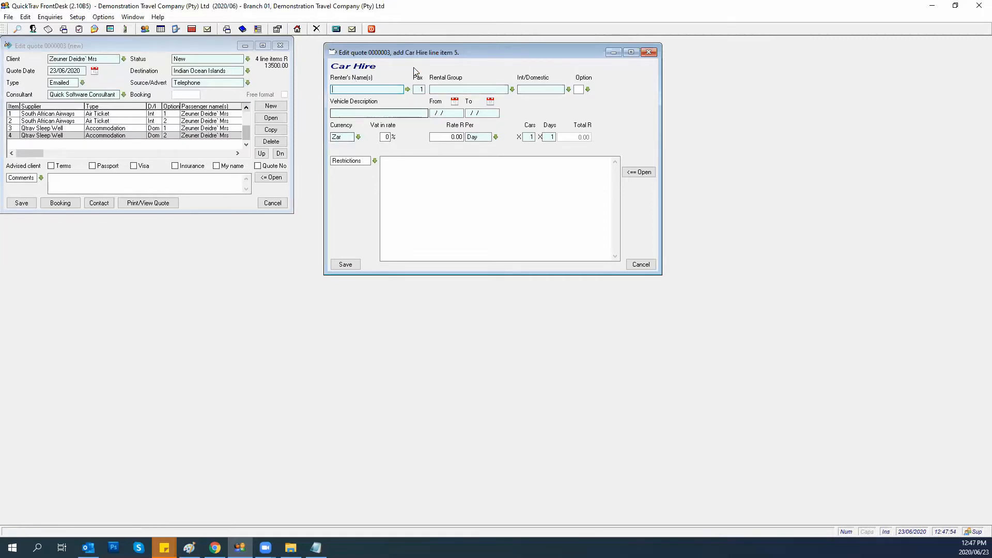
click(649, 52)
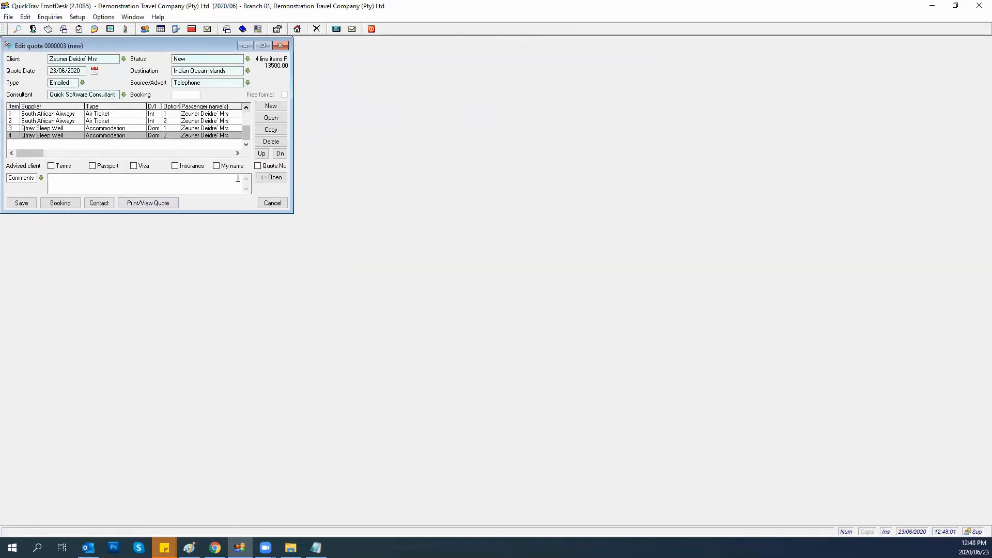
Send quote 0000003 to the browser and scroll through the Travel Quotation.
click(148, 203)
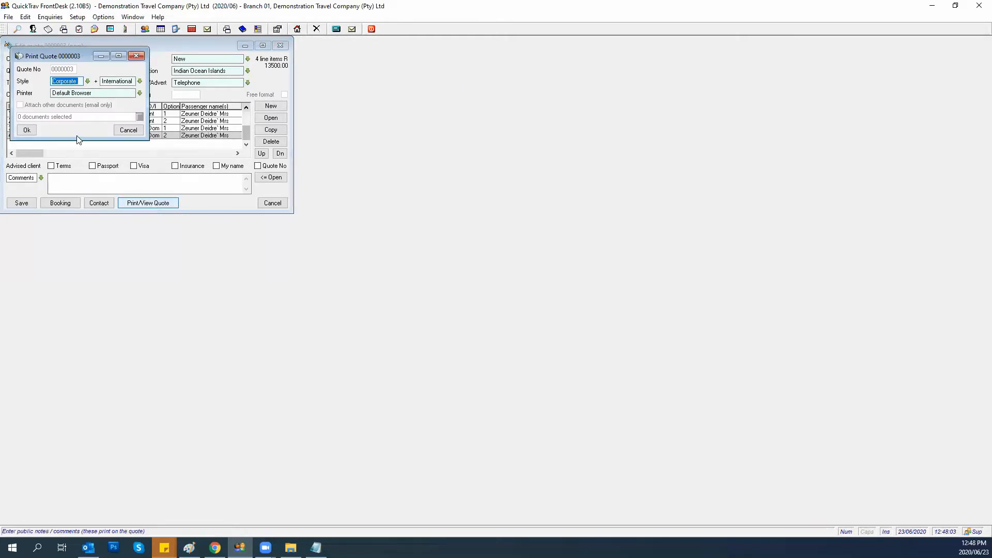
click(20, 130)
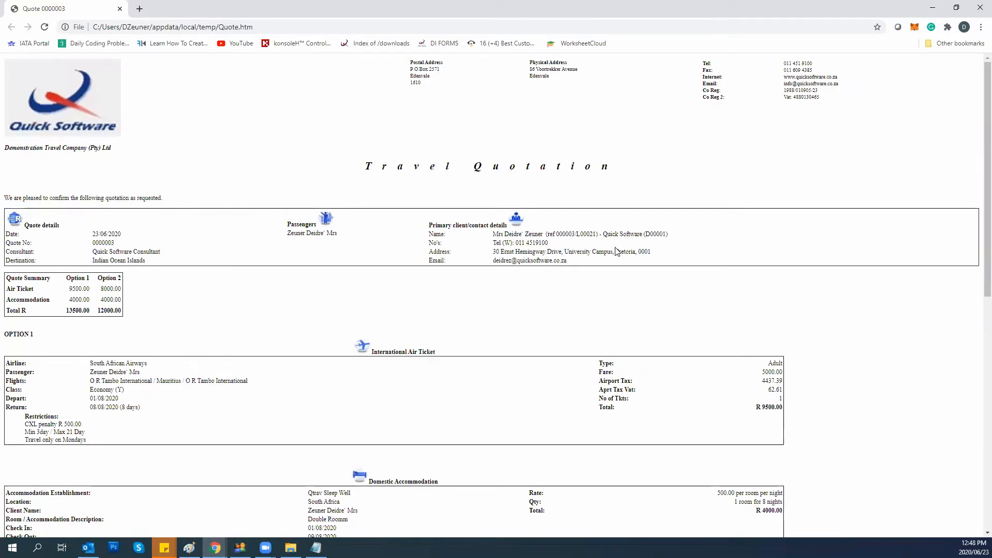
scroll(69, 285, down, 2)
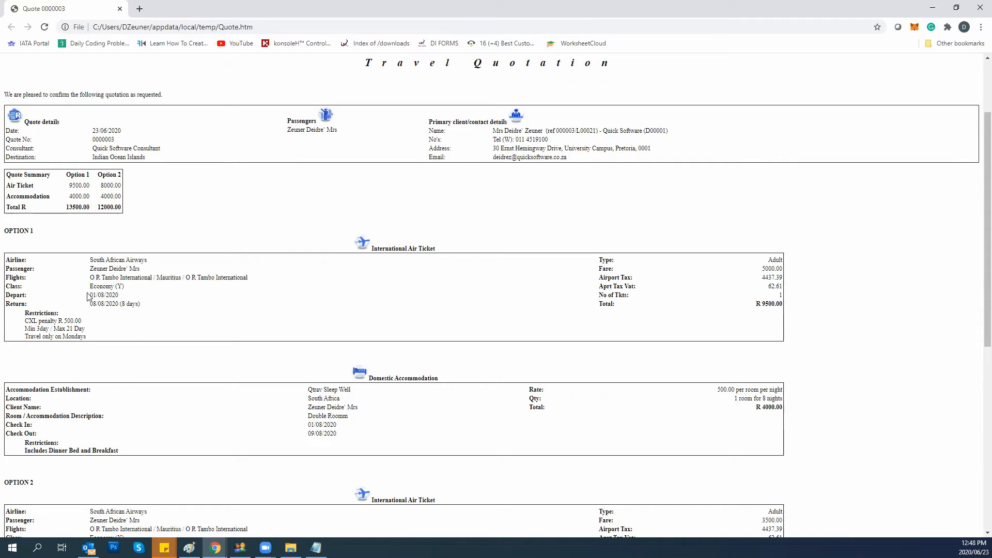
scroll(122, 431, down, 2)
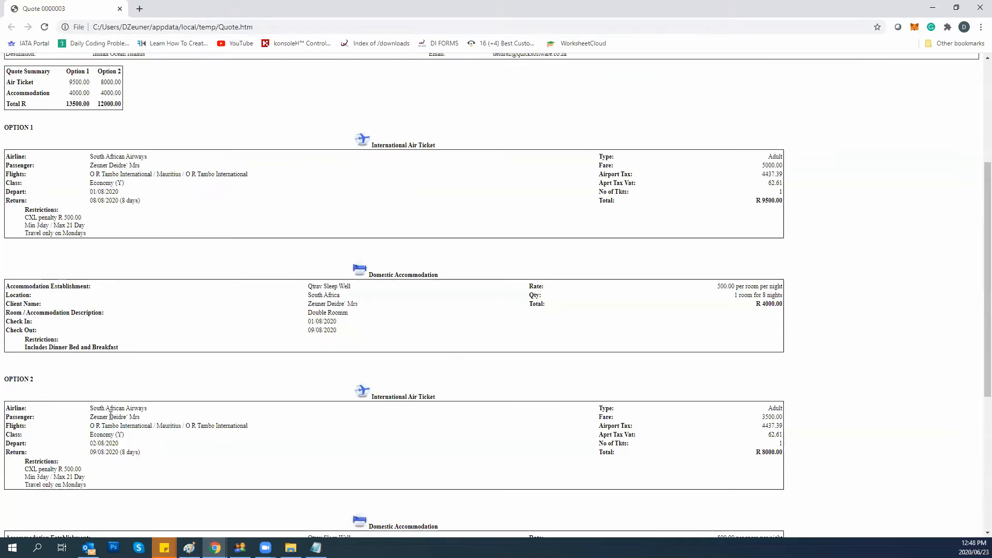
scroll(111, 416, down, 3)
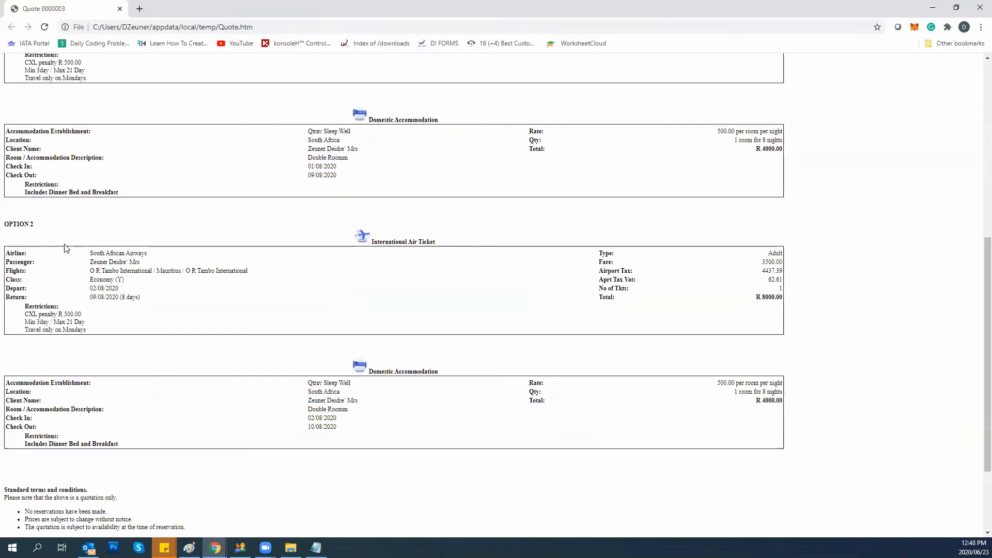
scroll(106, 443, down, 2)
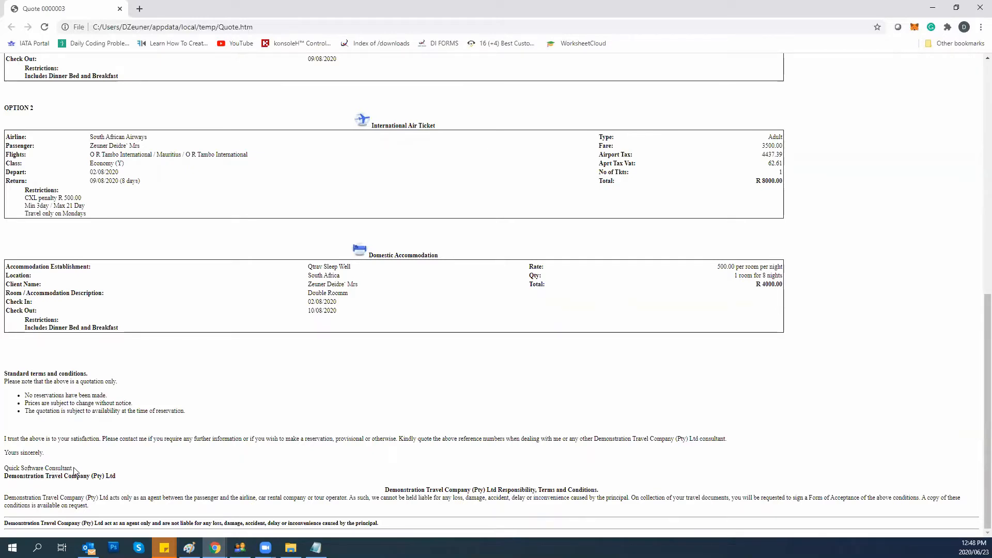
Highlight the consultant sign-off text, then return to QuickTrav FrontDesk.
drag(72, 469, 4, 472)
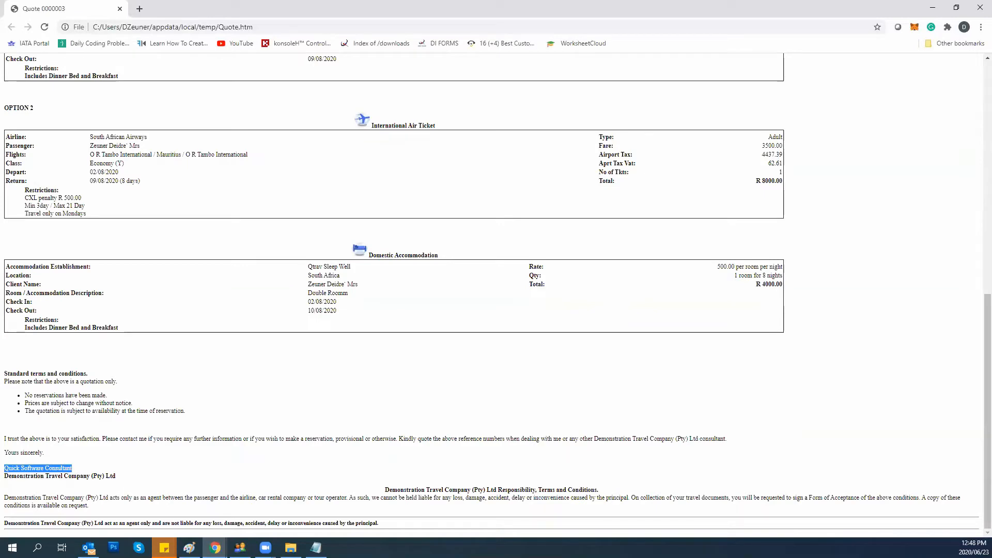
scroll(213, 481, up, 8)
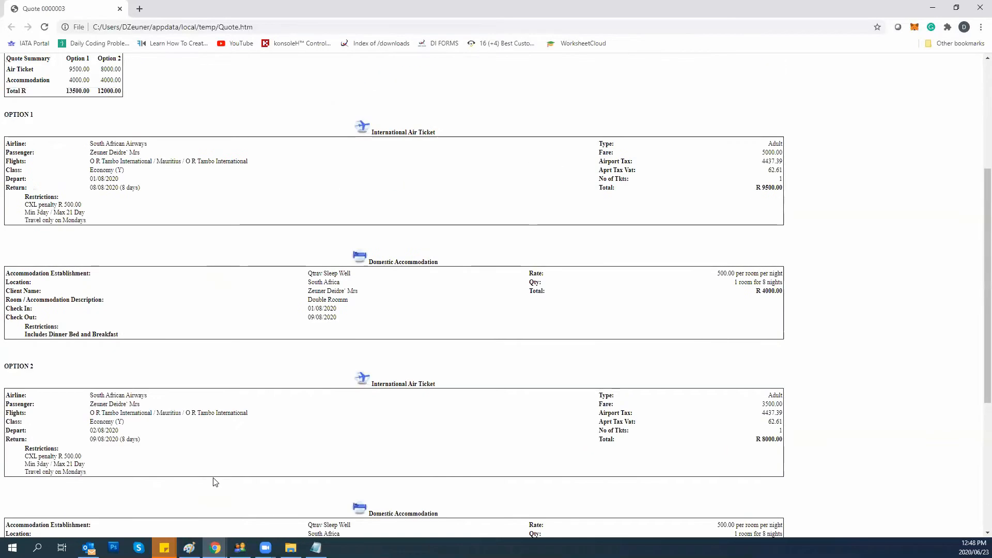
scroll(216, 482, up, 2)
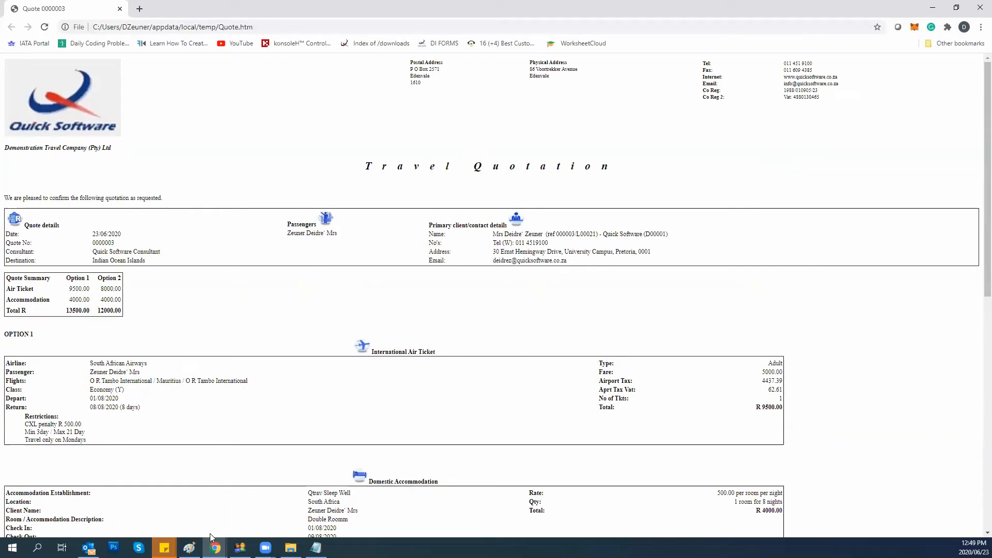
mouse_move(240, 548)
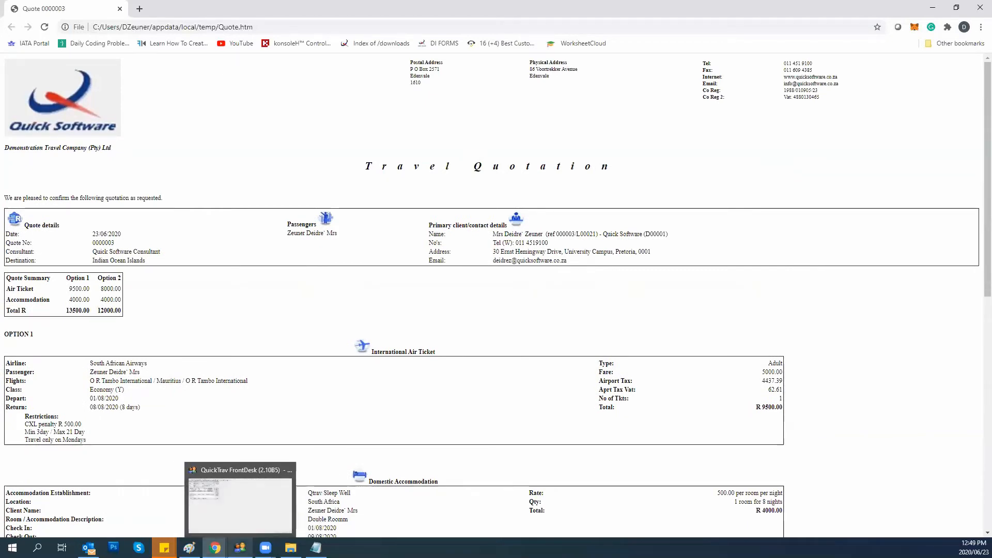
click(240, 548)
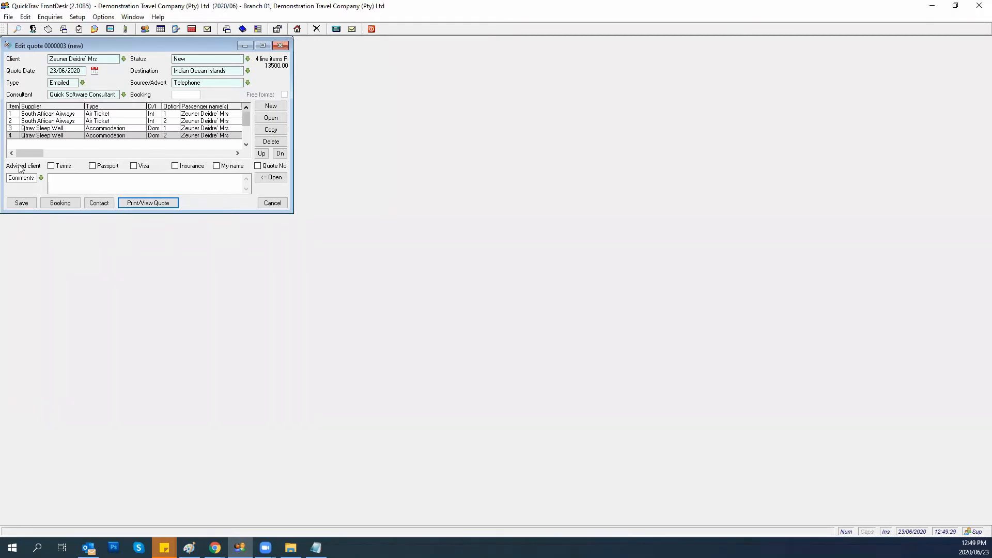
Tick Terms, Passport, Visa, Insurance, My name and Quote No, then resend the quote to the browser.
click(51, 166)
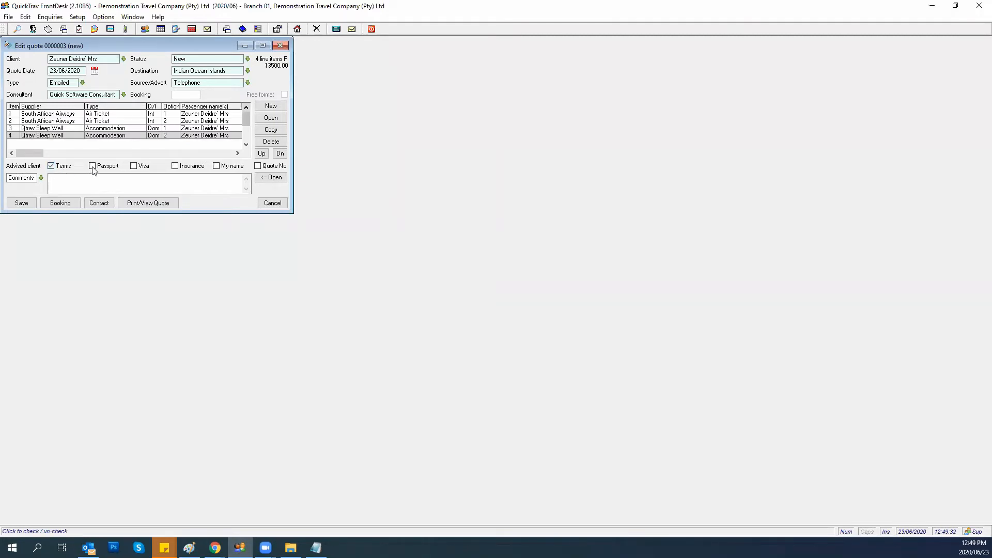
click(93, 166)
click(133, 166)
click(175, 166)
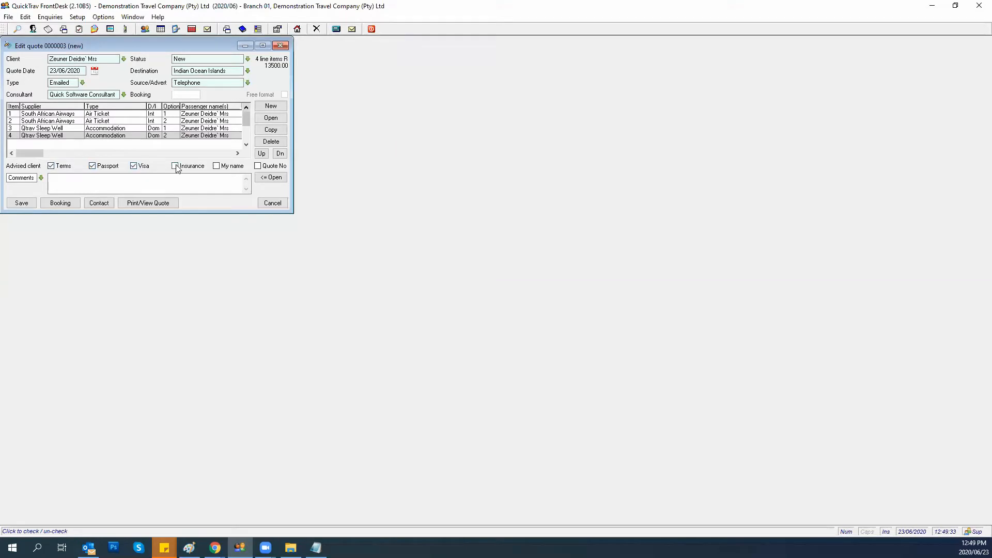
click(217, 167)
click(257, 167)
click(146, 203)
click(25, 130)
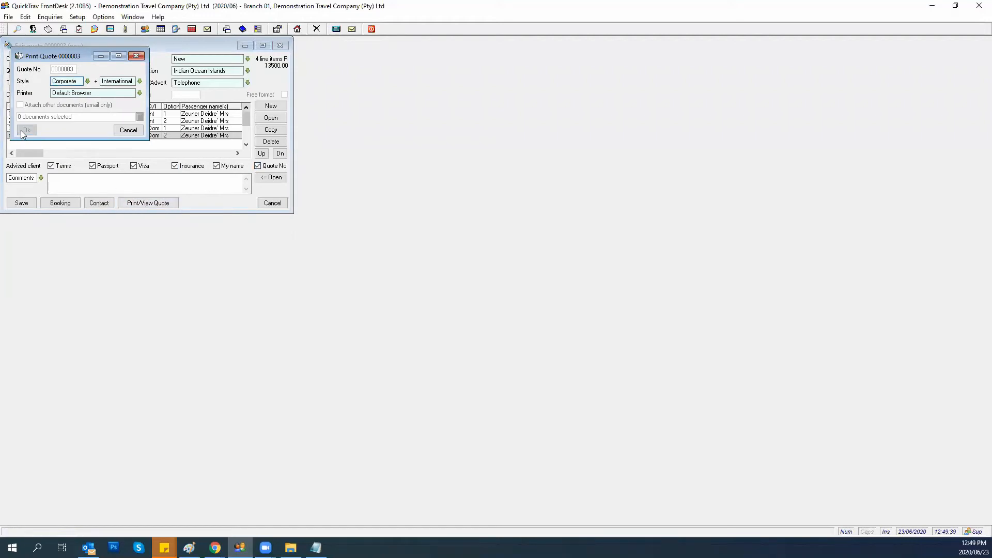
Check the advised-items list in the preview, close that tab, and return to QuickTrav.
scroll(134, 284, down, 10)
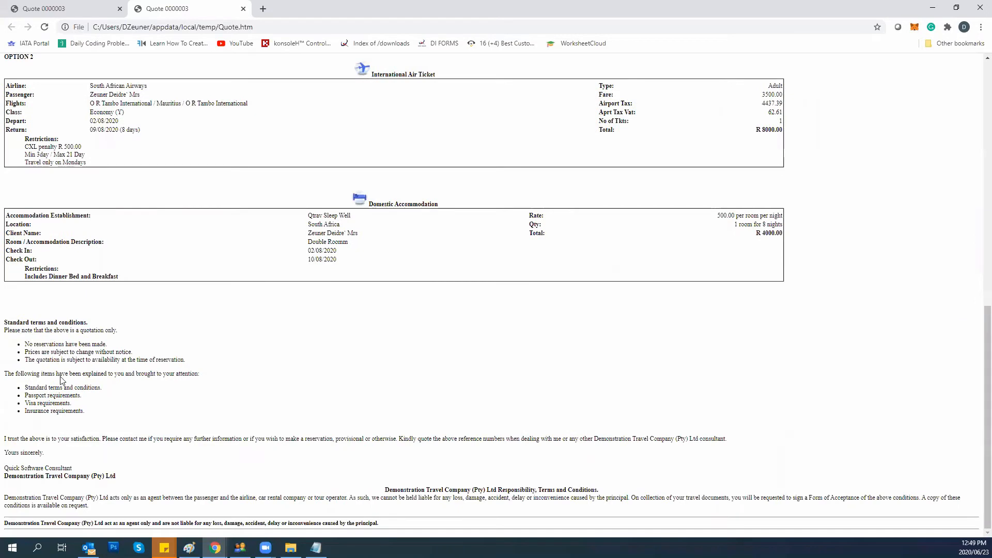
drag(7, 374, 200, 416)
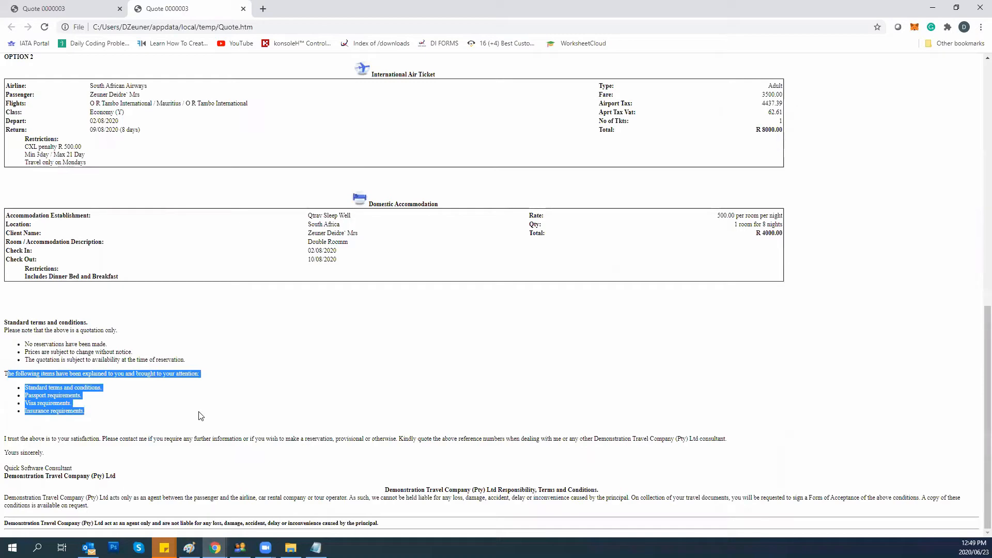
scroll(185, 415, up, 9)
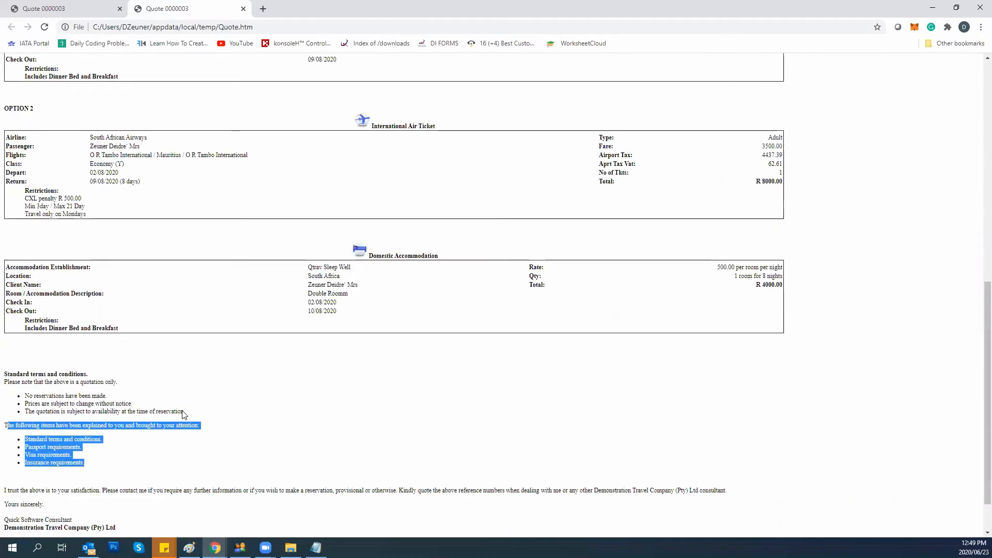
scroll(184, 418, down, 9)
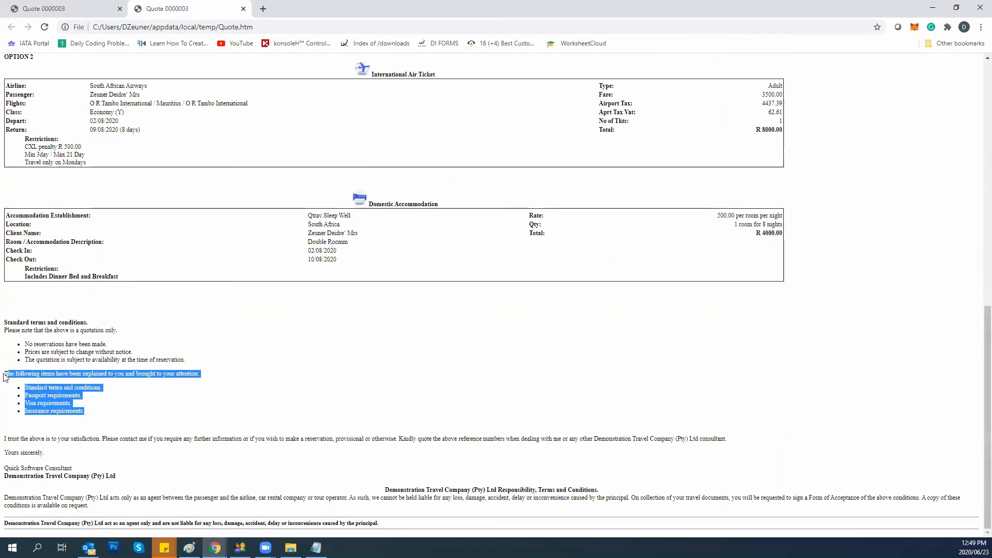
click(242, 8)
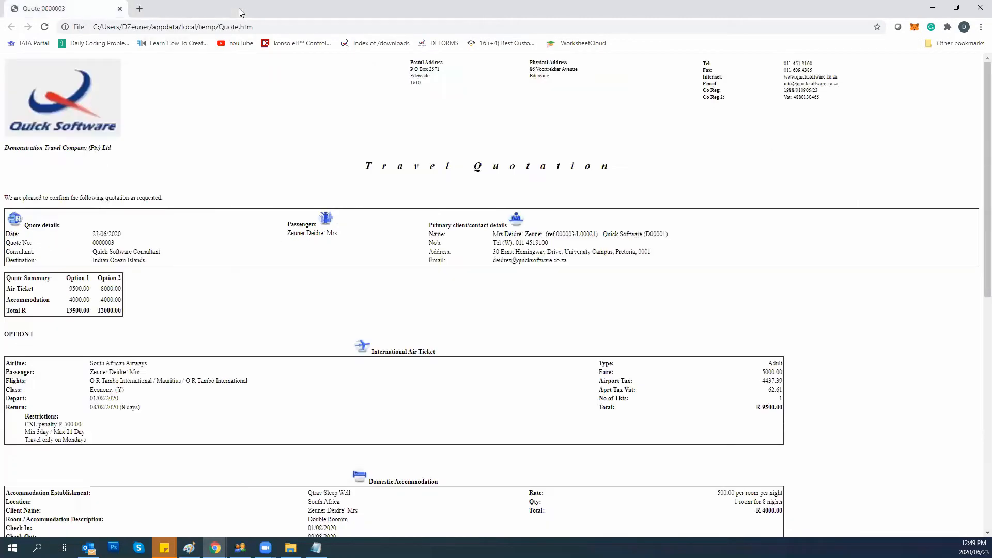
click(933, 7)
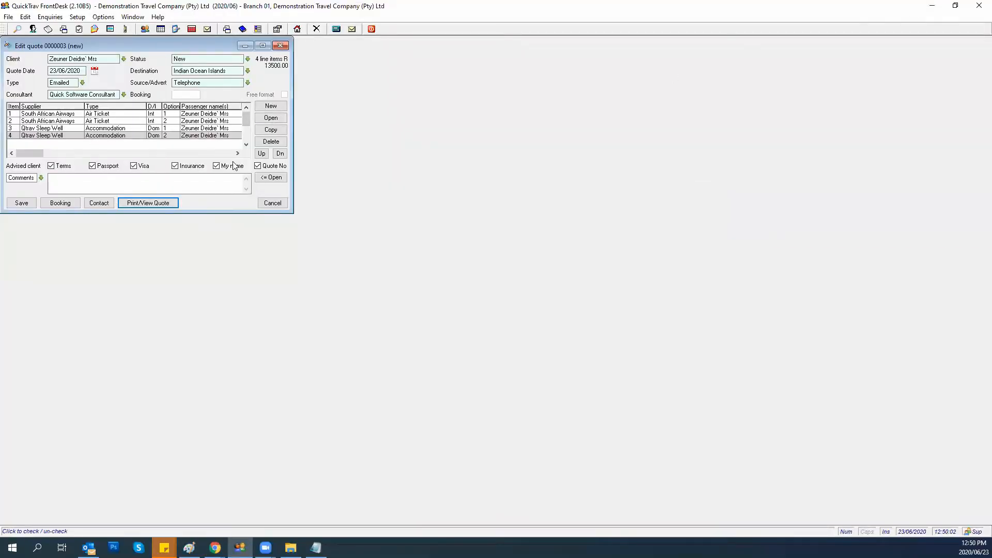
Add the comment 'Client wants sea facing.' and send the quote to the browser.
click(53, 182)
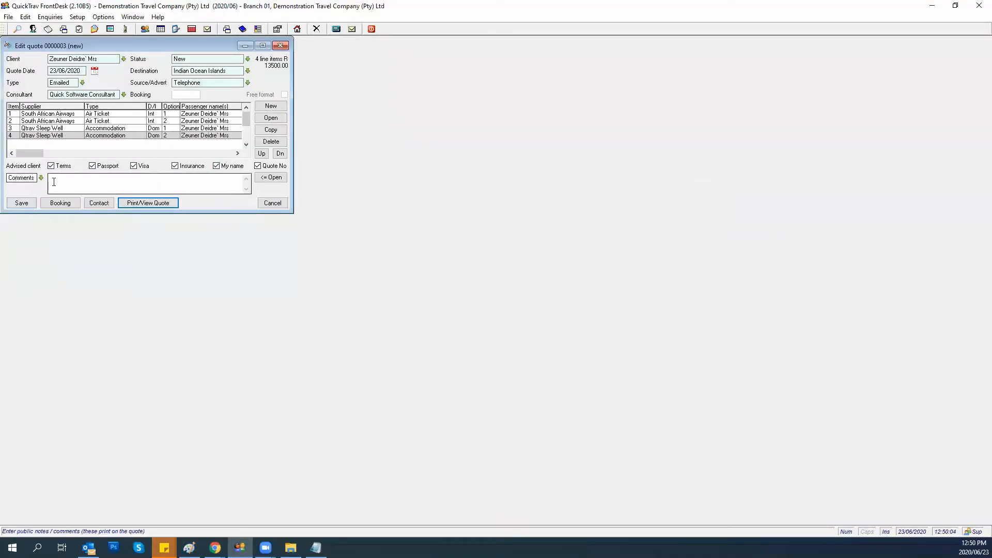
click(54, 181)
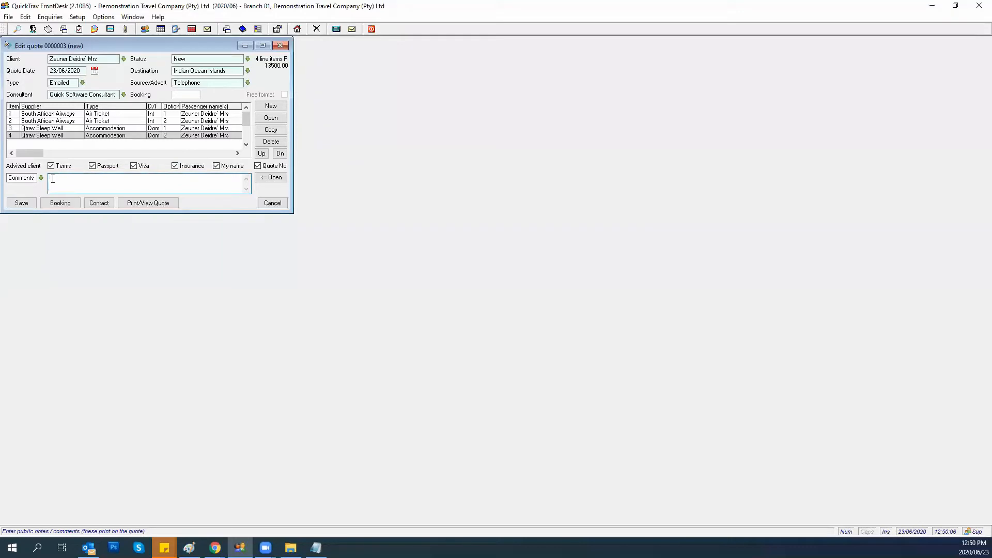
text(Client wants sea facia)
click(148, 203)
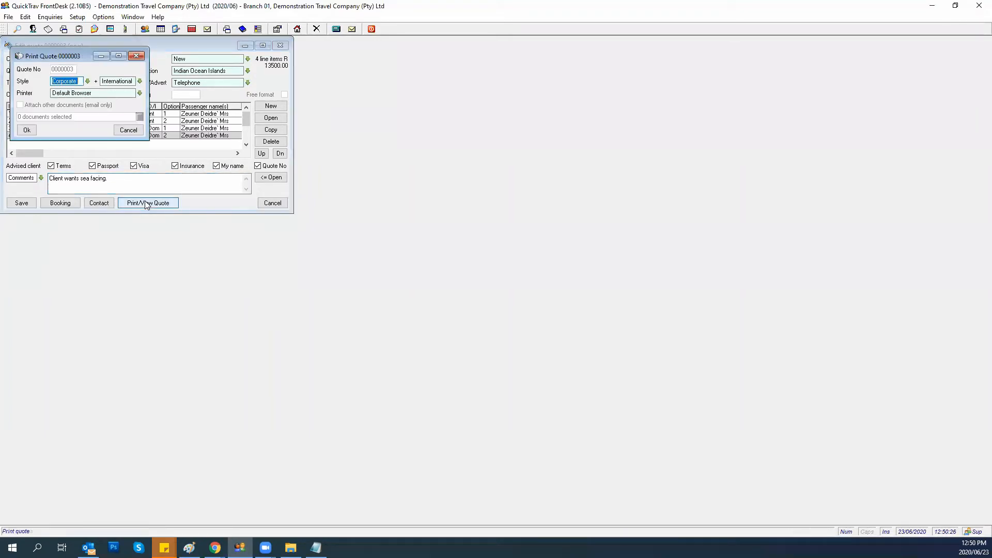
click(24, 130)
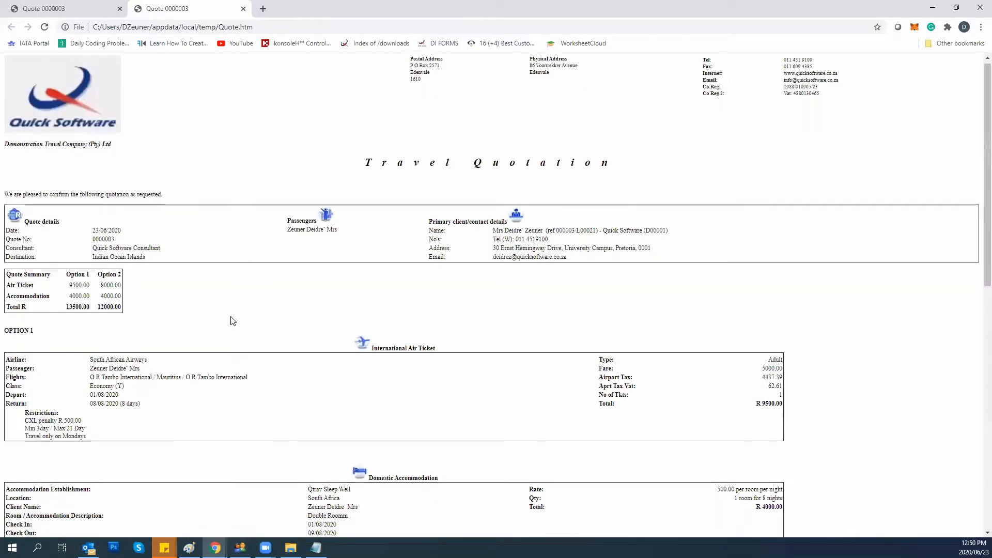
Scroll to Option 2, highlight the 'Client wants sea facing.' comment, then return to FrontDesk.
scroll(230, 319, down, 7)
scroll(230, 324, down, 1)
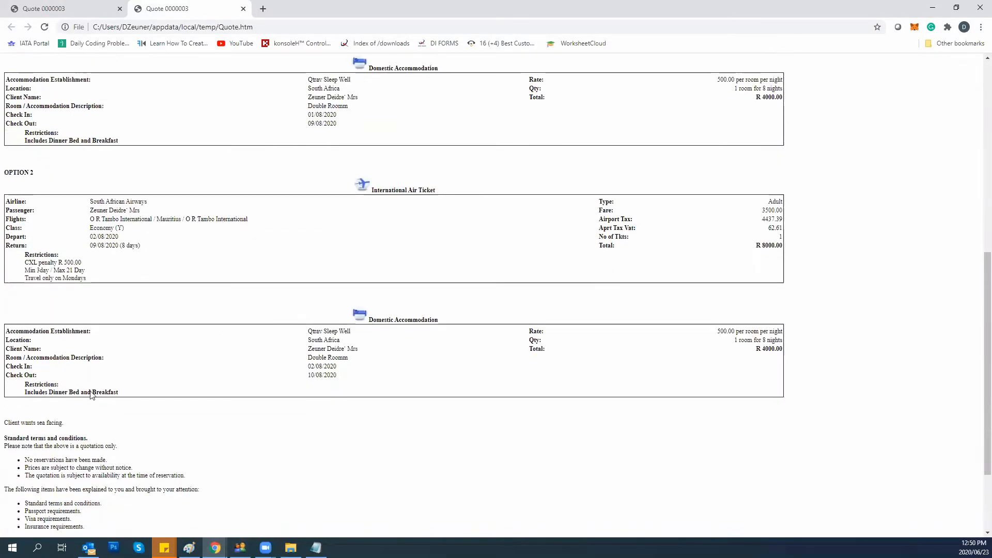
drag(64, 423, 4, 423)
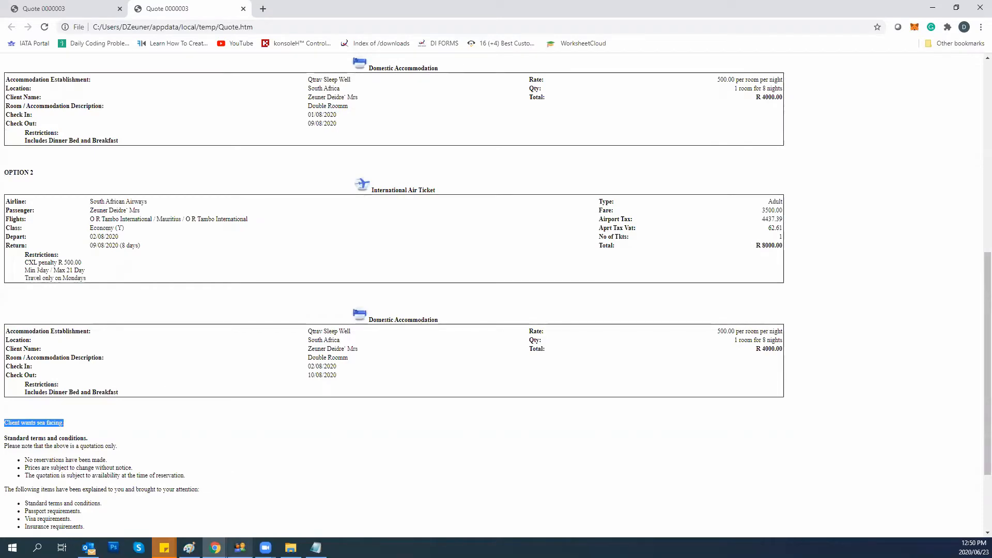
click(240, 548)
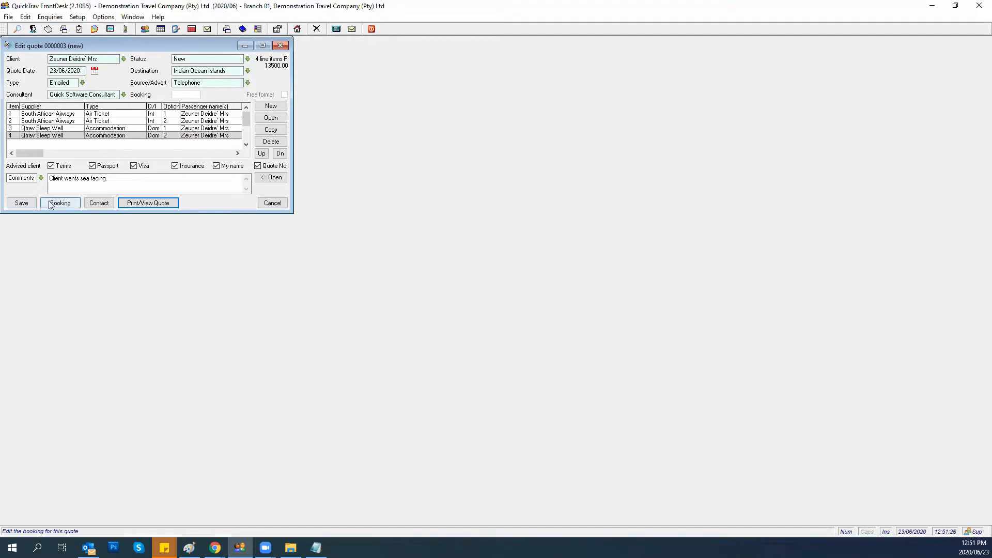
click(96, 205)
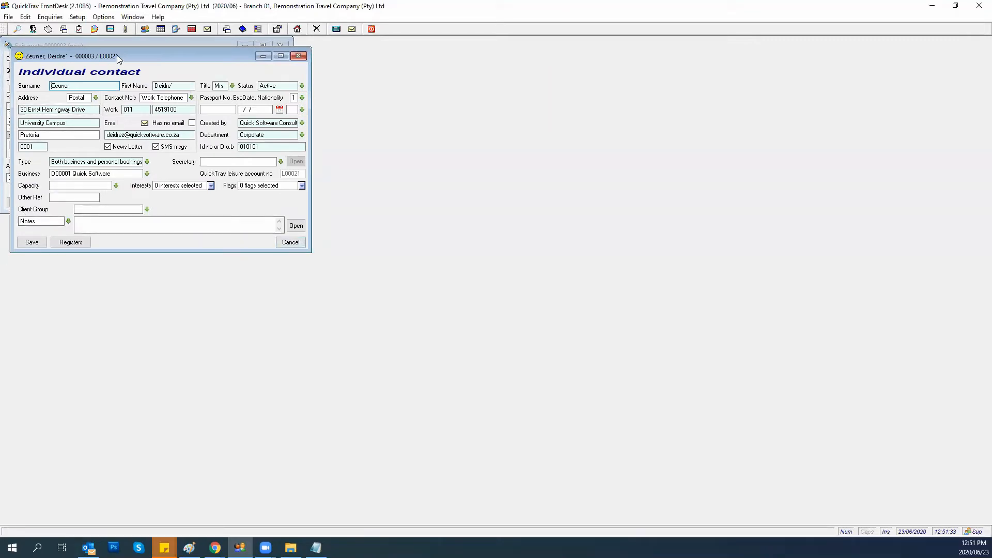
drag(116, 56, 133, 66)
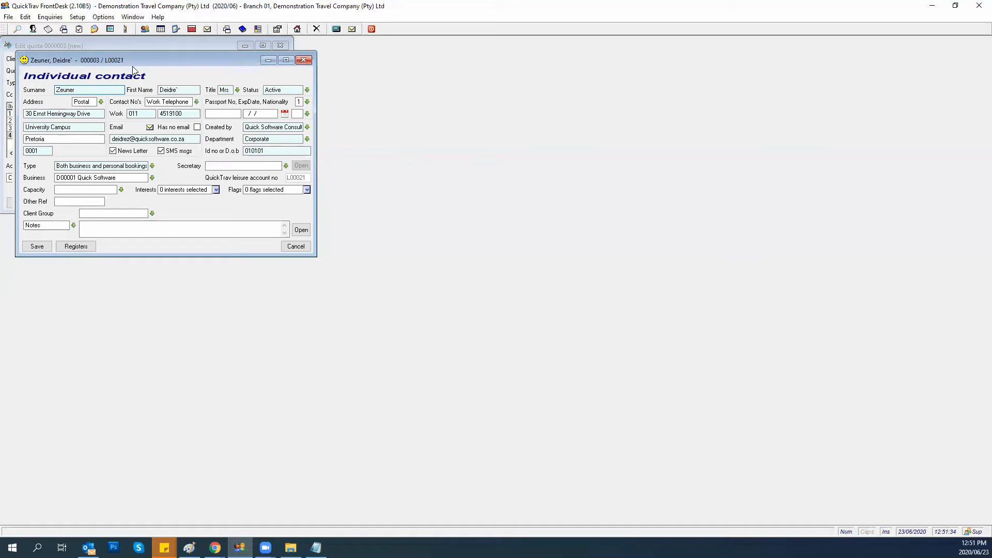
drag(133, 67, 458, 69)
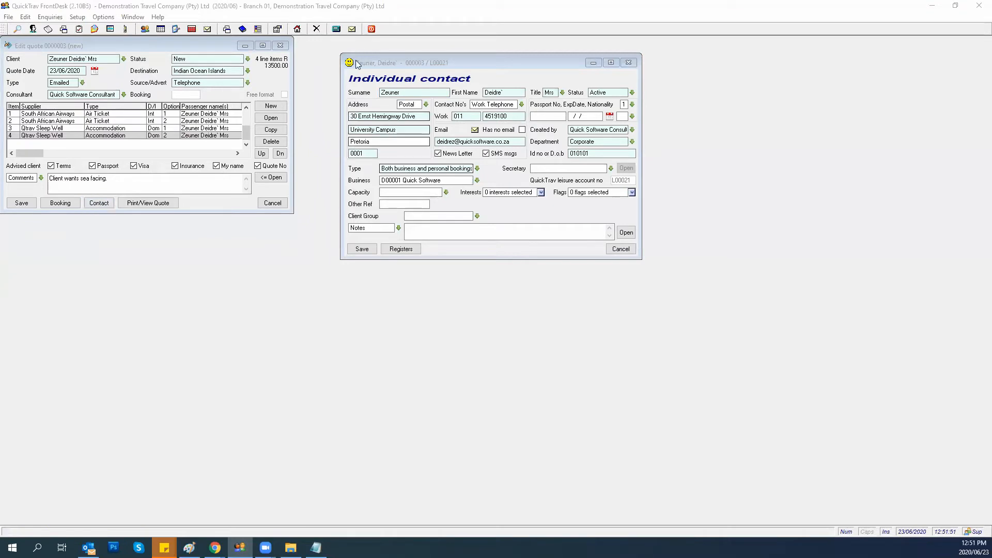
click(428, 65)
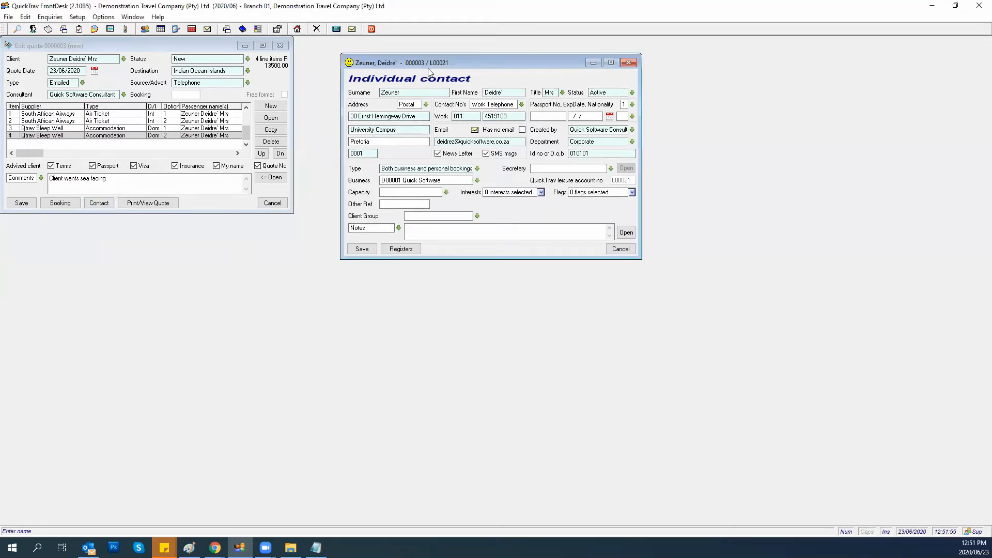
drag(428, 68, 420, 81)
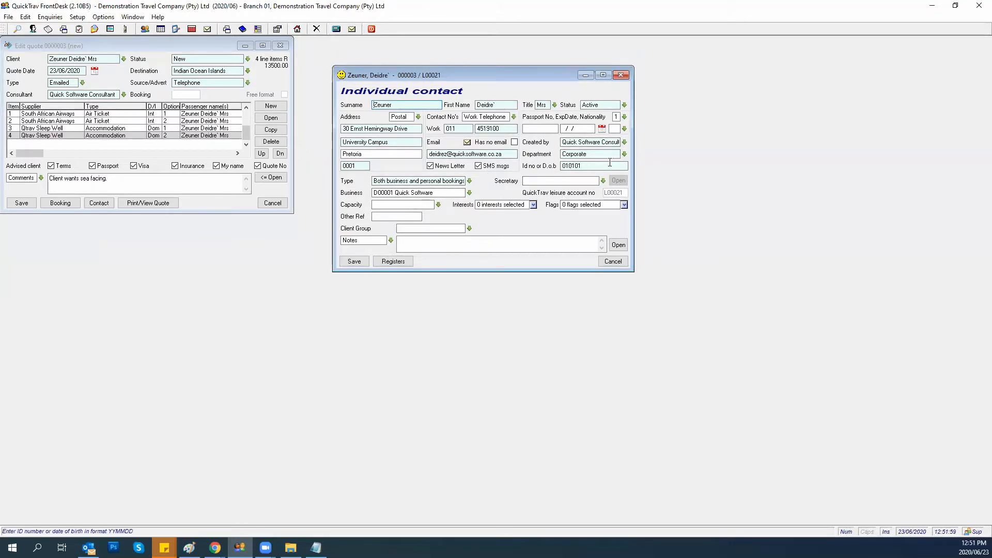
click(354, 261)
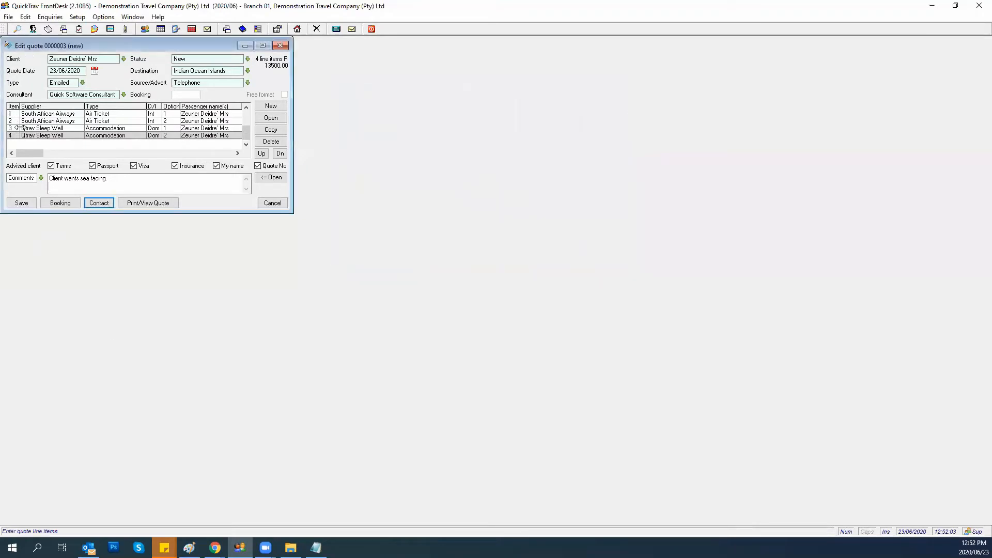
Save quote 0000003 and select it in the Quotes Register.
click(22, 204)
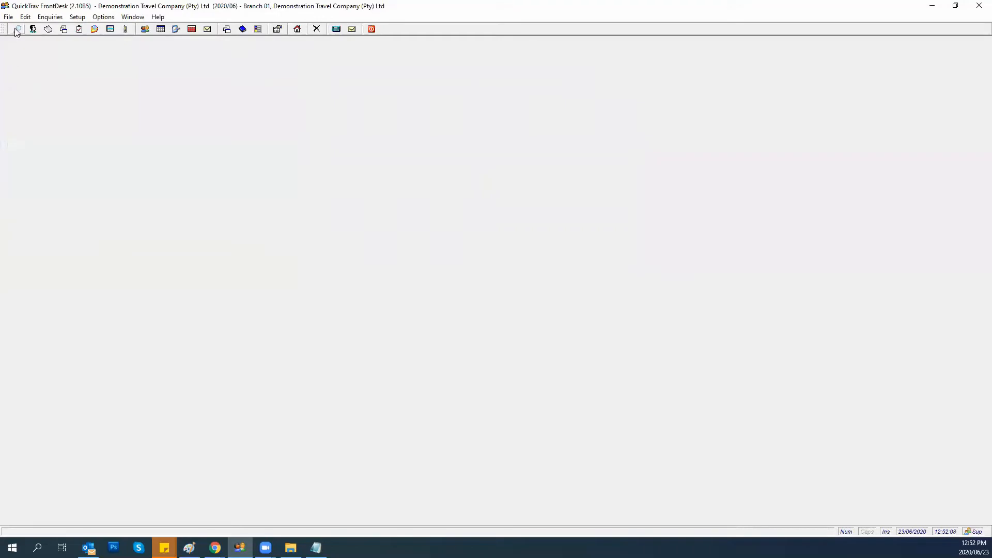
click(8, 16)
click(44, 131)
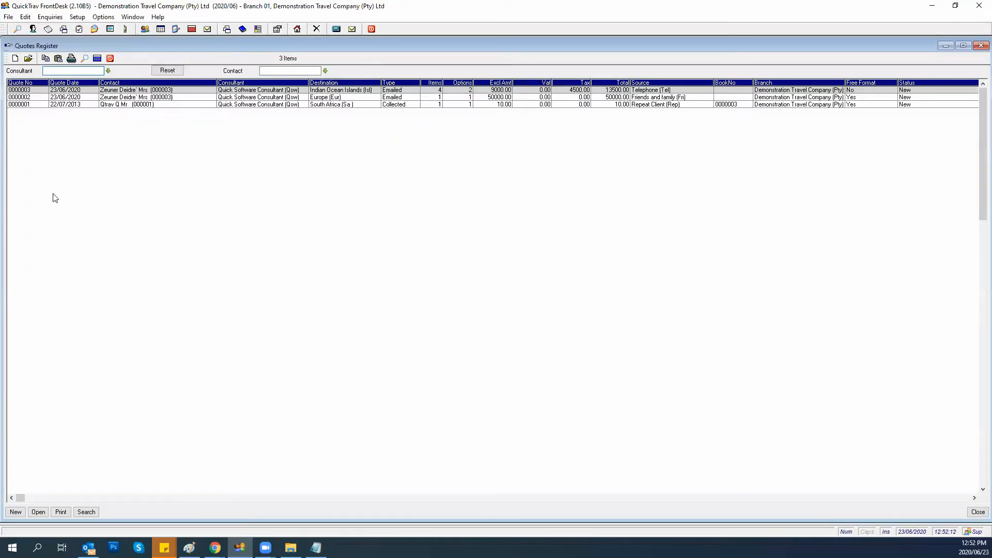
click(324, 91)
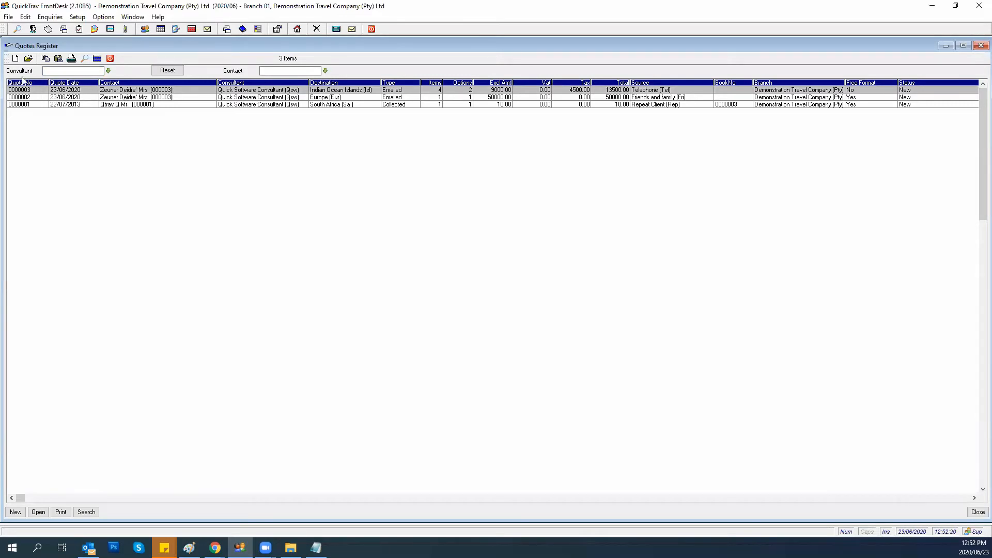
Copy quote 0000003 into new quote 0000004 and open it for editing.
click(59, 60)
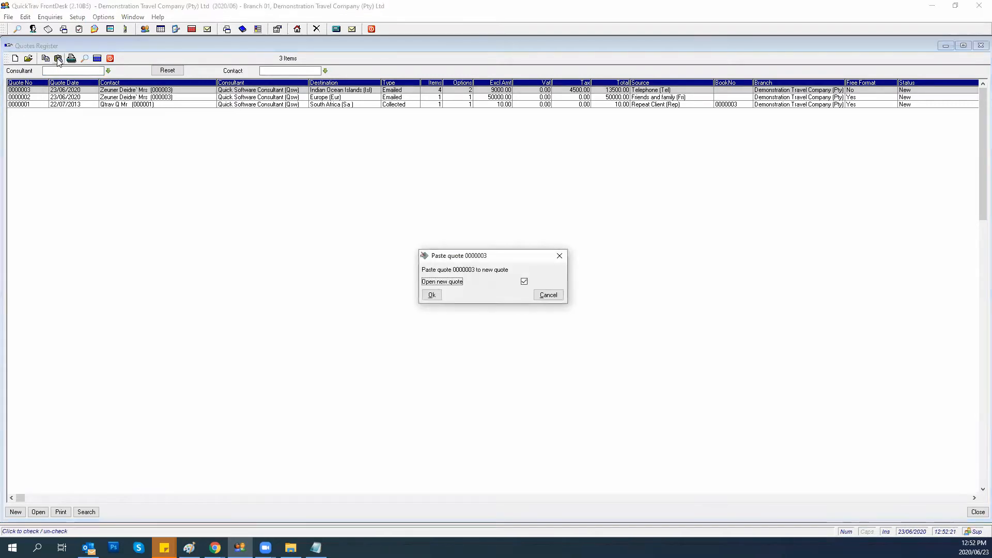
click(428, 296)
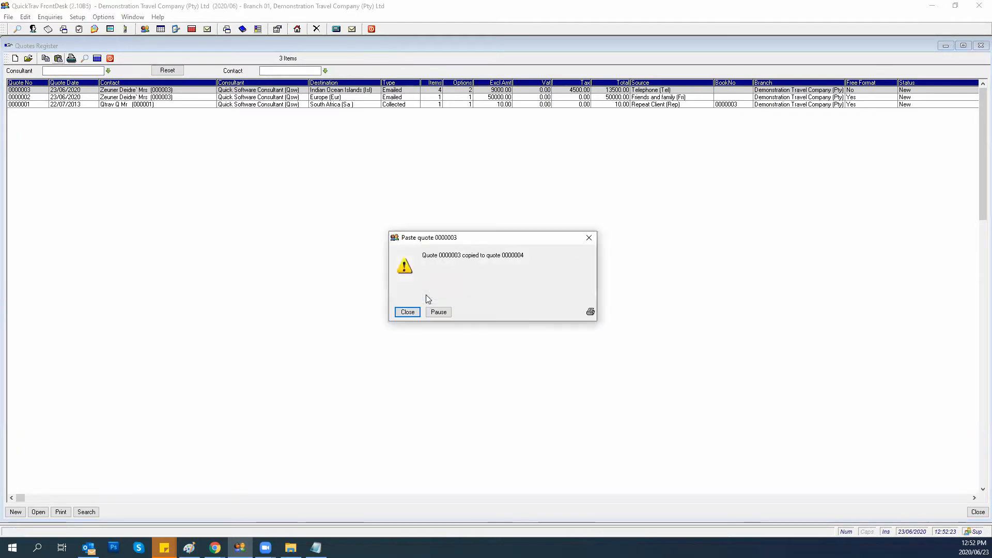
click(408, 312)
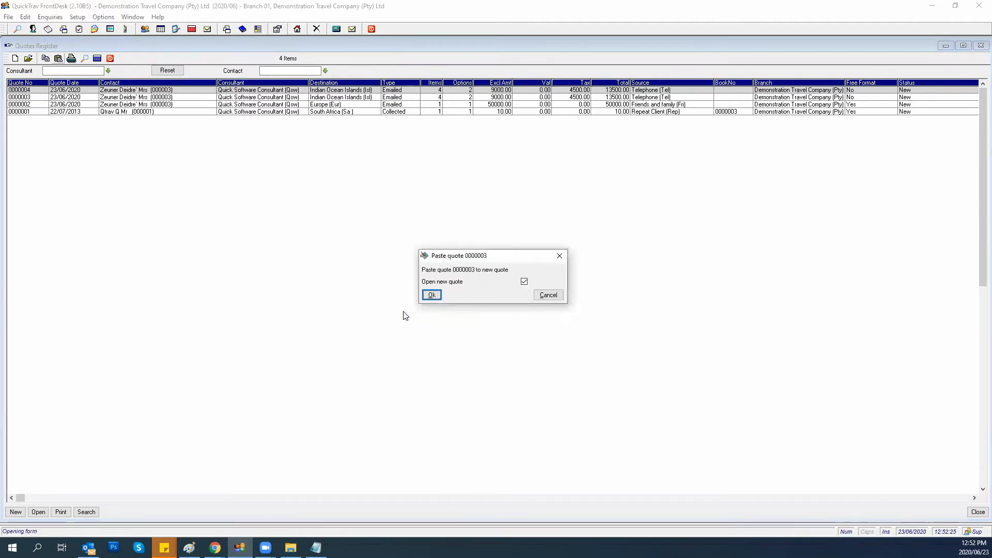
key(Return)
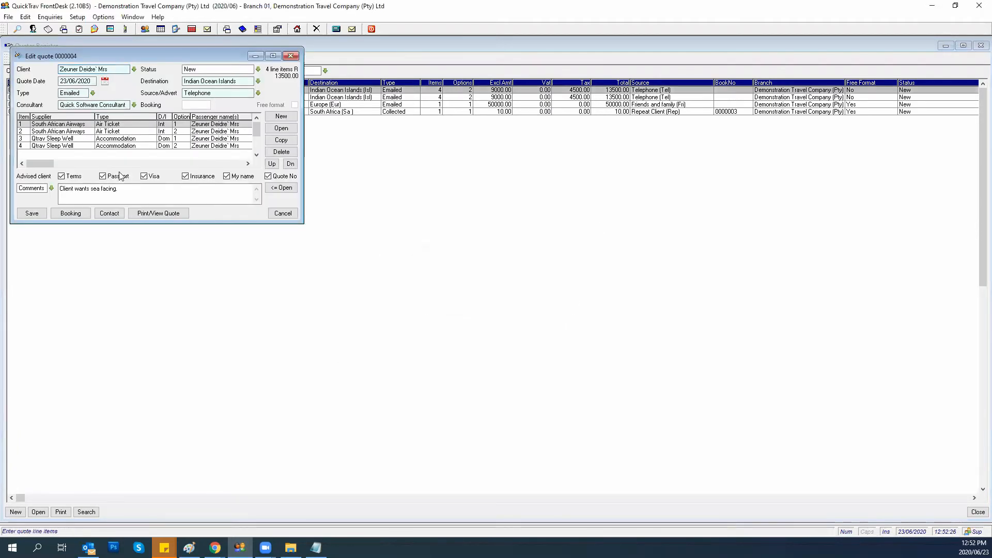
Assign the Qtrav test client to quote 0000004 and set its status to Replaced by another quote.
click(134, 68)
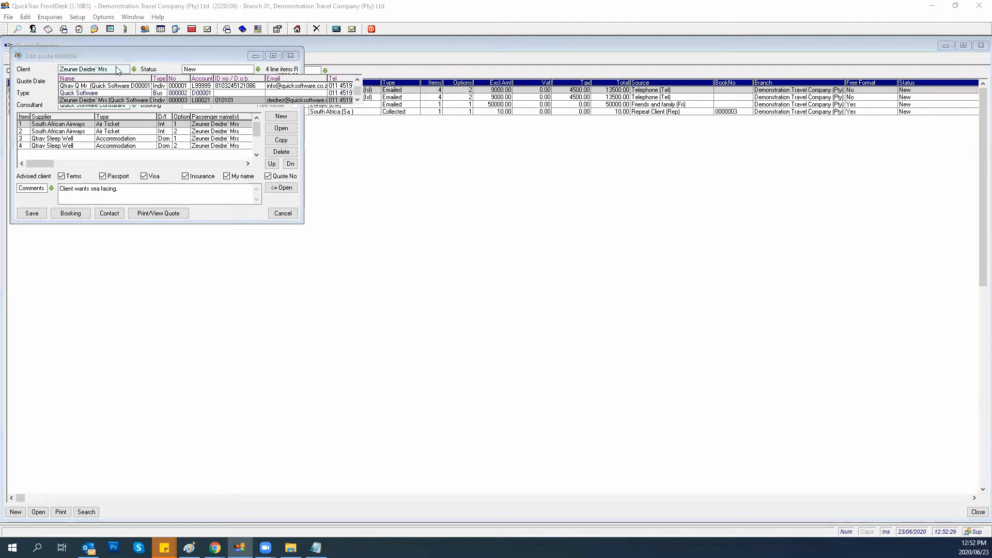
click(83, 87)
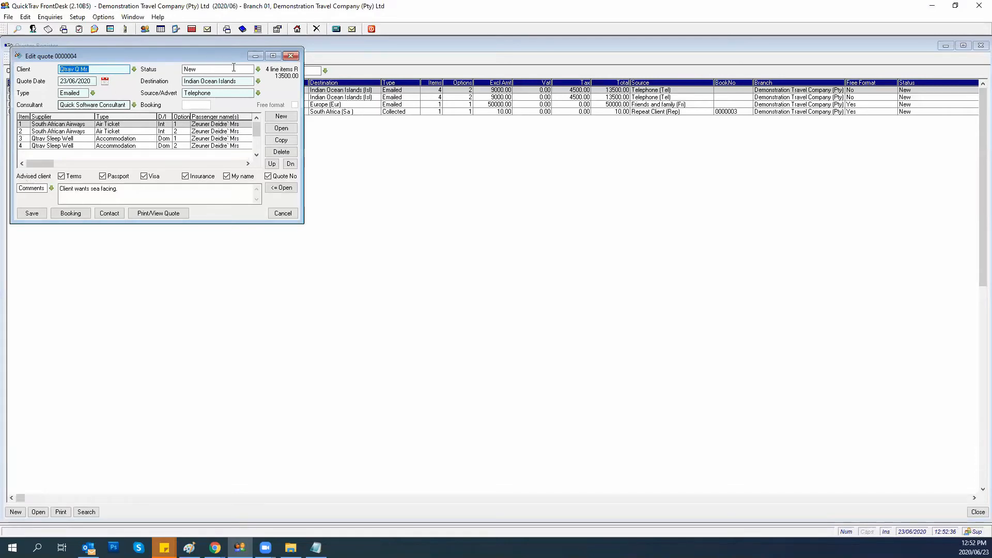
click(258, 69)
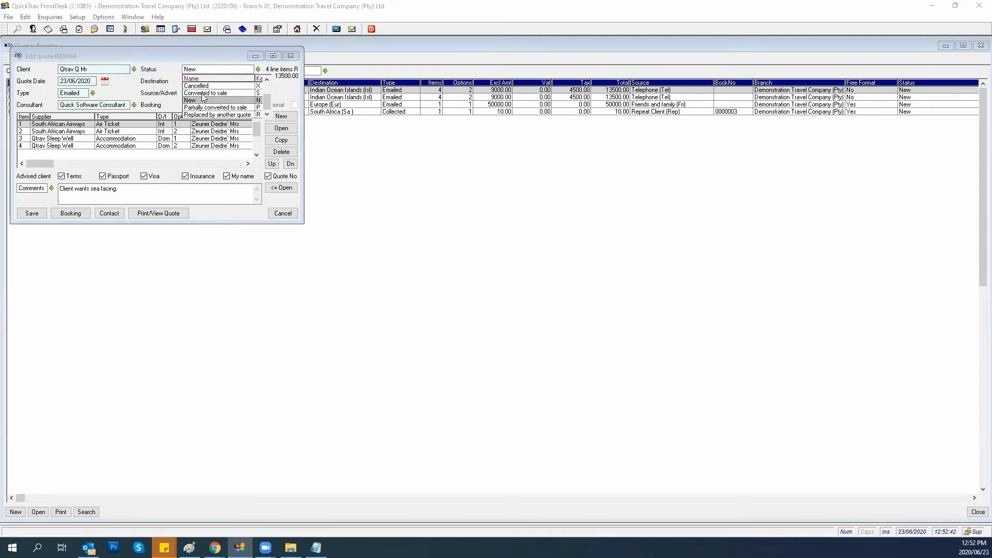
key(Down)
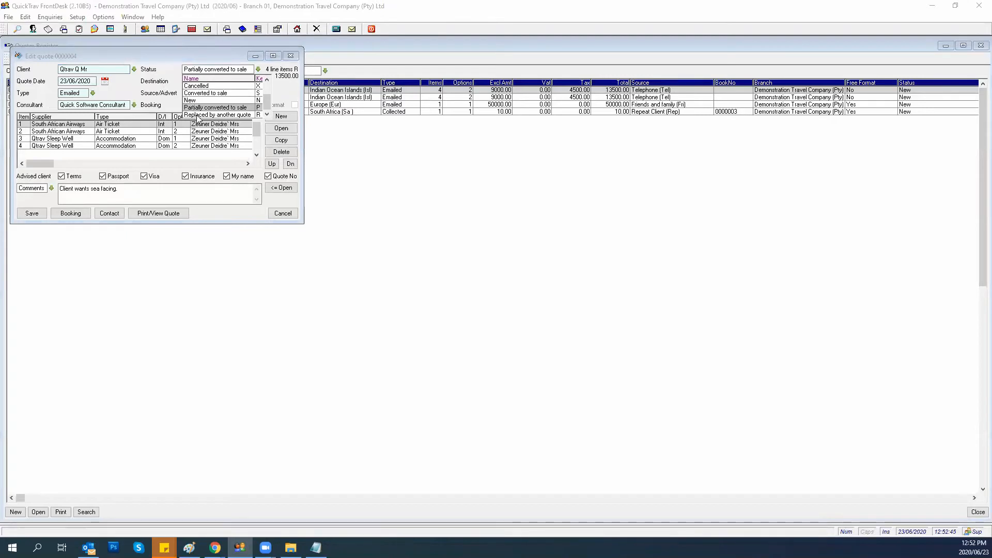
click(195, 114)
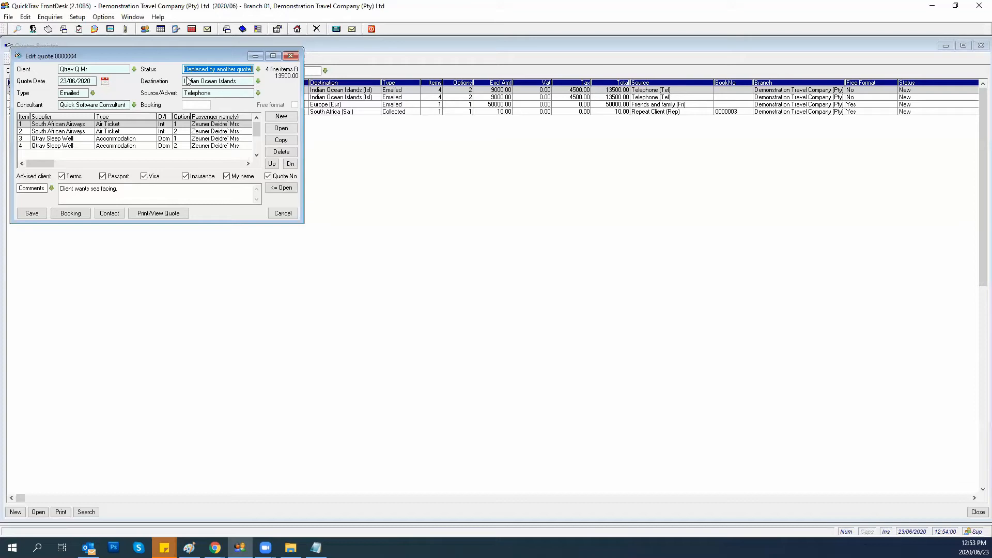
Generate new booking 0000004 from quote 0000004 and select its linked Quote No field.
click(65, 213)
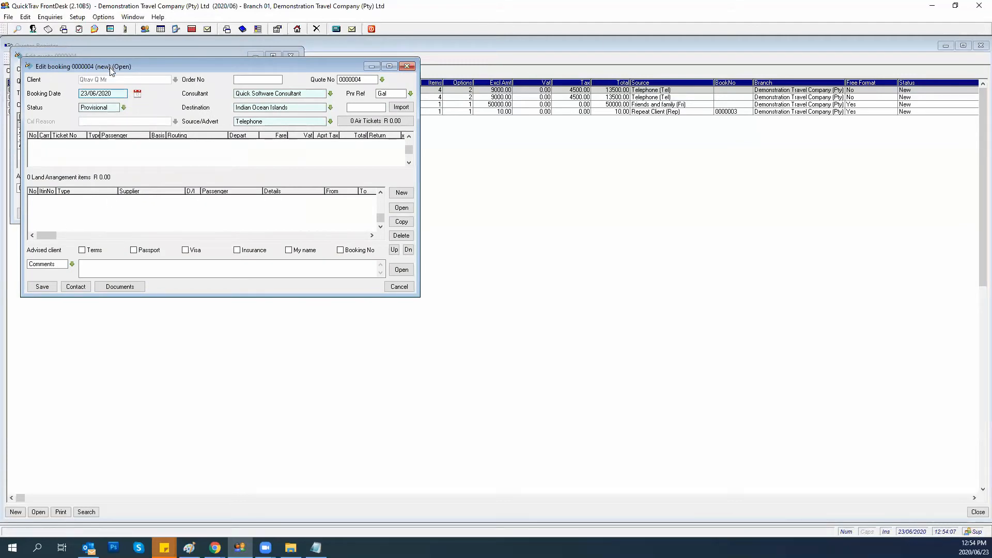
drag(109, 67, 370, 128)
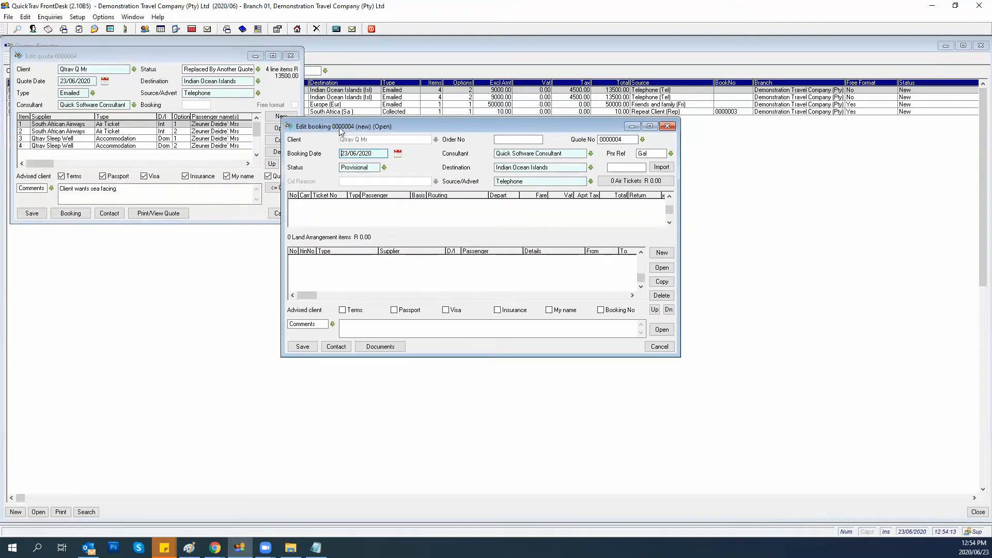
drag(628, 139, 601, 143)
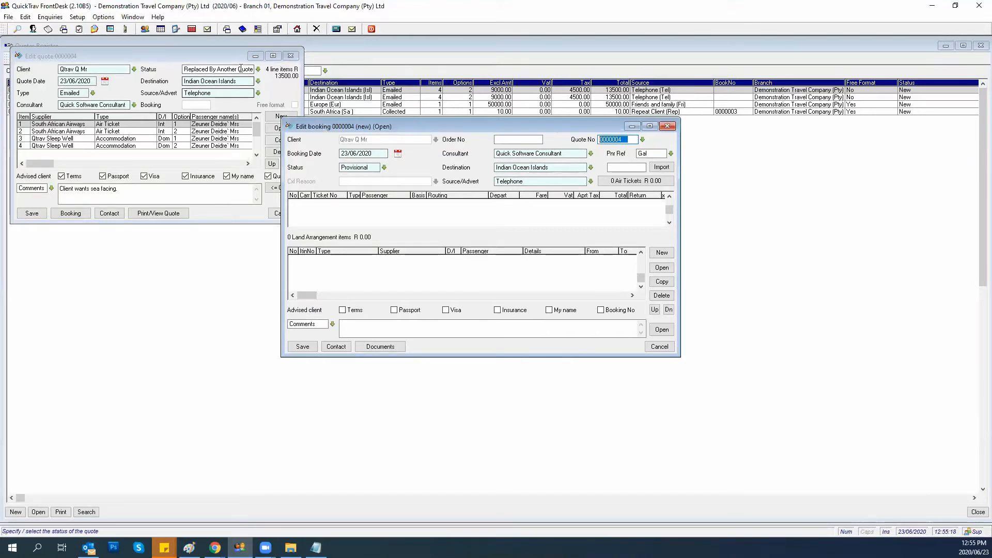
Save quote 0000004 as Converted to sale and bring up the PNR file aaeaagal in Notepad.
click(257, 69)
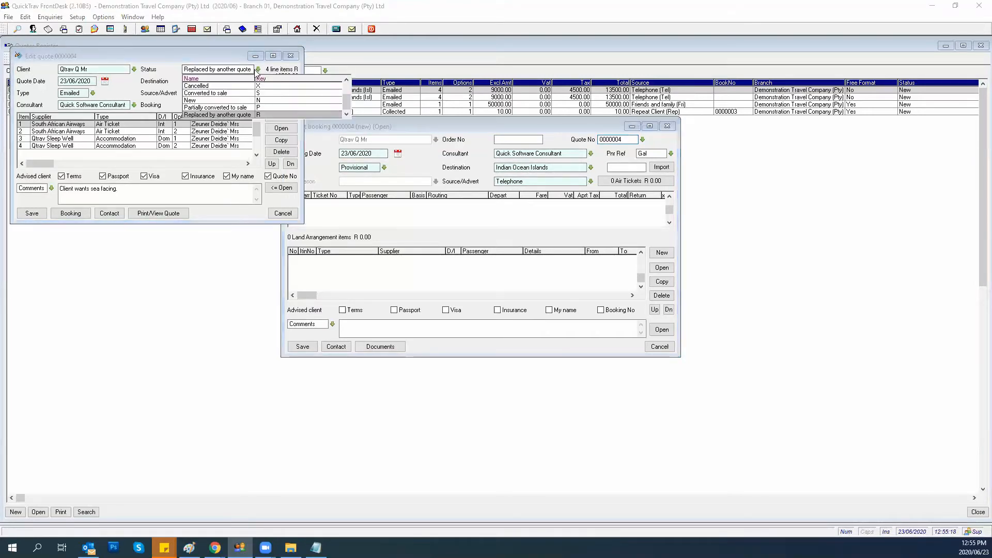
click(207, 93)
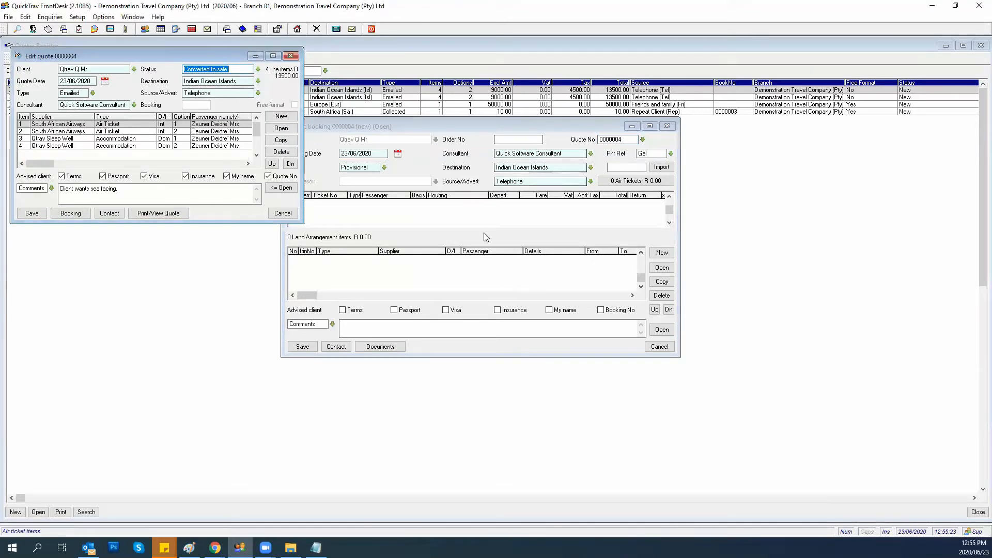
click(32, 213)
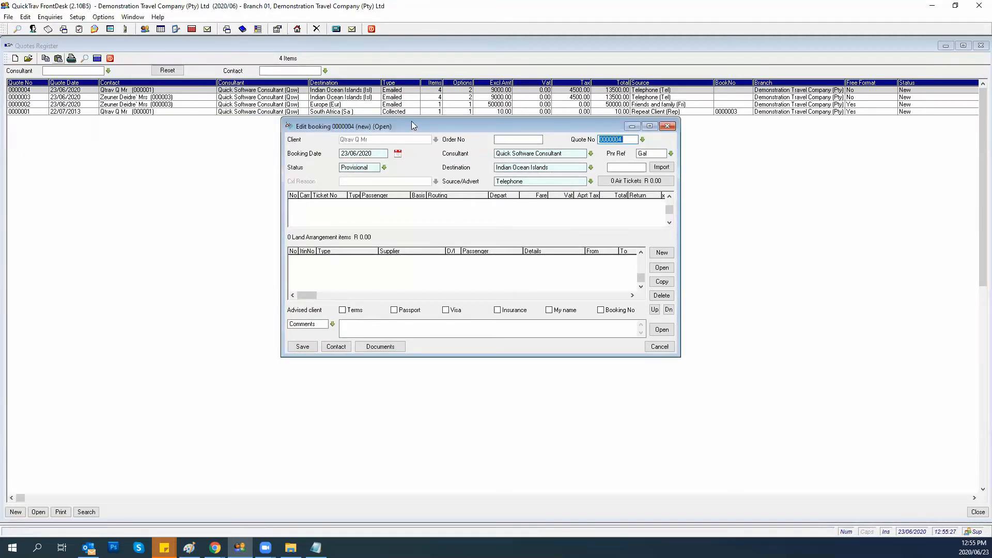
drag(401, 127, 232, 130)
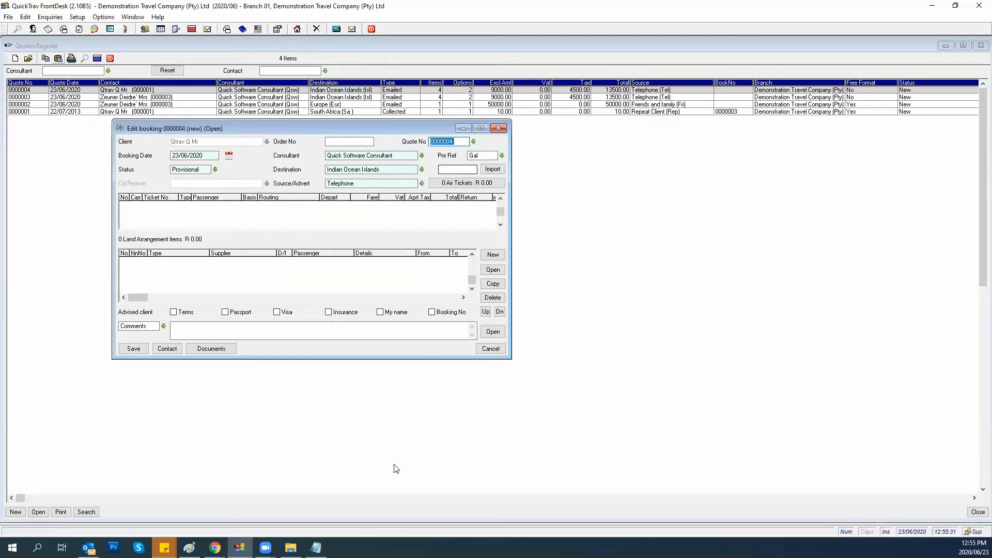
click(316, 548)
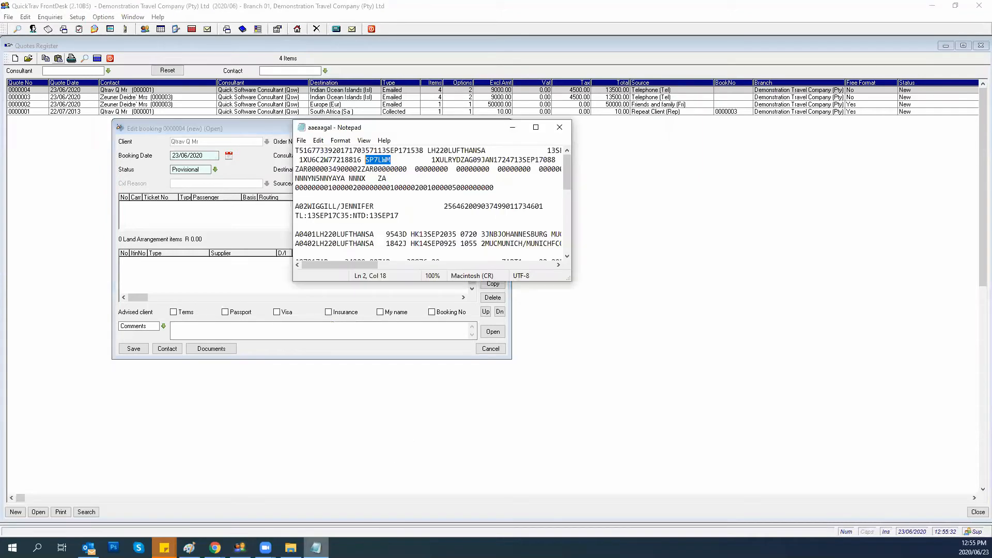
right_click(372, 160)
click(395, 191)
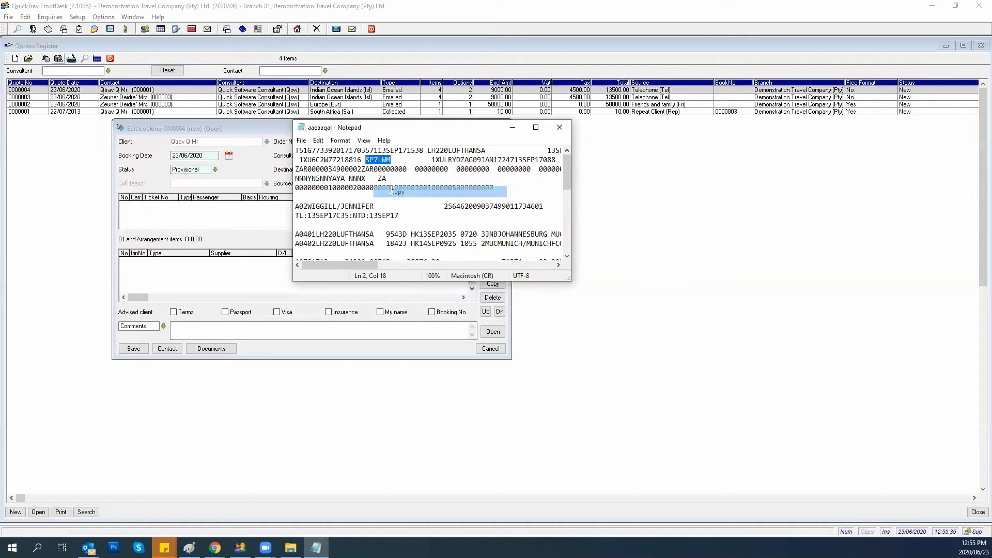
click(513, 129)
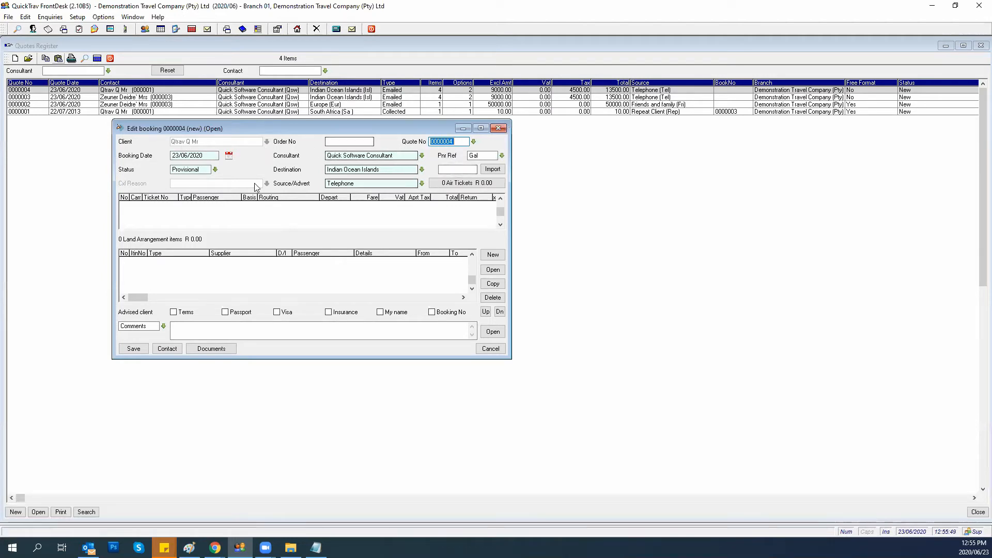
click(446, 169)
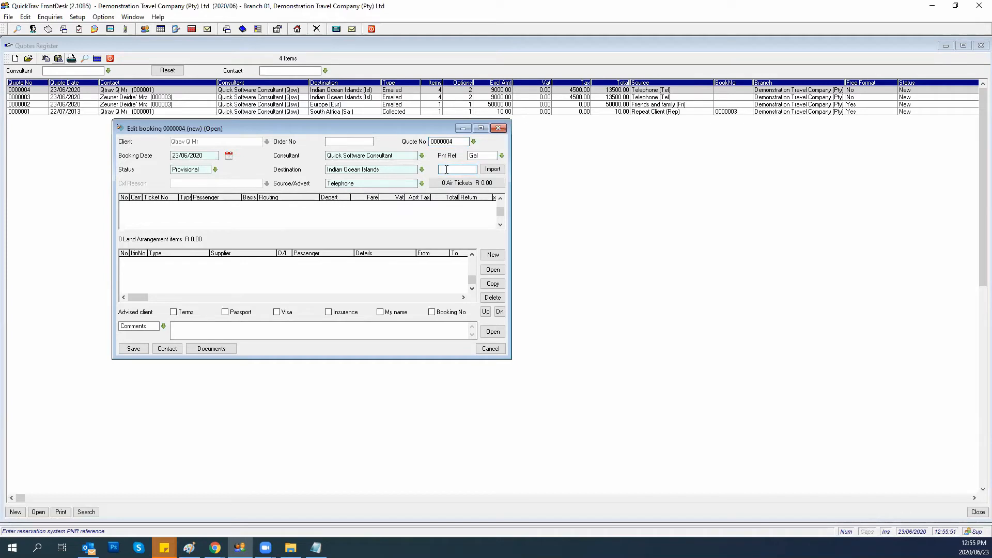
click(492, 170)
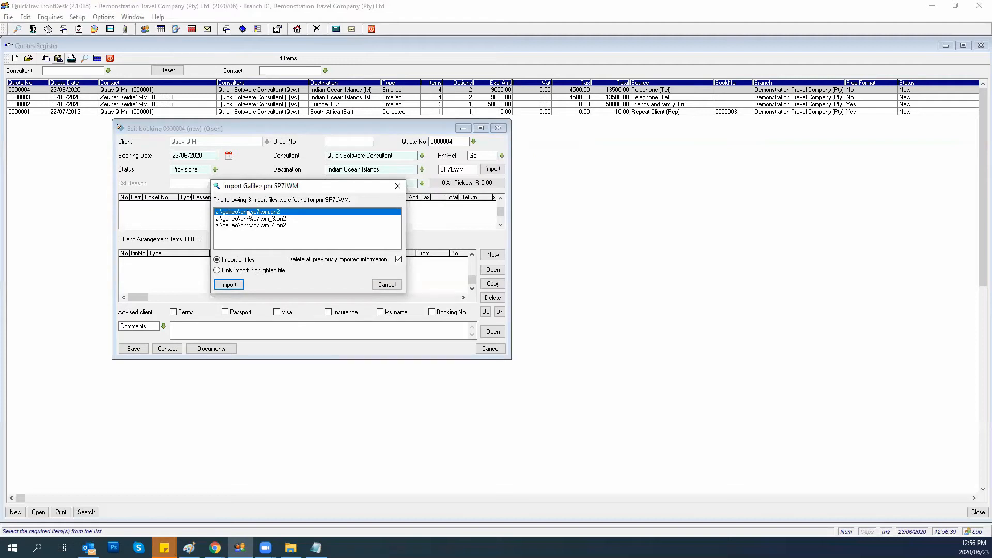
click(241, 225)
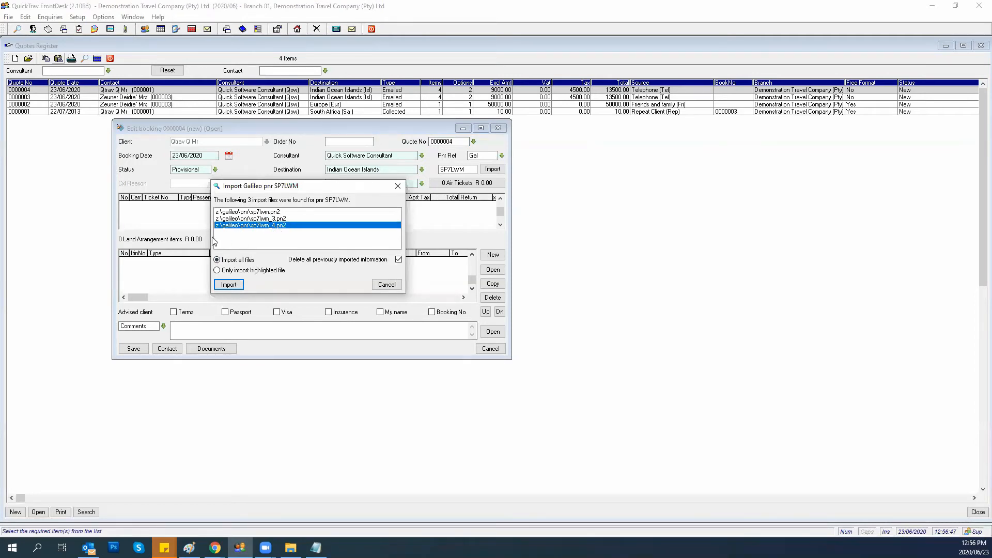
click(218, 271)
click(228, 284)
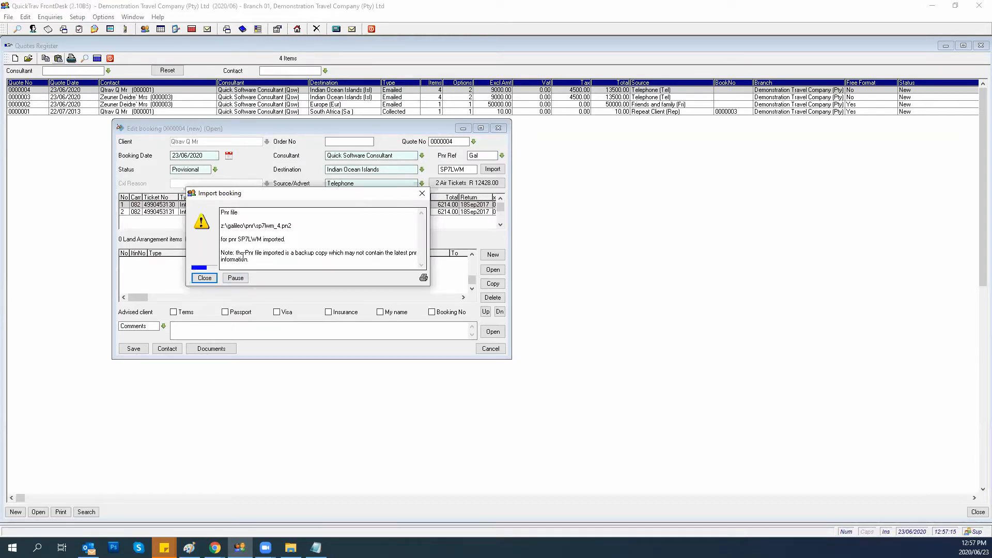
click(204, 280)
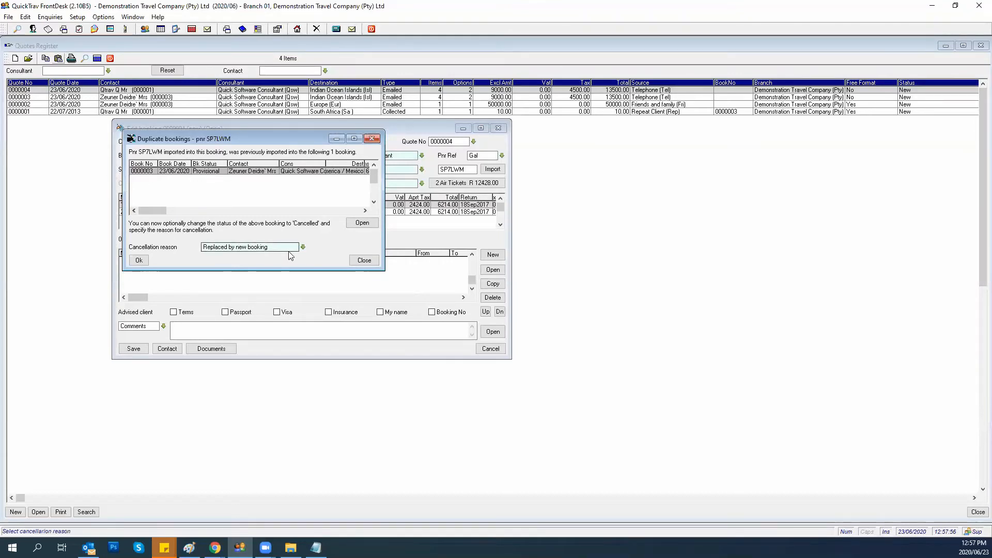
Cancel duplicate booking 0000003 with the reason Replaced by new booking.
click(303, 247)
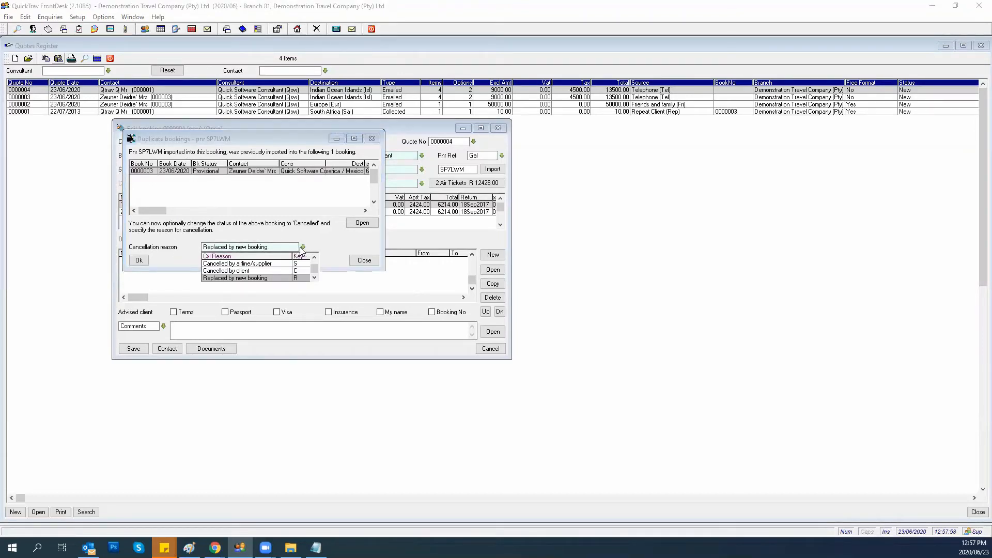
click(224, 273)
click(138, 261)
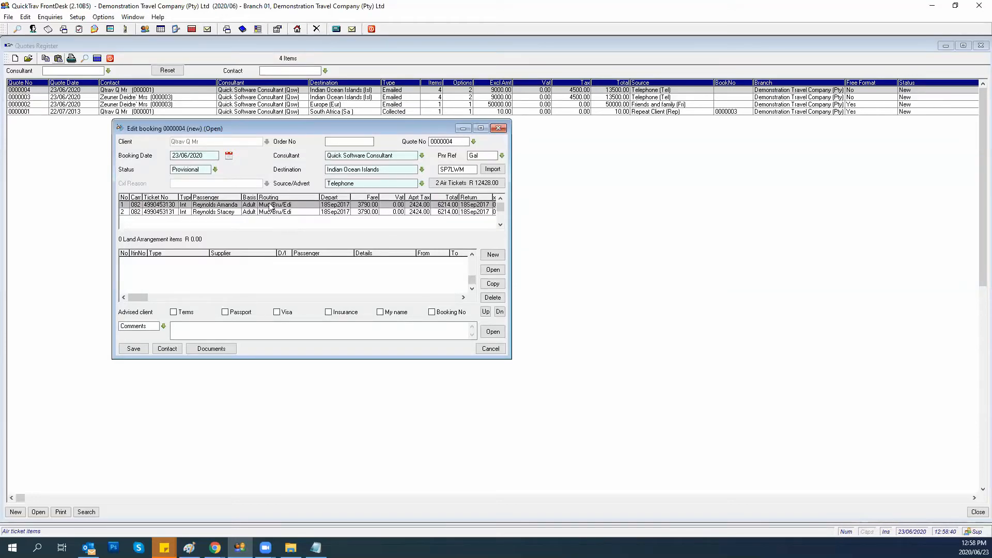
Open the air tickets' first passenger and assign them fare 1.
double_click(254, 206)
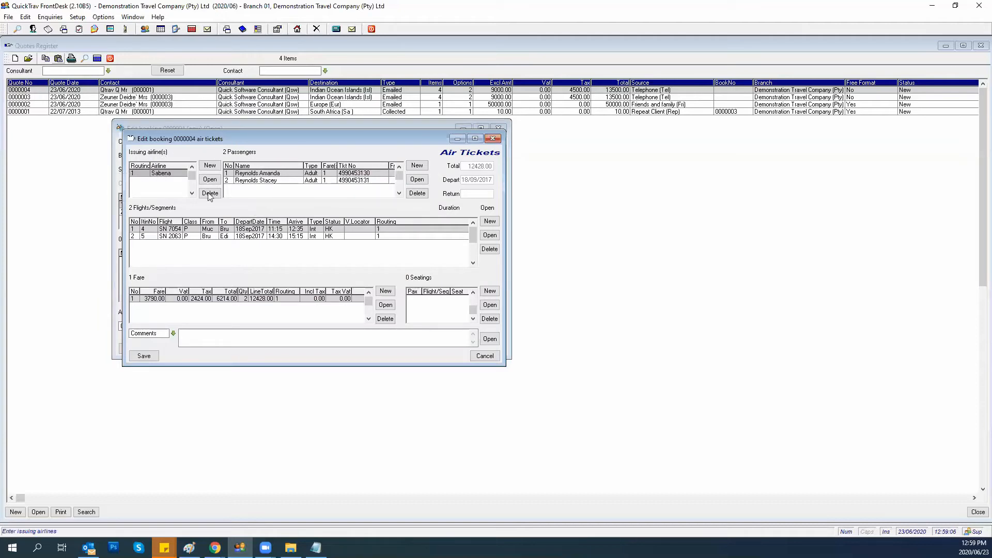
click(296, 174)
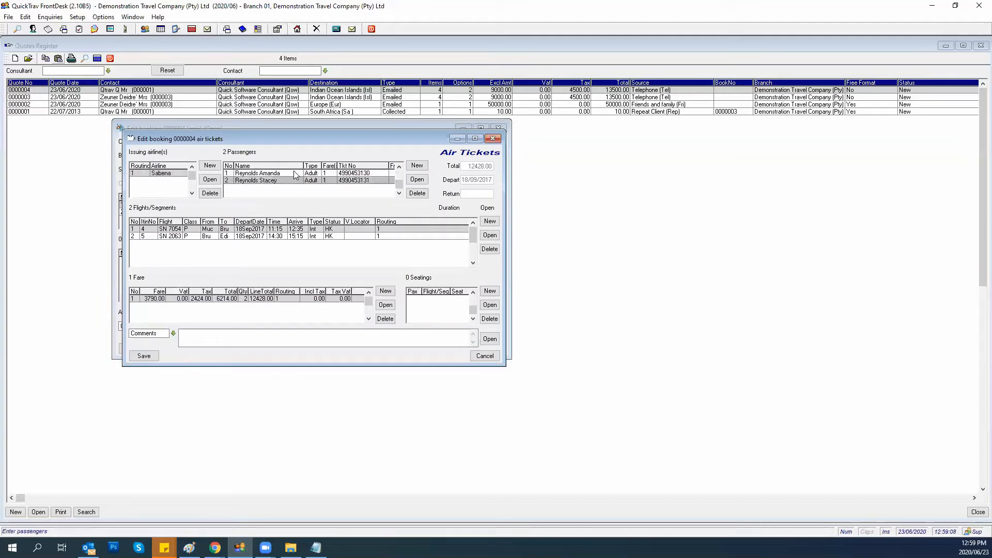
double_click(292, 174)
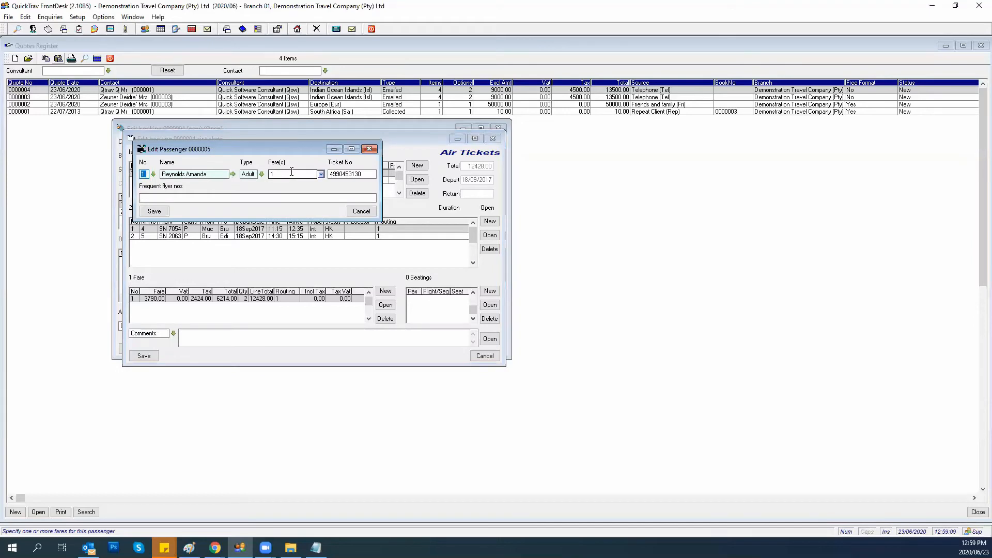
click(354, 176)
click(274, 175)
text(1)
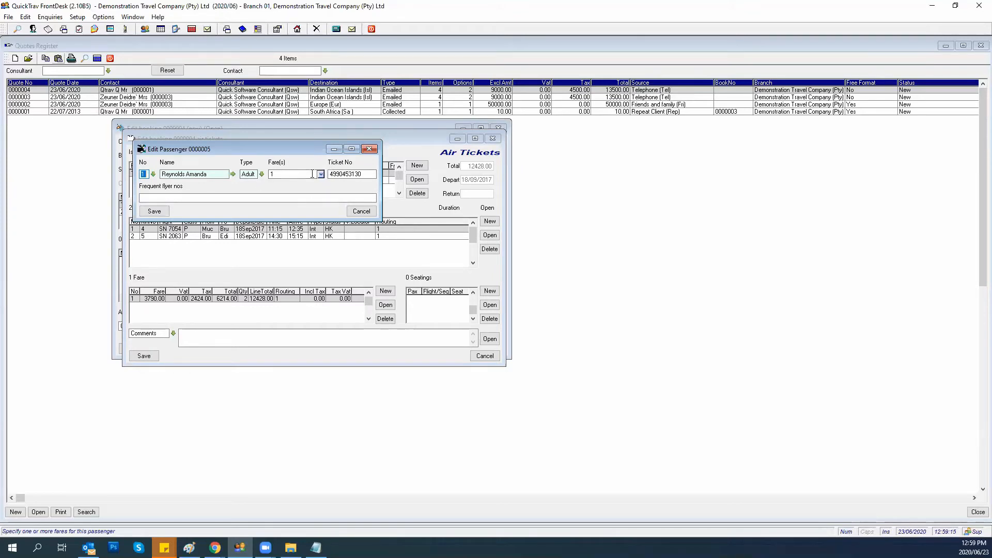
key(Tab)
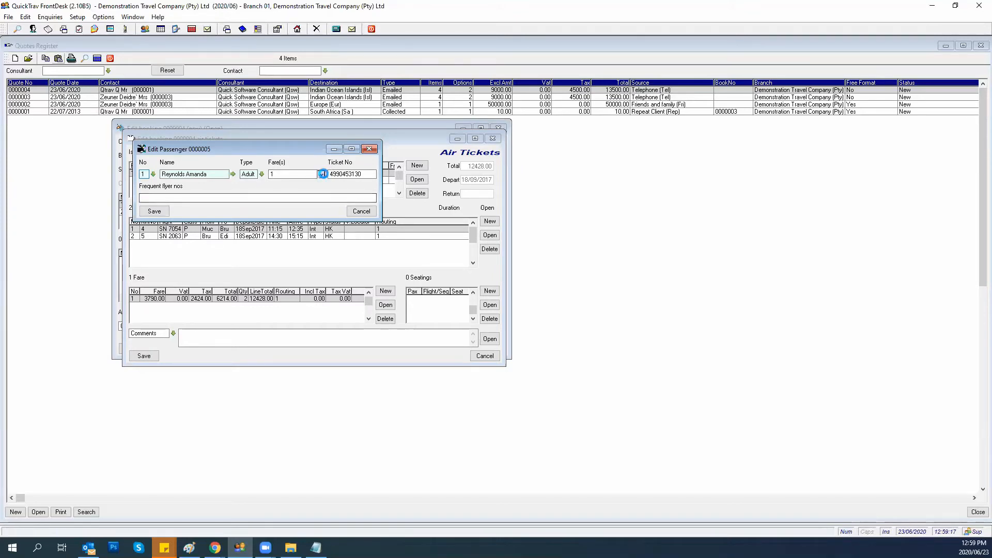
click(321, 174)
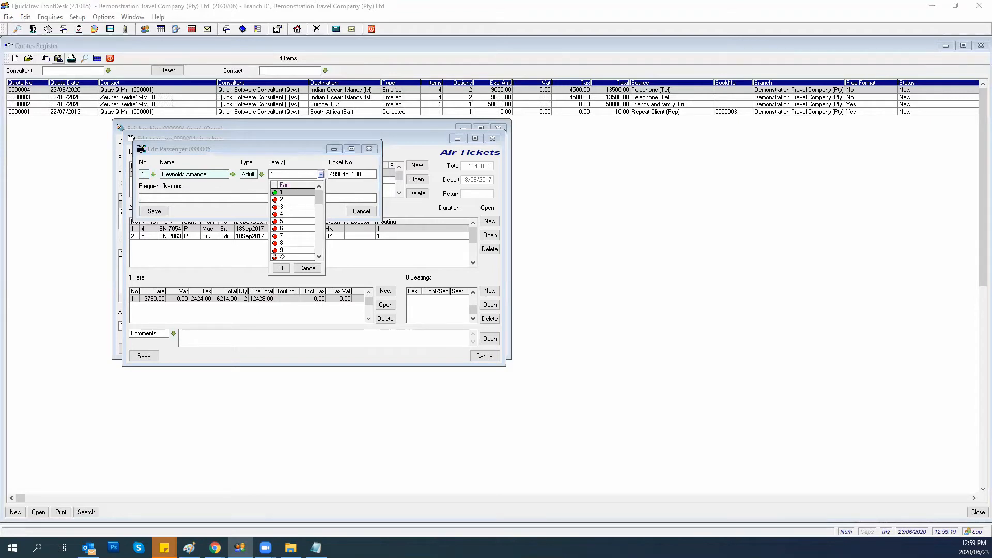
click(281, 268)
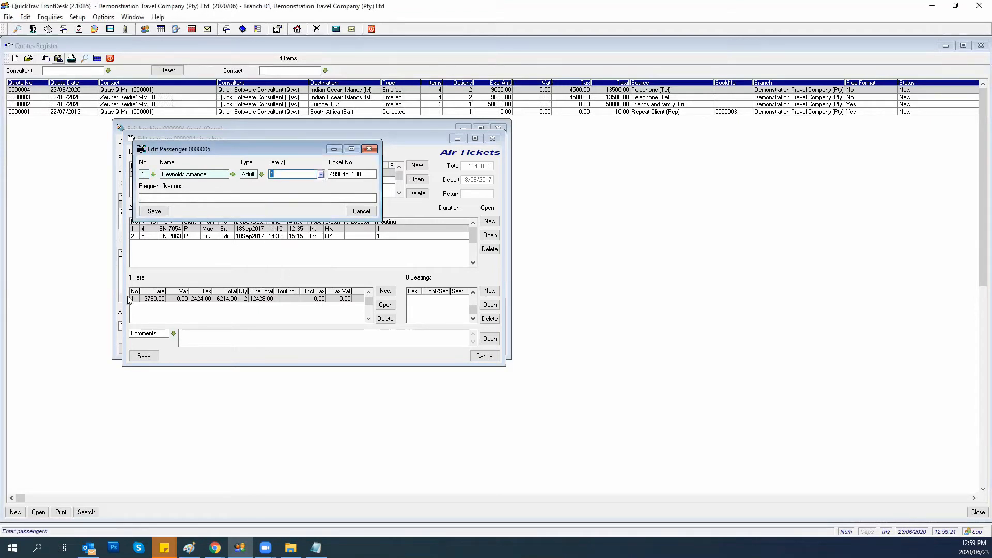
Enter the first passenger's frequent flyer number and save the passenger details.
click(150, 197)
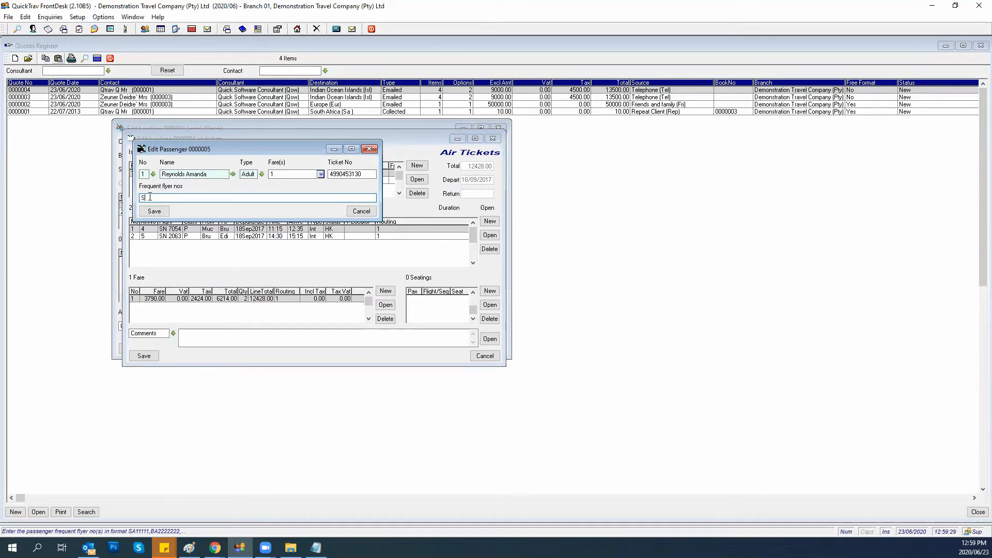
click(153, 212)
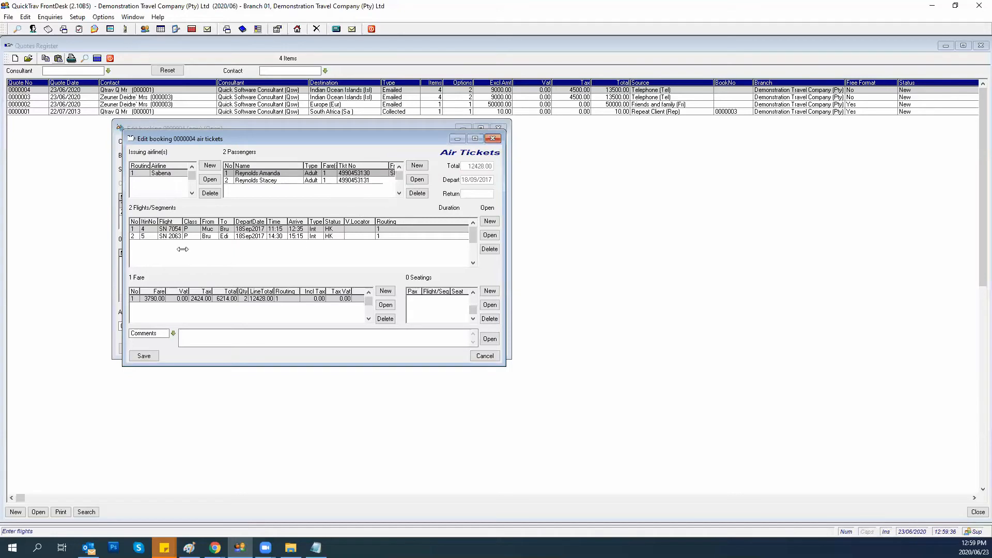
Resave the first flight segment and discard the blank new flight 0000006.
double_click(150, 232)
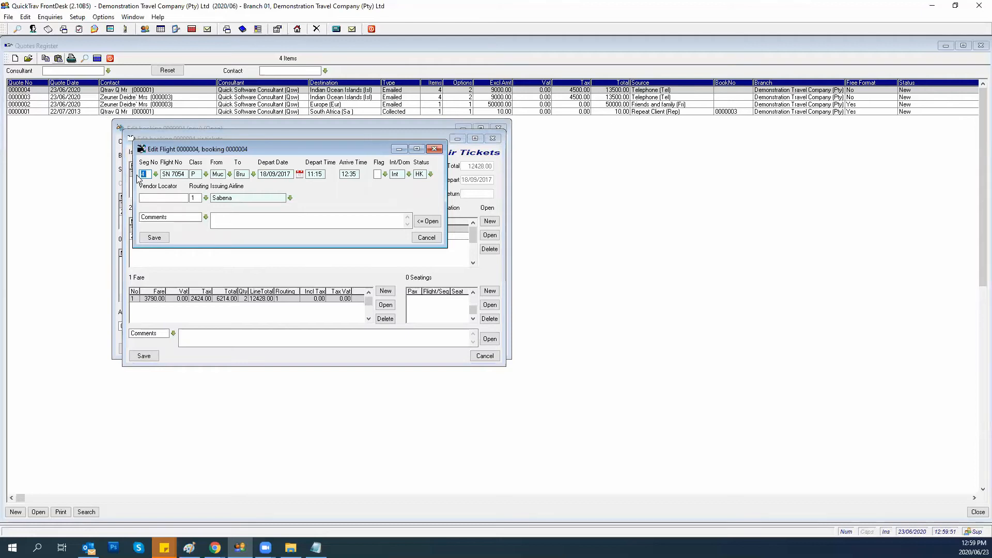
click(143, 174)
click(154, 238)
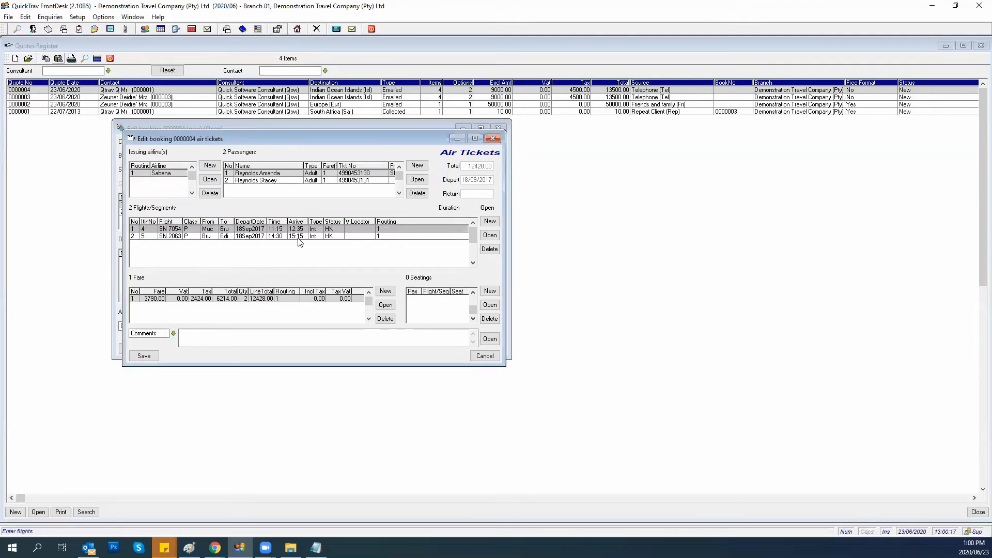
click(489, 223)
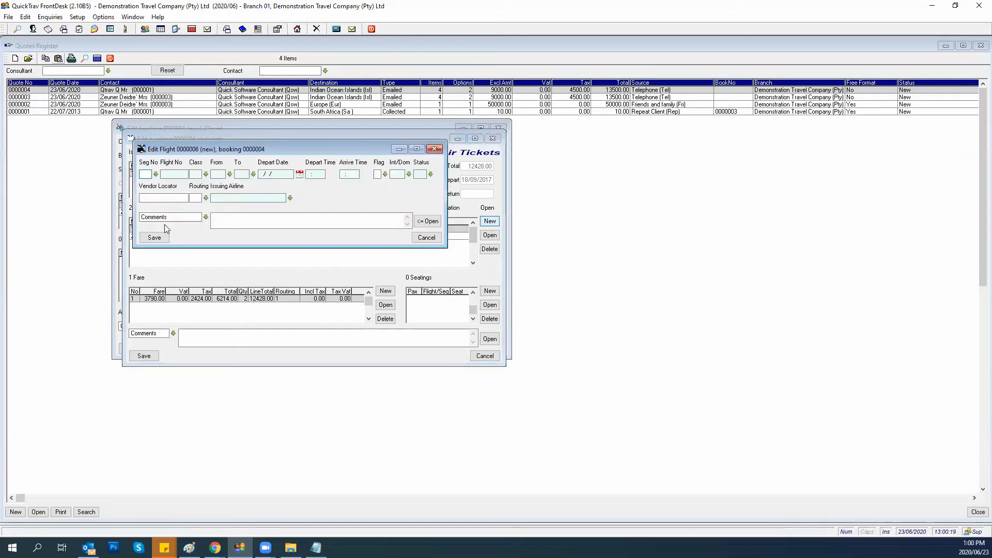
click(424, 238)
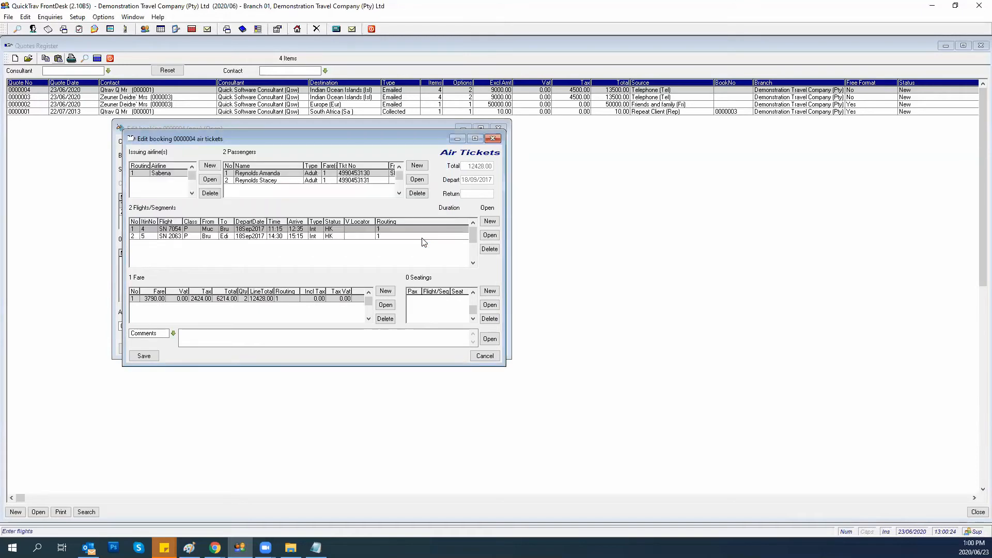
Resave flight SN 2063 Bru–Edi with its routing kept at 1.
double_click(222, 237)
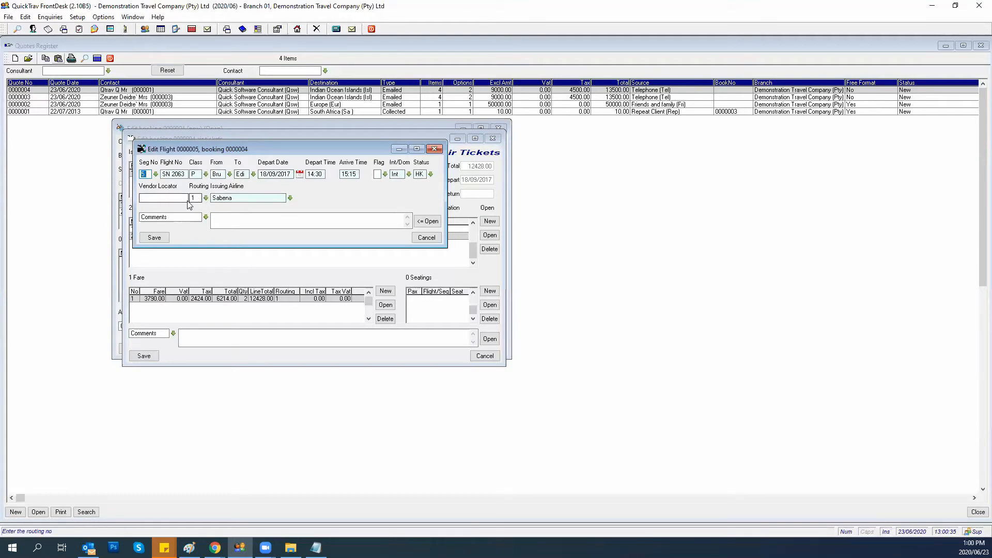
click(206, 198)
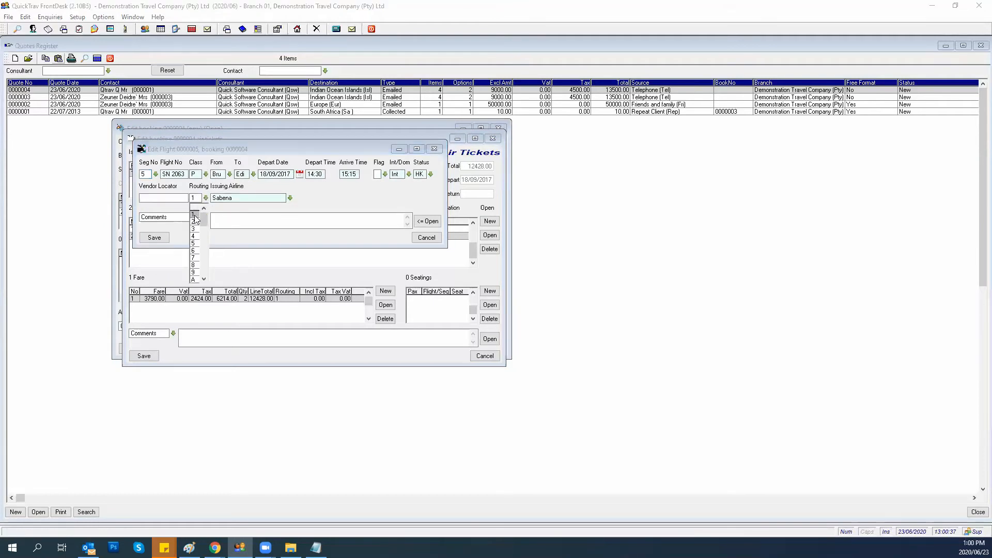
click(195, 215)
click(156, 236)
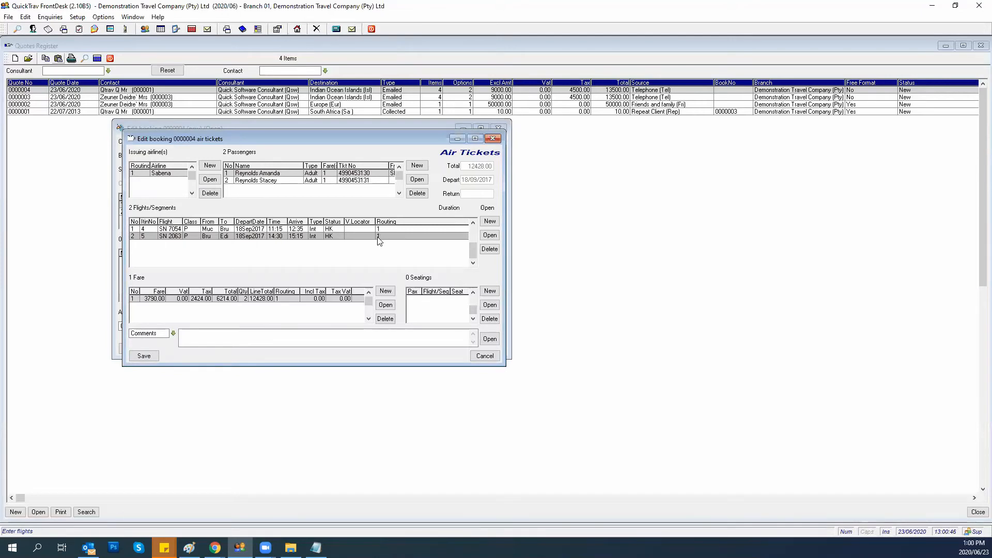
Resave the air-ticket fare unchanged at 3790.00 plus 2424.00 airport tax.
double_click(170, 299)
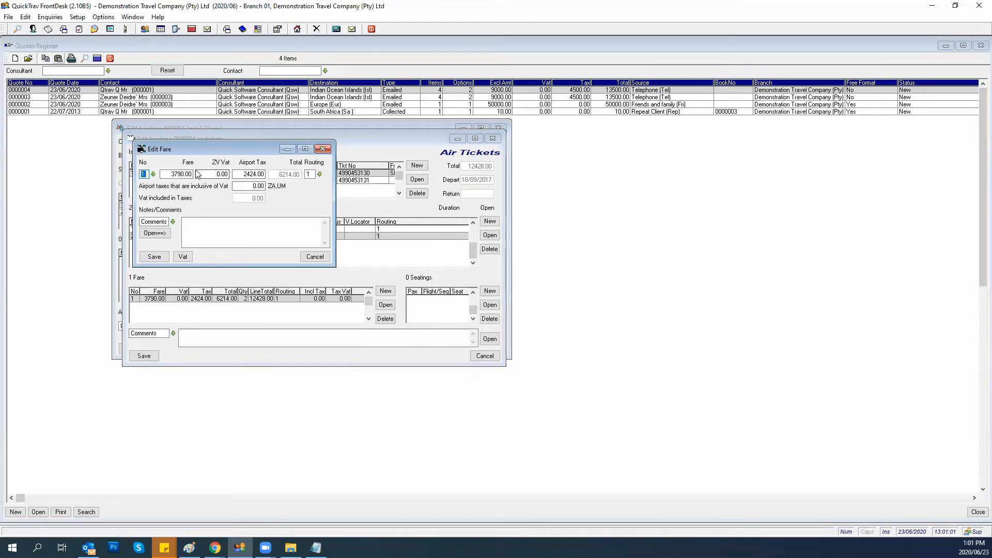
click(154, 257)
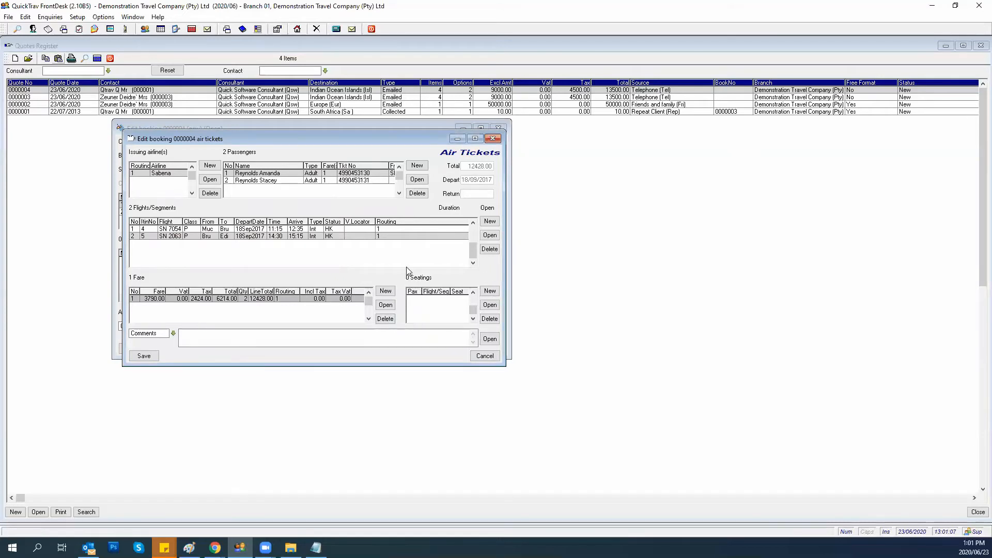
Add a seating giving passenger 1 seat 45C on segment 1.
click(489, 293)
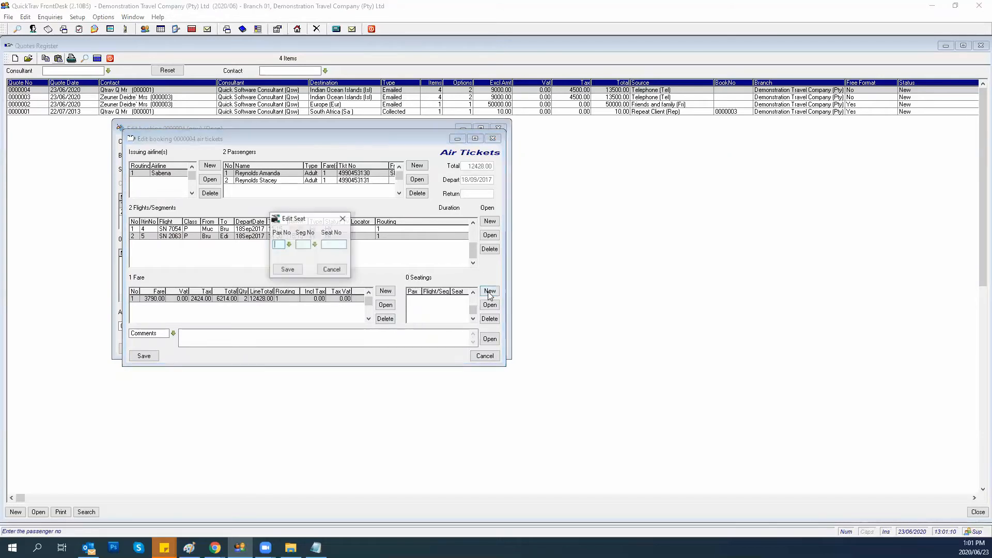
click(309, 246)
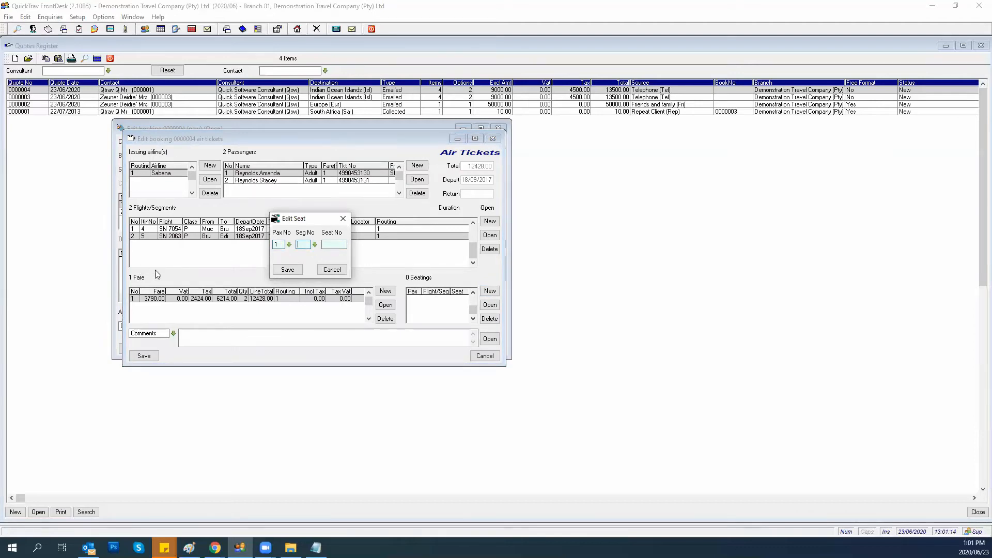
click(315, 245)
click(302, 261)
click(333, 244)
text(45C)
click(288, 270)
Add a second seating giving passenger 1 seat 23A on segment 2.
click(489, 292)
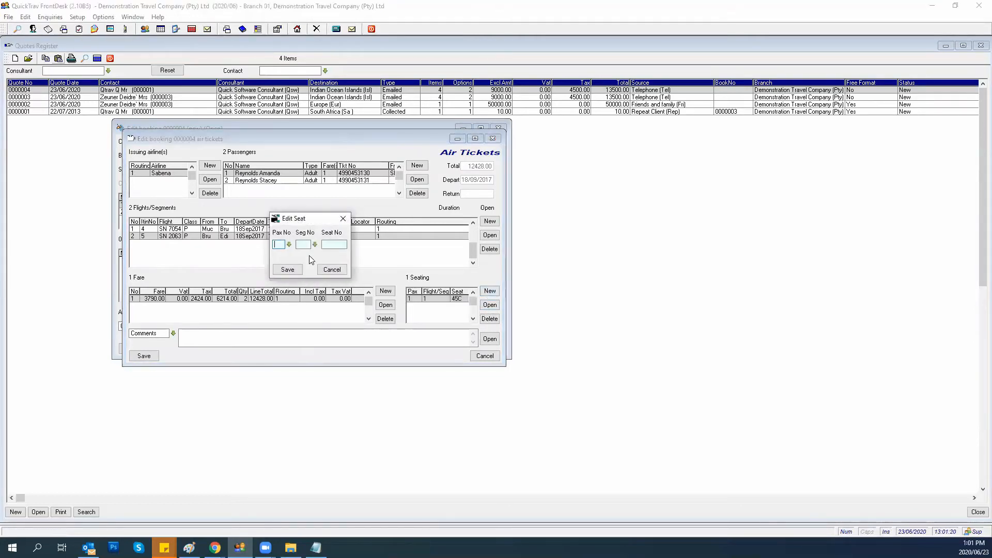
text(2)
click(331, 244)
text(23A)
click(287, 269)
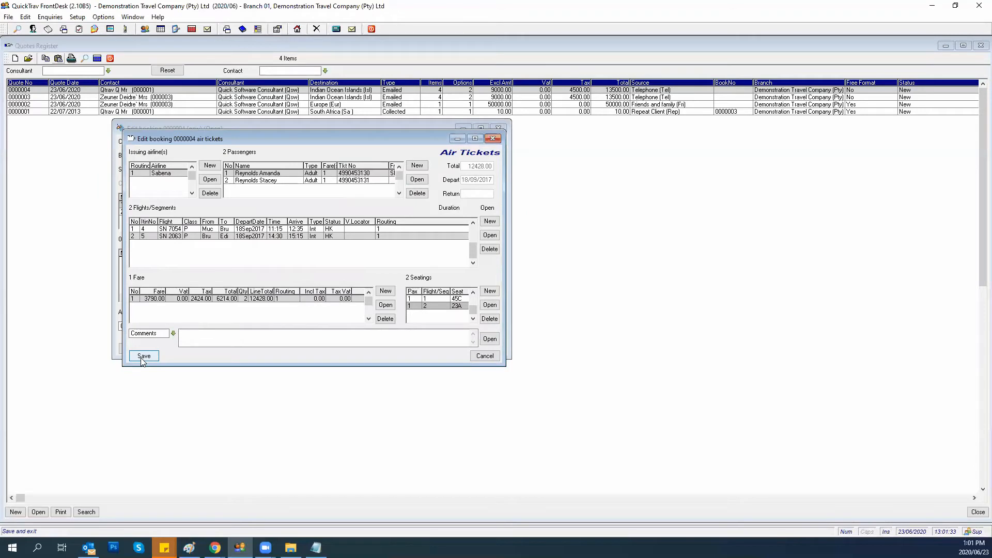
Keep the type as Comments and enter 'Directly underneath the Air Tickets section' as the air-ticket comment.
click(173, 334)
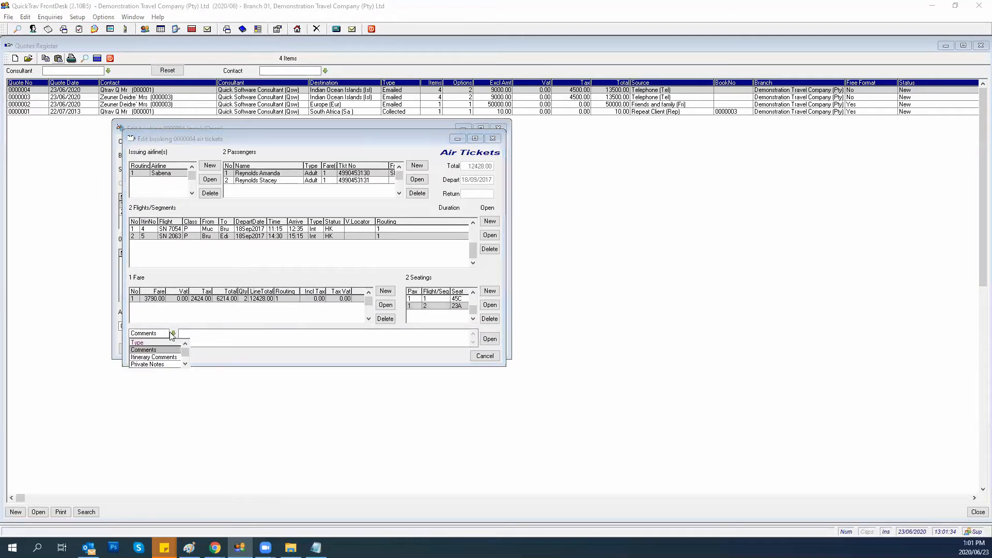
click(140, 351)
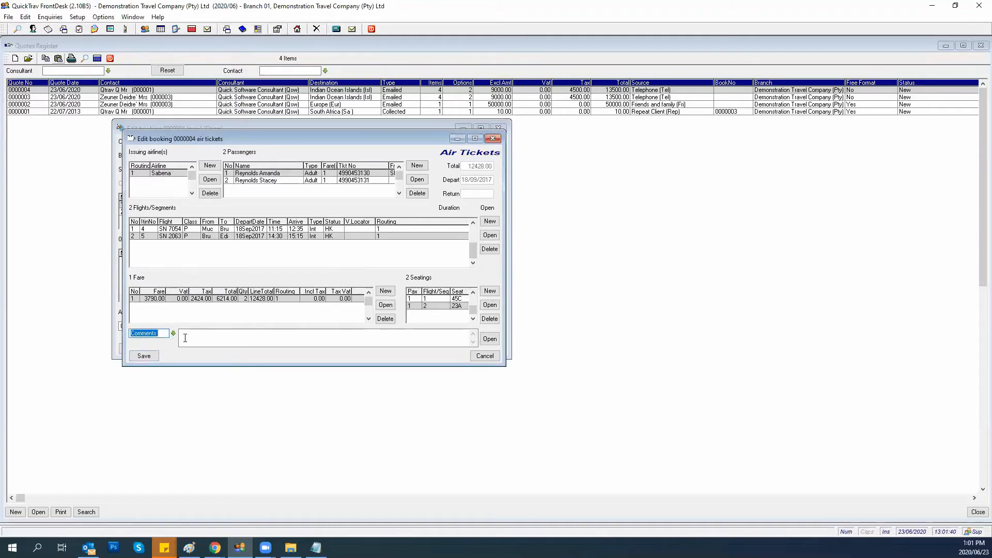
key(Tab)
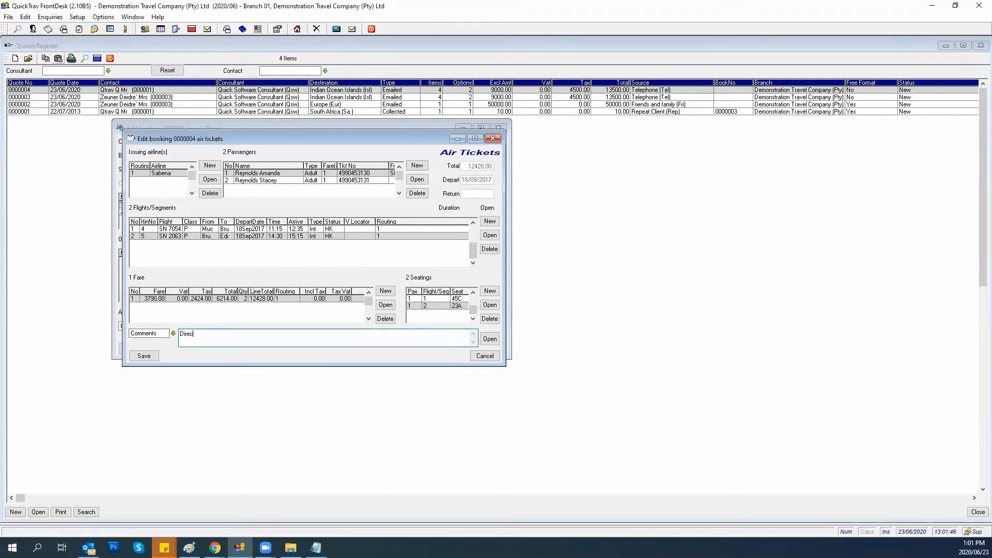
text(Directy)
key(BackSpace)
text(ly underneath the b)
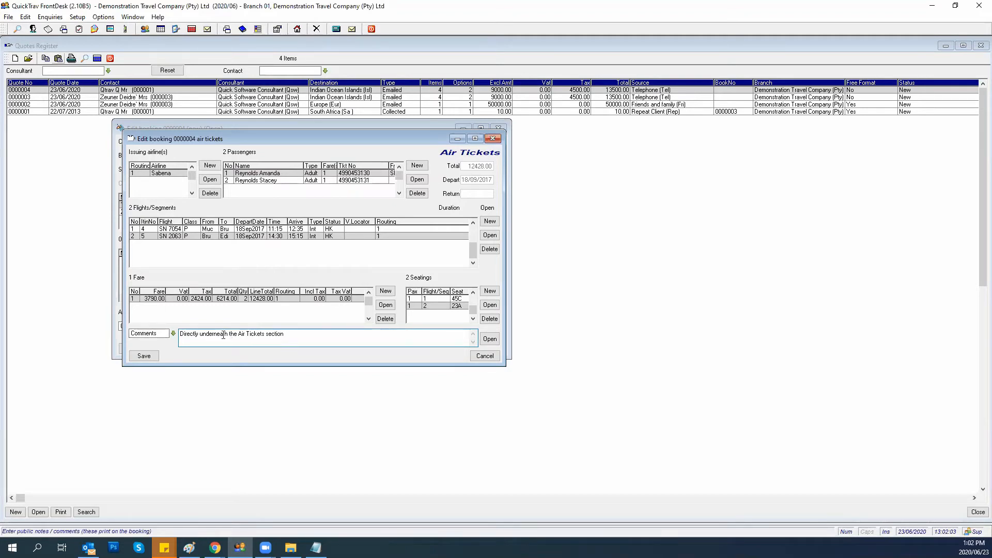
click(174, 334)
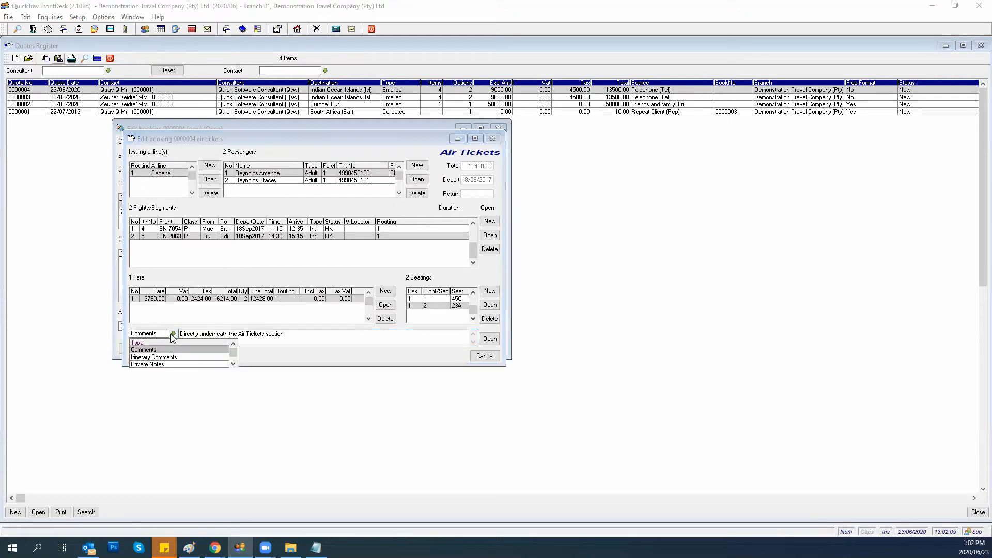
Add the Itinerary Comment 'This will appear in the ITINERARY SECTION... check it out :)' and save the air tickets.
click(154, 358)
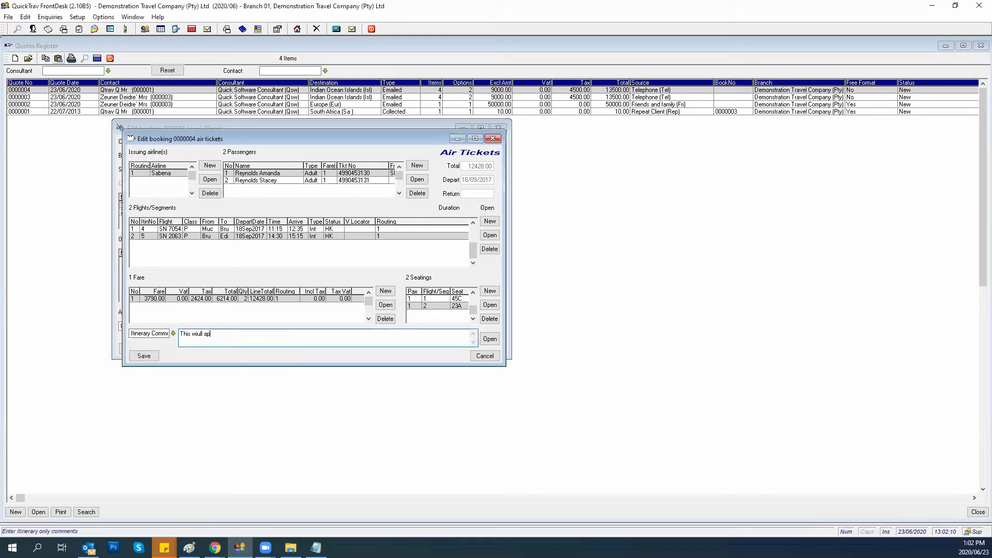
text(This wiu)
key(BackSpace)
text(ll)
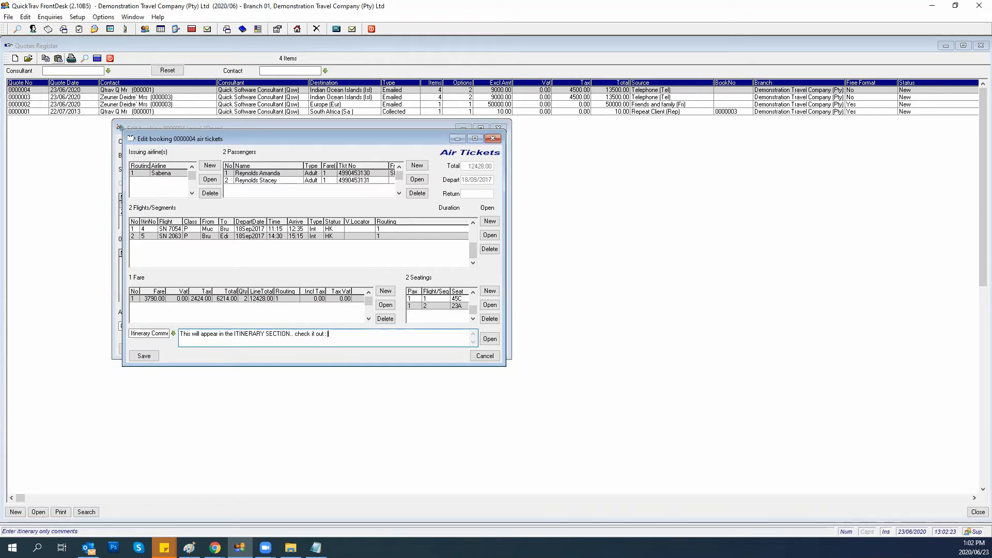
click(144, 356)
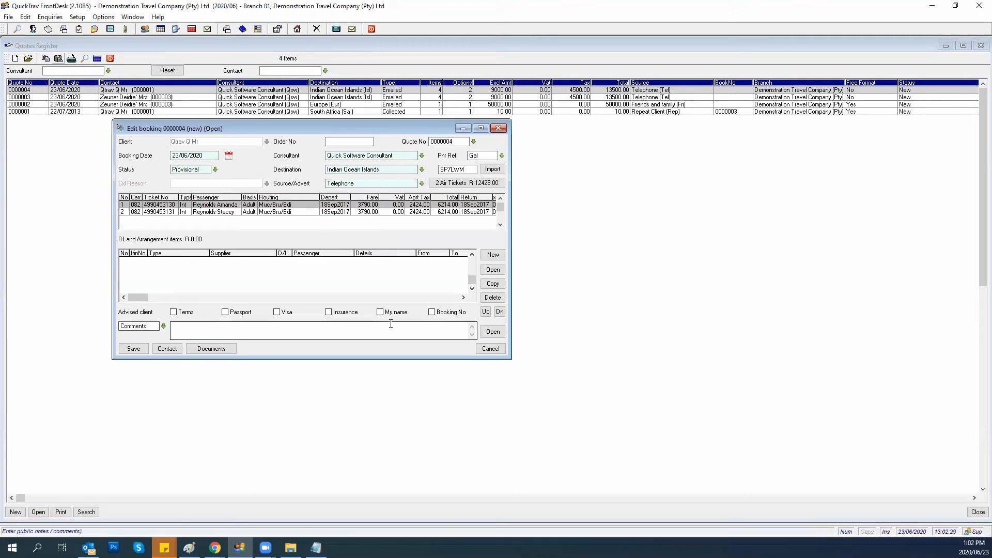
Add an Accommodation item for the client at Qtrav Sleep Well, marked International.
click(493, 255)
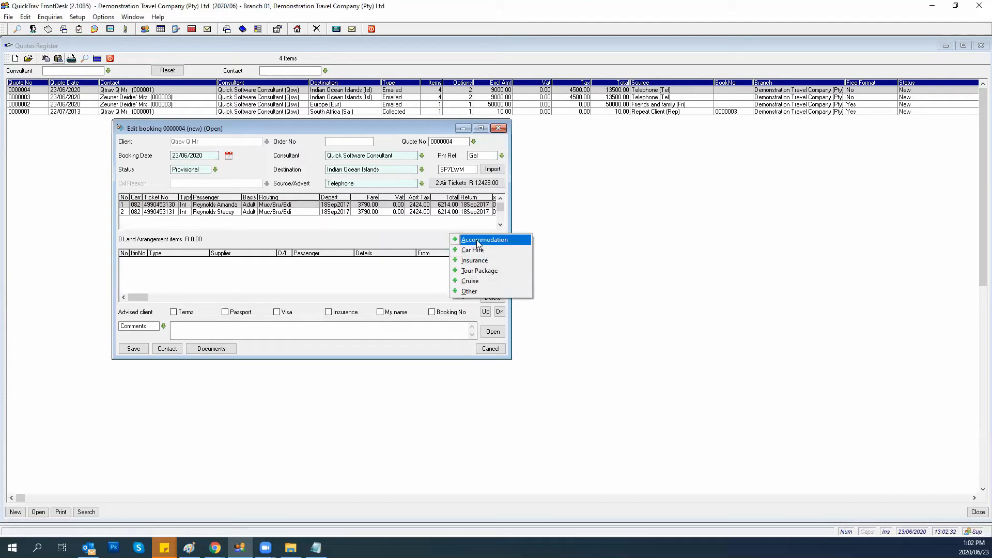
click(470, 244)
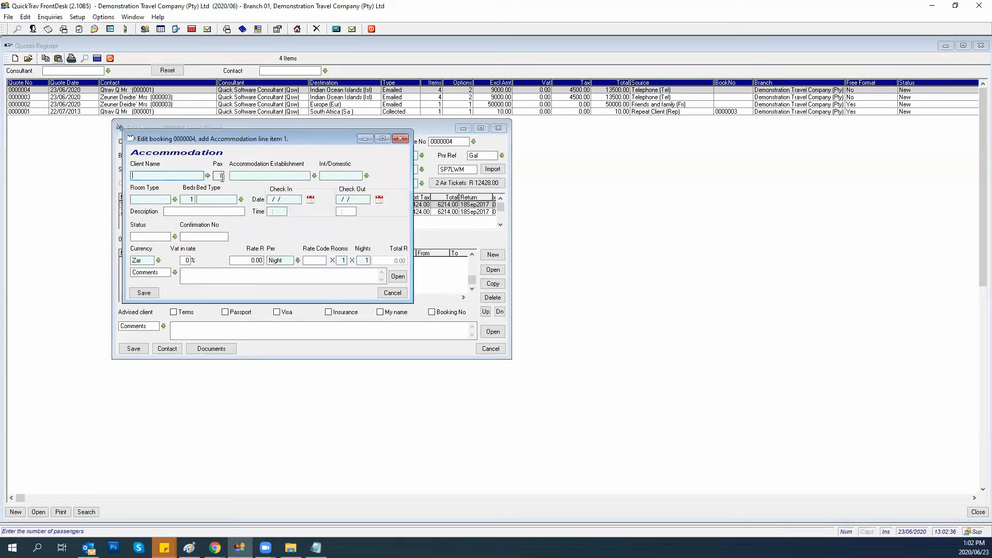
click(207, 176)
click(141, 191)
click(247, 178)
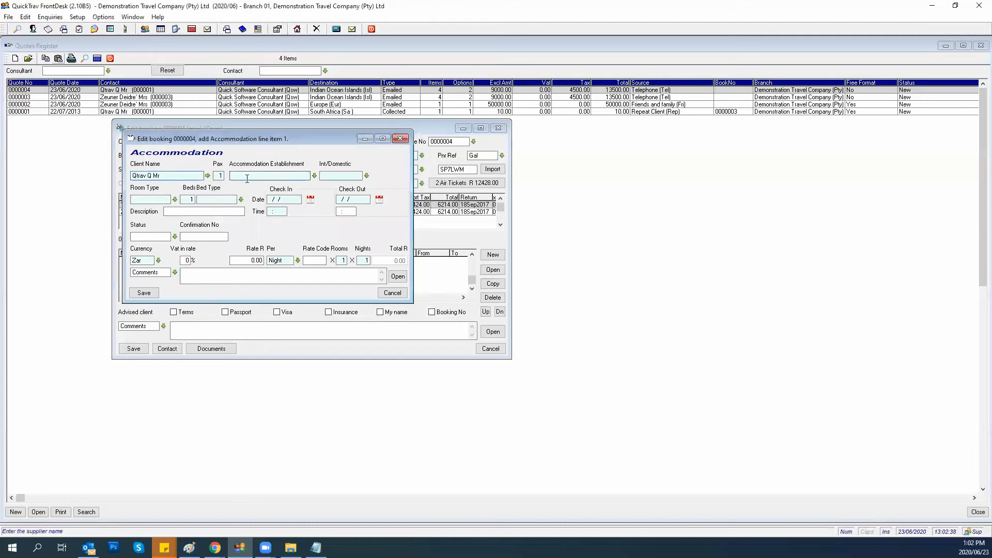
text(s)
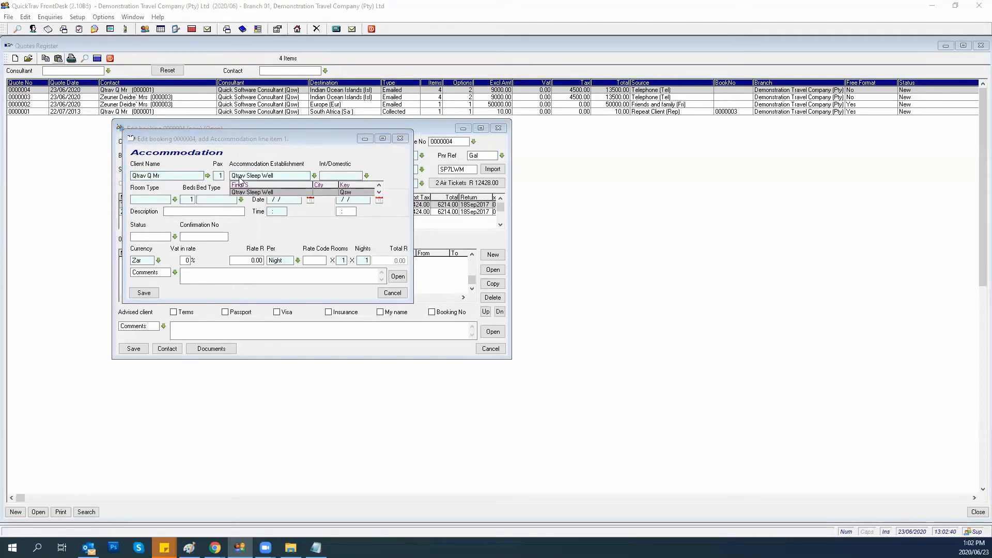
click(242, 193)
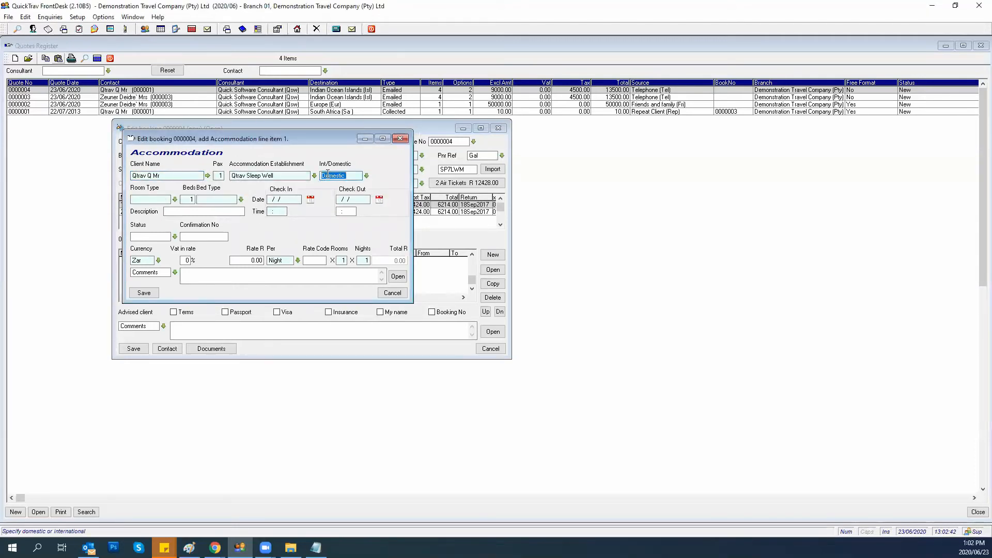
text(International)
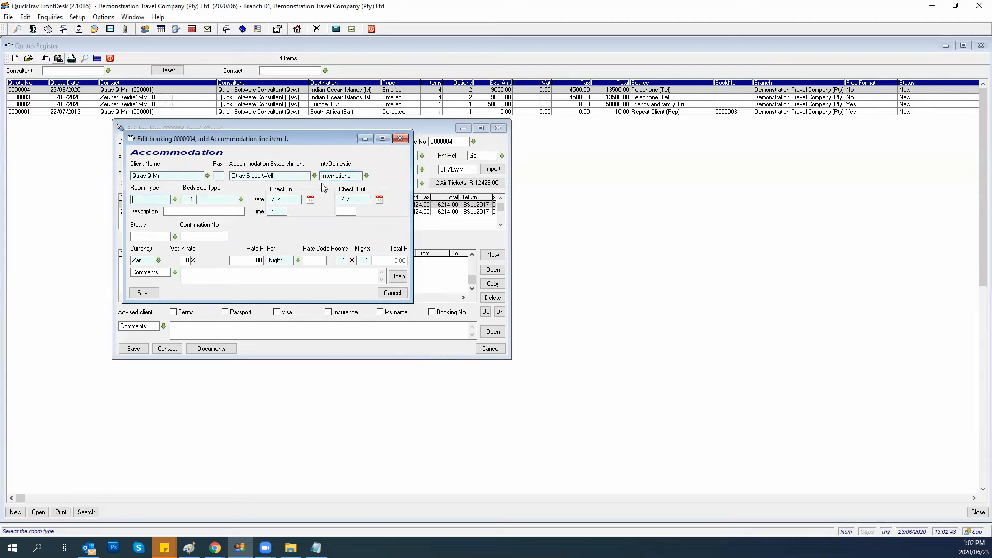
key(Tab)
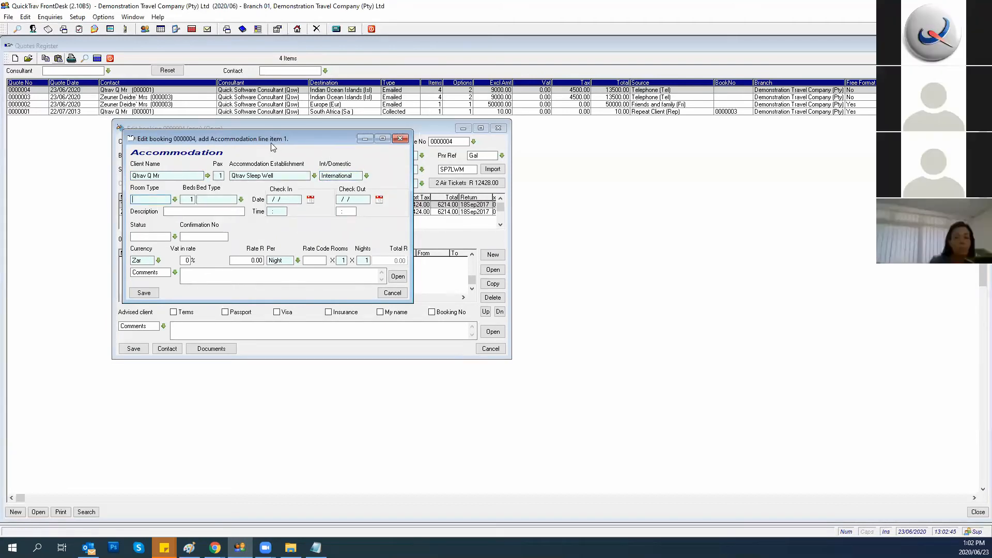
Set the room type to Standard and the bed type to Queen Size.
drag(270, 143, 451, 166)
click(356, 223)
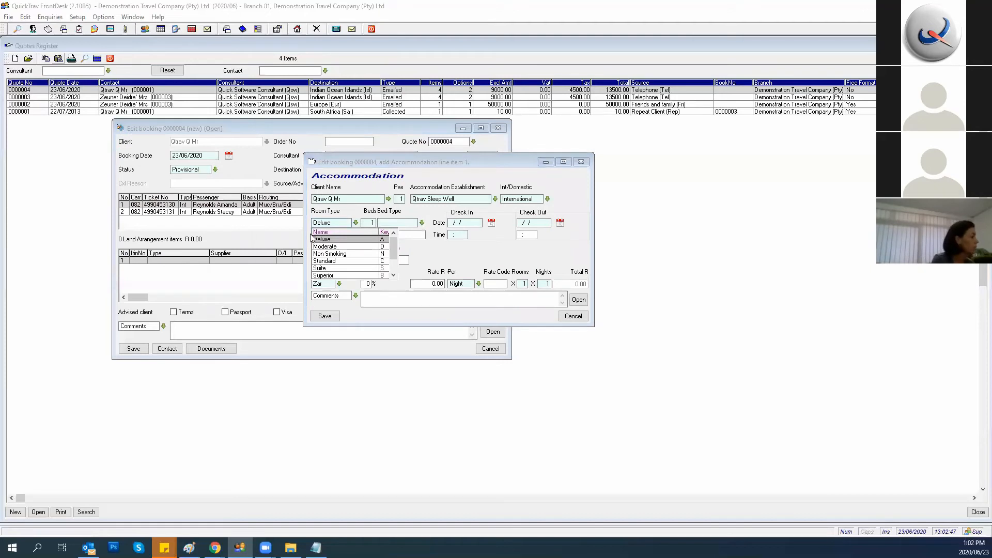
click(321, 261)
click(407, 221)
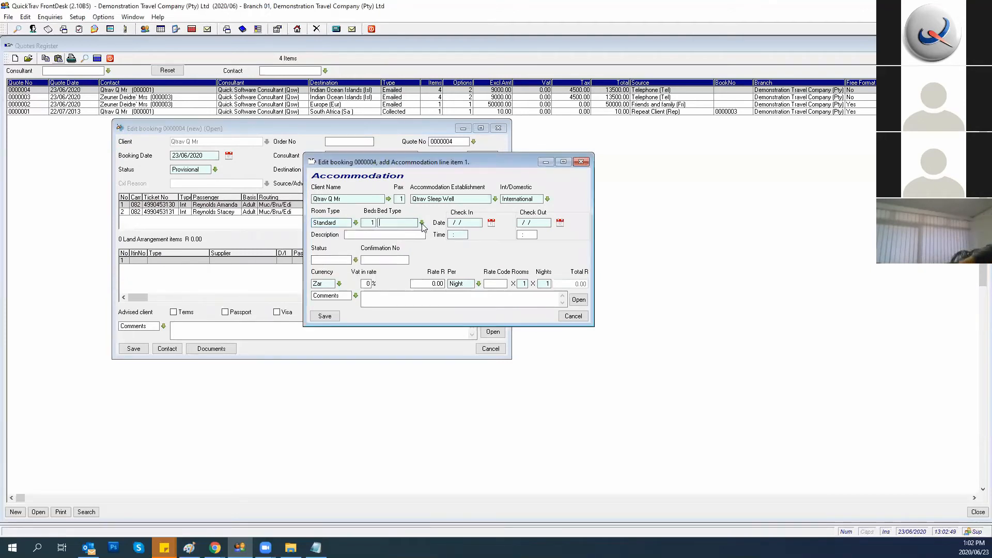
click(422, 222)
click(392, 269)
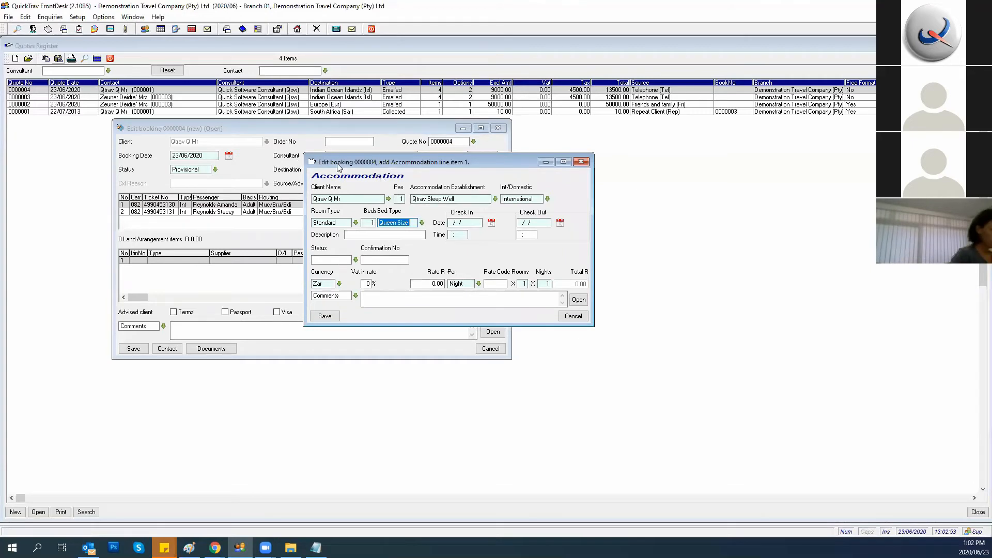
drag(342, 164, 237, 246)
Enter check-in 18/09/2020, set status Un-Confirmed at rate 1500, and save the accommodation line.
key(Tab)
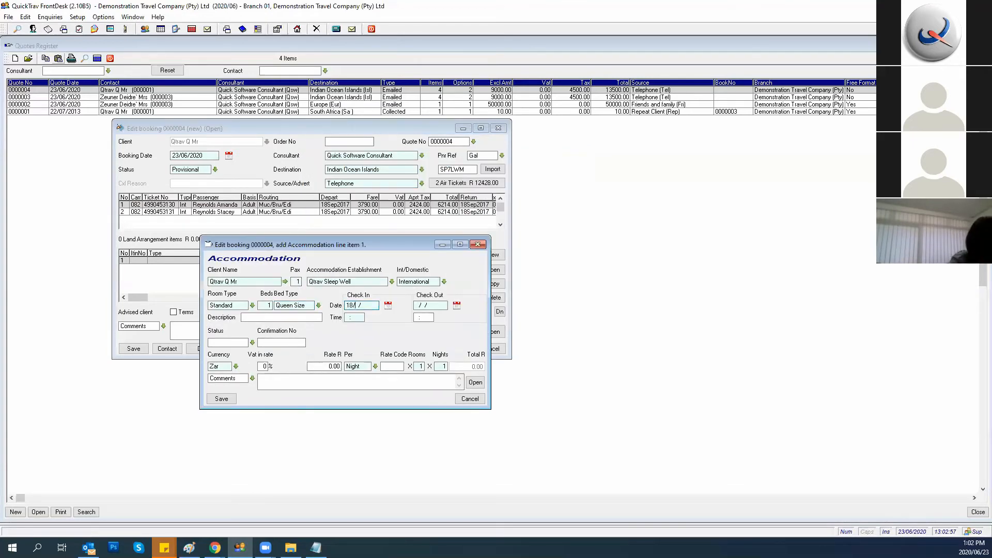
text(18/09/20)
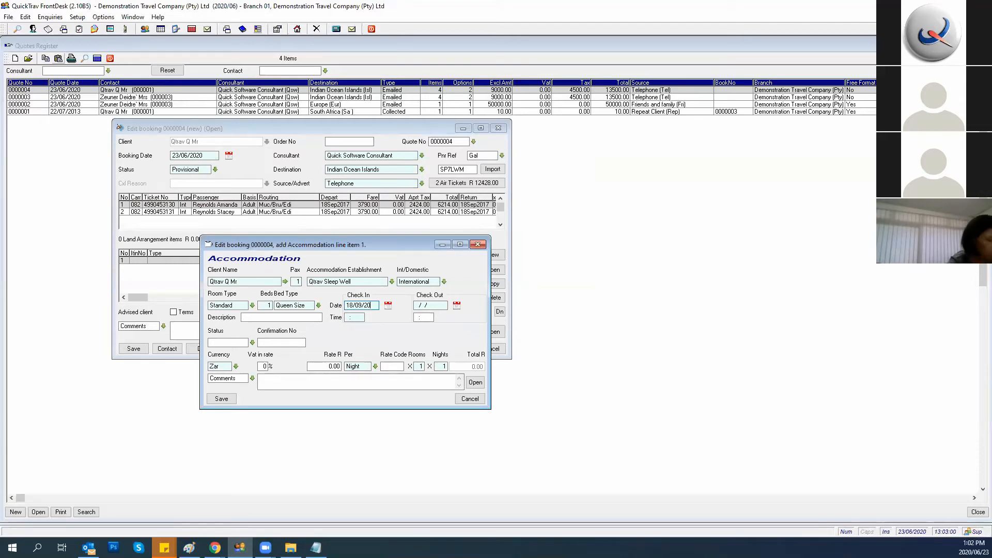
text(17)
key(Return)
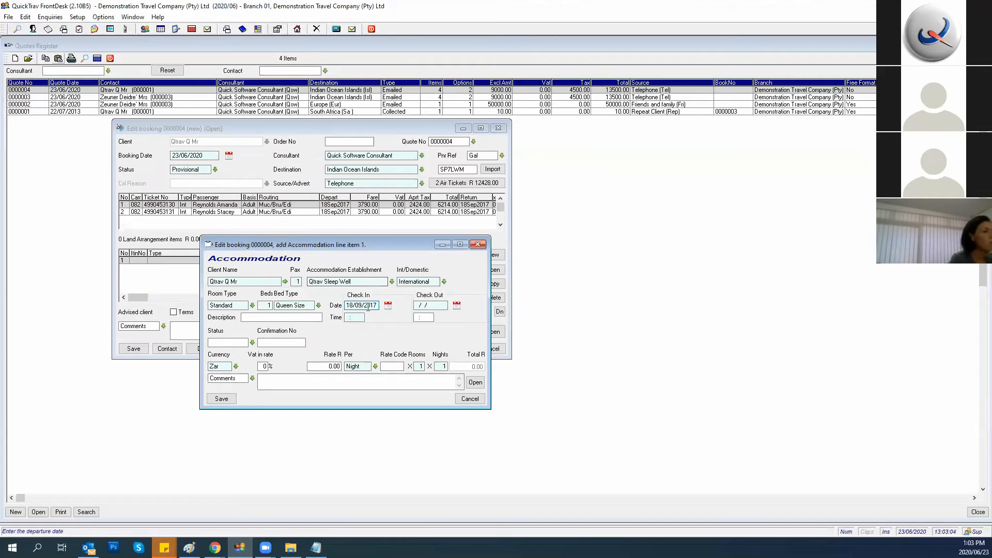
drag(378, 303, 388, 305)
text(020)
key(Tab)
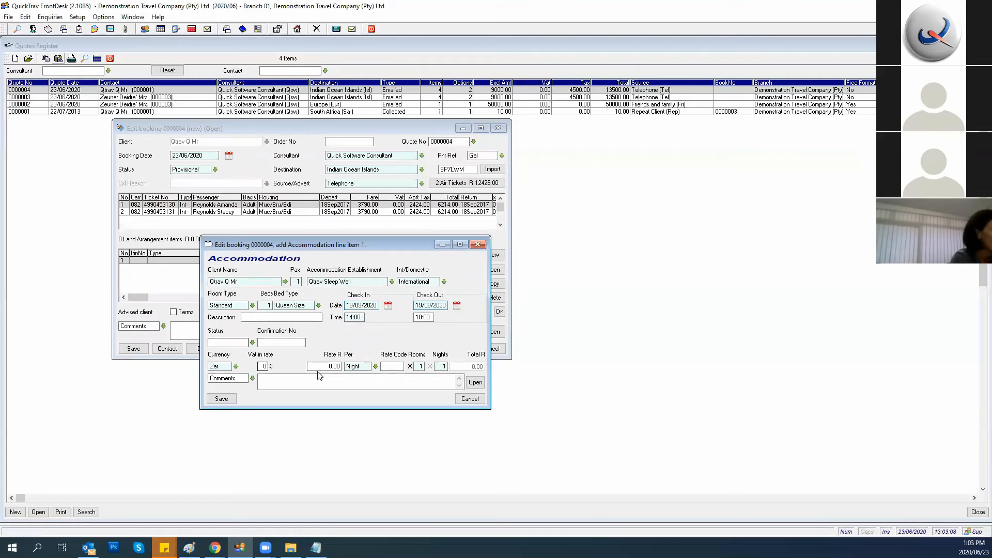
click(246, 341)
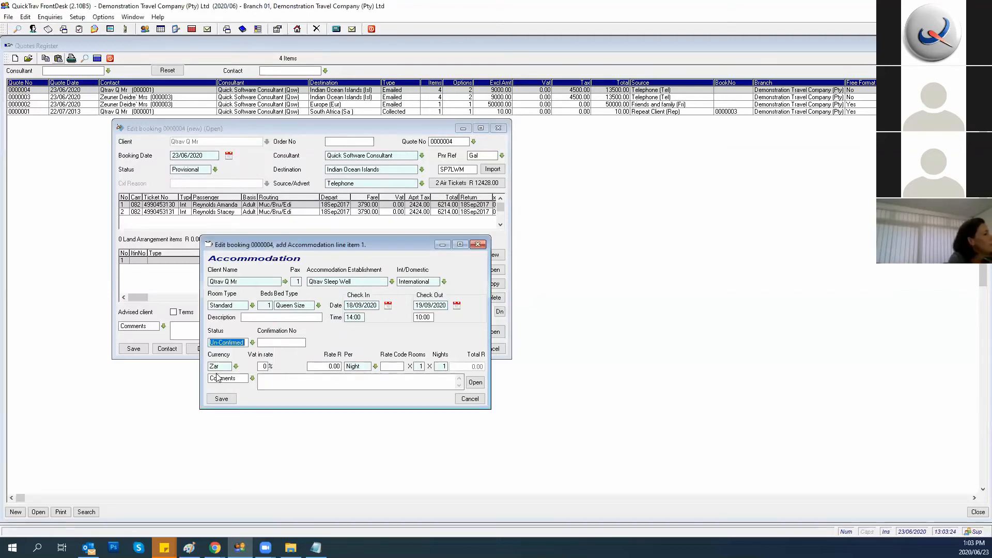
click(220, 373)
click(320, 367)
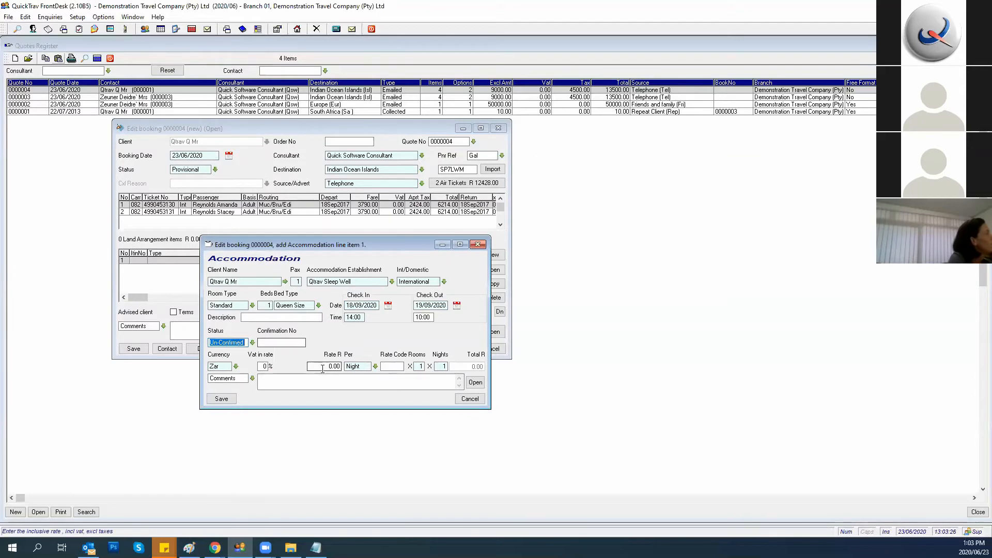
click(221, 401)
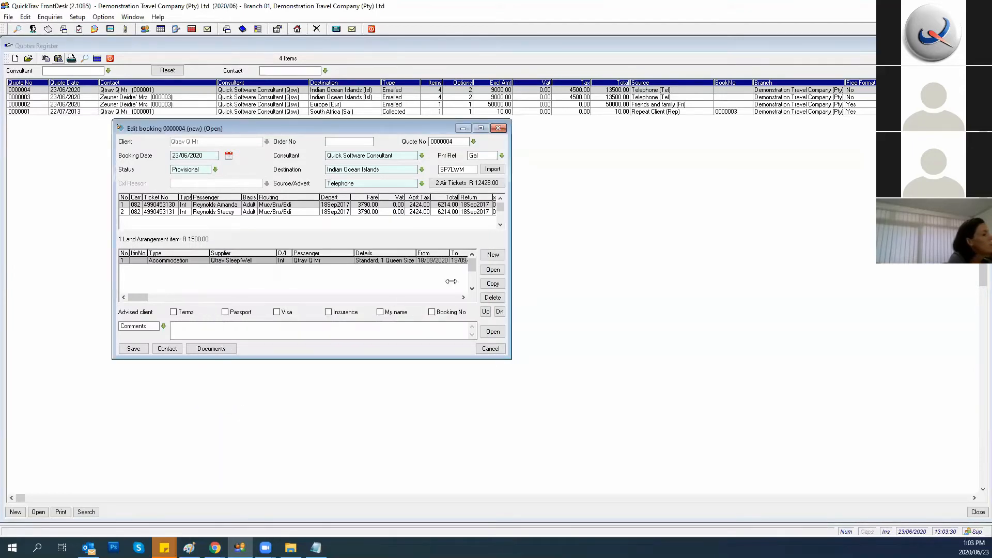
click(491, 255)
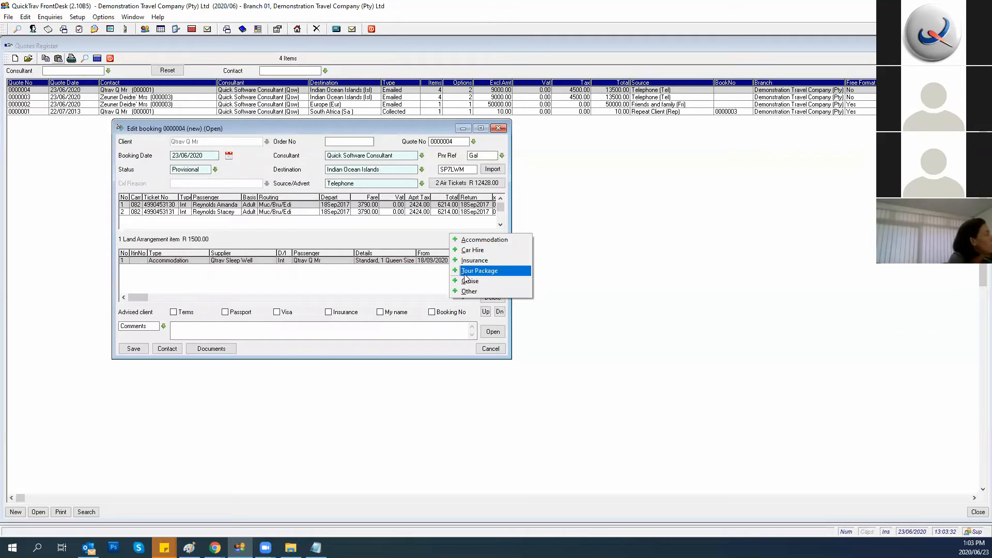
click(469, 292)
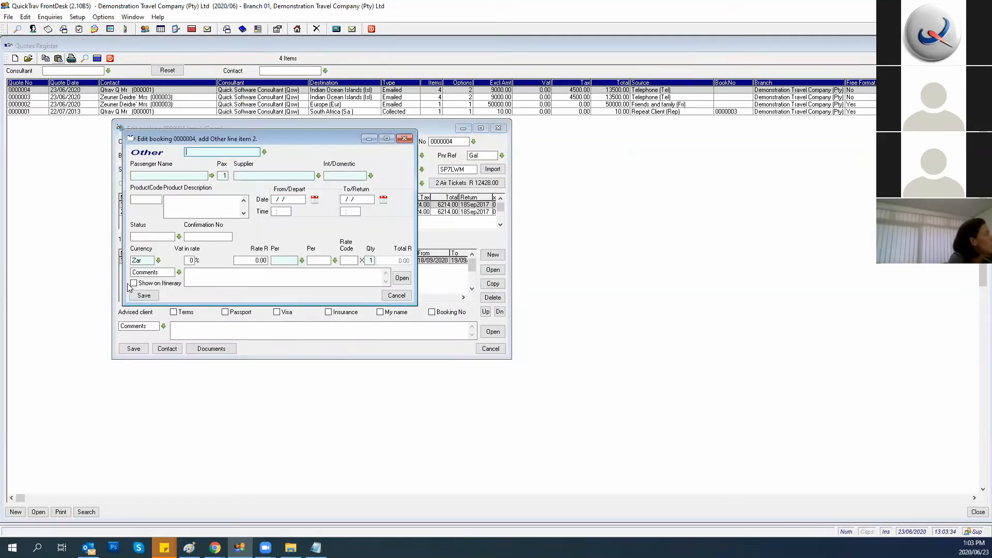
click(265, 152)
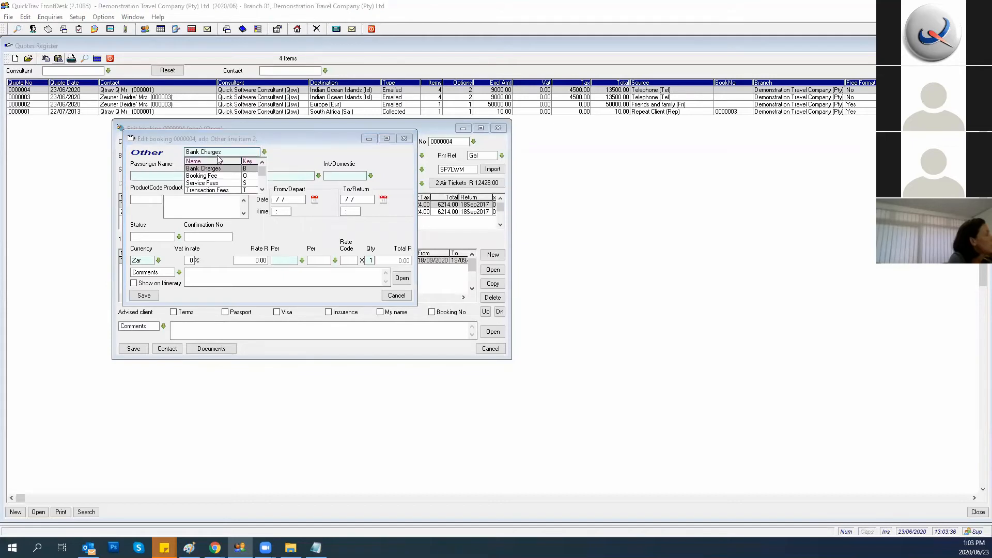
key(t)
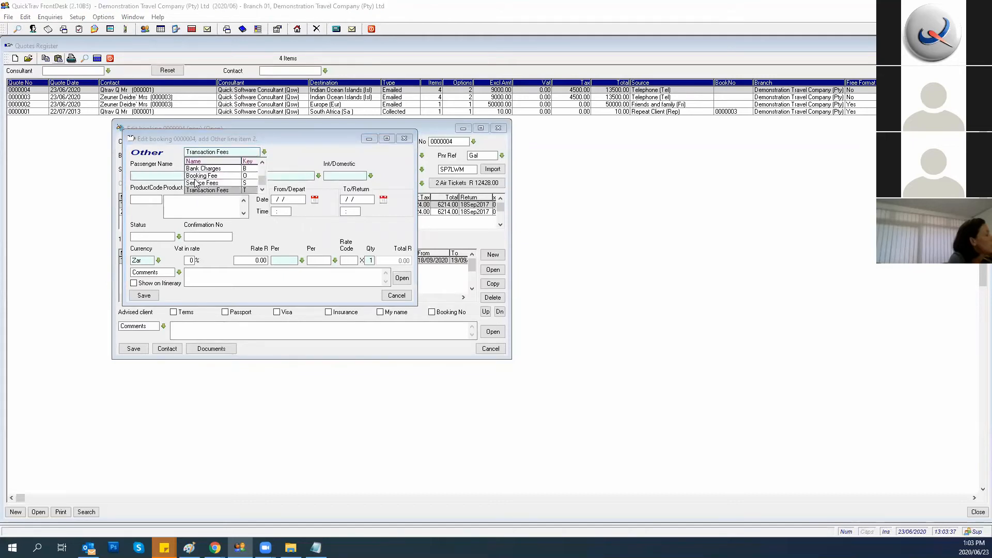
key(o)
click(192, 185)
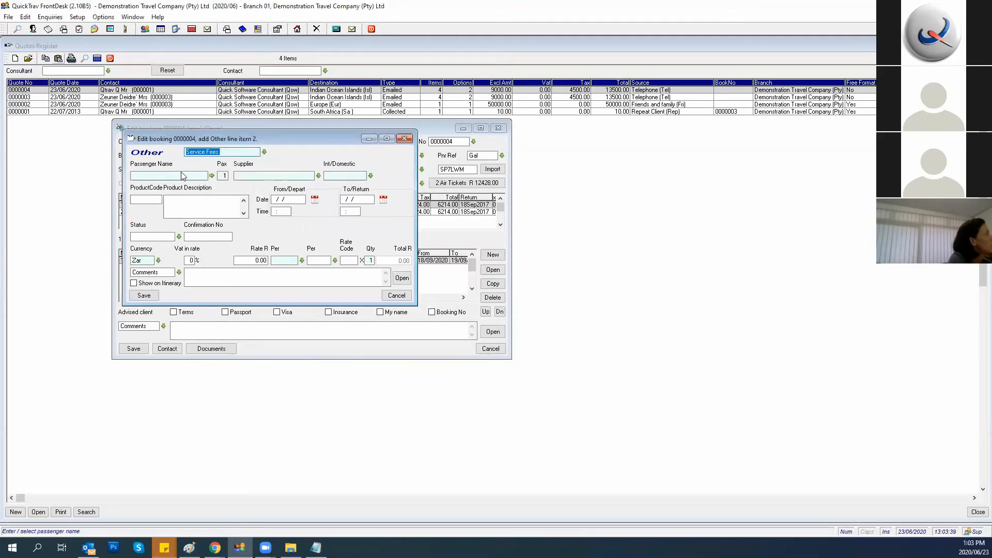
click(211, 176)
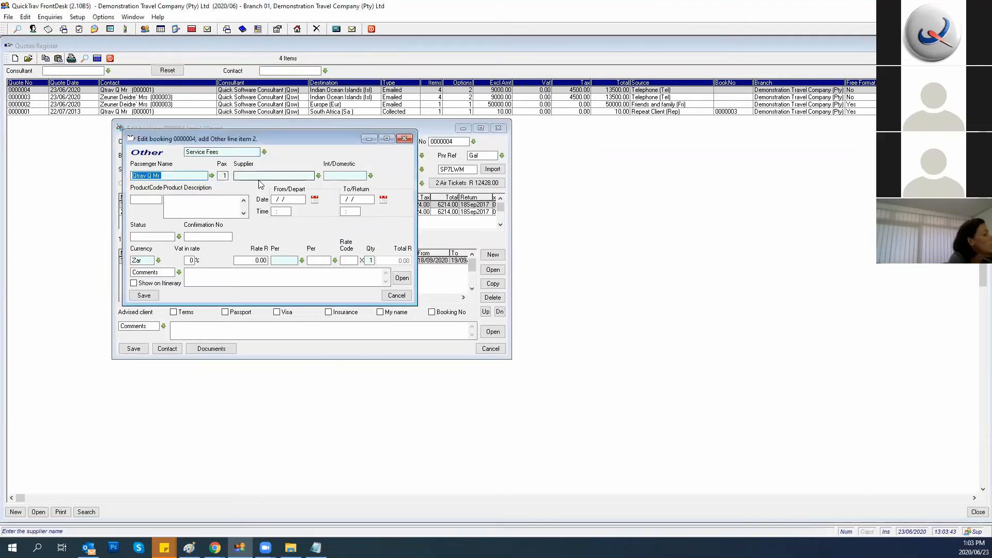
click(319, 176)
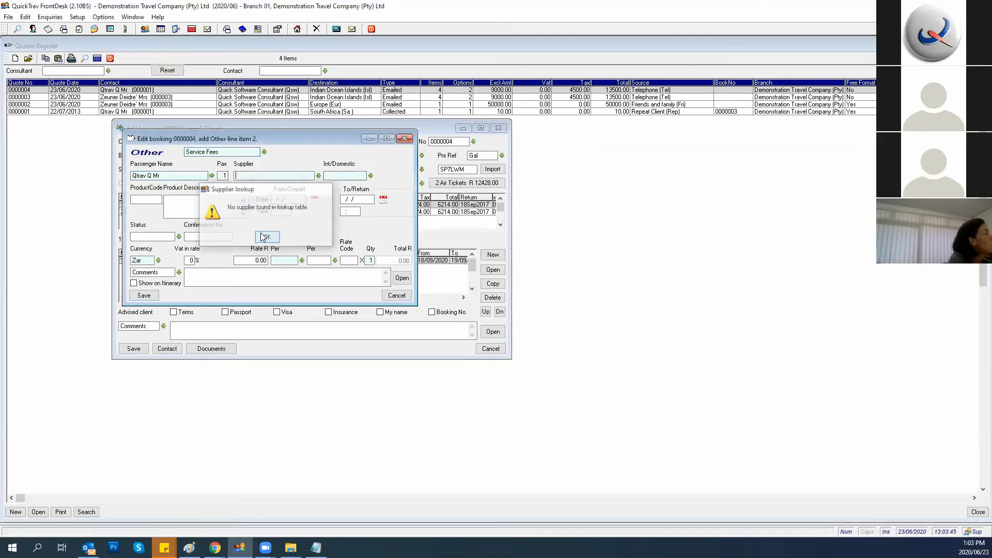
click(268, 237)
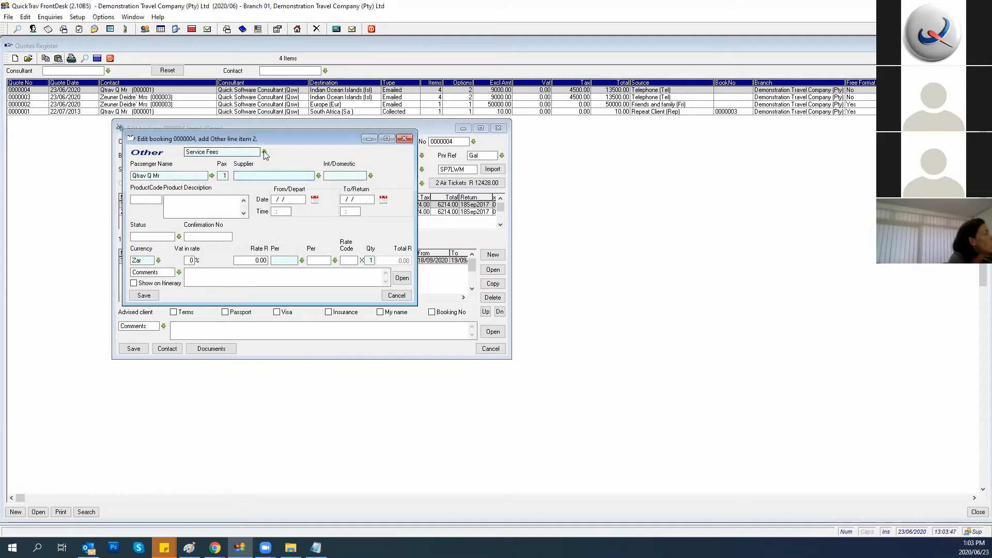
click(397, 295)
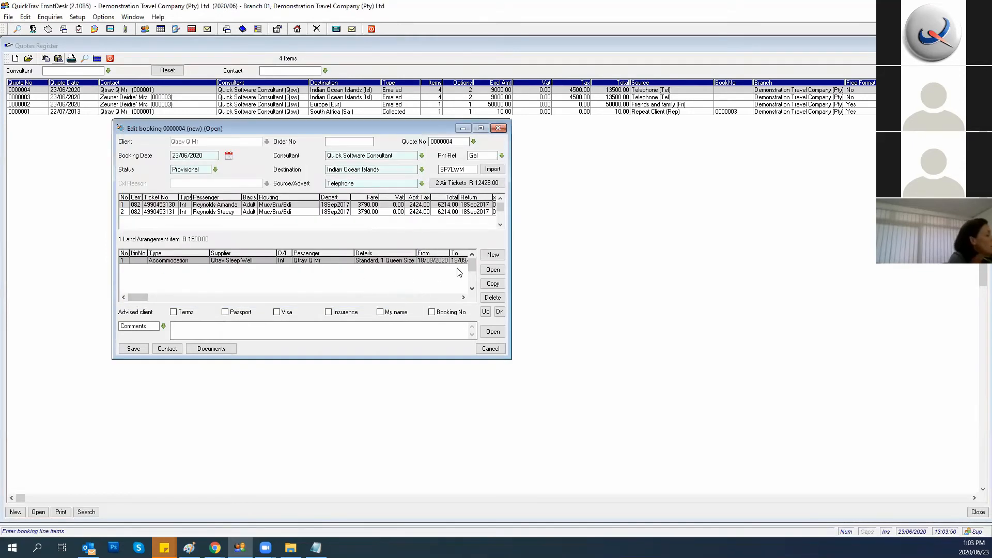
click(493, 255)
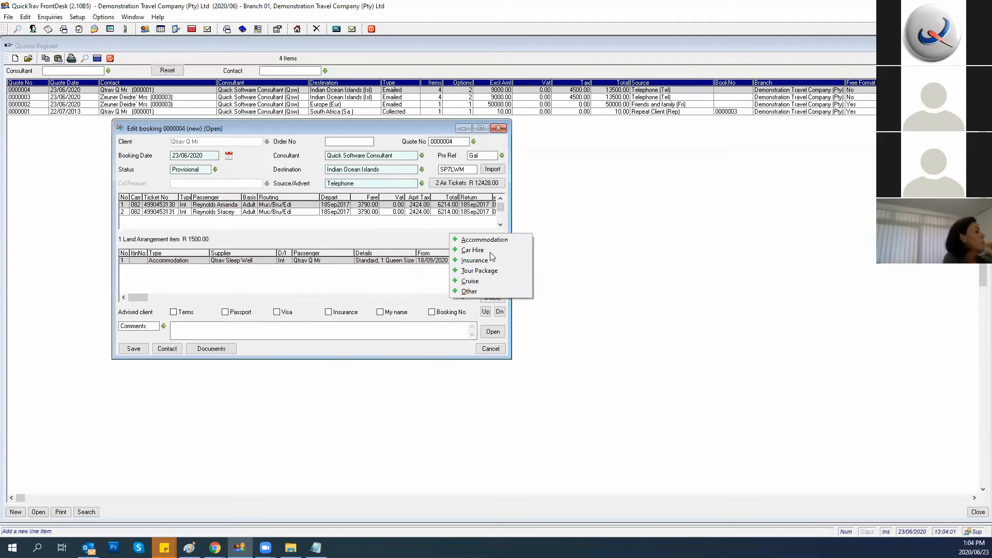
click(491, 259)
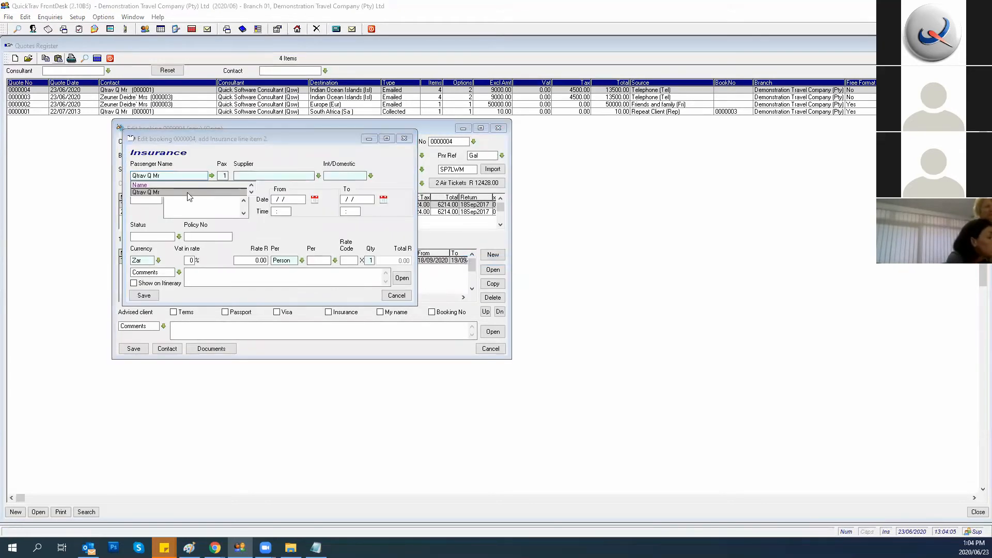
click(187, 192)
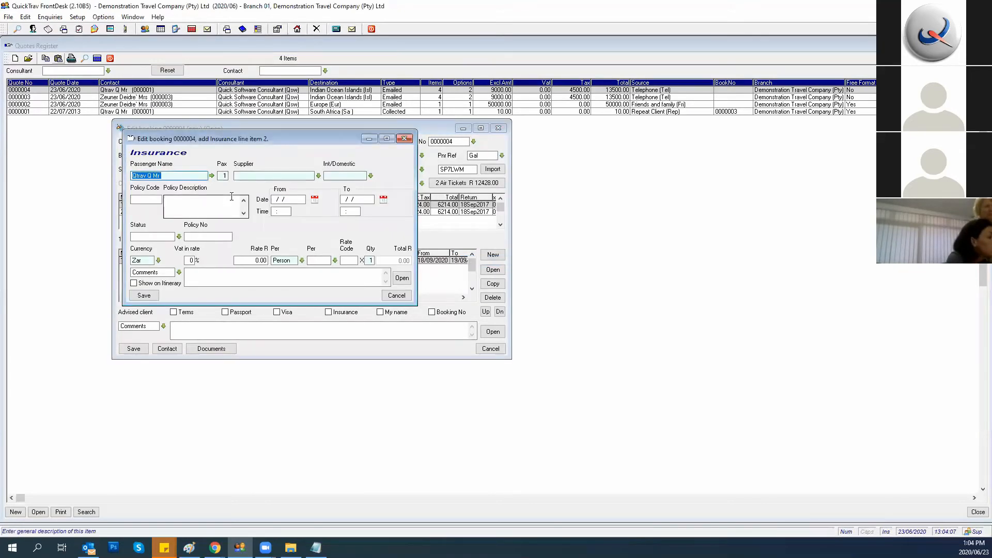
click(319, 176)
click(267, 237)
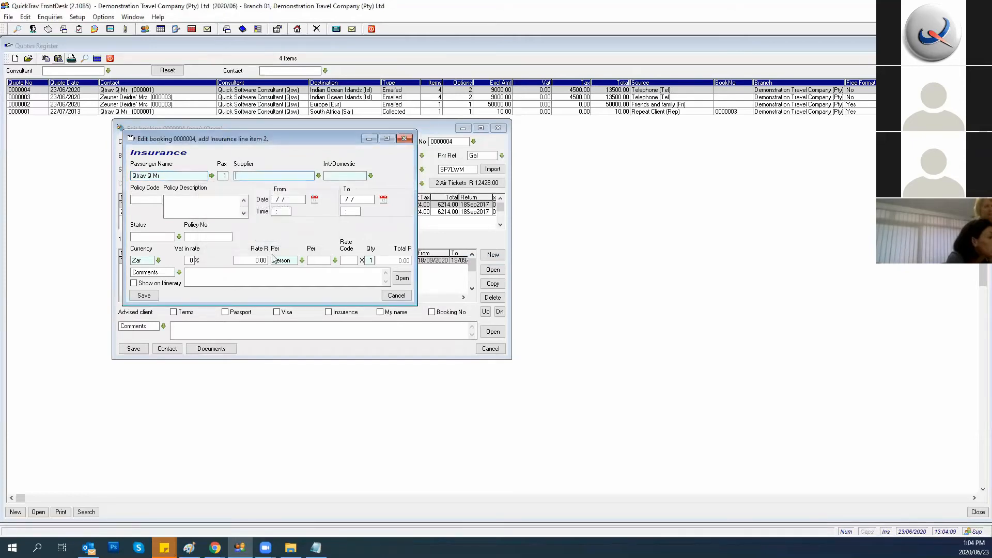
click(396, 295)
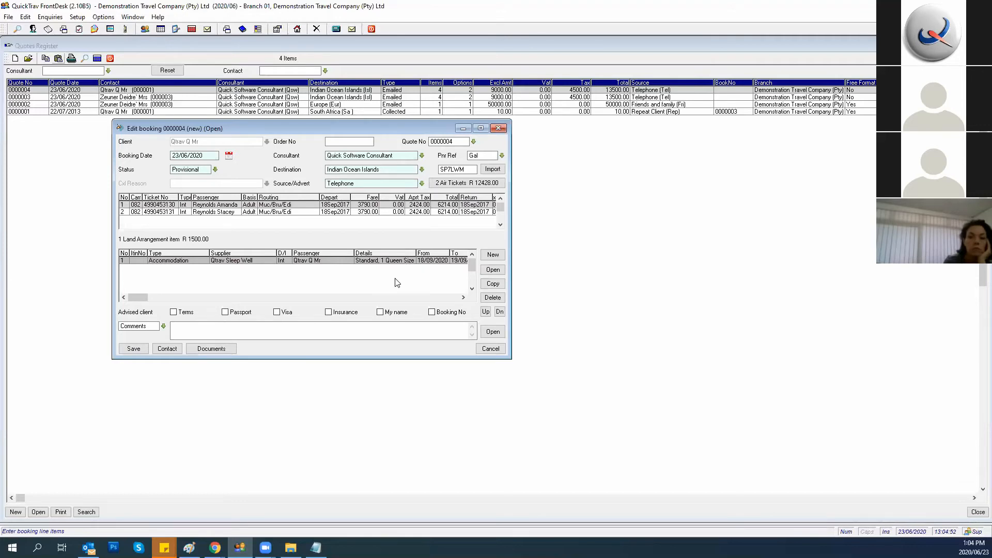
Copy the accommodation line and change the copy's check-in to 15/09/2020 for 4 nights.
click(483, 287)
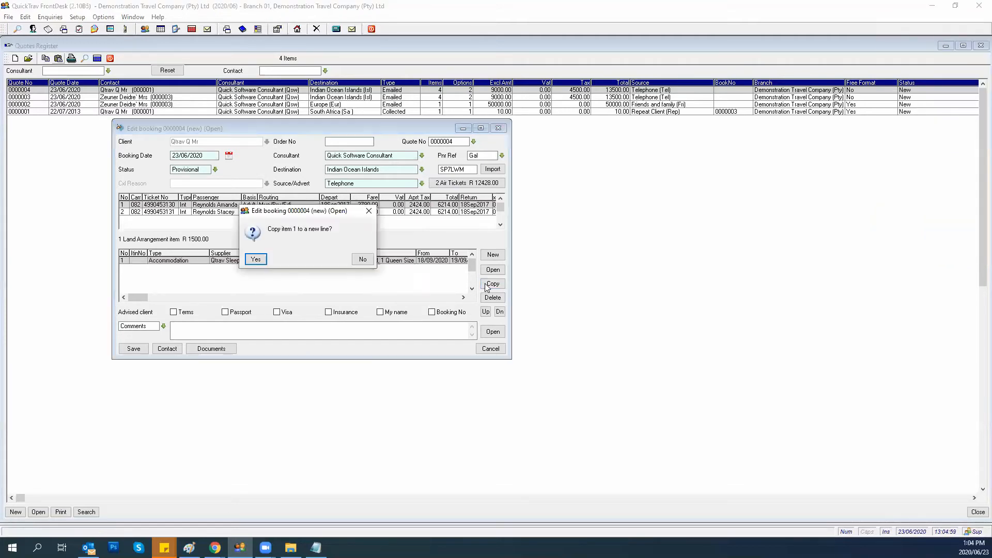
click(256, 259)
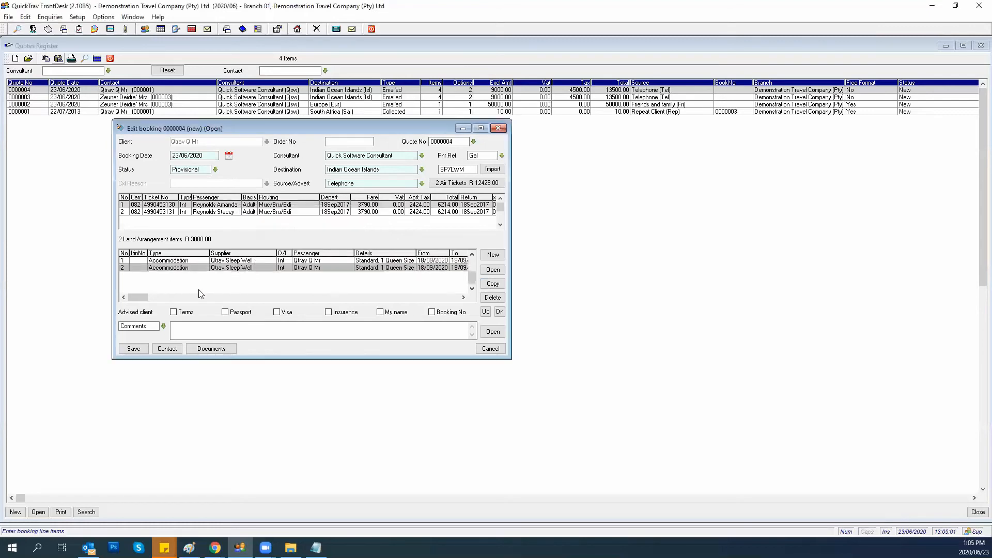
double_click(232, 268)
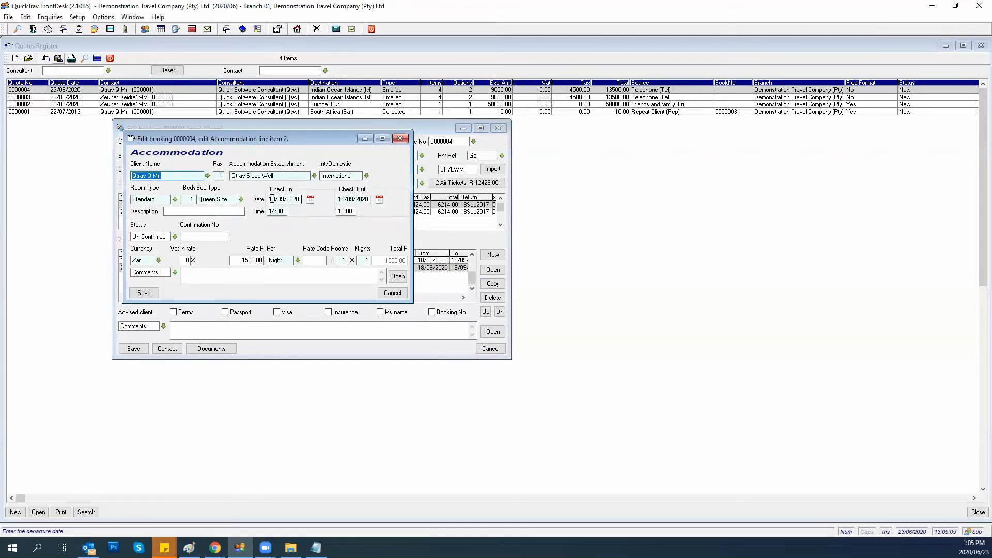
click(269, 200)
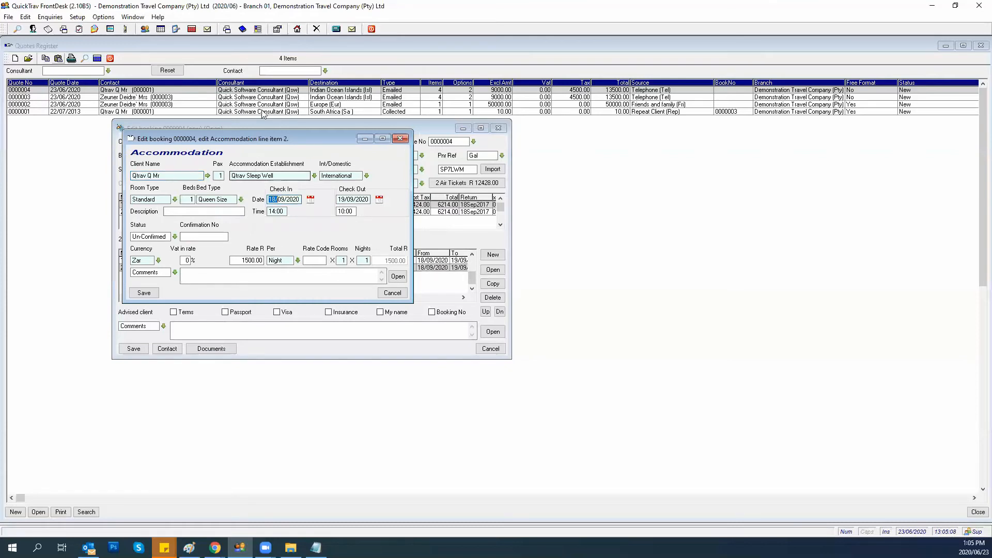
text(15)
key(Tab)
click(181, 236)
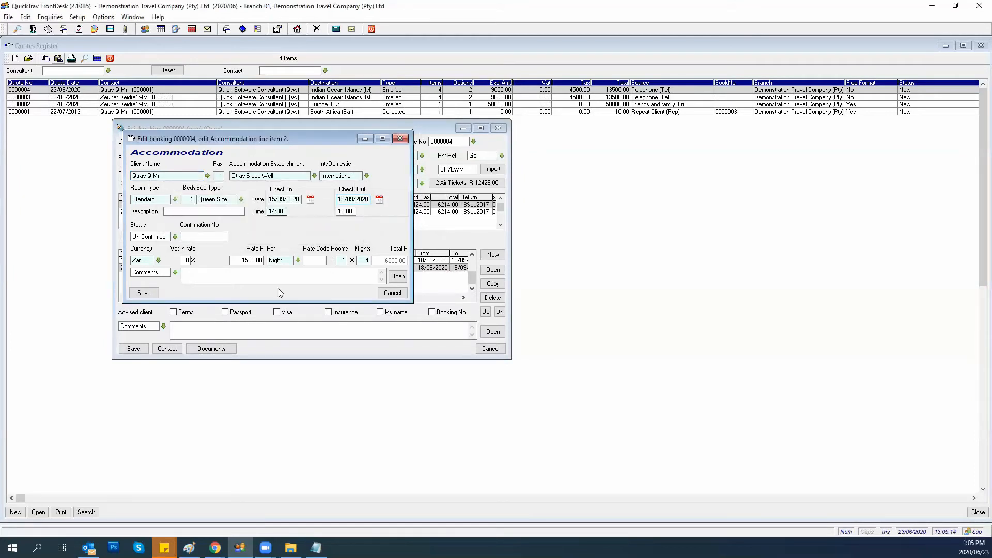
click(144, 292)
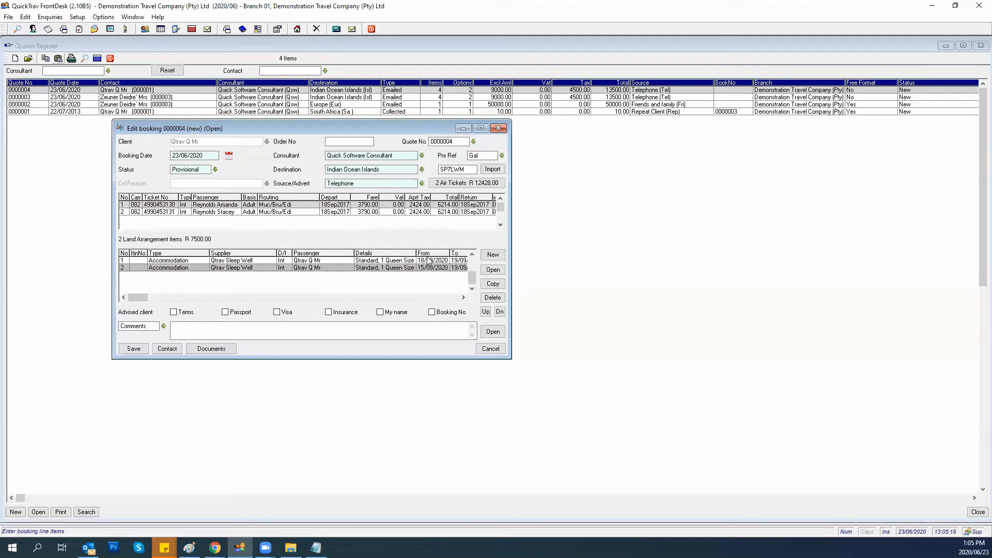
Move the 15/09/2020 line down and back up so it is listed first.
click(485, 312)
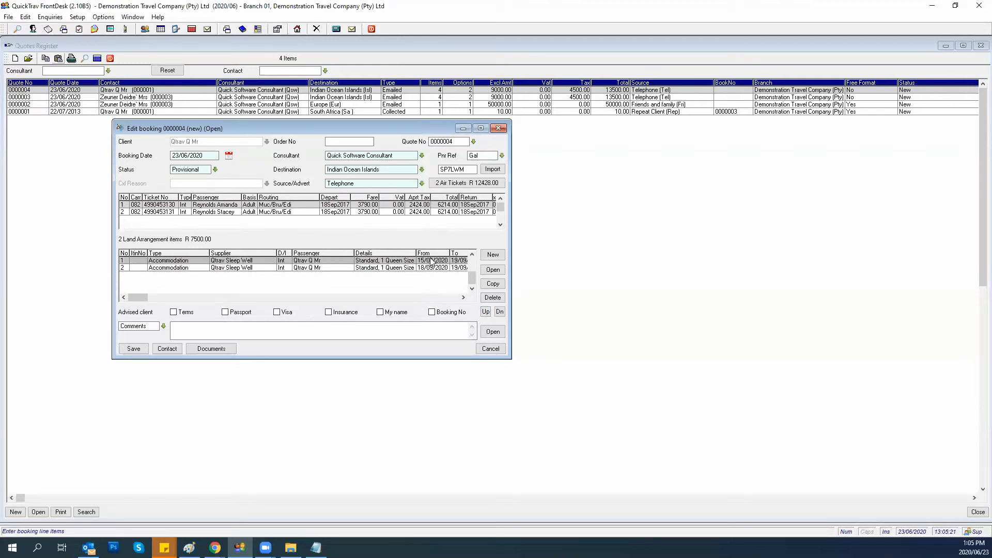
click(499, 313)
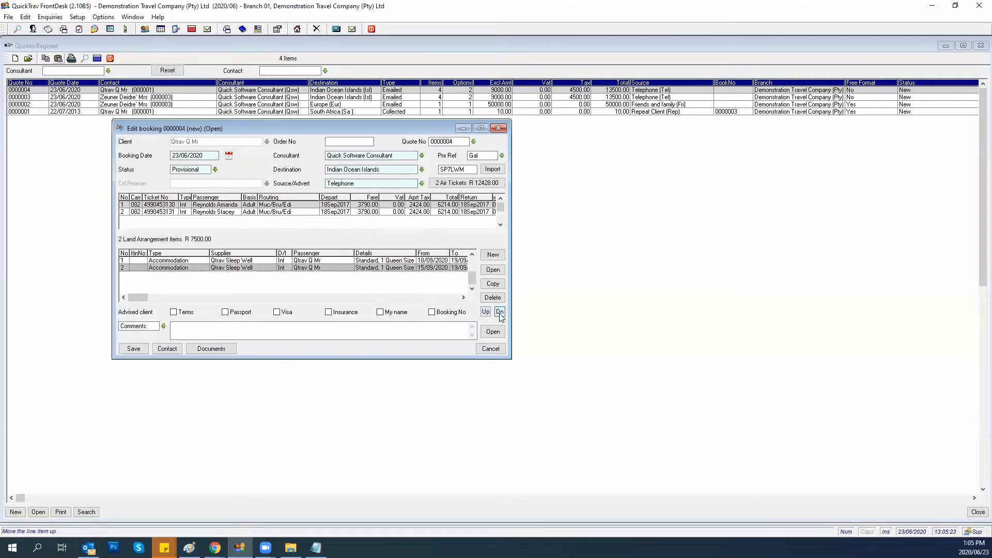
click(486, 312)
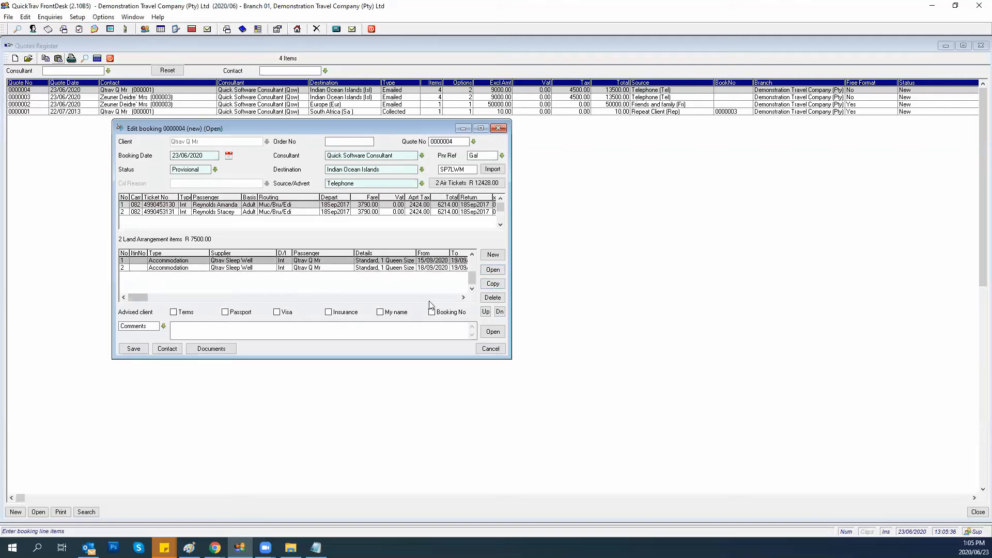
Tick Terms, Passport, Visa, Insurance and My name under Advised client, then list the printable documents.
click(463, 268)
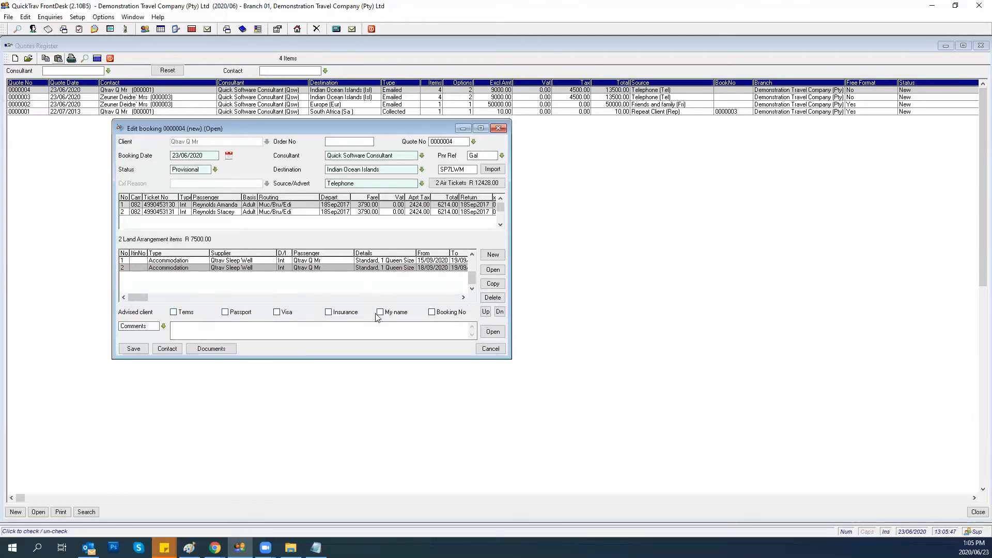
click(174, 312)
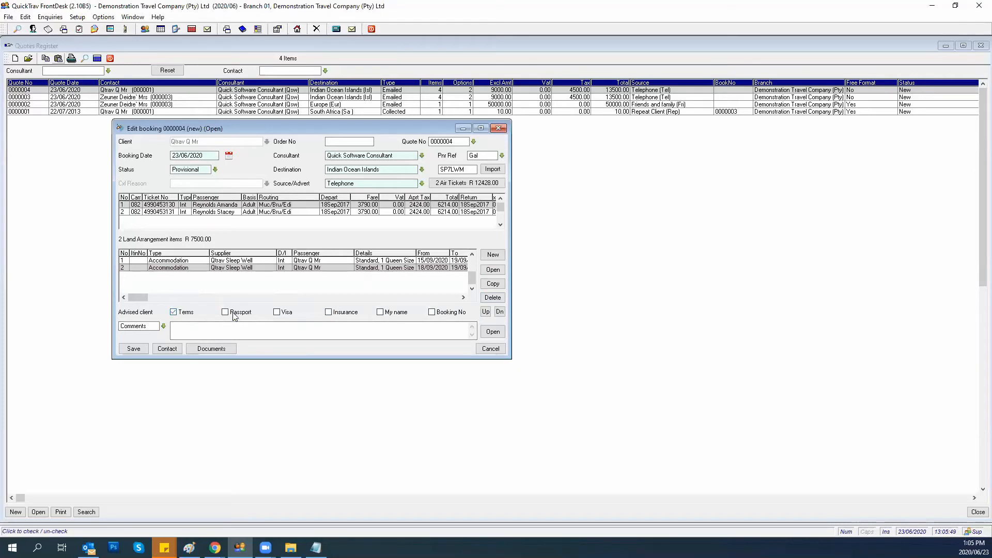
click(226, 312)
click(277, 313)
click(329, 312)
click(381, 313)
click(207, 349)
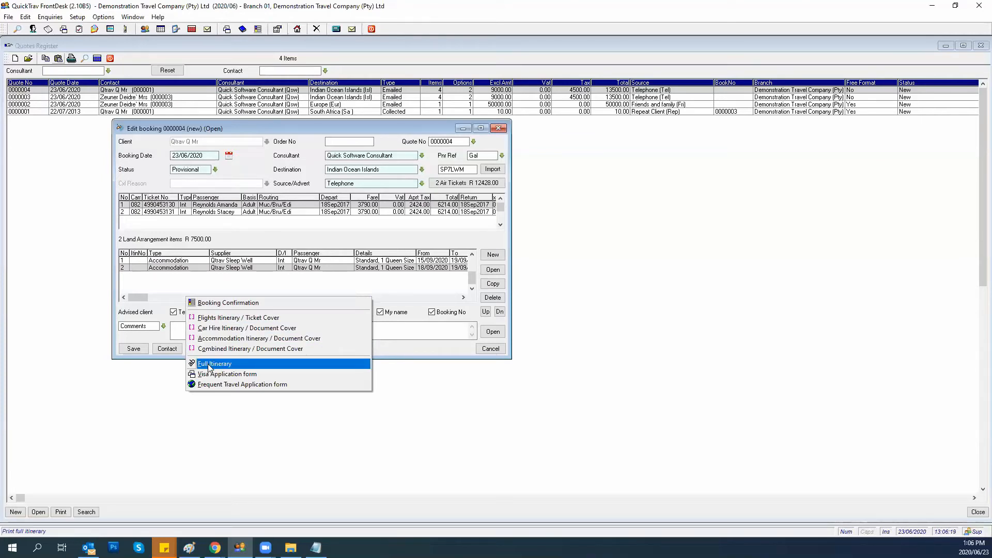
Generate the Booking Confirmation with Corporate style and International selected.
click(240, 364)
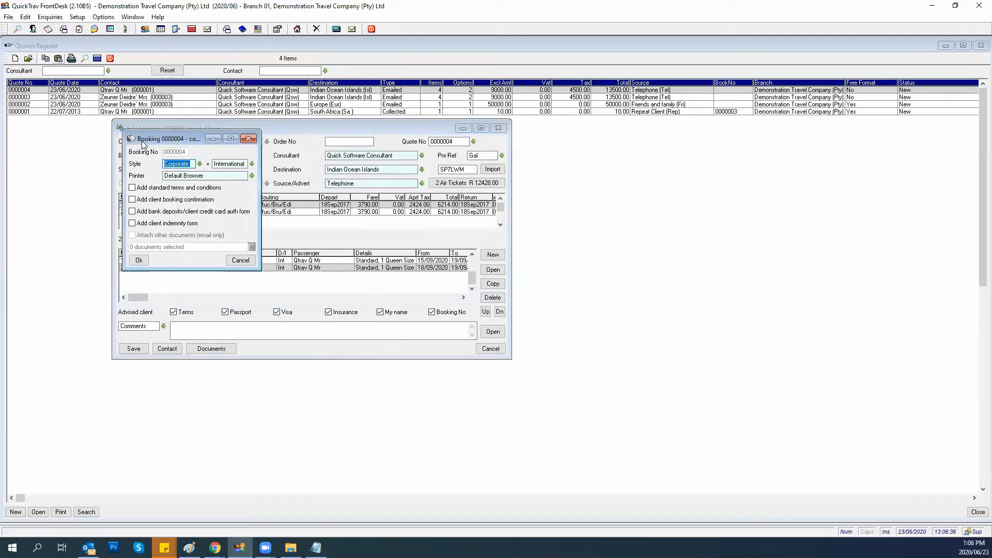
drag(146, 143, 144, 144)
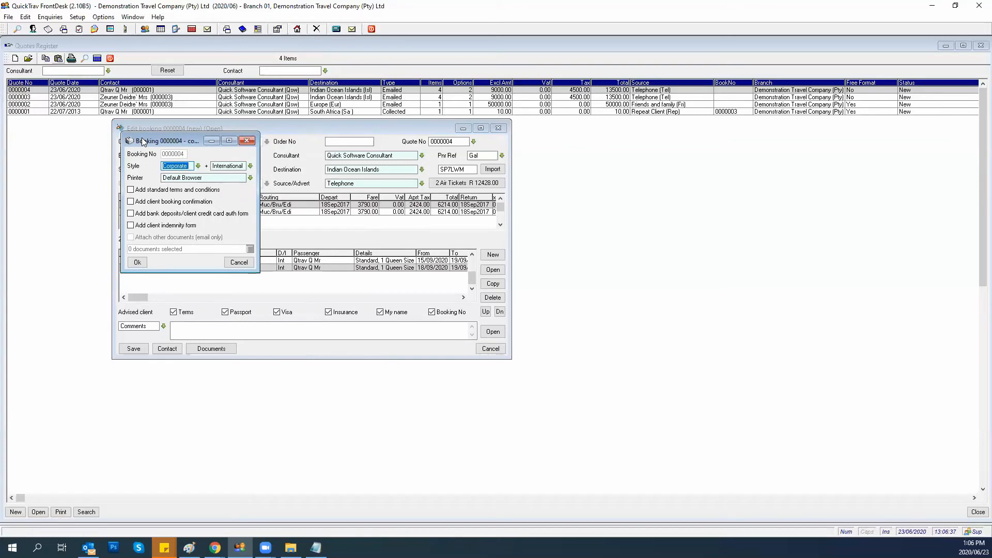
click(198, 167)
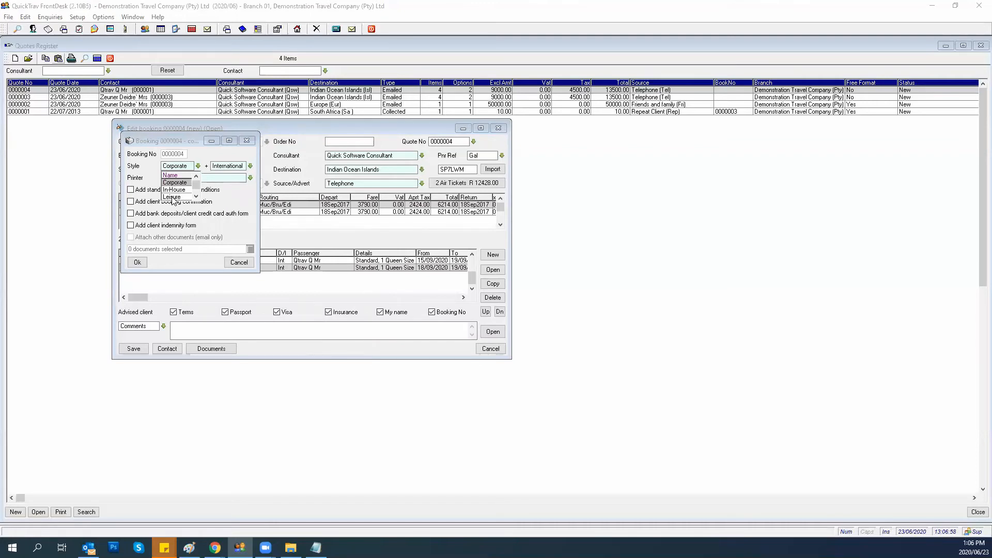
click(170, 185)
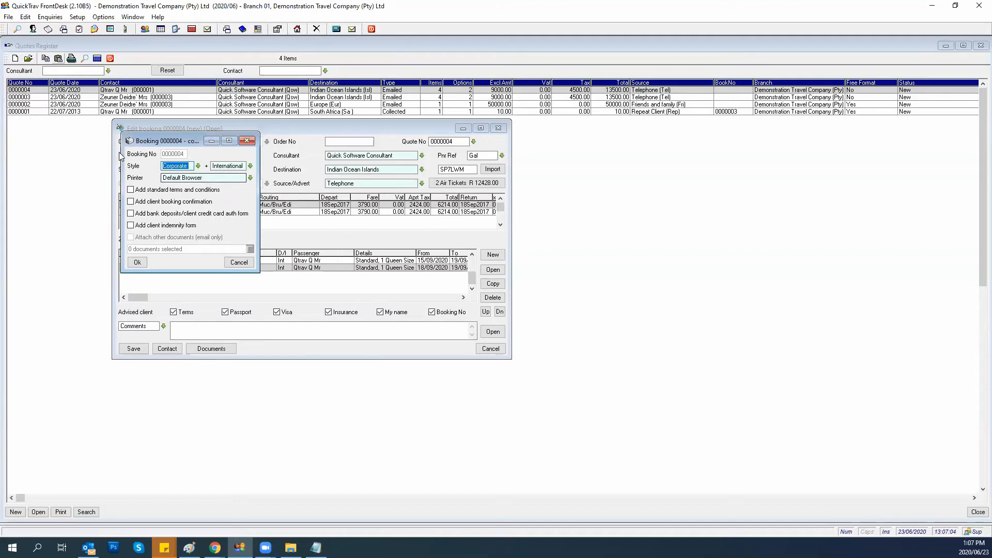
click(250, 166)
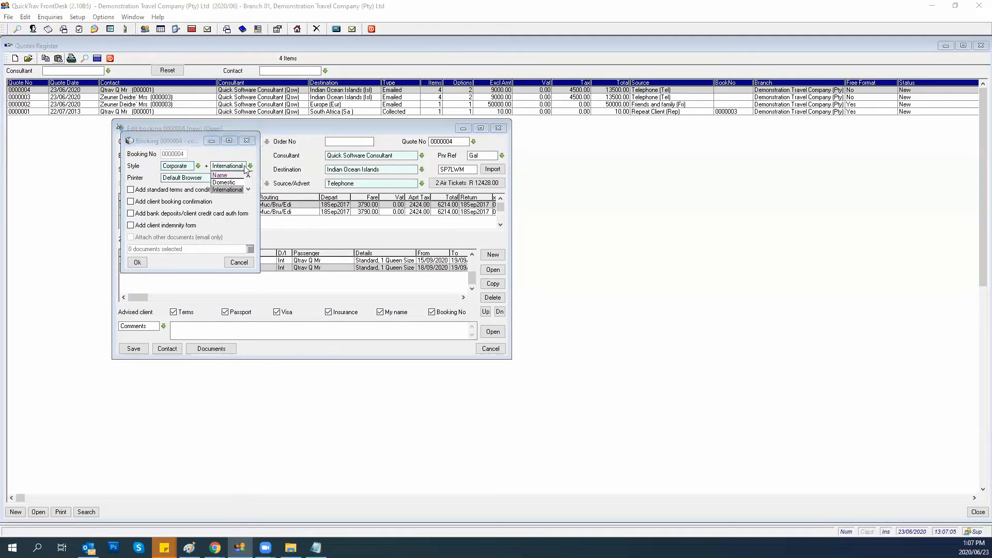
click(224, 190)
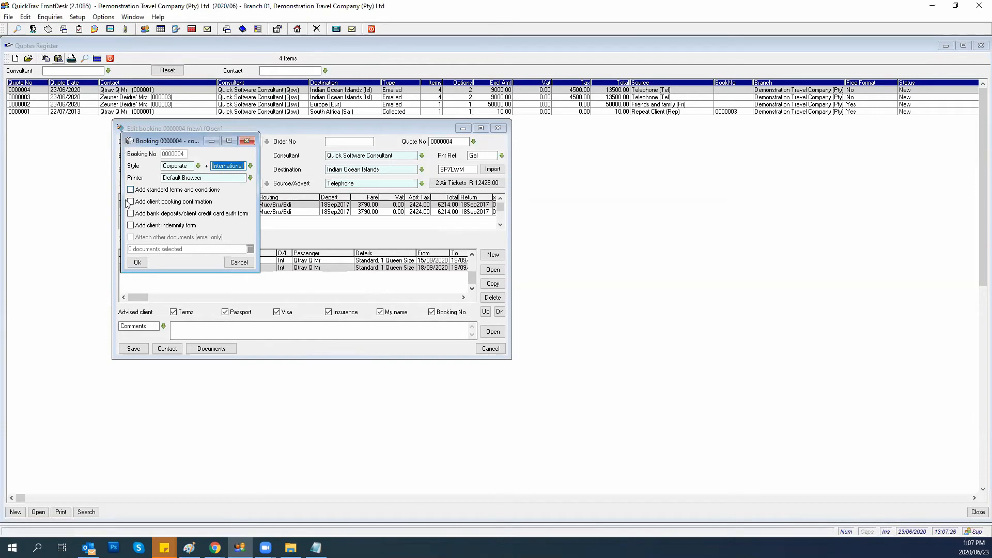
click(136, 262)
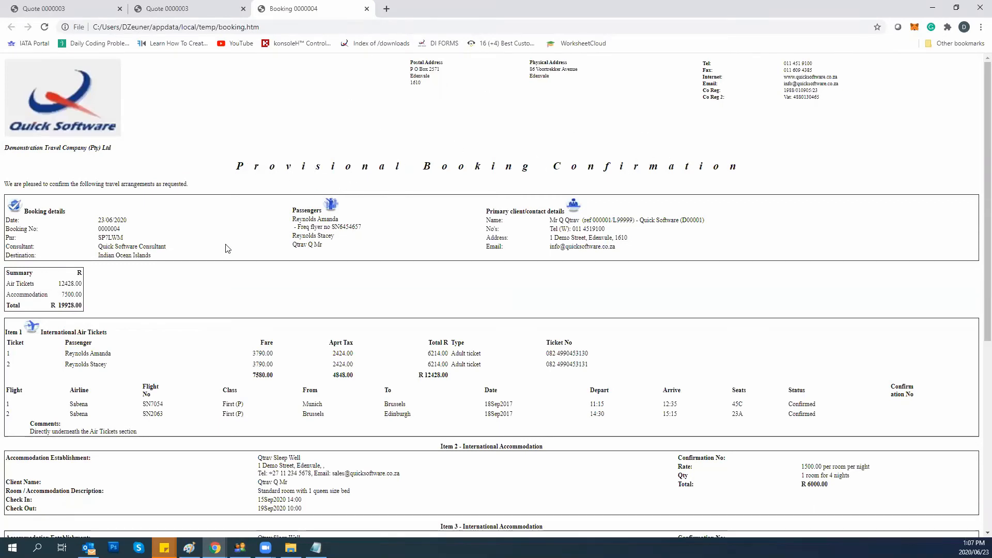
Review the confirmation in Chrome, checking the frequent flyer detail and the air-ticket comment.
scroll(223, 244, down, 1)
scroll(223, 245, down, 3)
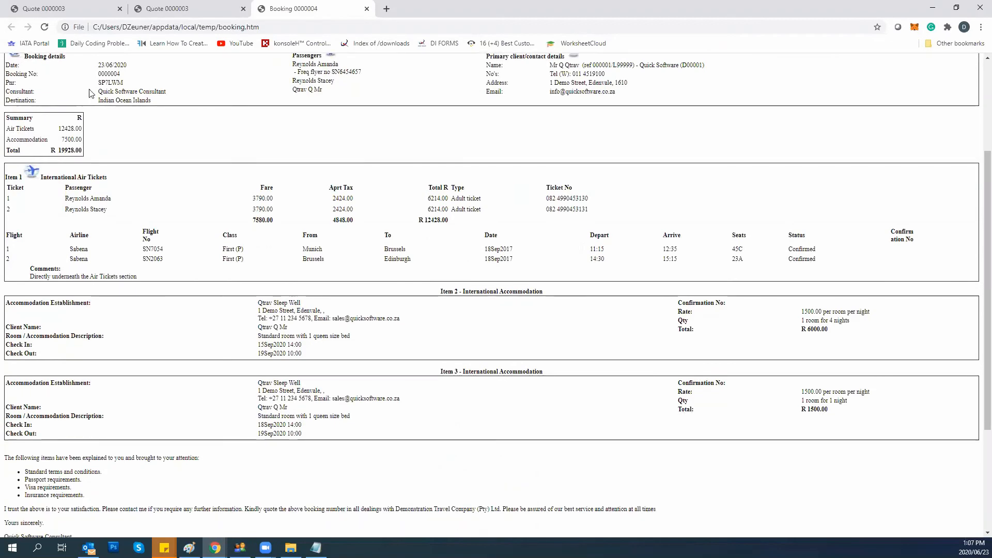
scroll(81, 101, up, 1)
scroll(81, 101, up, 1)
drag(127, 135, 94, 135)
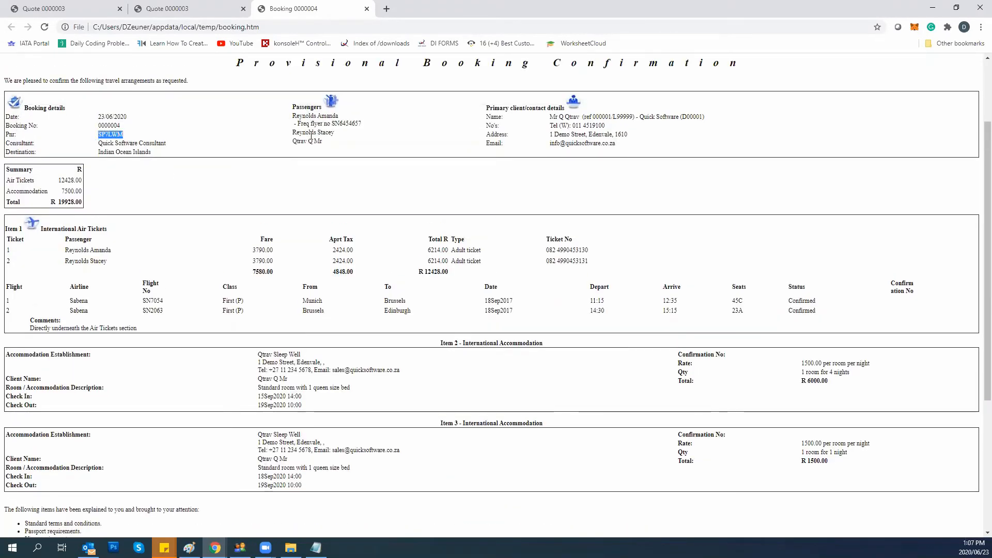
drag(368, 124, 300, 126)
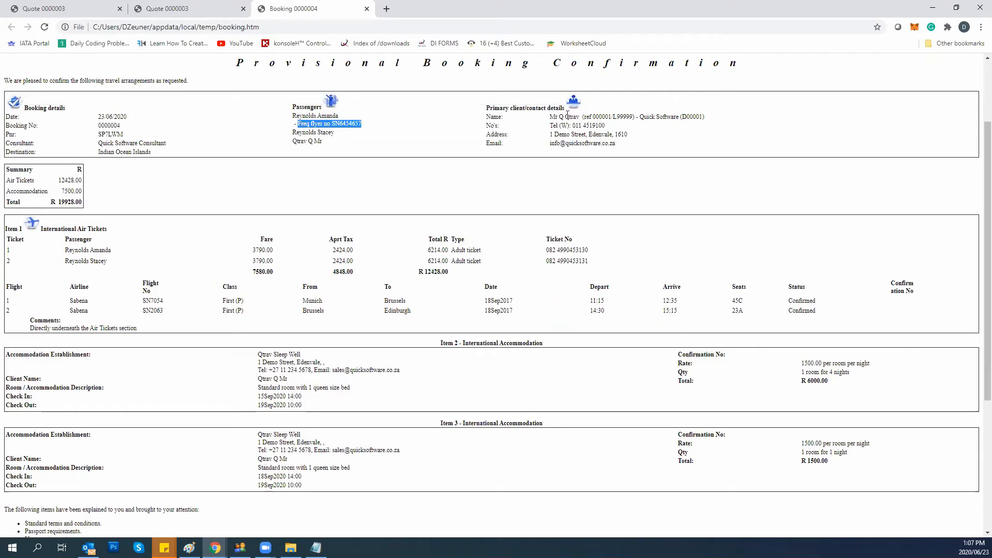
scroll(571, 153, up, 1)
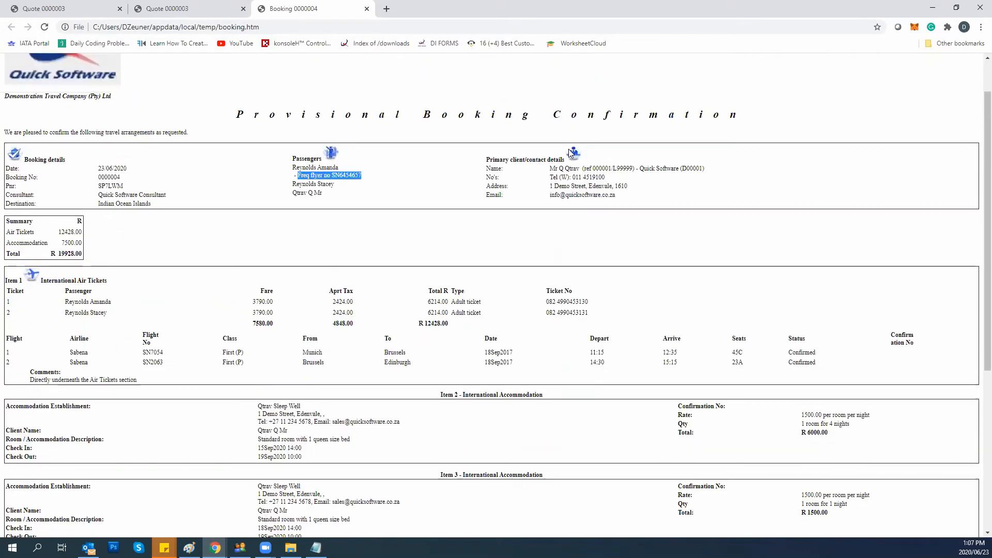
scroll(570, 153, down, 1)
scroll(571, 153, down, 2)
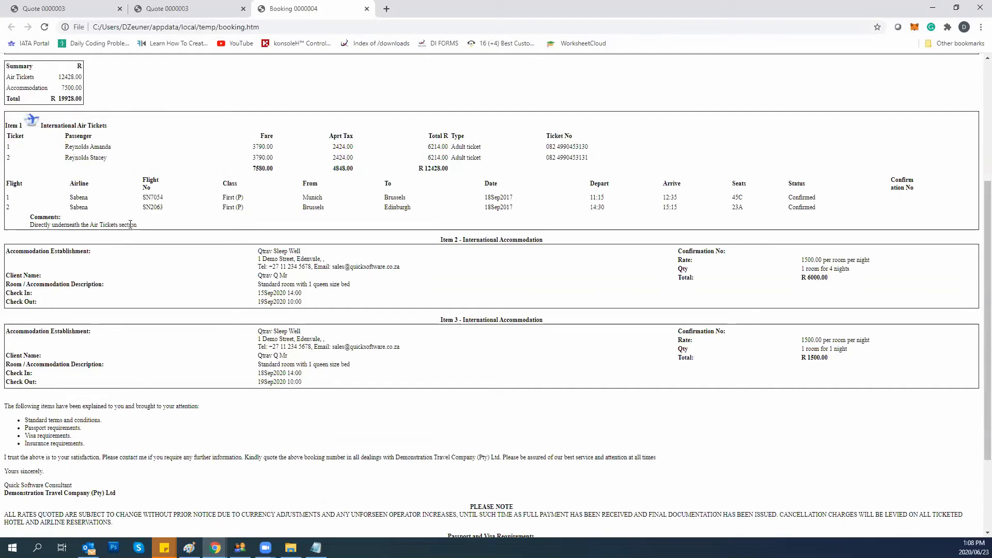
drag(138, 225, 16, 228)
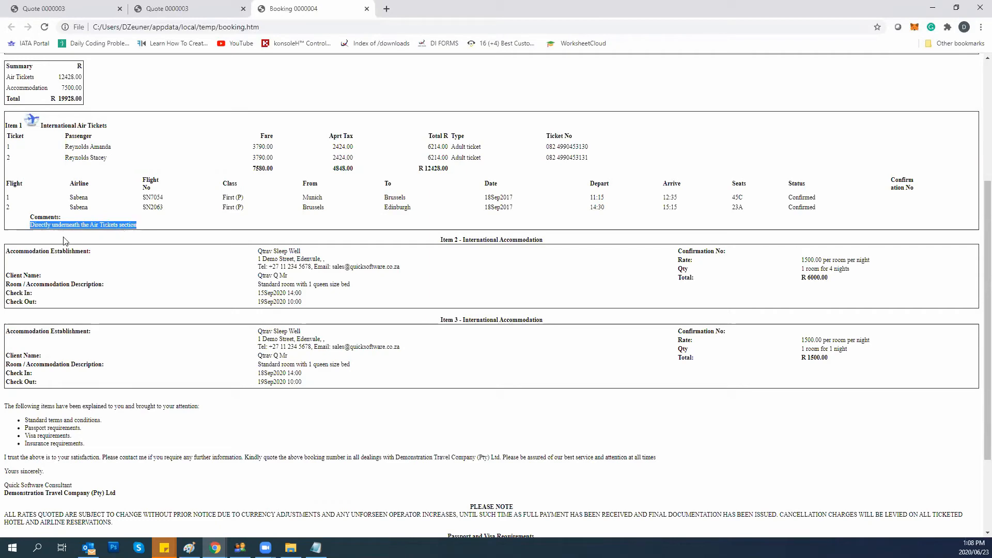
scroll(64, 238, down, 2)
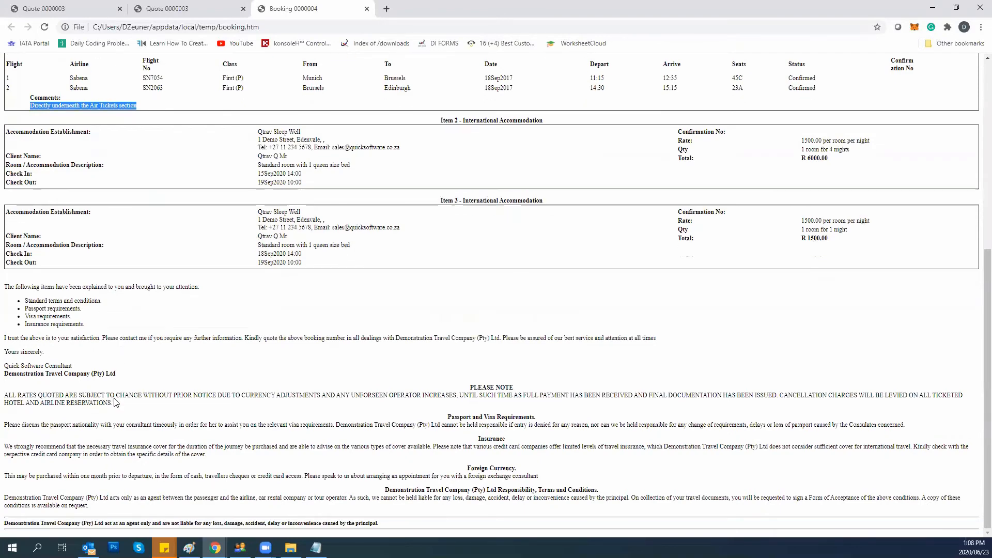
scroll(116, 402, up, 3)
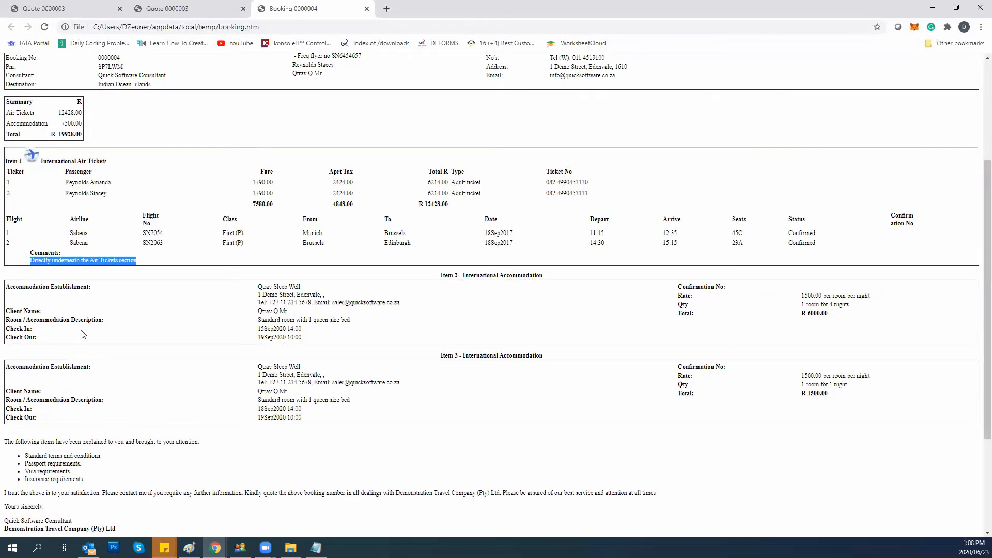
scroll(81, 334, down, 1)
scroll(81, 334, down, 2)
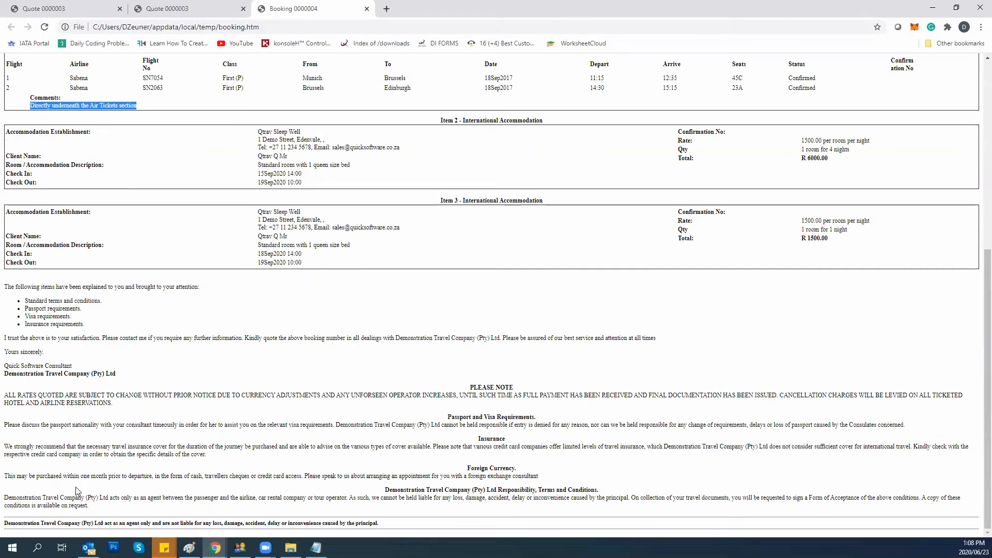
scroll(80, 488, up, 1)
scroll(80, 488, up, 1)
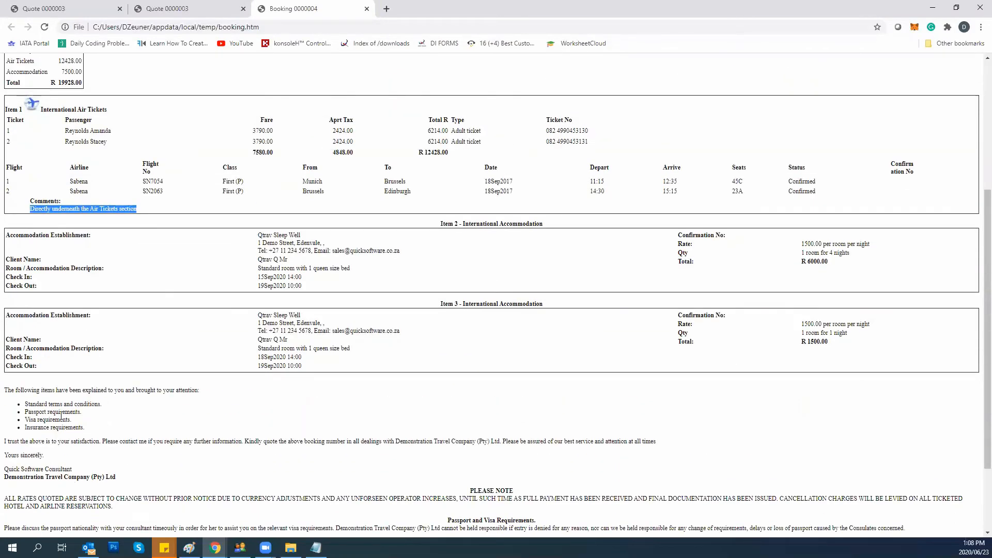
scroll(152, 284, up, 4)
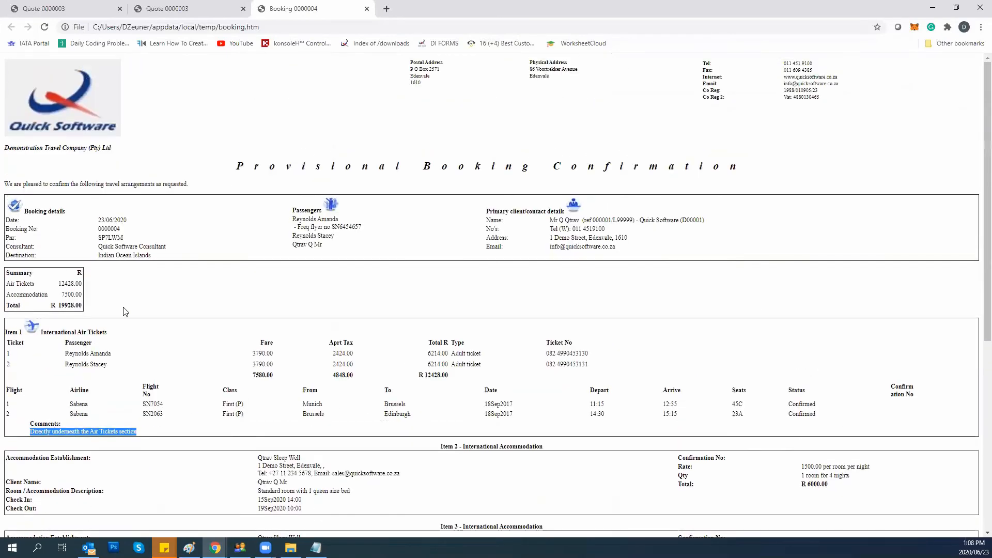
scroll(120, 310, down, 2)
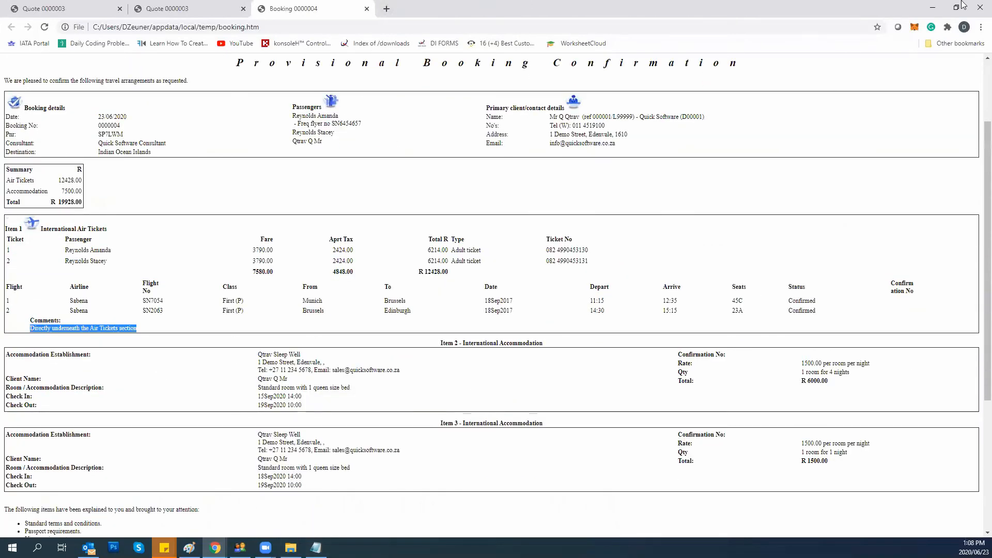
scroll(126, 266, down, 4)
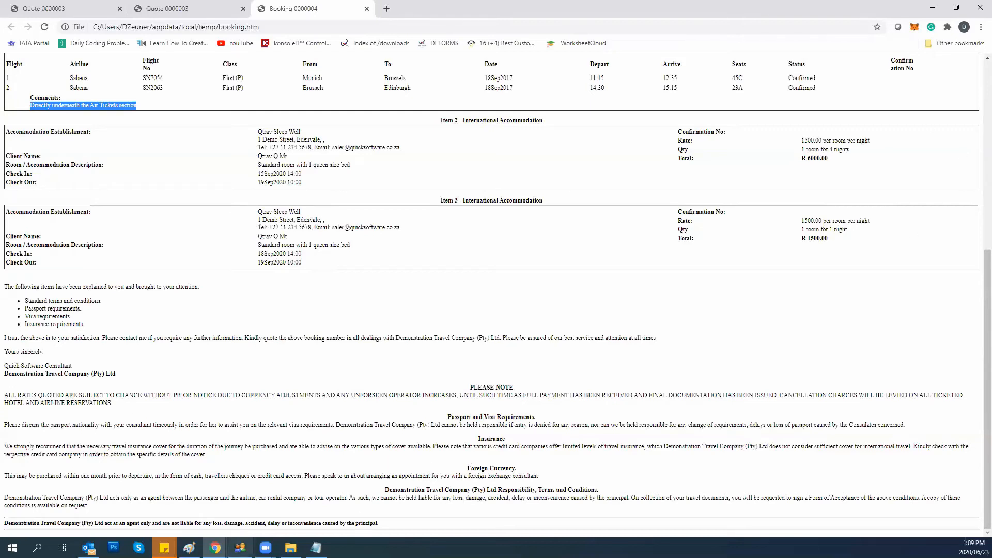
Regenerate the booking confirmation with standard terms and conditions added.
click(240, 547)
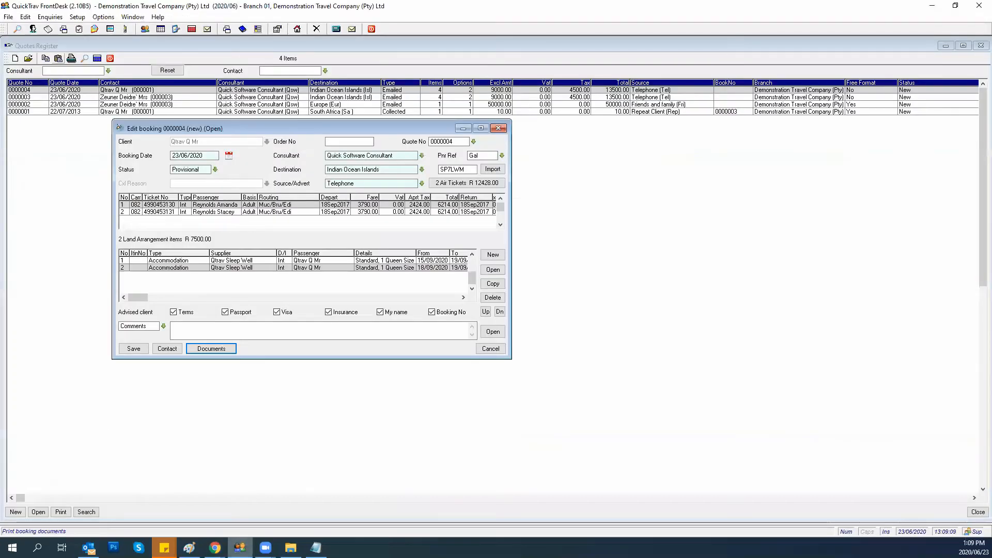
click(227, 350)
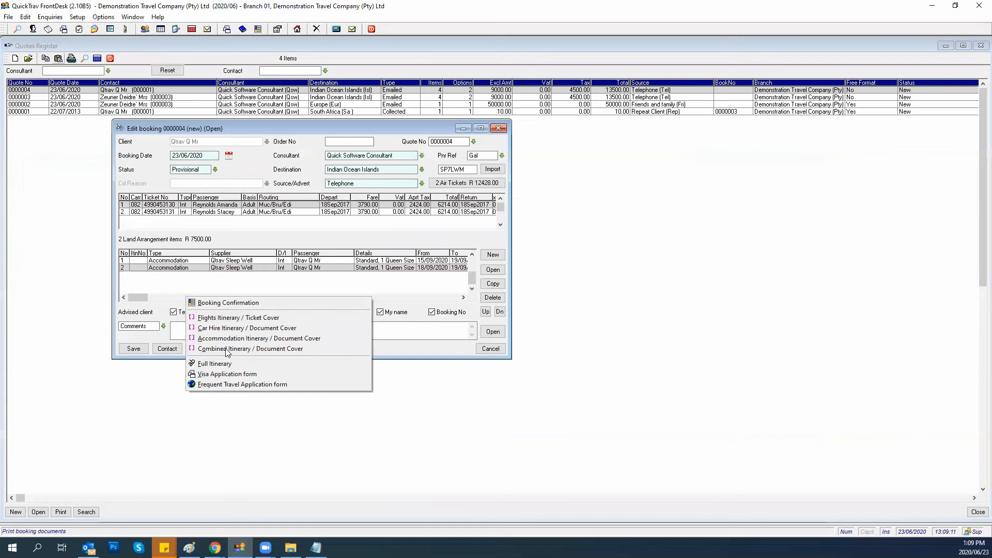
click(244, 305)
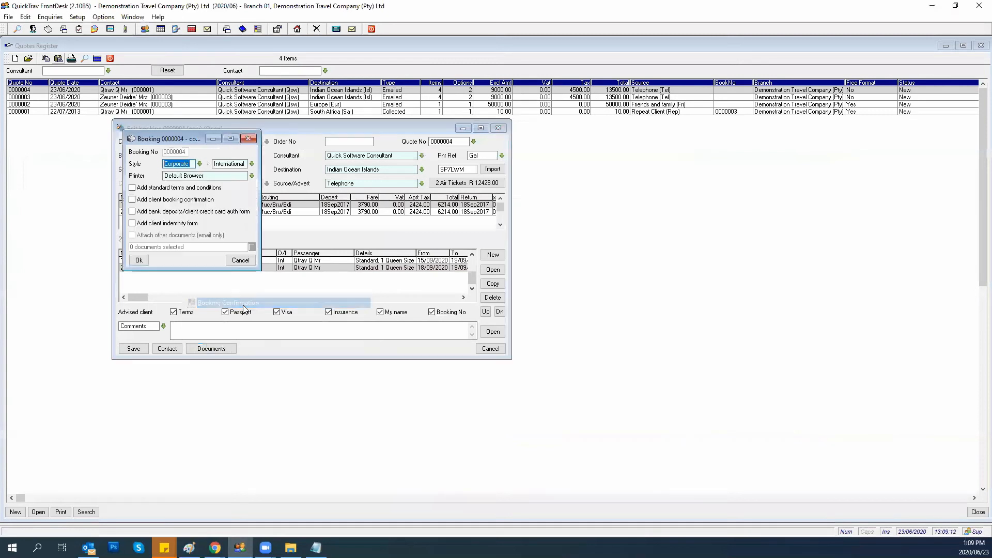
click(133, 188)
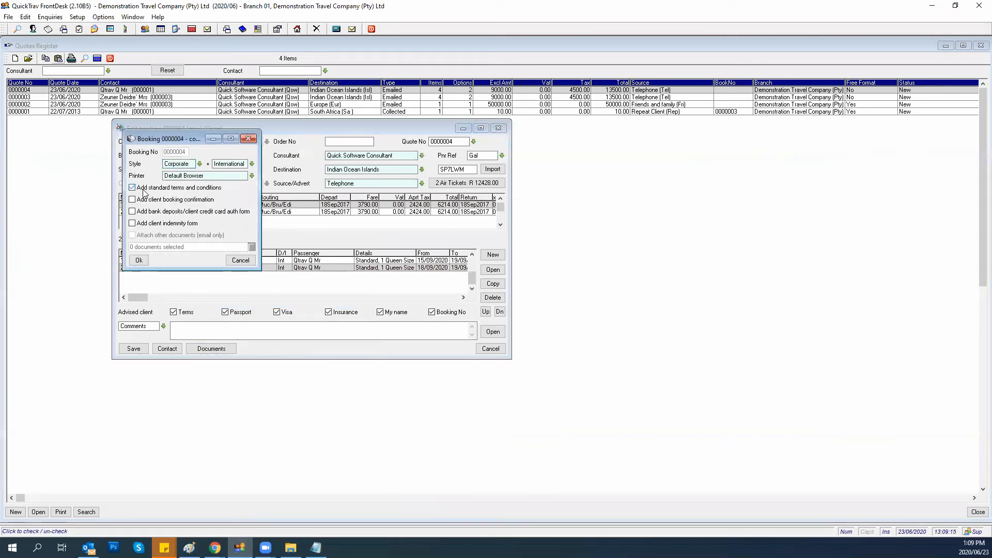
click(138, 260)
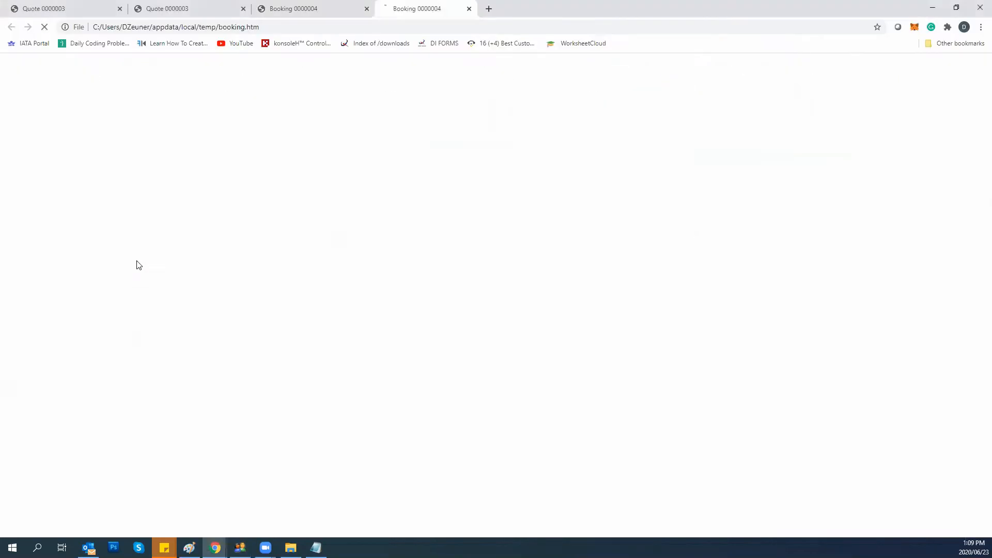
Scroll through the Standard Conditions of Business, then go back to QuickTrav FrontDesk.
scroll(181, 324, down, 1)
scroll(180, 325, down, 5)
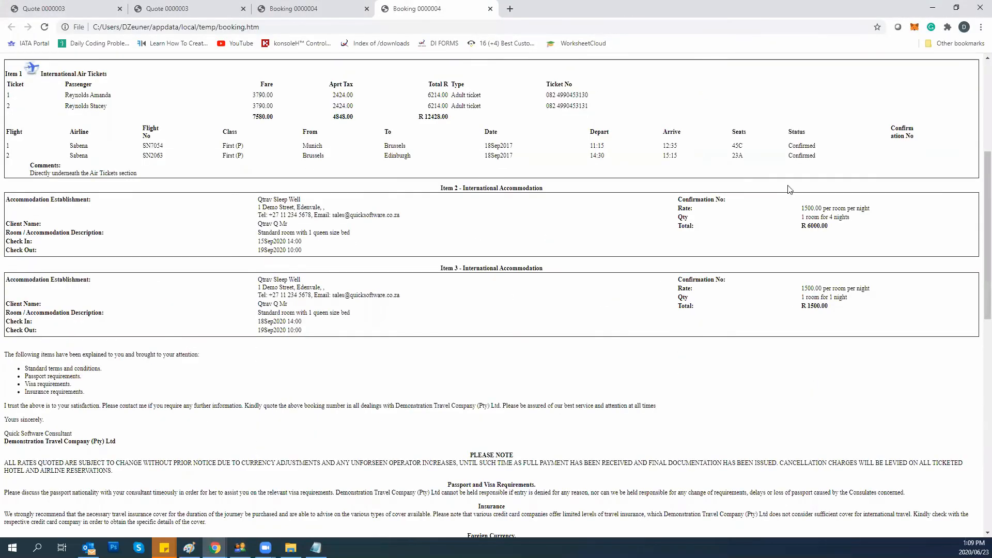
scroll(263, 461, down, 8)
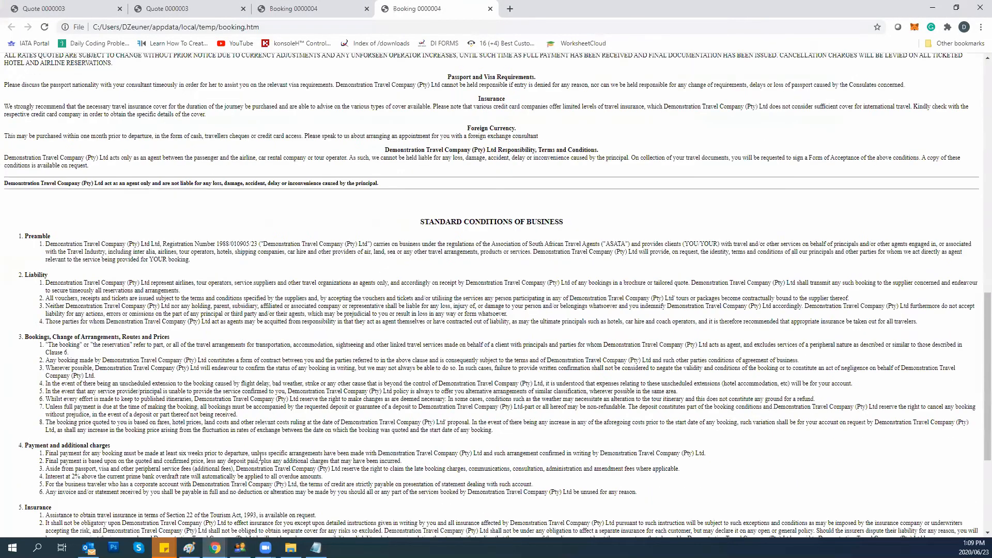
scroll(262, 461, down, 3)
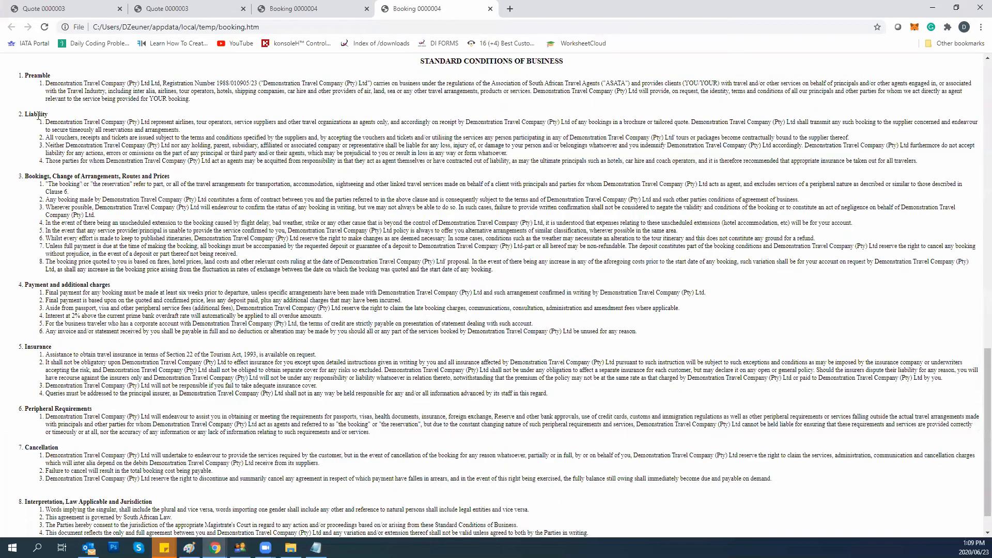
scroll(237, 118, down, 1)
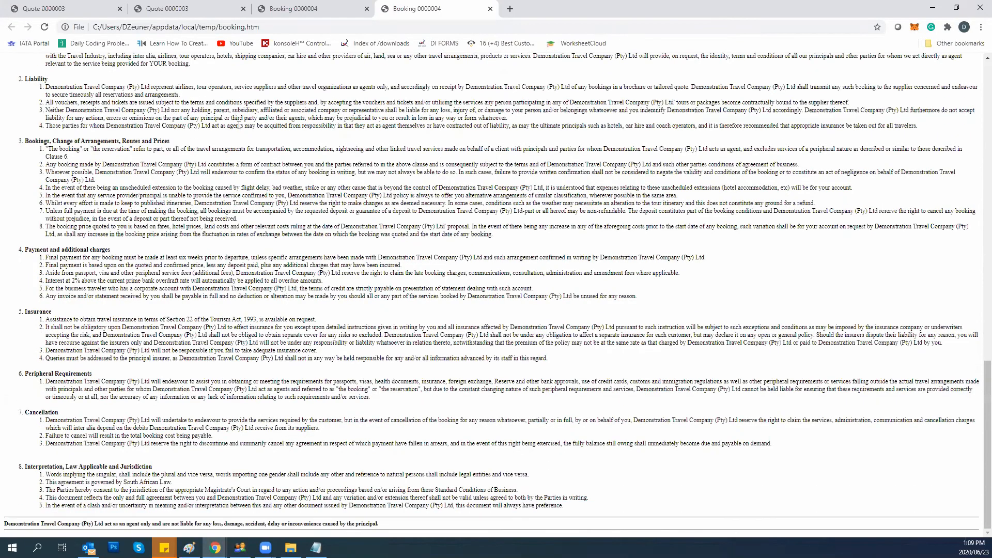
scroll(238, 125, up, 4)
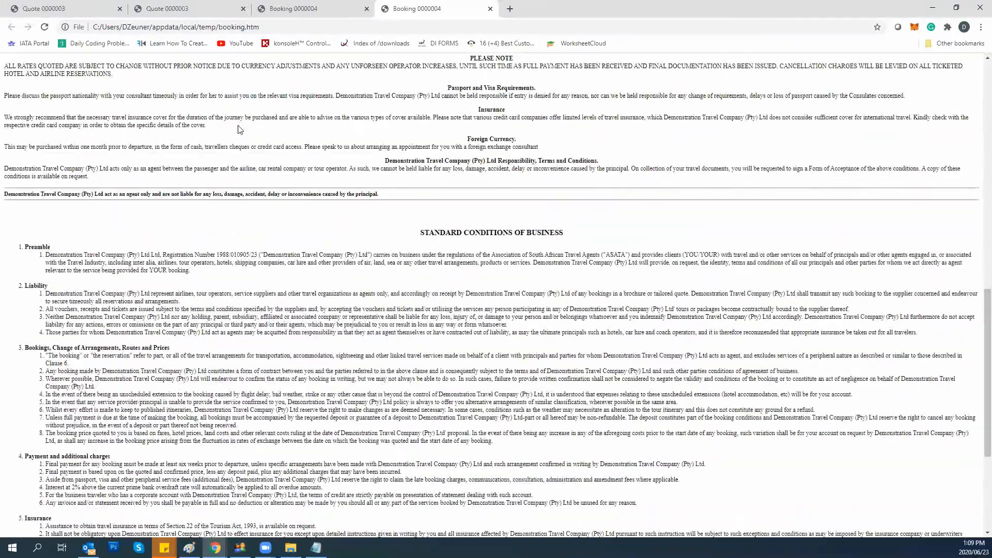
scroll(240, 129, down, 4)
scroll(239, 129, up, 4)
scroll(129, 342, down, 4)
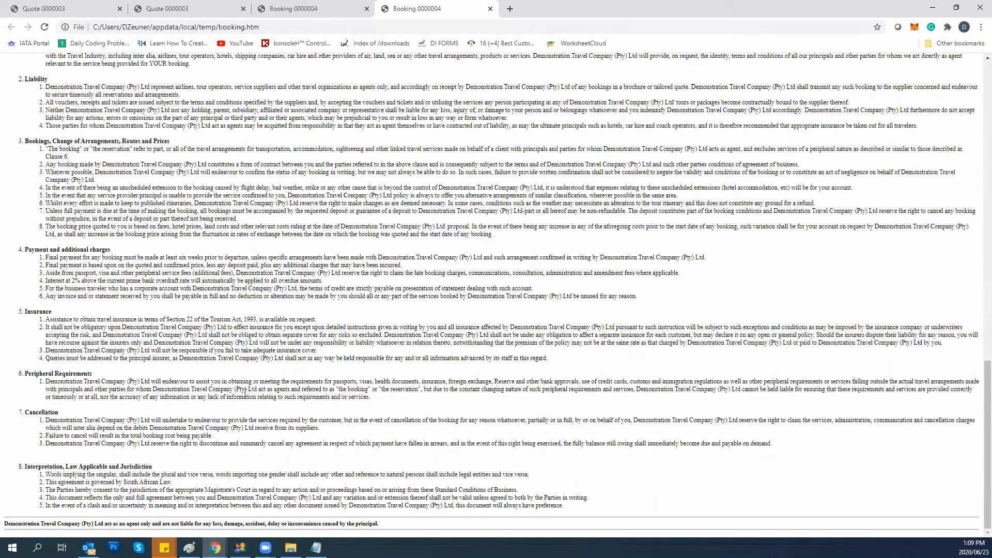
scroll(237, 420, up, 3)
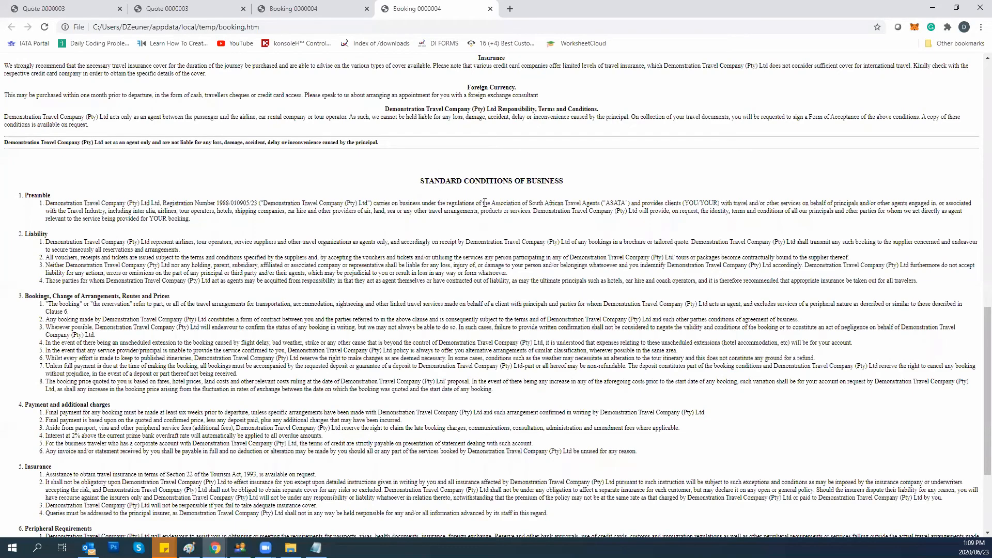
scroll(292, 282, down, 3)
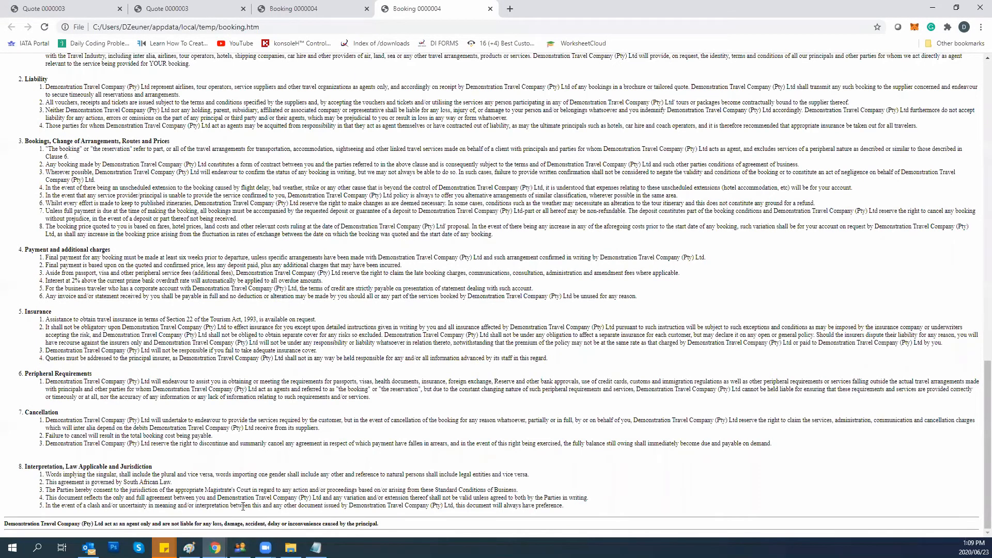
click(240, 547)
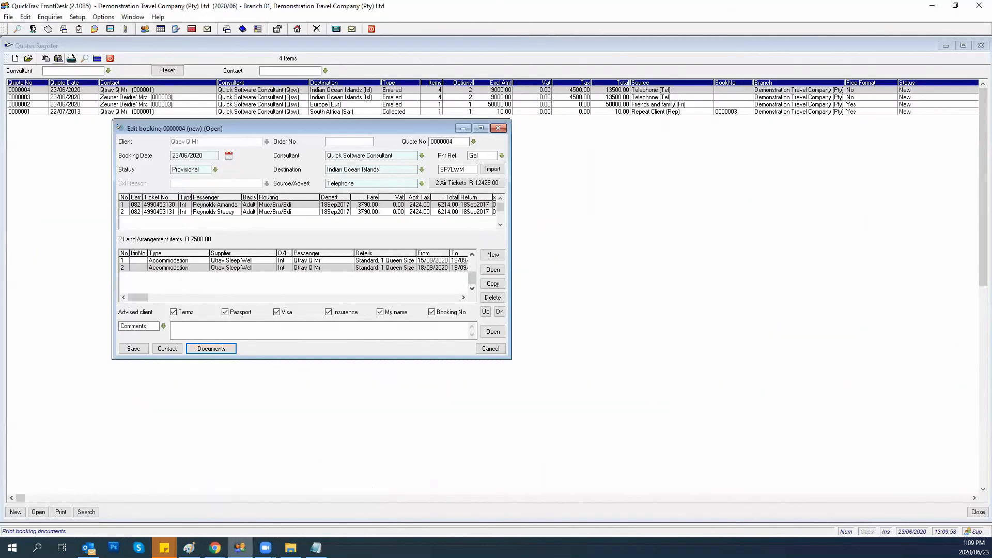
Regenerate the Booking Confirmation with Add client booking confirmation ticked.
click(212, 348)
click(224, 303)
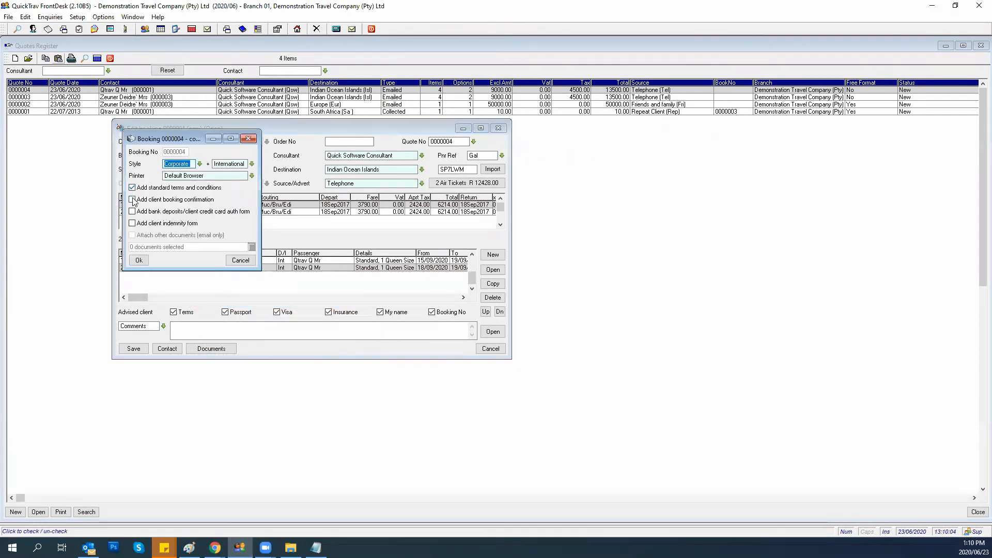
click(133, 199)
click(139, 260)
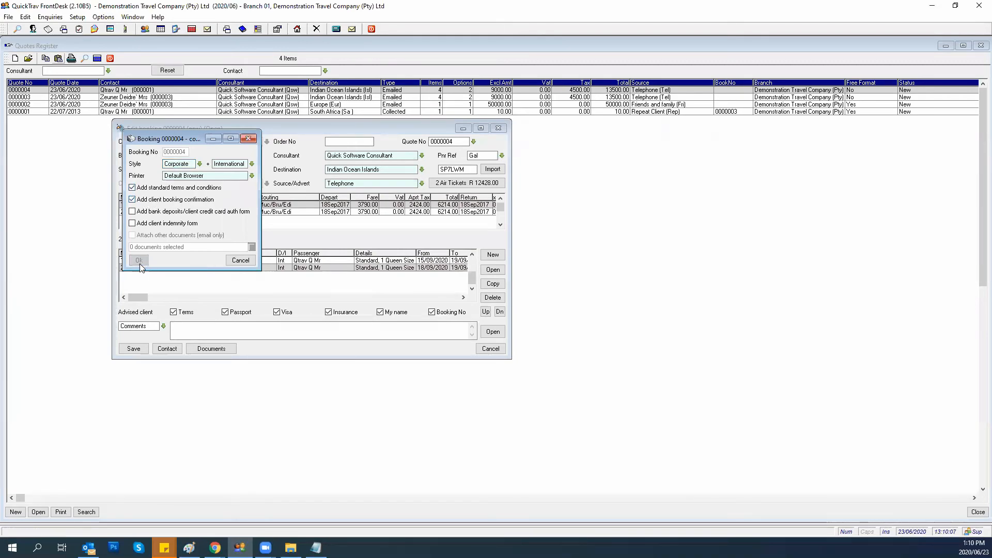
Scroll past the Standard Conditions of Business to the Client Booking Confirmation form.
scroll(334, 263, down, 5)
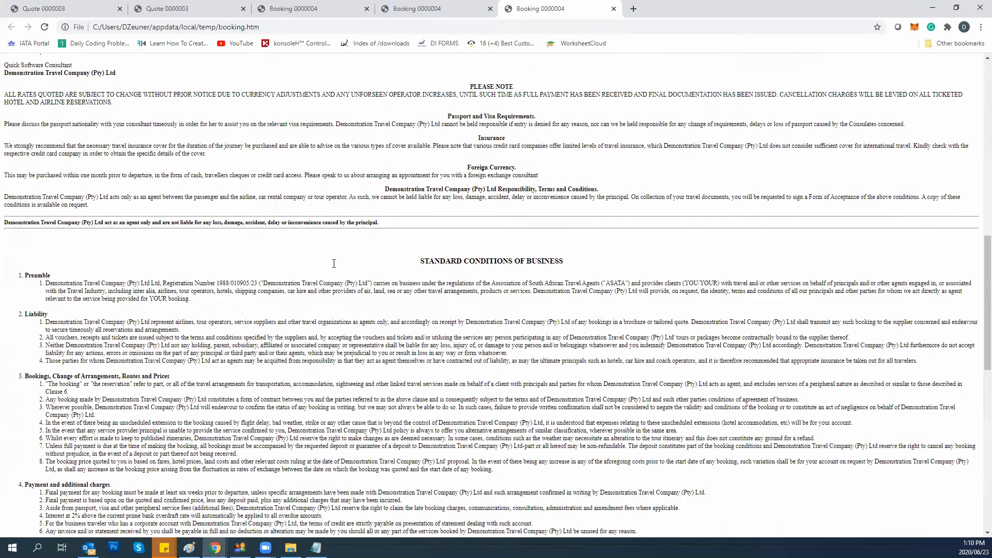
scroll(409, 133, down, 3)
triple_click(589, 109)
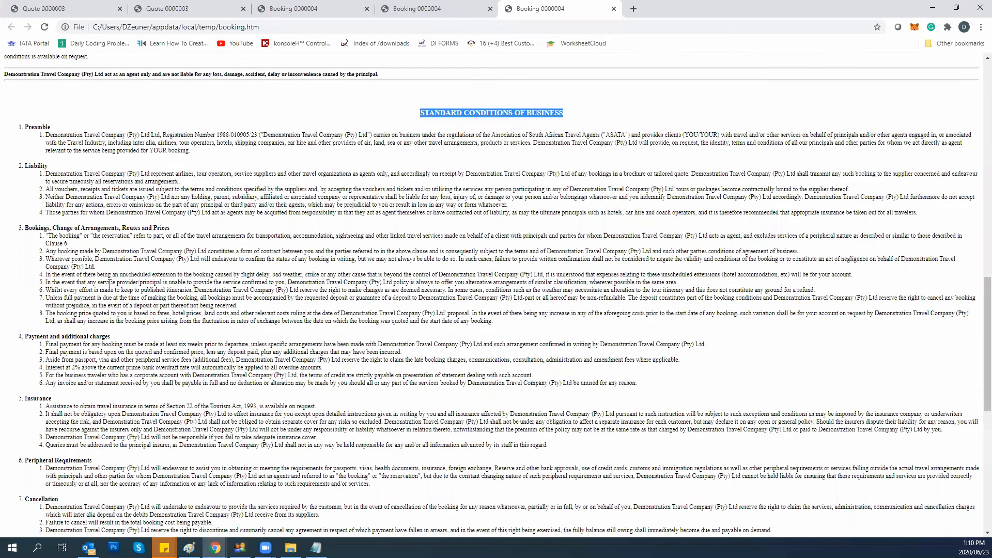
scroll(110, 310, down, 1)
scroll(112, 351, down, 8)
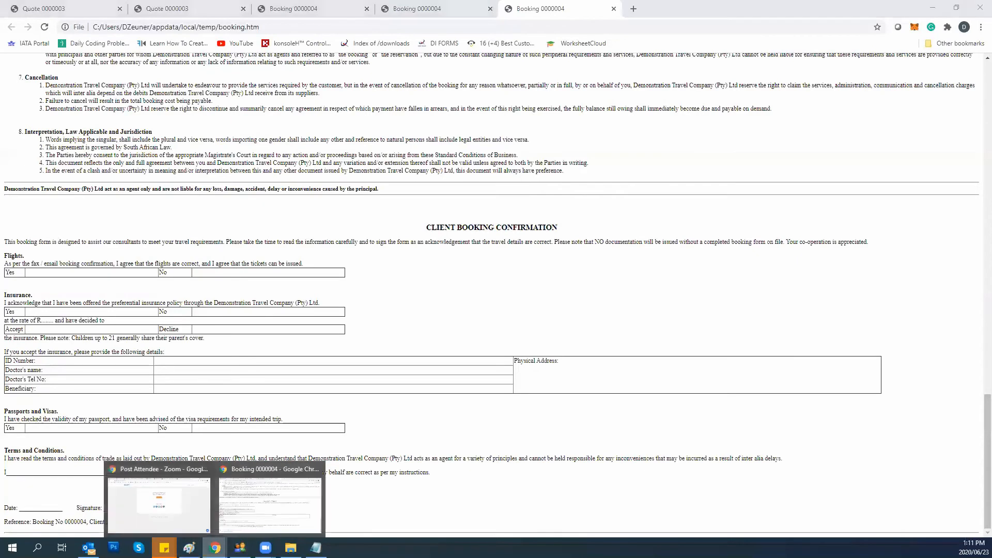
Set booking 0000004's Booking Confirmation to drop terms and client confirmation and add only the bank deposits/credit card auth form.
click(240, 548)
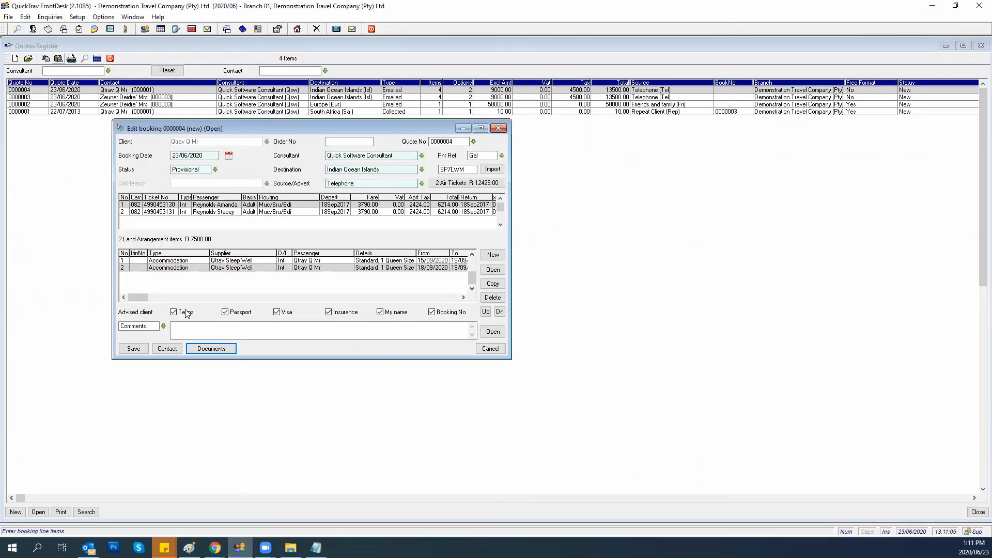
click(209, 350)
click(217, 298)
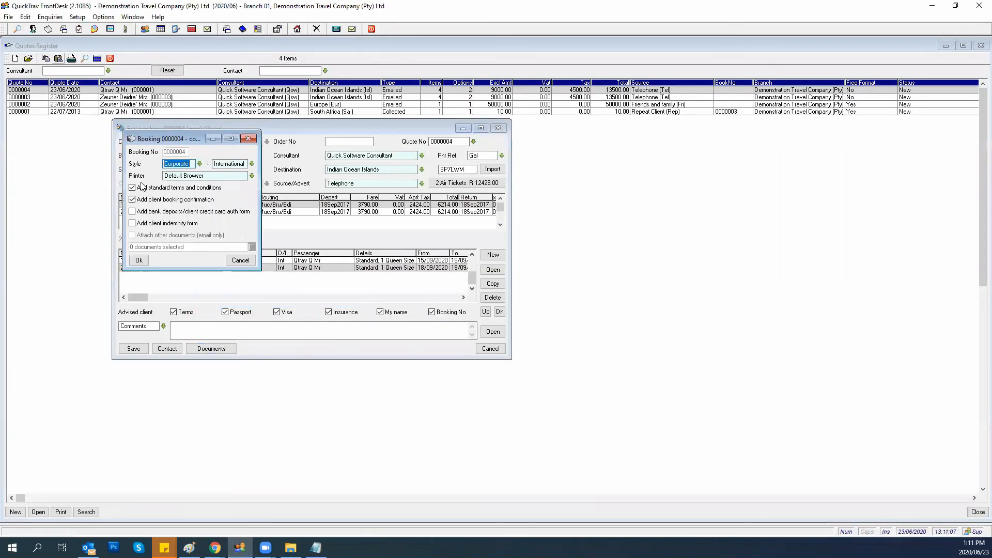
click(133, 188)
click(133, 200)
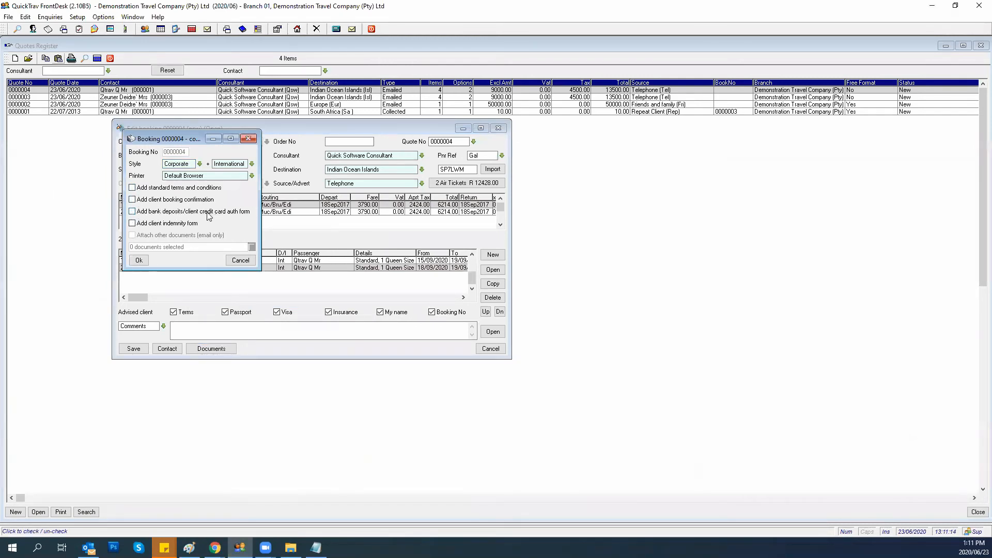
click(133, 213)
Generate the confirmation, review it in Chrome down to the Credit Card Payment Authorisation Form, then return.
click(136, 262)
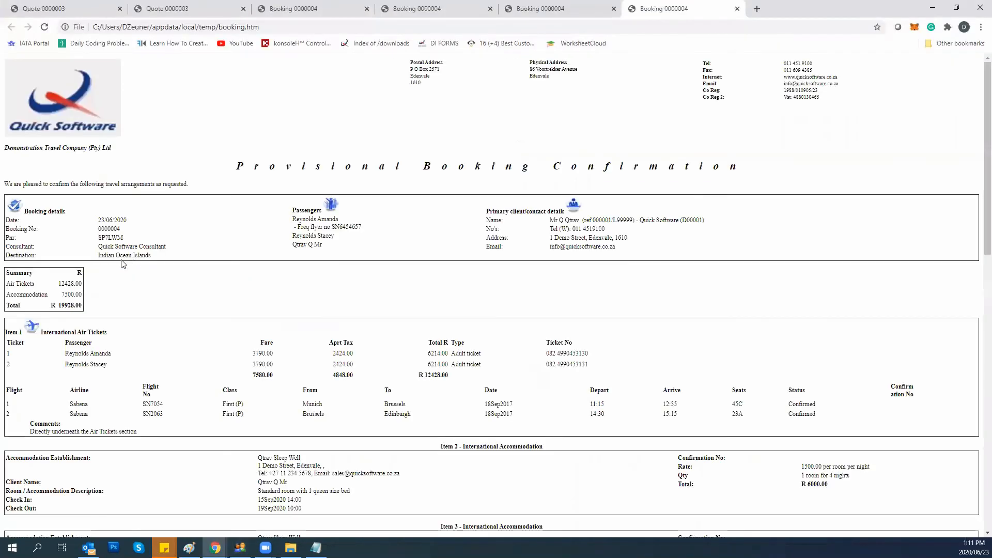
scroll(178, 258, down, 5)
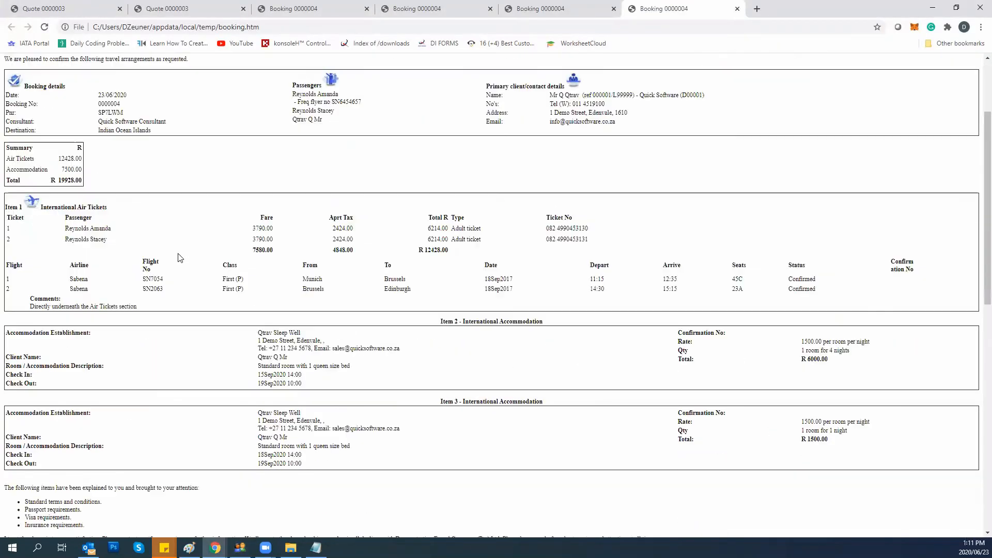
scroll(176, 257, down, 6)
scroll(171, 251, down, 2)
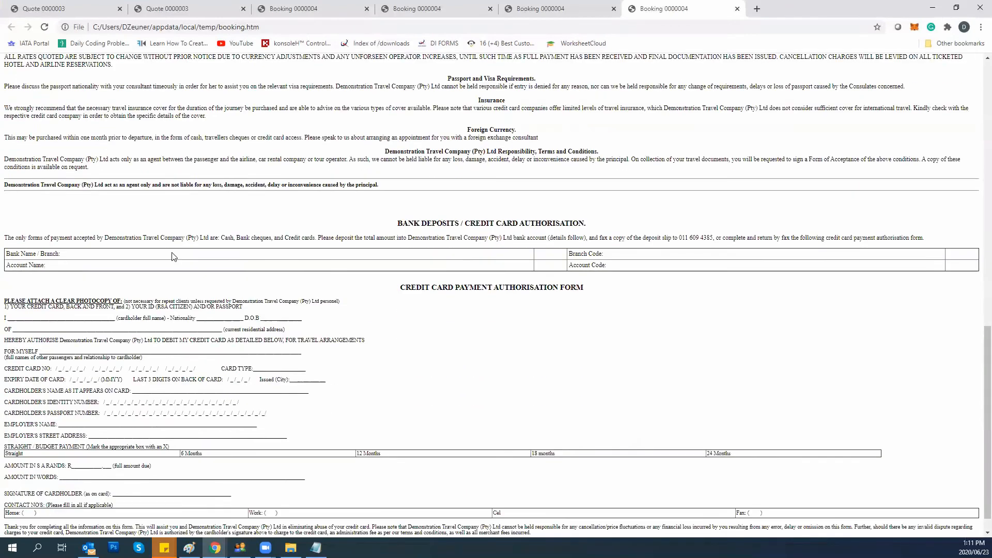
scroll(170, 251, down, 1)
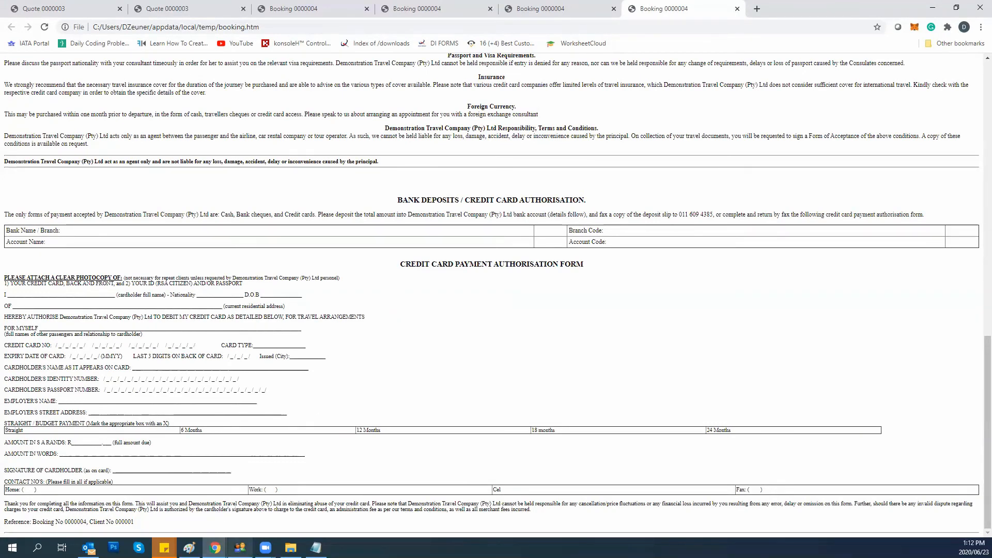
click(239, 548)
Swap the bank deposits/credit card auth form for the client indemnity form and generate the confirmation.
click(211, 349)
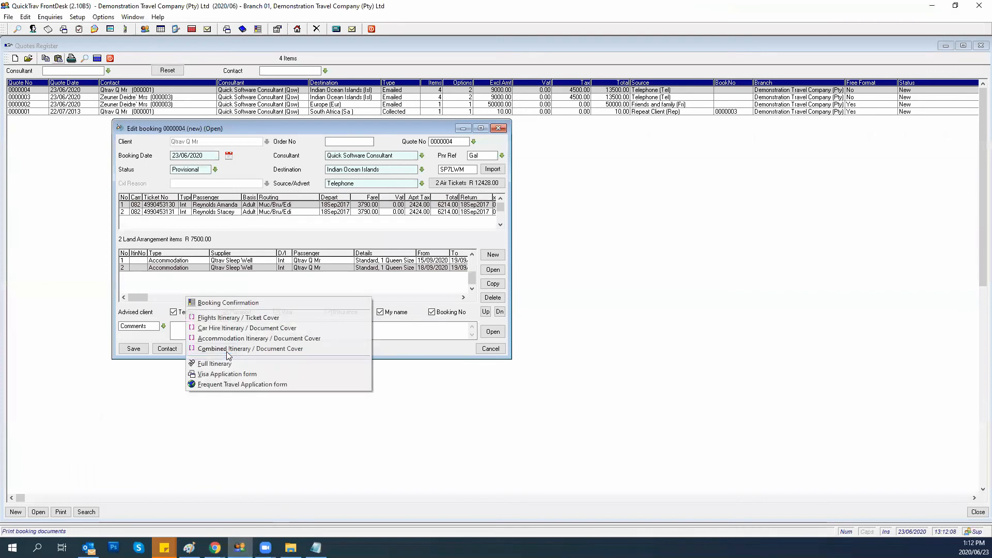
click(222, 304)
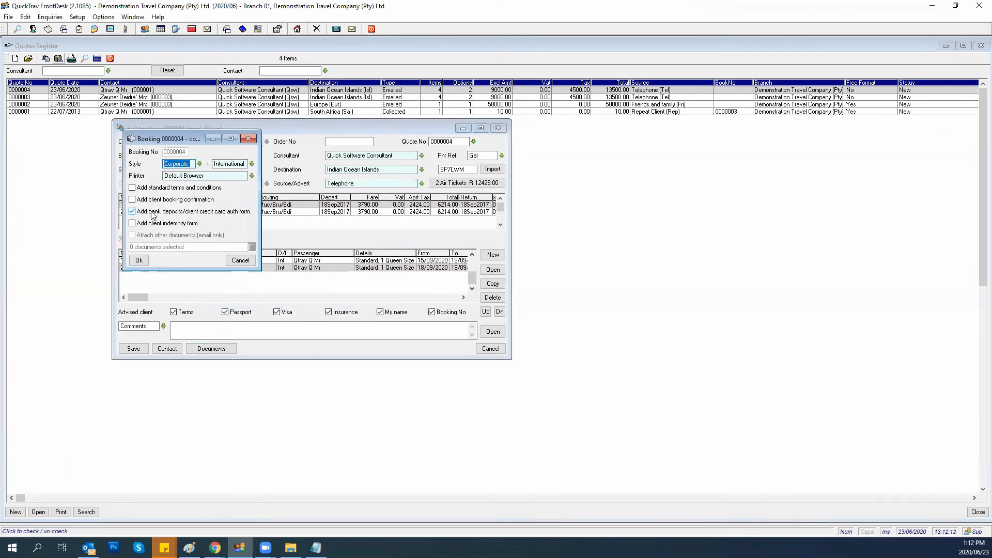
click(132, 212)
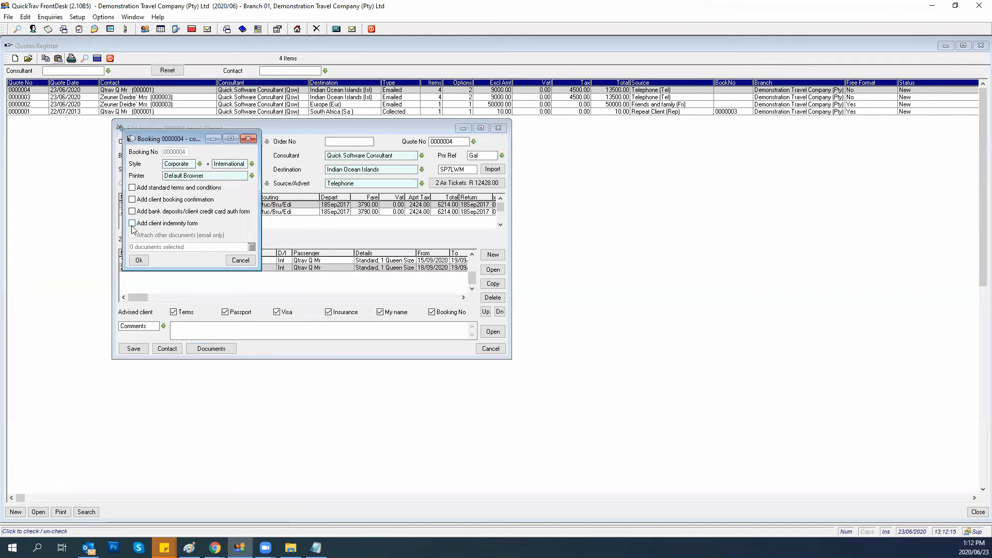
click(132, 224)
click(138, 260)
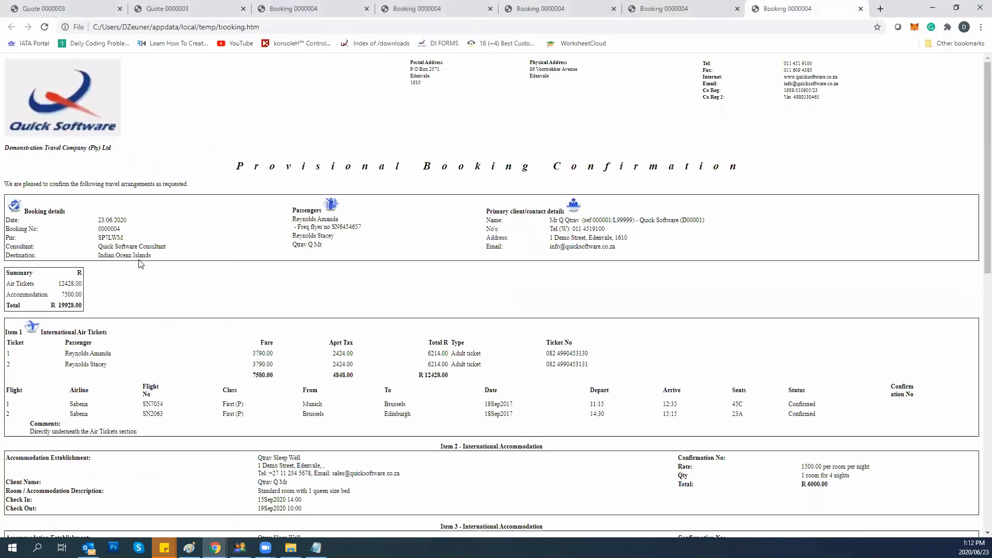
Scroll to the Indemnity Form, highlight and clear the visa requirements text, then go back to QuickTrav.
scroll(247, 284, down, 10)
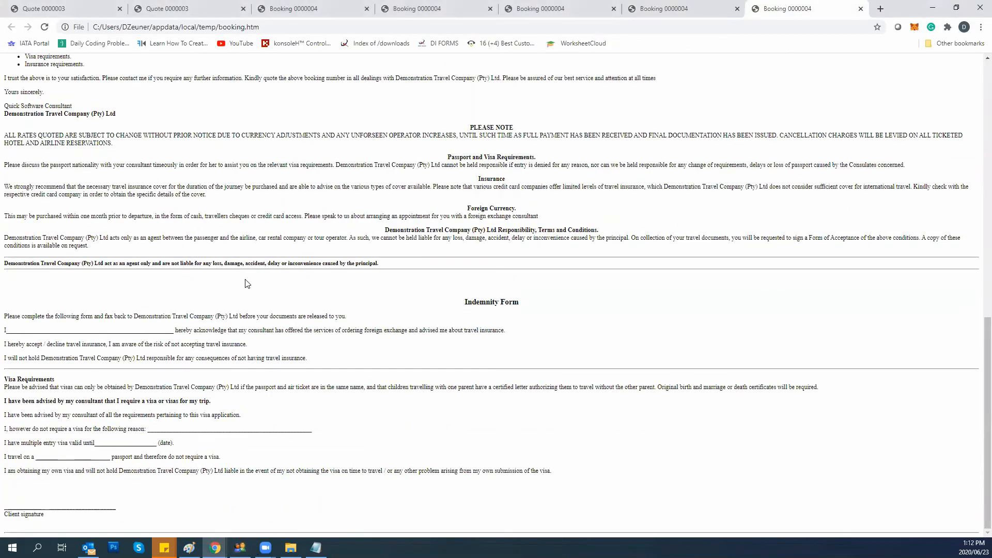
mouse_move(10, 298)
mouse_down()
mouse_move(165, 318)
mouse_move(222, 466)
mouse_move(222, 503)
mouse_up()
click(359, 353)
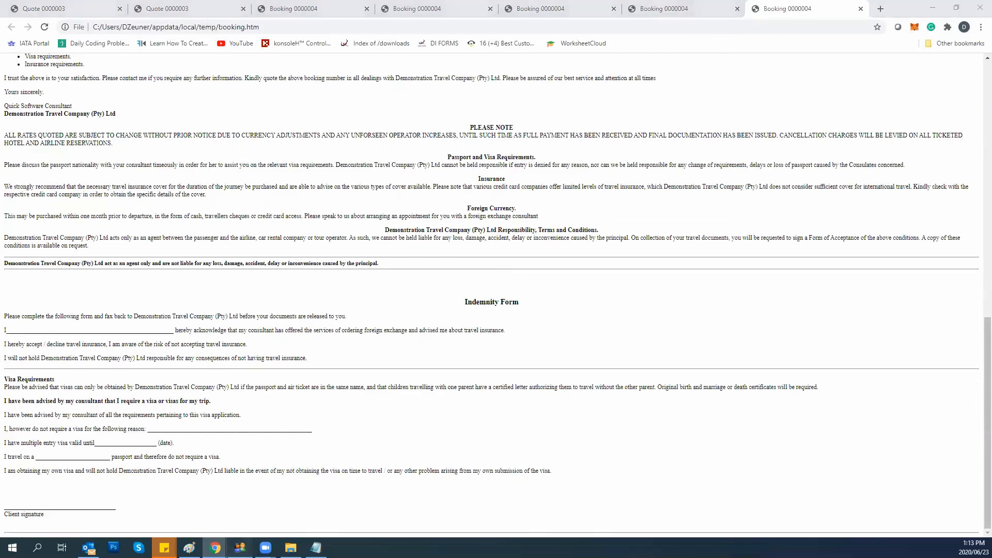
click(240, 548)
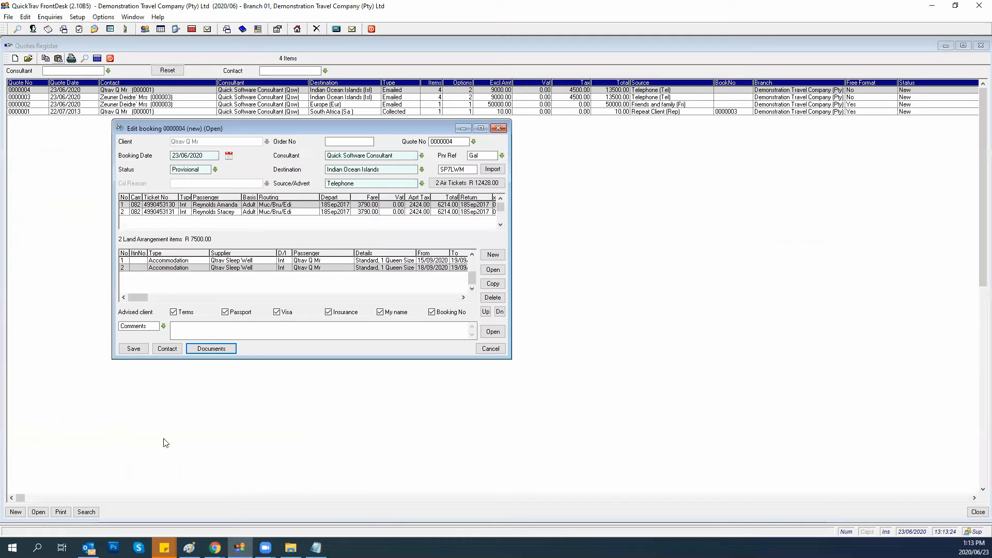
Generate booking 0000004's Booking Confirmation again with only Add client indemnity form ticked.
click(207, 350)
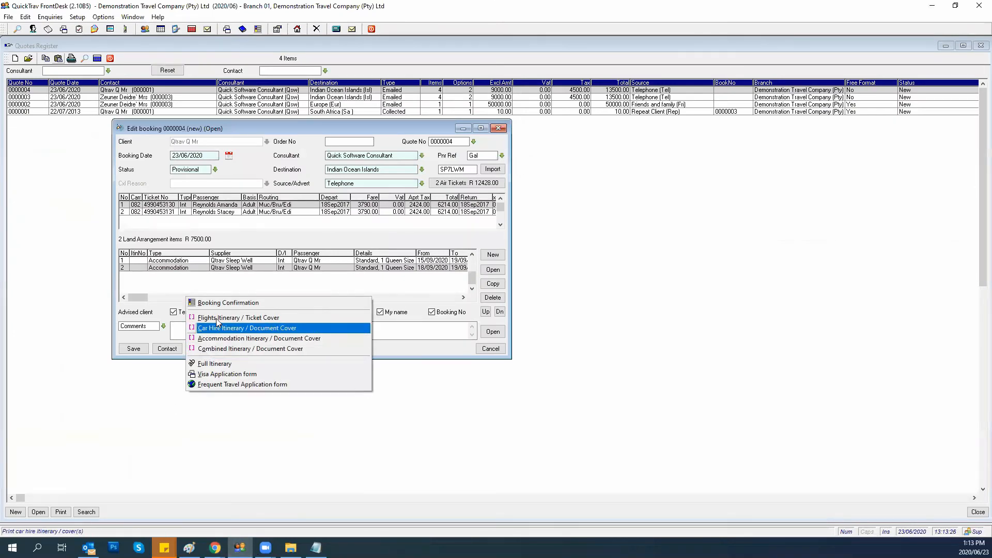
click(218, 304)
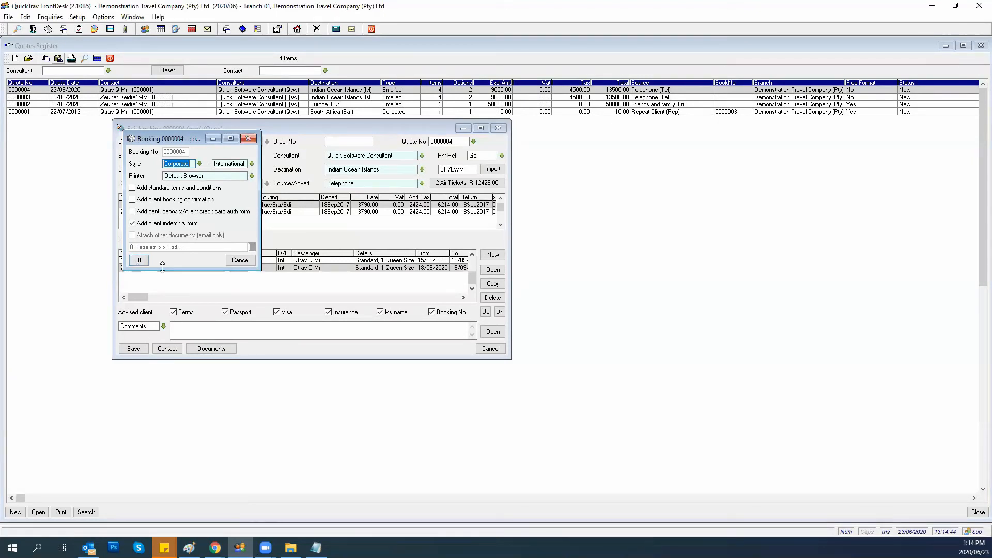
click(138, 261)
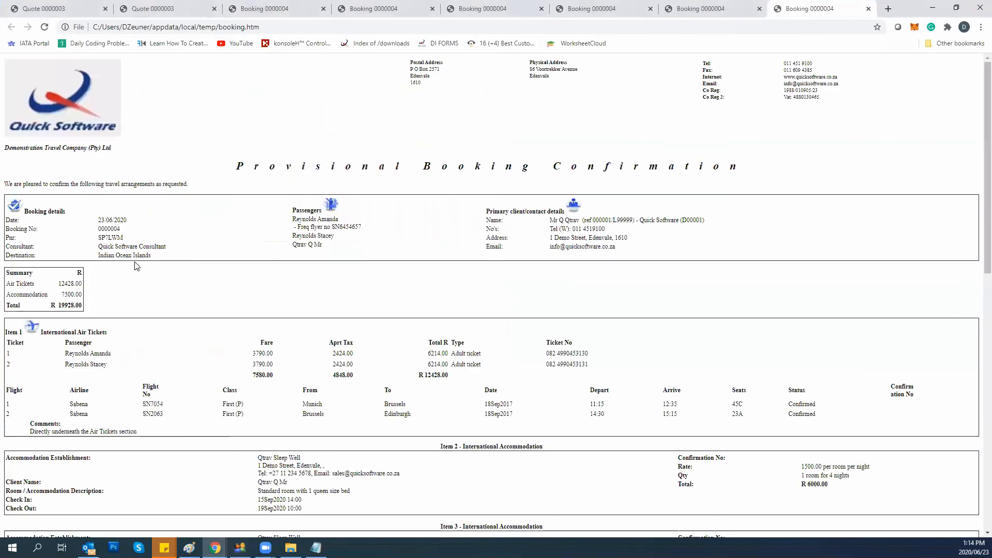
Scroll the sixth confirmation tab through to the Indemnity Form, then switch back to the booking editor.
scroll(427, 221, down, 10)
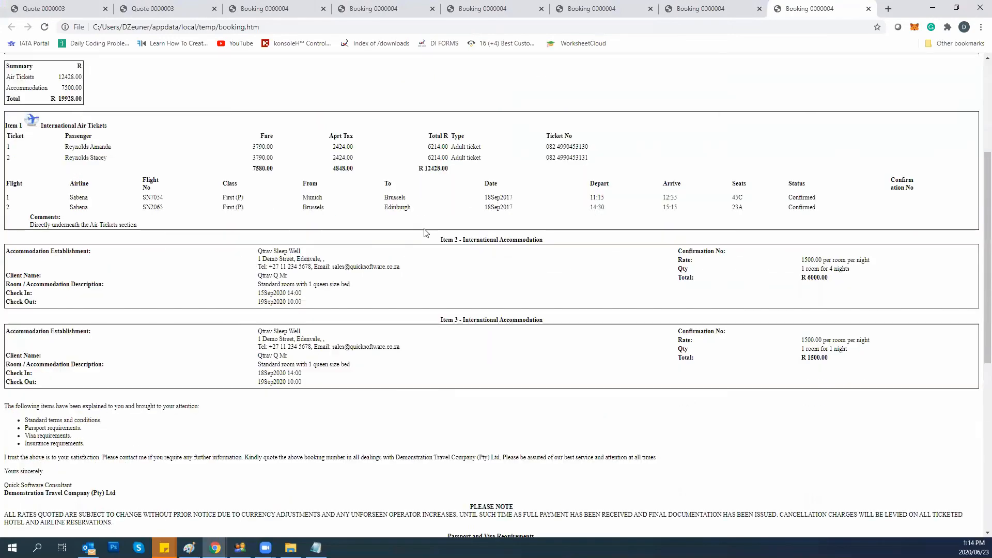
scroll(420, 246, up, 5)
scroll(419, 246, up, 1)
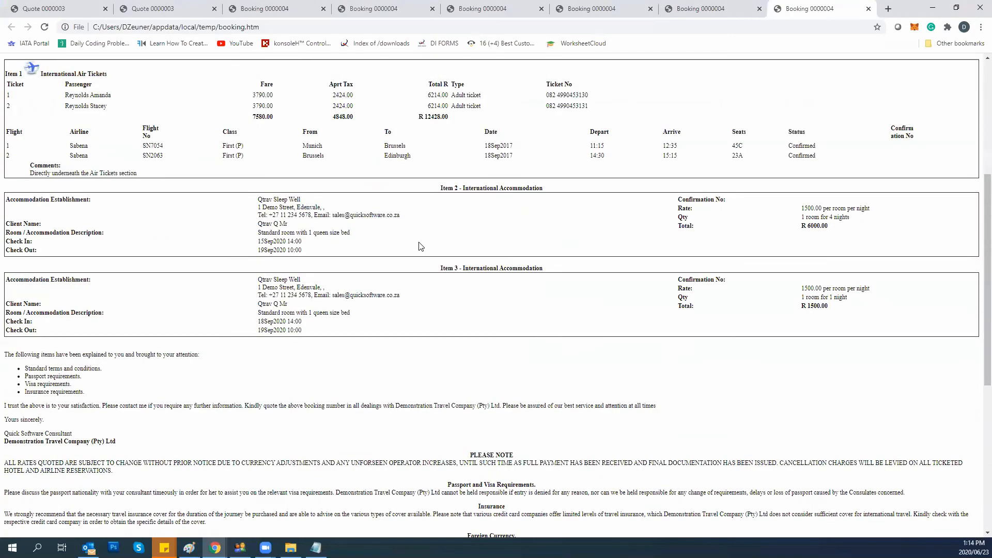
scroll(295, 439, down, 4)
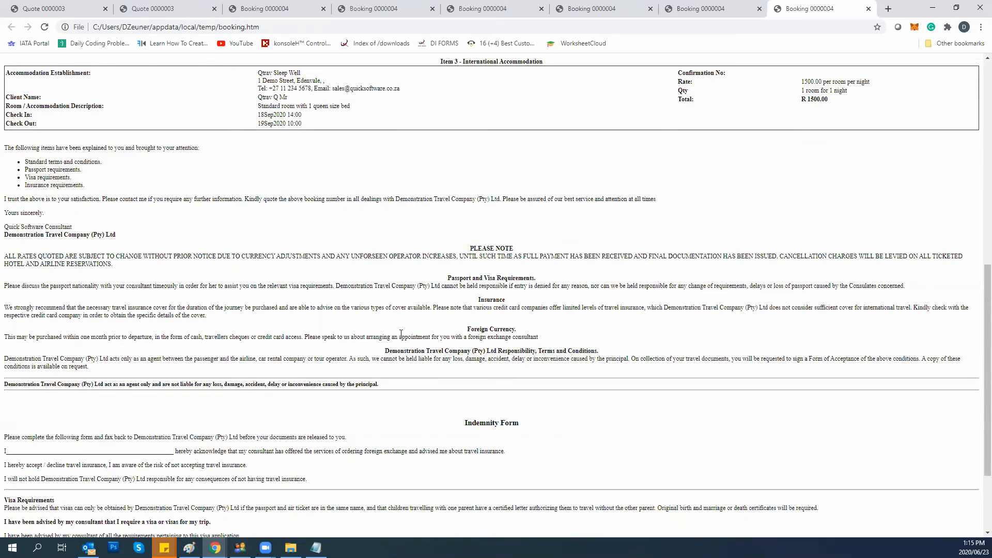
scroll(276, 329, down, 2)
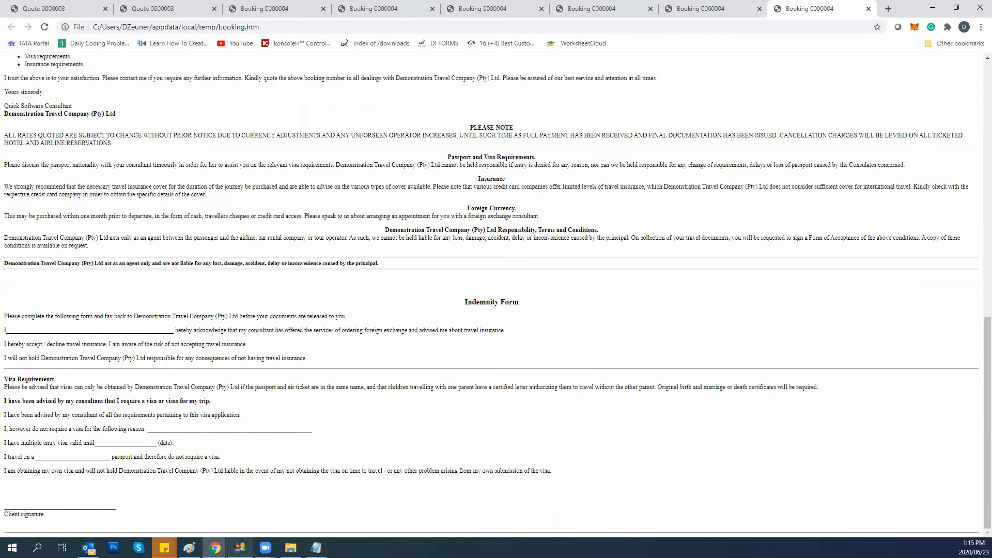
click(239, 547)
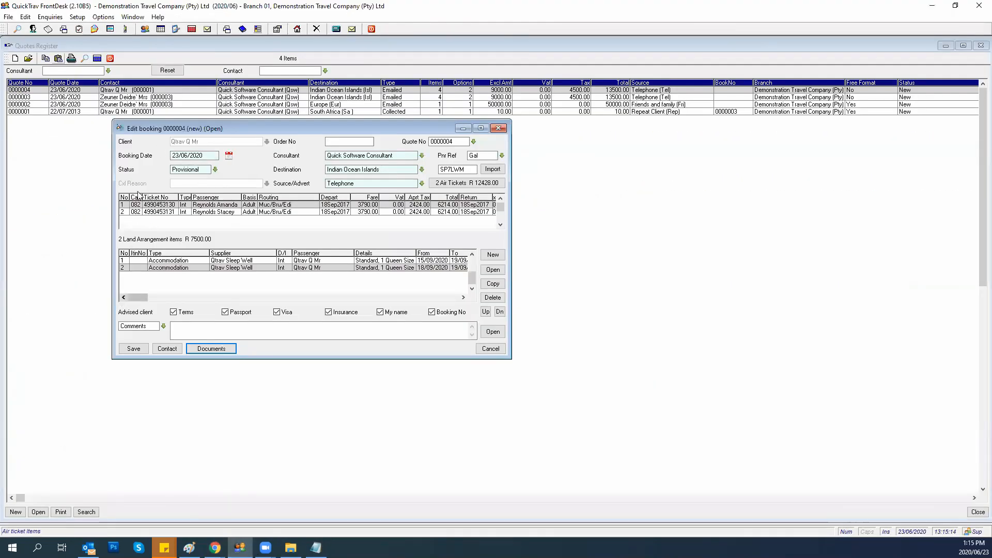
click(212, 349)
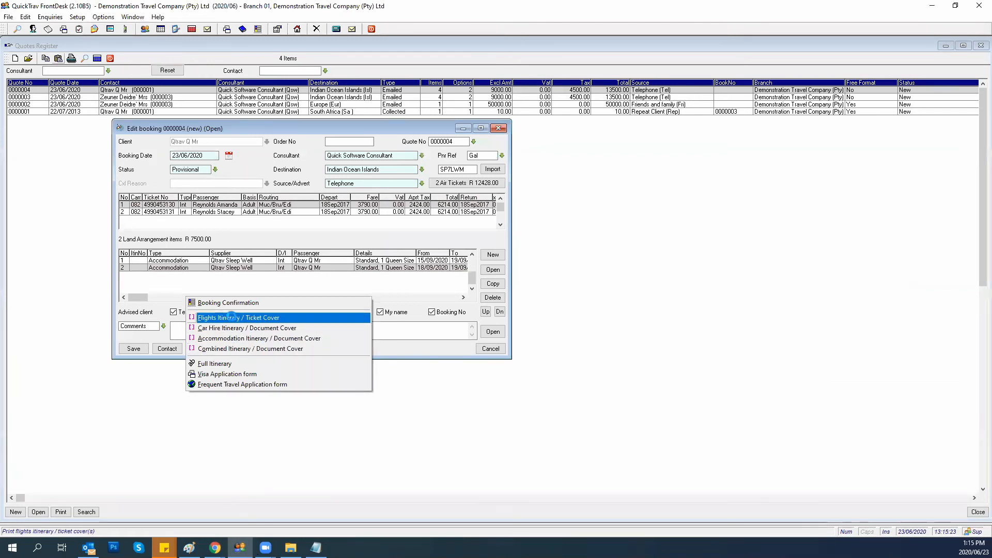
click(233, 317)
click(363, 242)
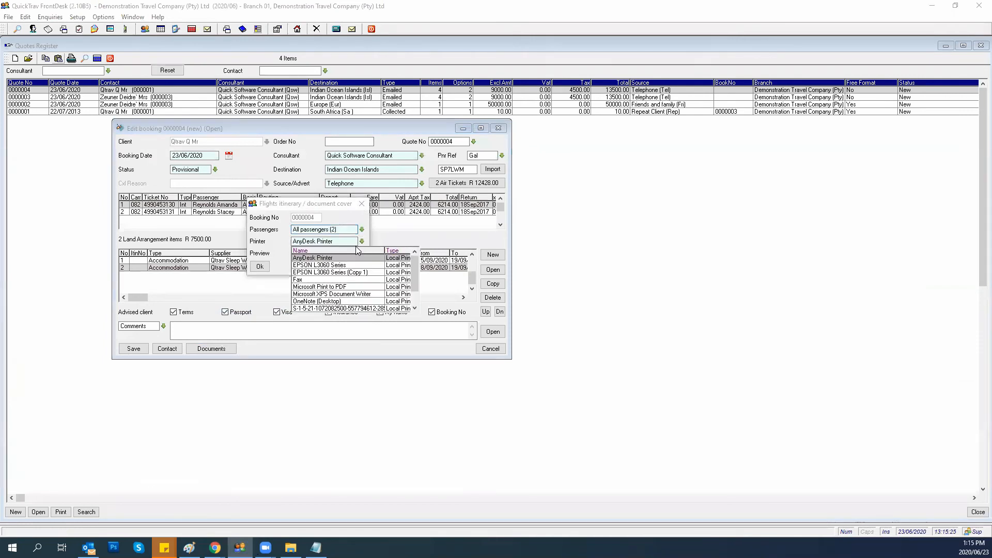
click(309, 287)
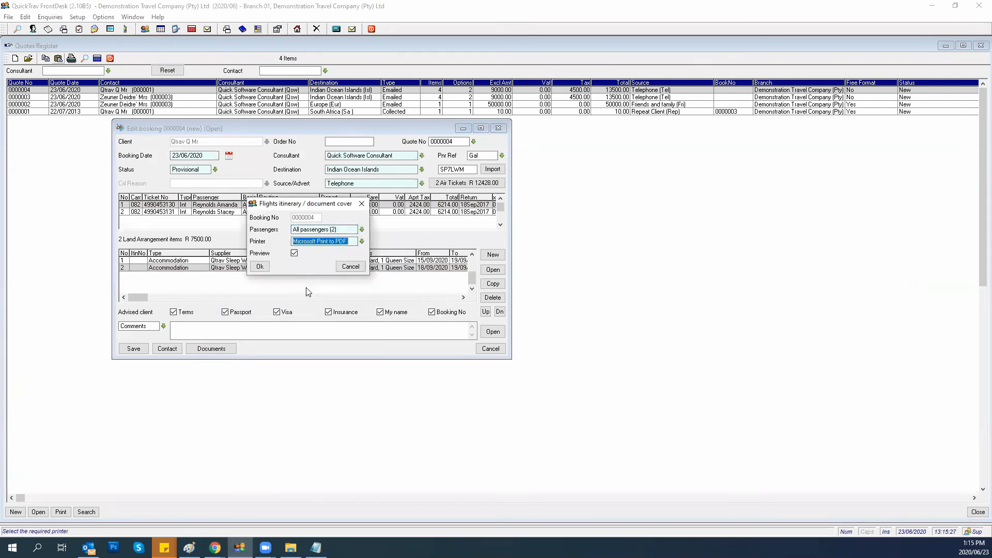
click(259, 267)
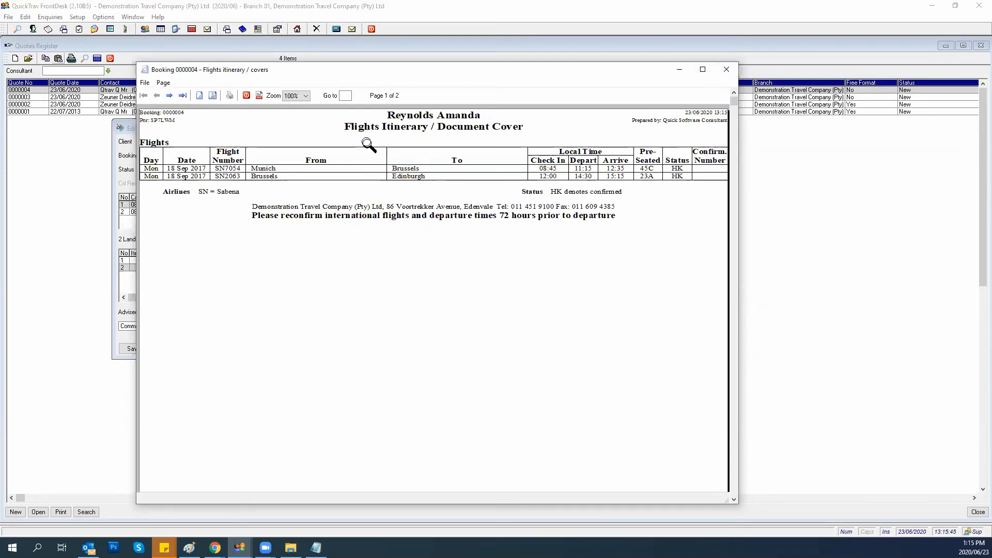
click(726, 71)
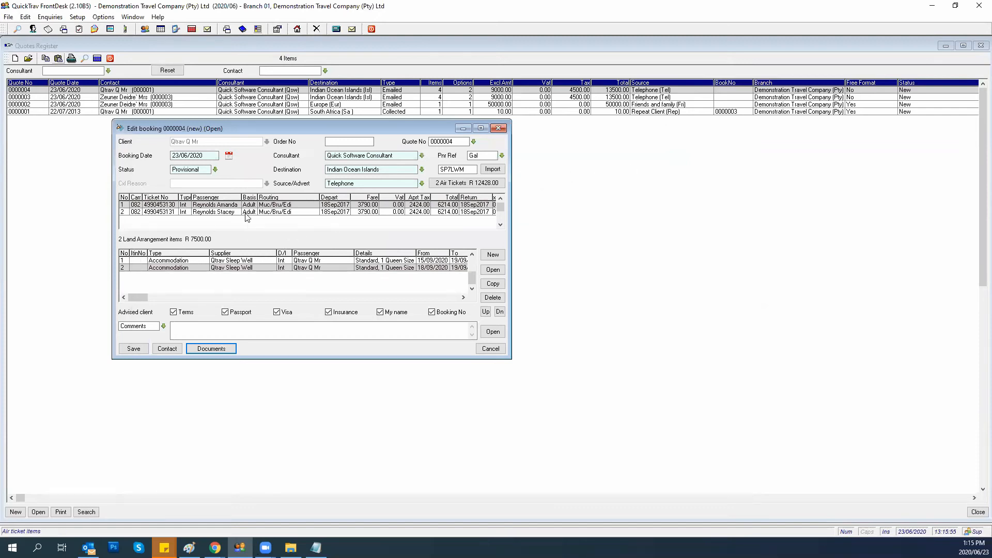
Select the first land arrangement item, then produce the Full Itinerary for booking 0000004.
click(273, 262)
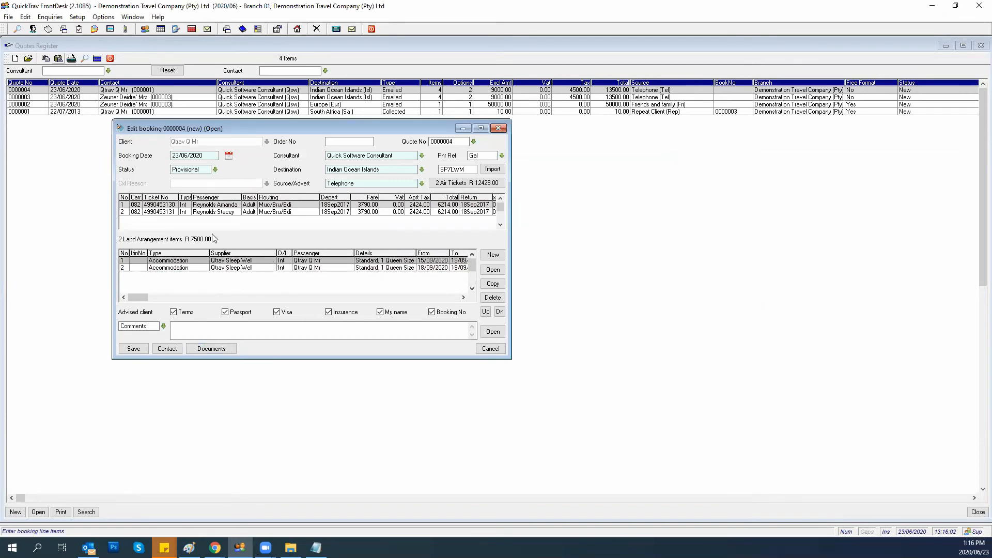
click(209, 349)
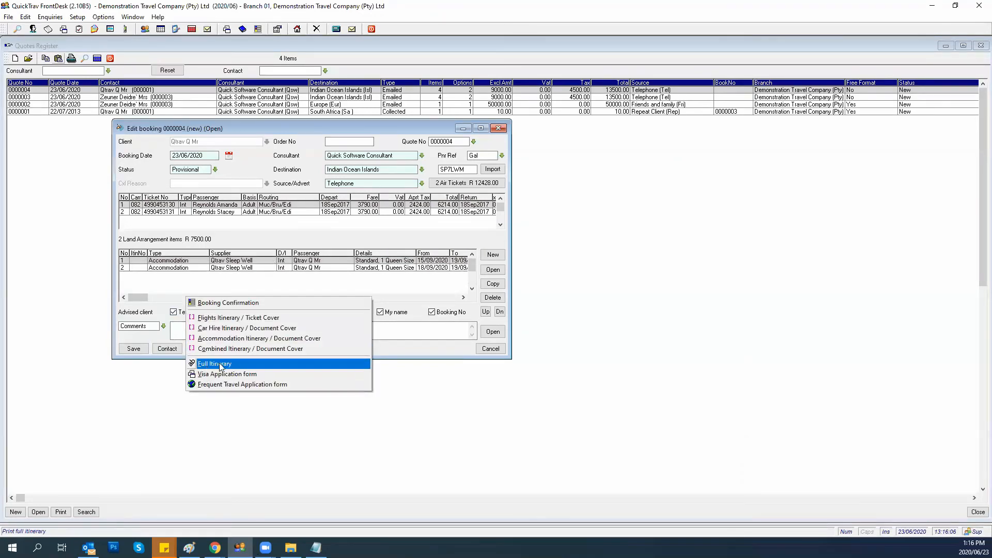
click(221, 366)
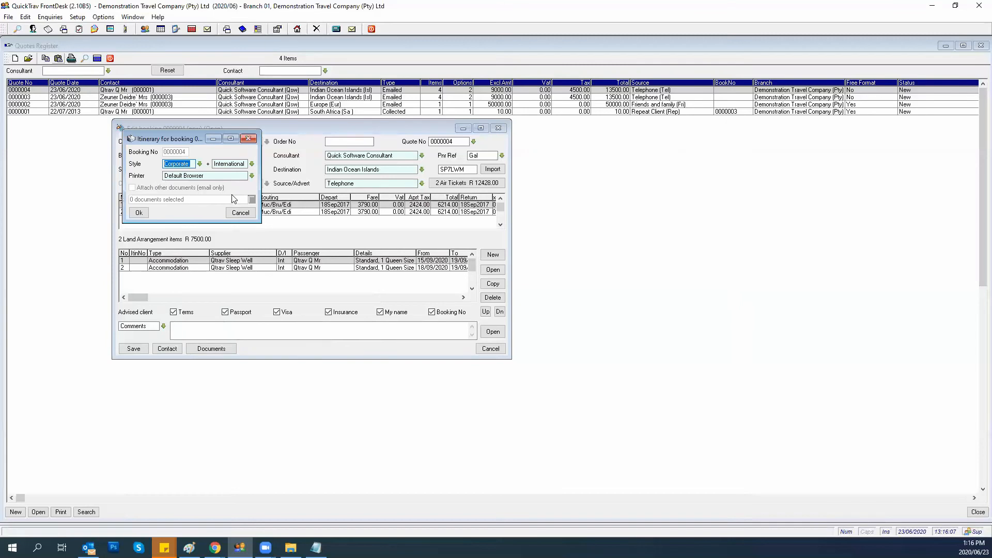
click(139, 213)
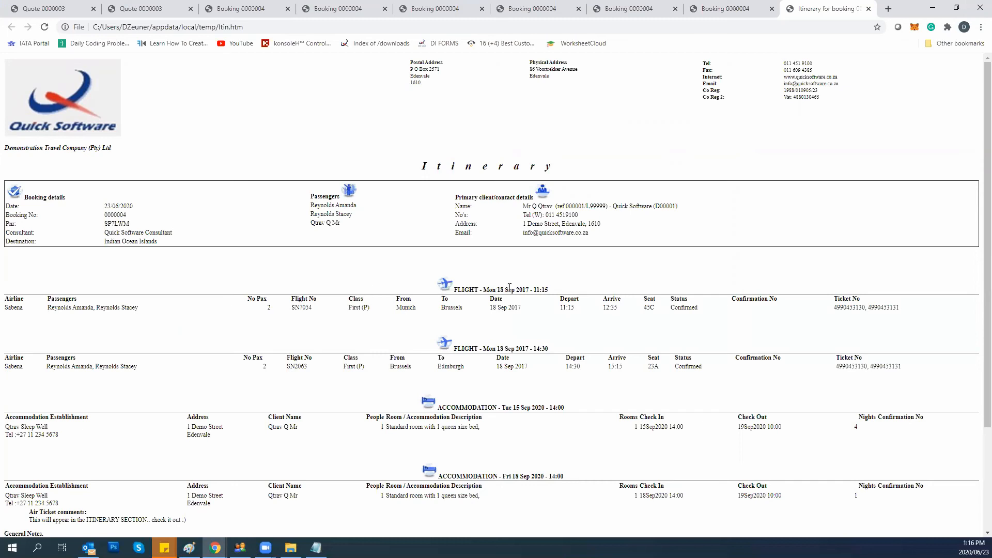
scroll(532, 289, down, 1)
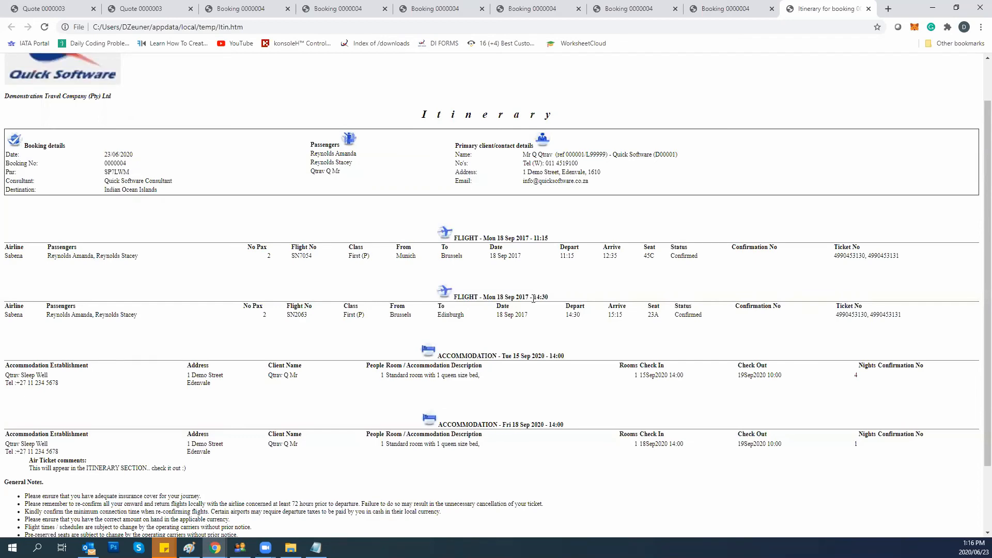
scroll(534, 299, down, 3)
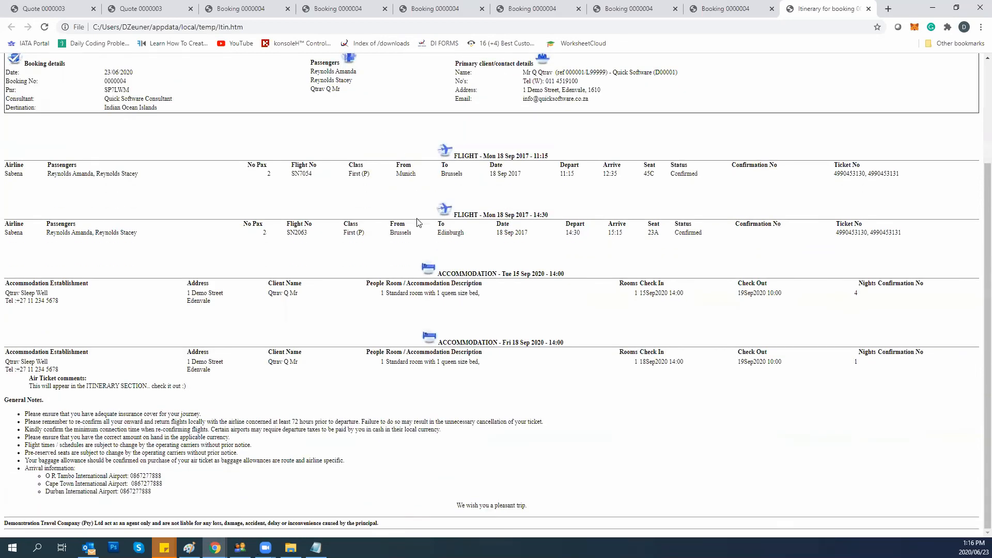
scroll(209, 499, up, 5)
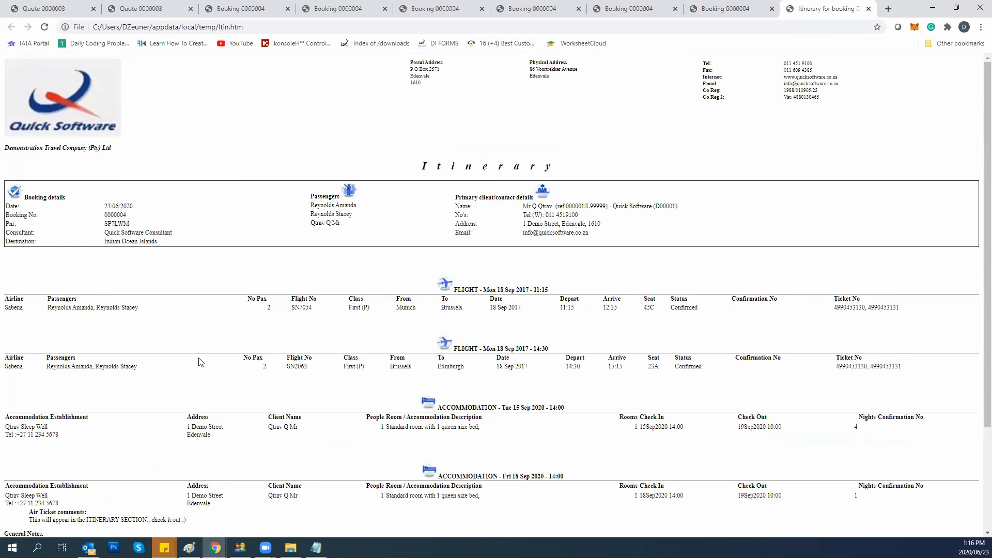
scroll(207, 362, down, 3)
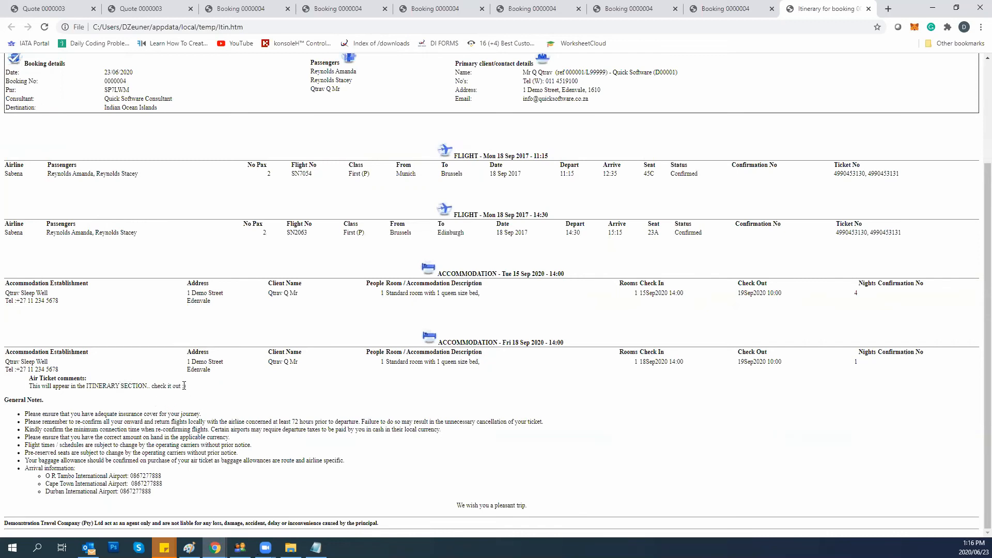
drag(186, 389, 29, 387)
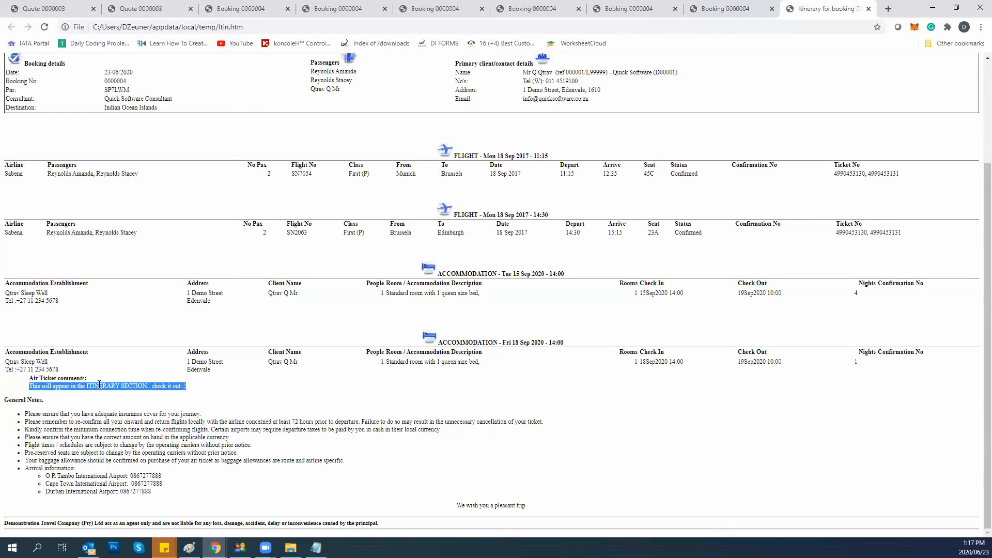
scroll(340, 287, up, 3)
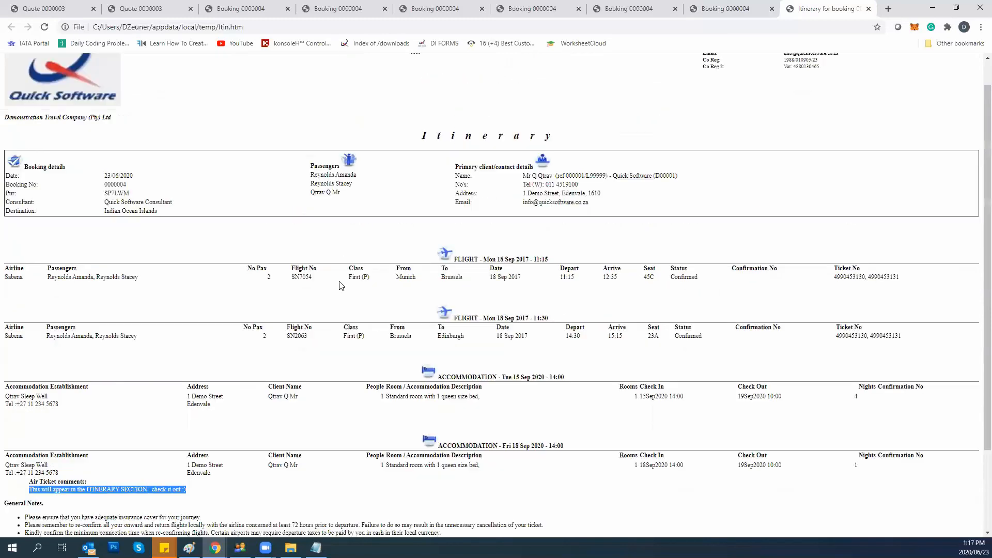
Scroll through the full itinerary in Chrome, then switch back to the booking 0000004 editor.
scroll(339, 291, down, 3)
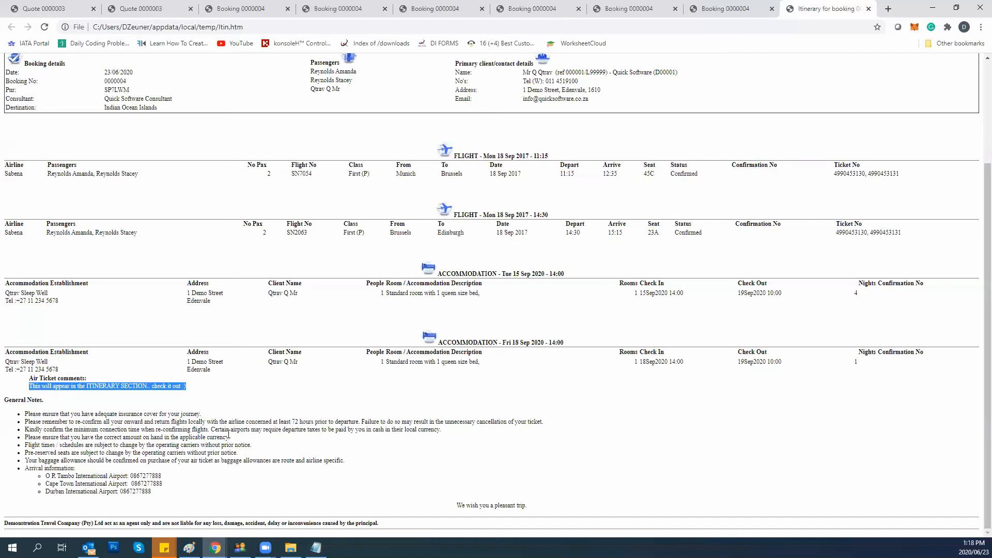
click(239, 547)
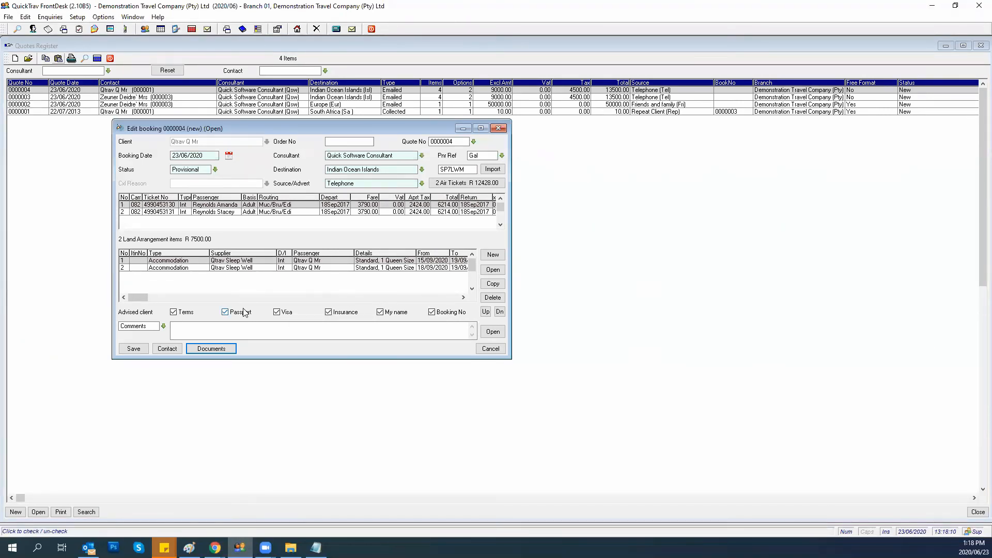
Open the Visa Application form and include both passengers of booking 0000004.
click(215, 349)
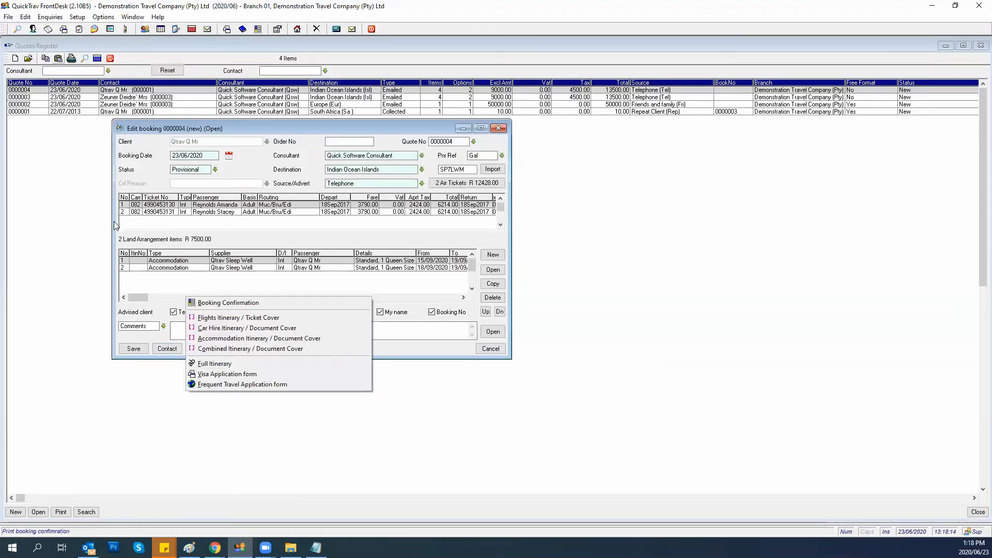
click(213, 376)
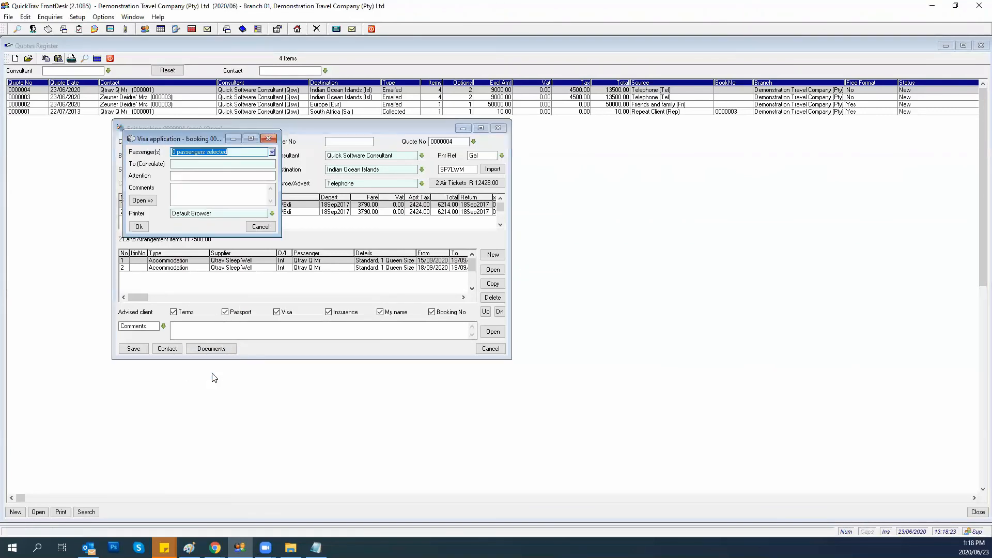
click(272, 151)
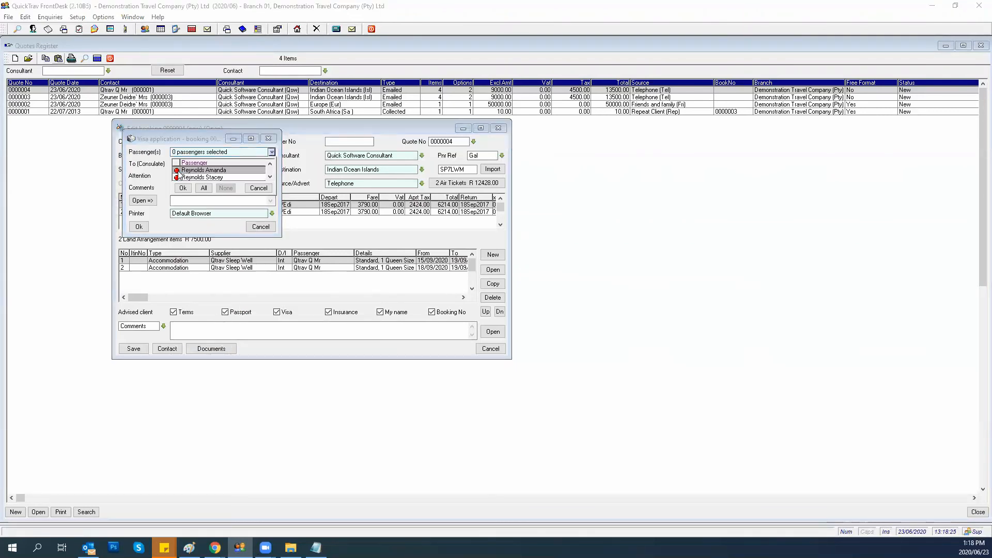
click(177, 170)
click(177, 178)
click(183, 187)
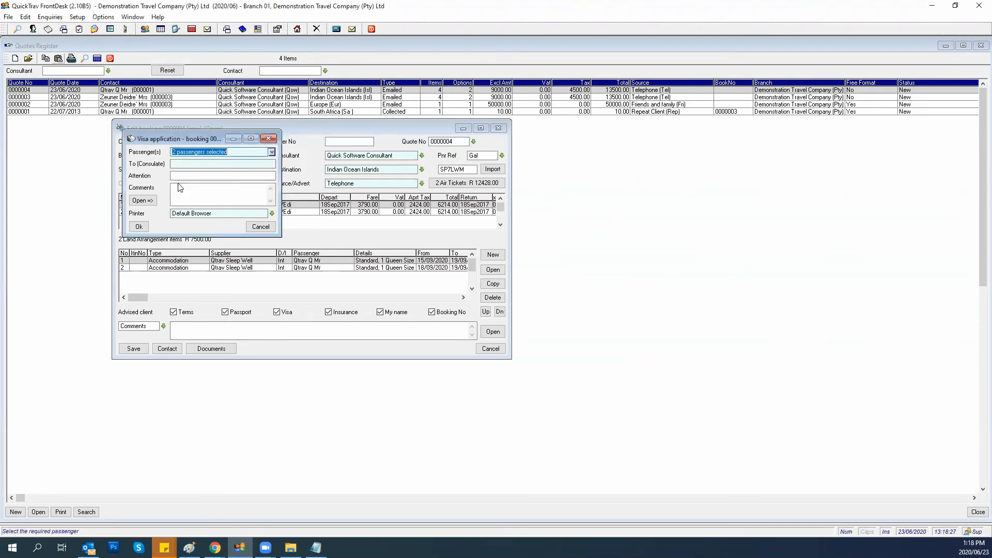
Address it to the Italian Embassy, fill in the attention contact, comment 'HElp please', and generate it.
click(179, 164)
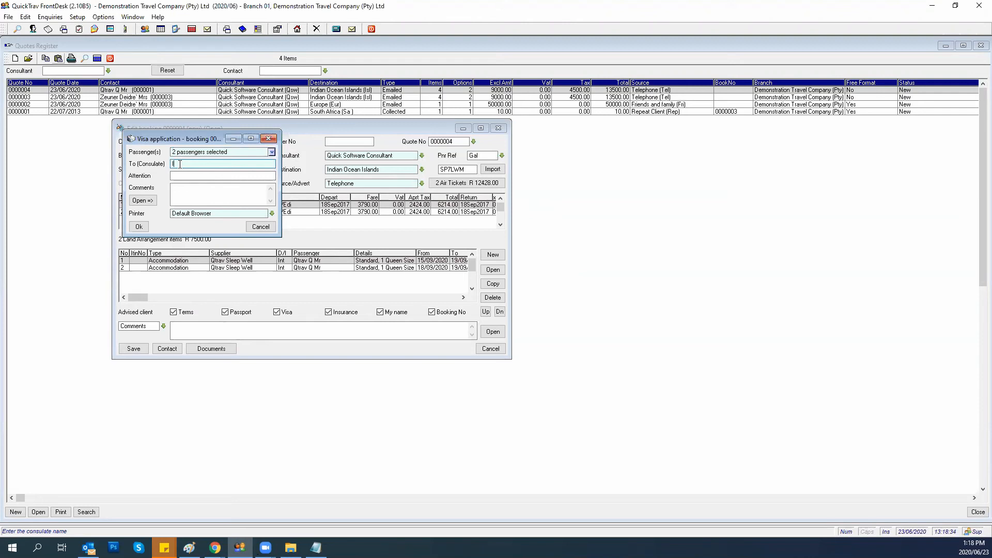
text(Italian Embassy)
key(Tab)
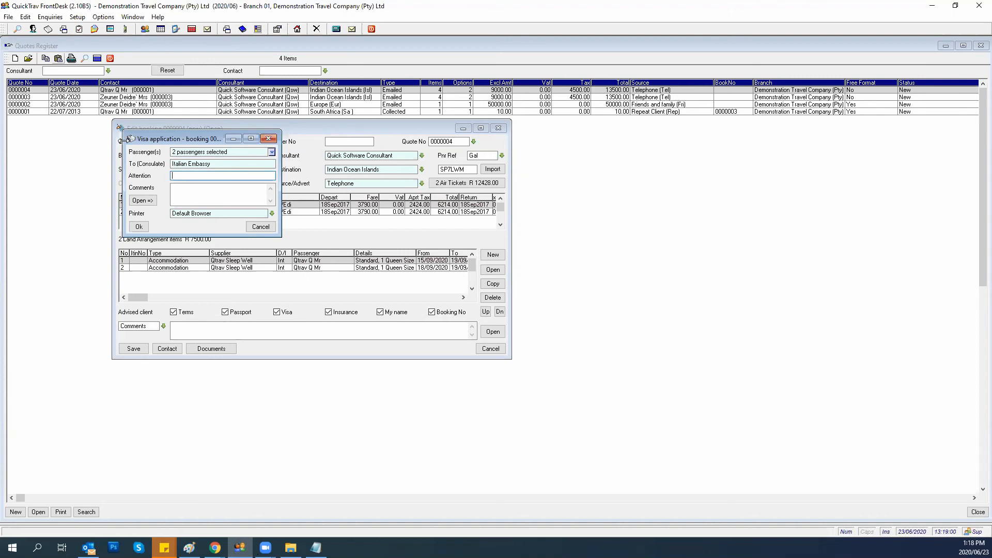
text(Bella)
key(Tab)
text(HE)
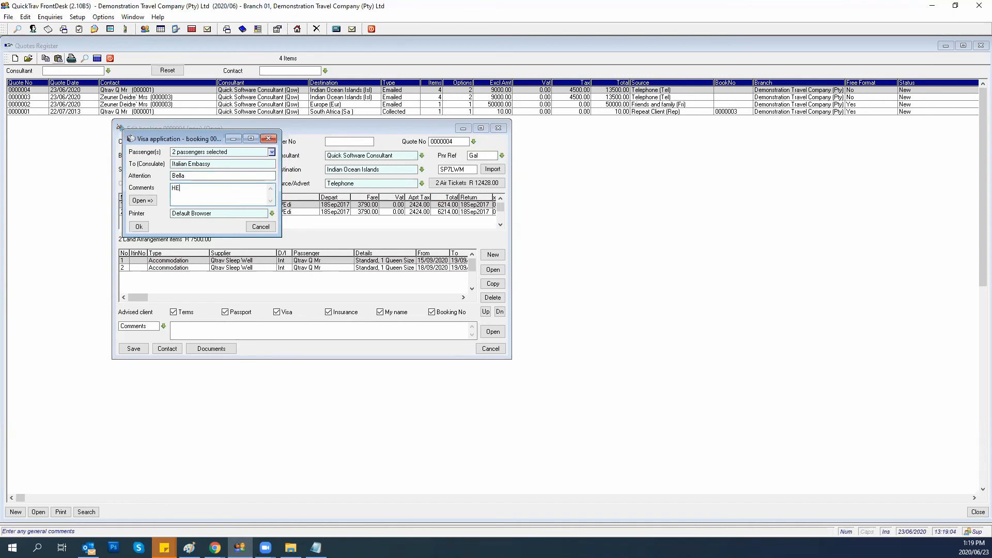
text(lp plesa)
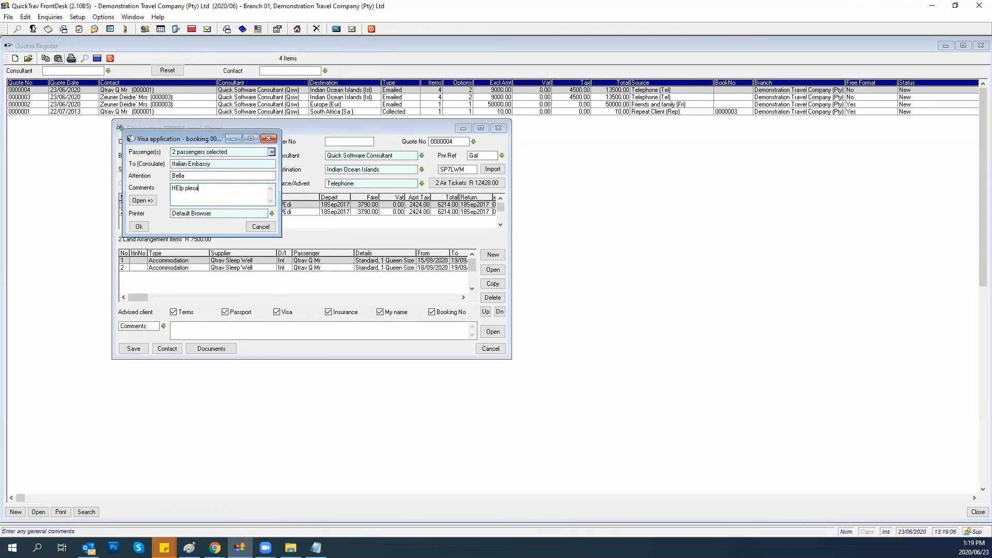
key(BackSpace)
key(BackSpace)
text(ase)
click(138, 226)
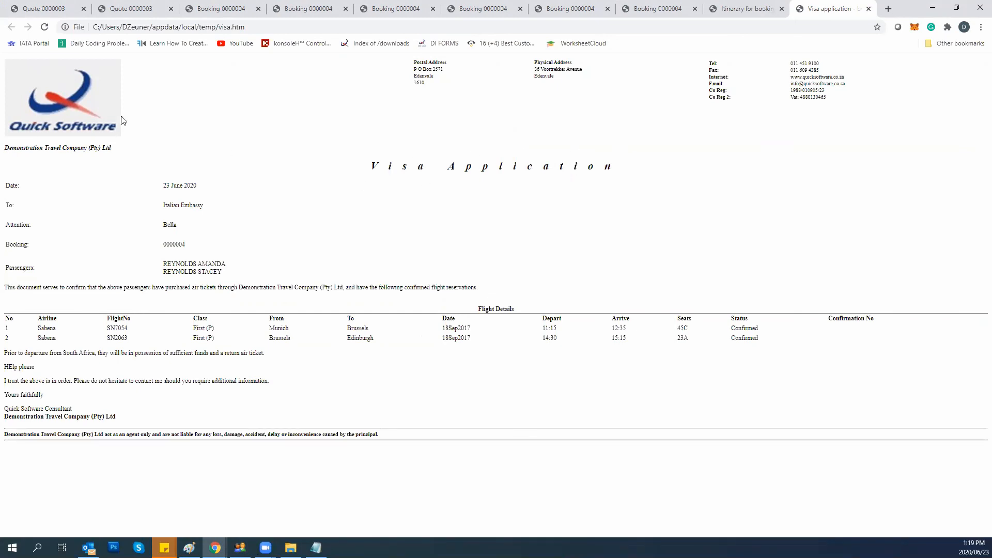
mouse_move(162, 206)
mouse_down()
mouse_move(209, 206)
mouse_move(163, 225)
mouse_up()
click(182, 246)
drag(173, 266, 224, 273)
drag(63, 311, 175, 353)
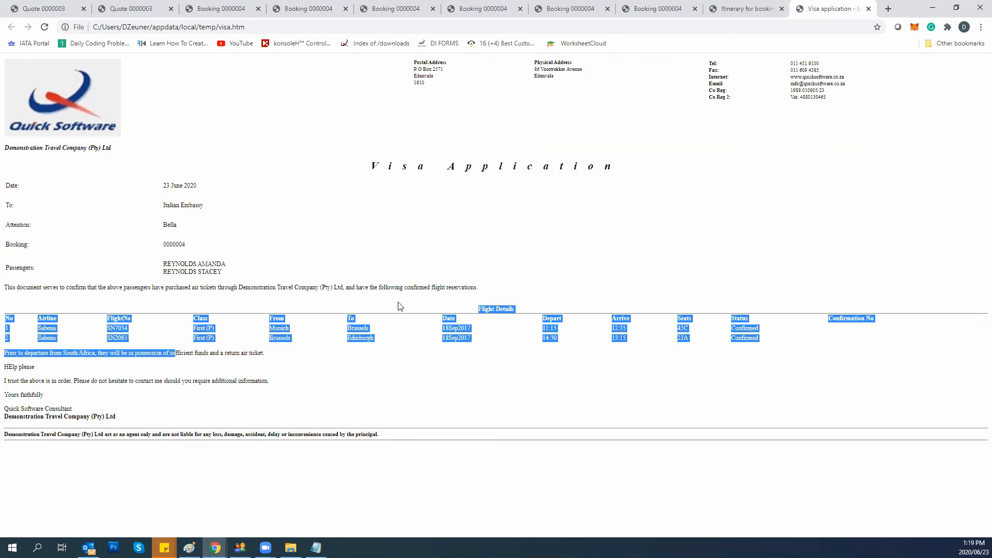
click(36, 378)
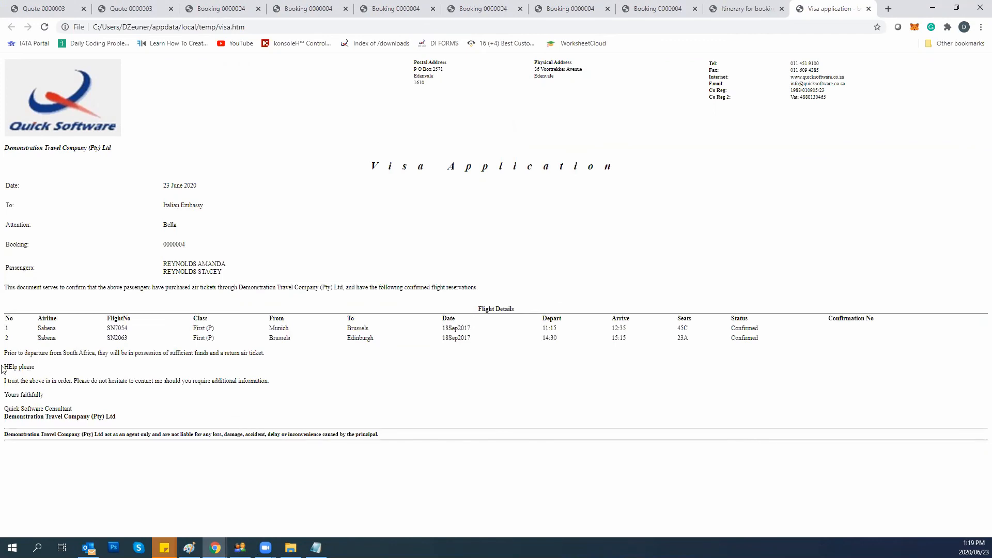
drag(6, 369, 43, 372)
Cancel the Visa and Frequent Travel Application forms, then reopen booking 0000004's Documents list.
click(240, 548)
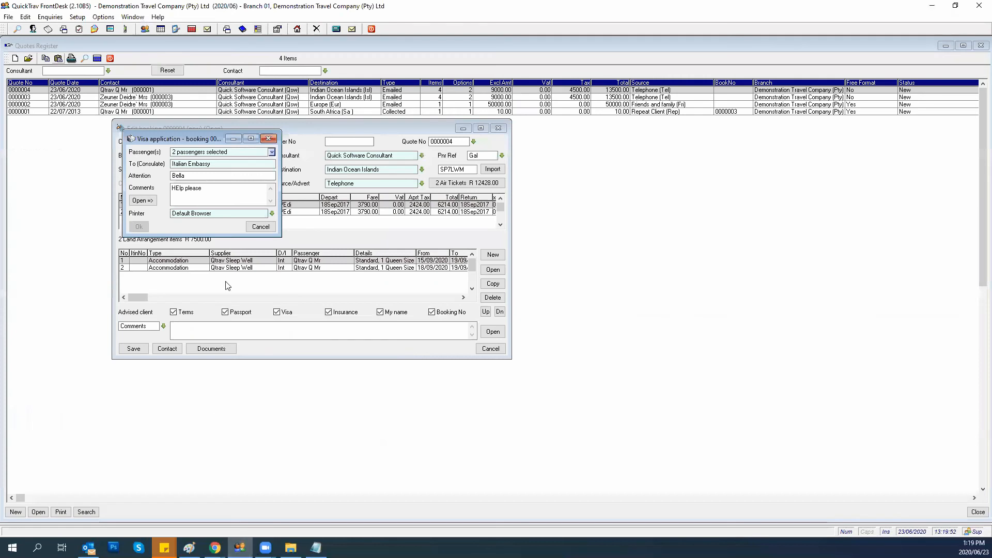
click(261, 227)
click(225, 349)
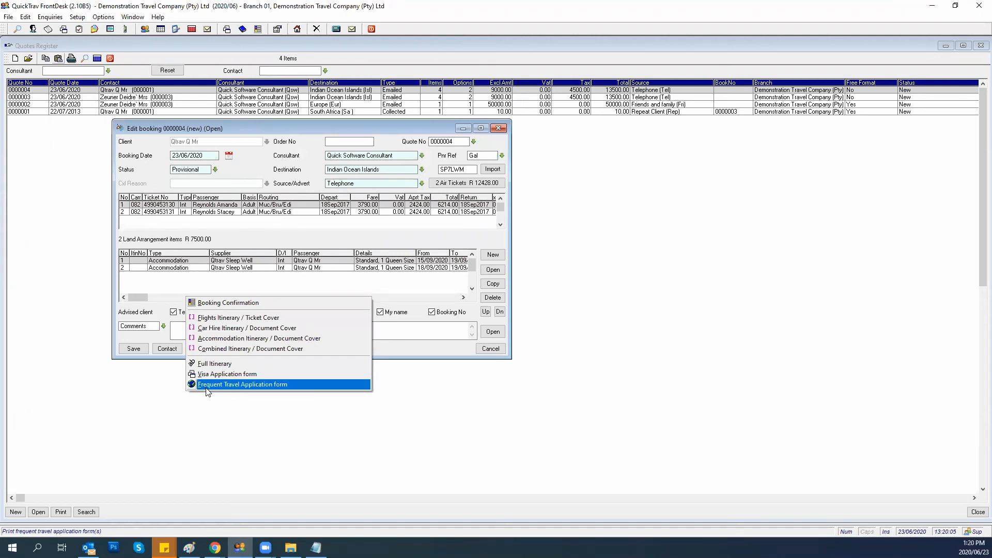
click(206, 388)
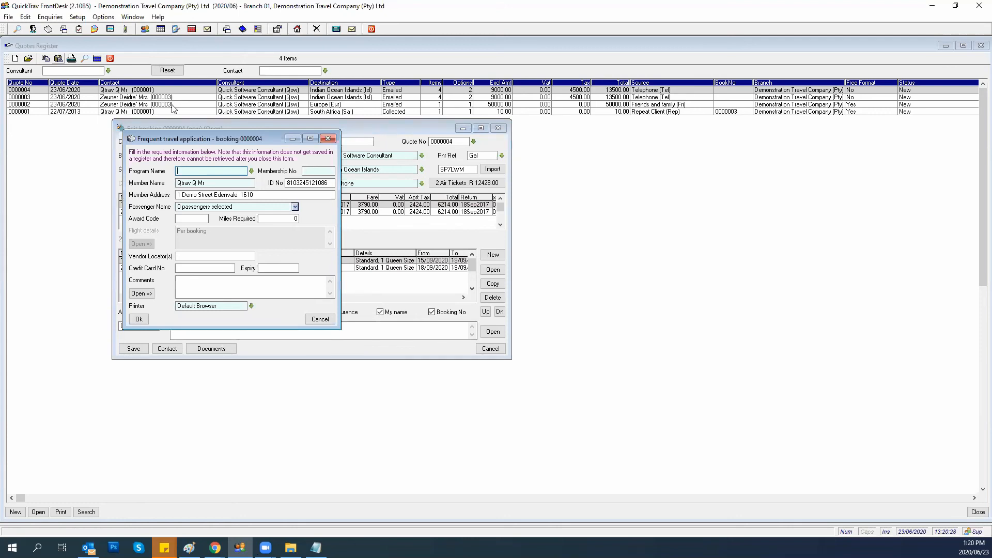
click(318, 319)
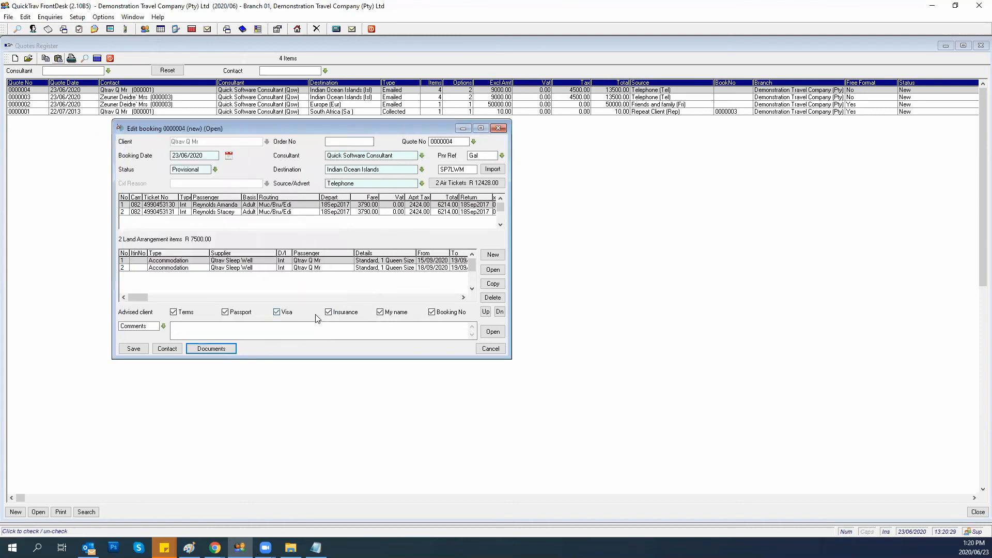
click(203, 353)
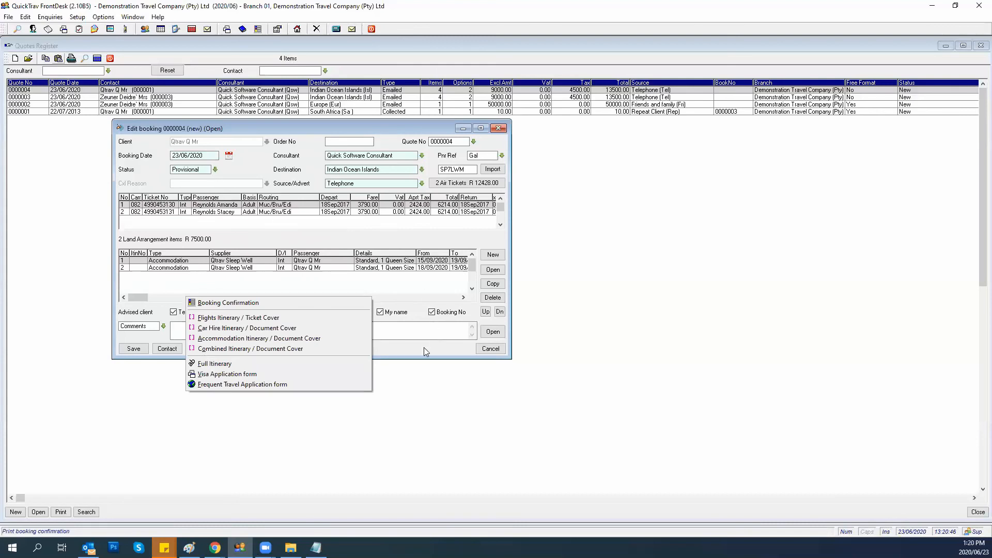
Save booking 0000004 and select quote 0000002 in the Quotes Register.
click(384, 348)
click(133, 348)
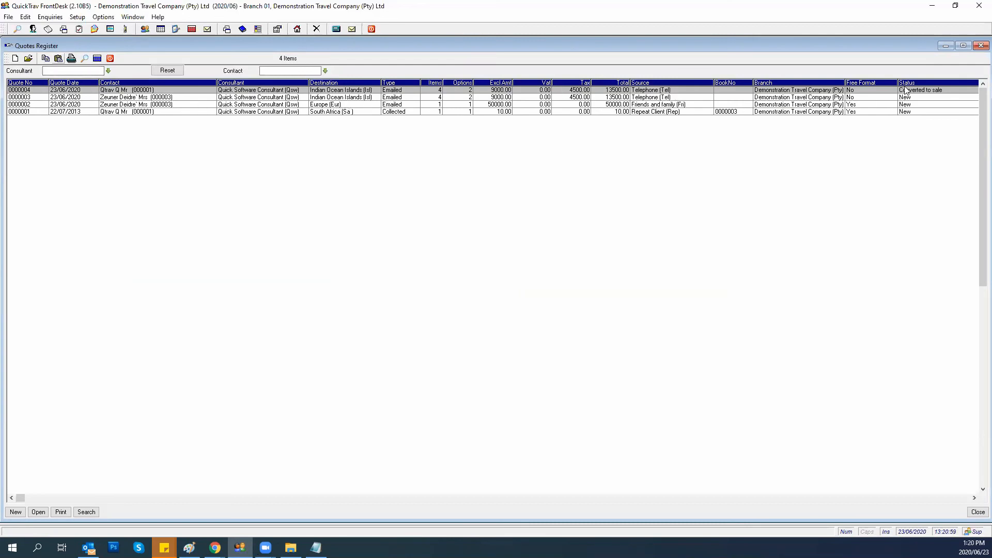
click(912, 106)
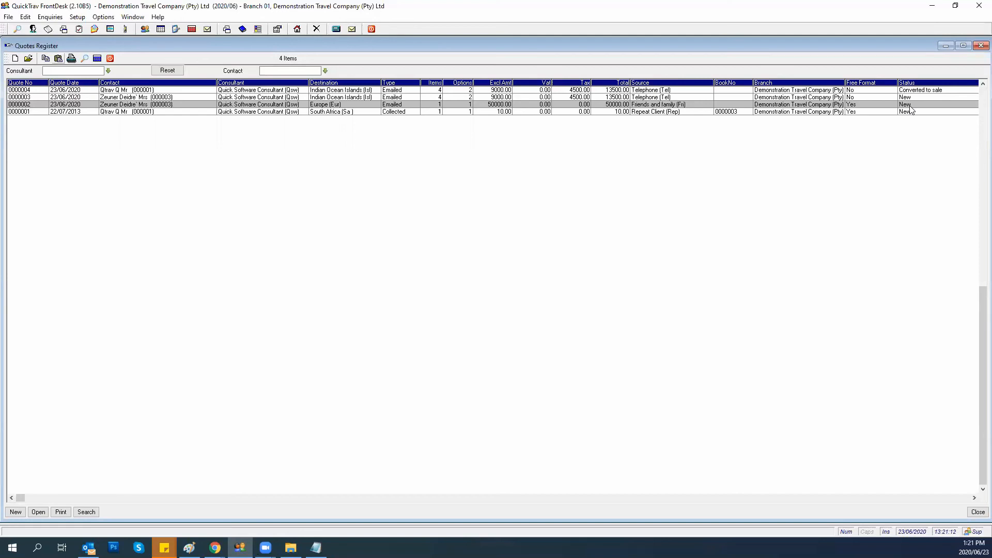
Change quote 0000002's status from New to Partially converted to sale and save it.
double_click(911, 105)
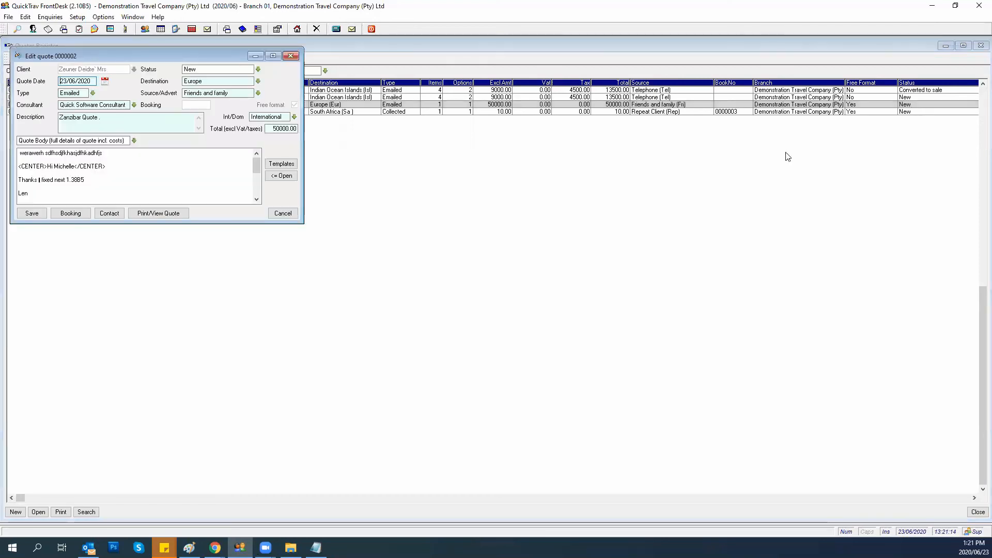
click(257, 71)
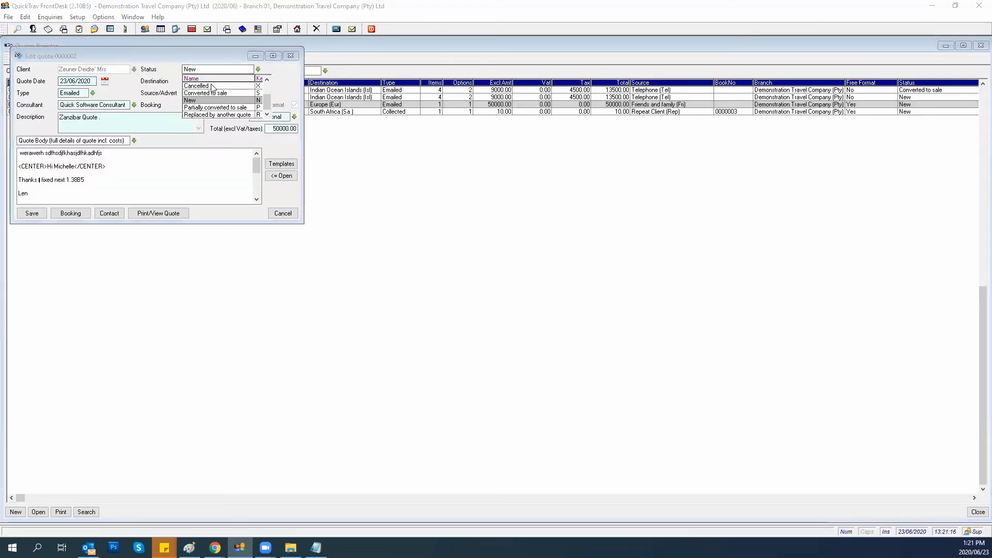
click(207, 110)
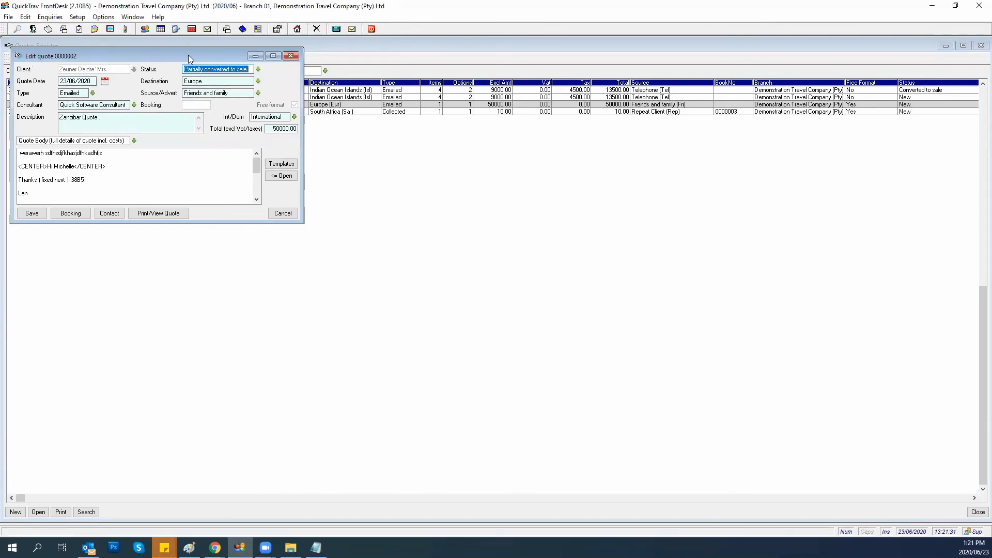
click(38, 212)
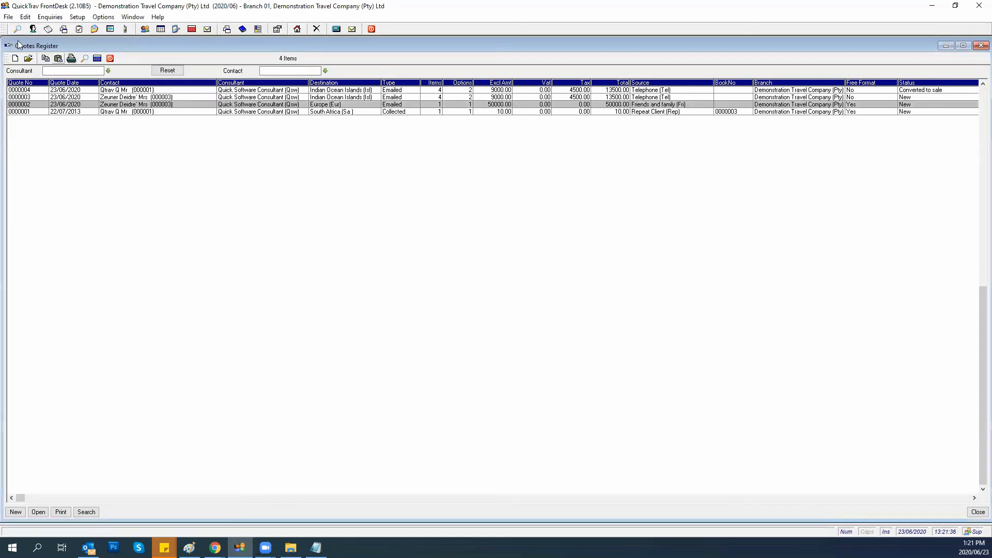
Open booking 0000004 from the Bookings Register and set its status to Final.
click(8, 17)
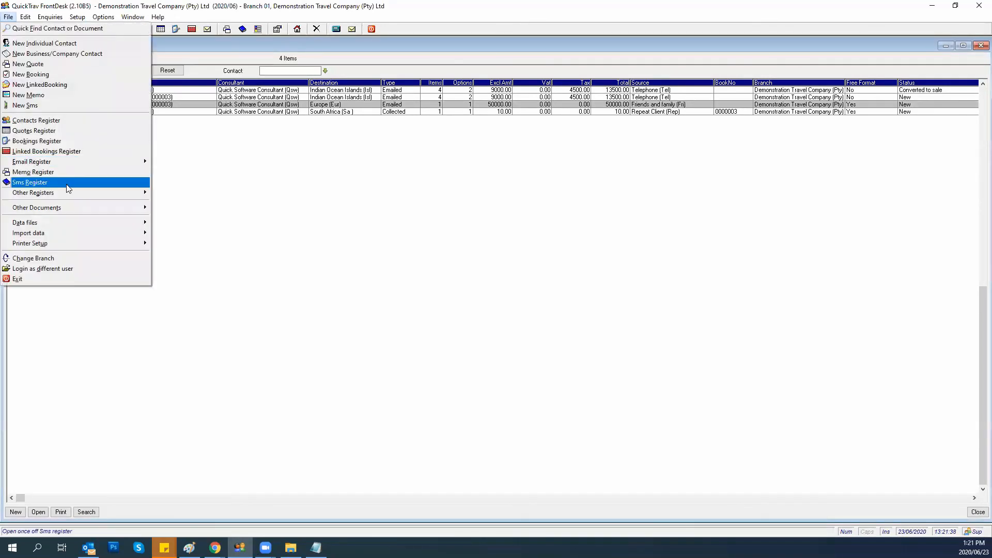
click(57, 141)
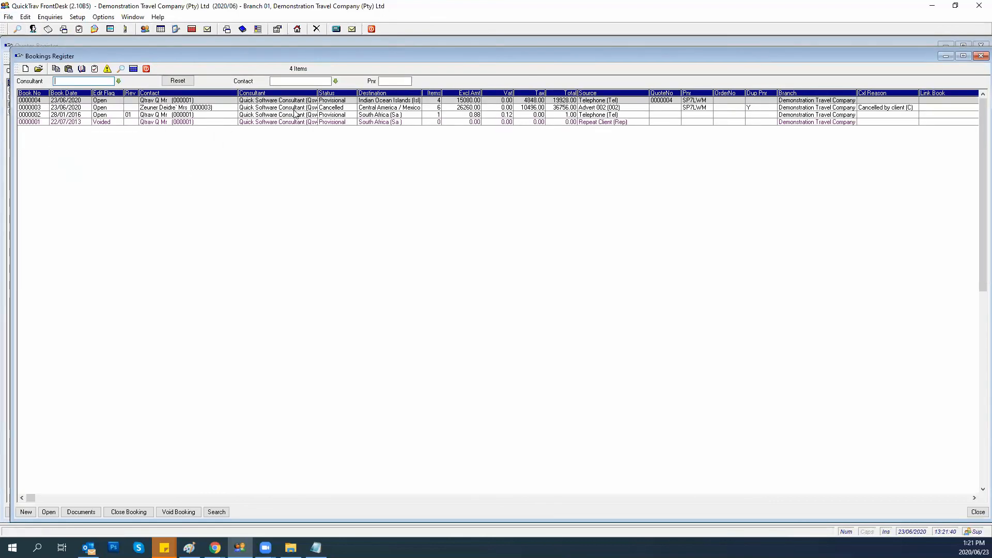
click(364, 108)
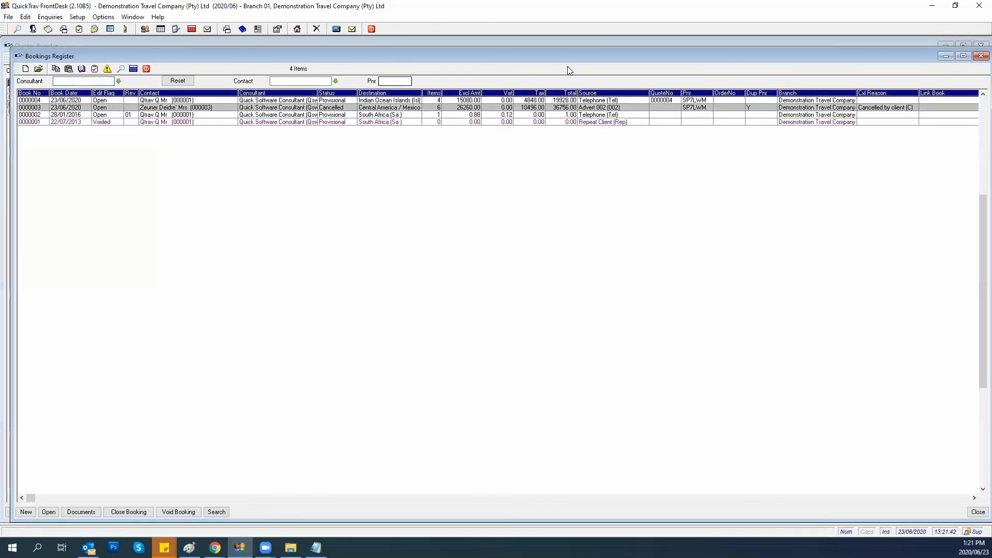
click(285, 101)
double_click(285, 102)
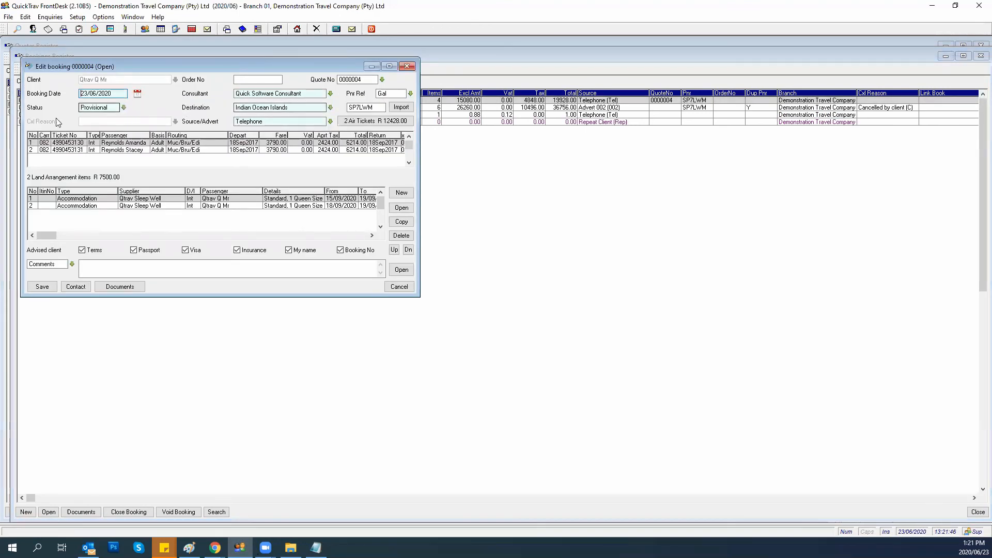
click(123, 108)
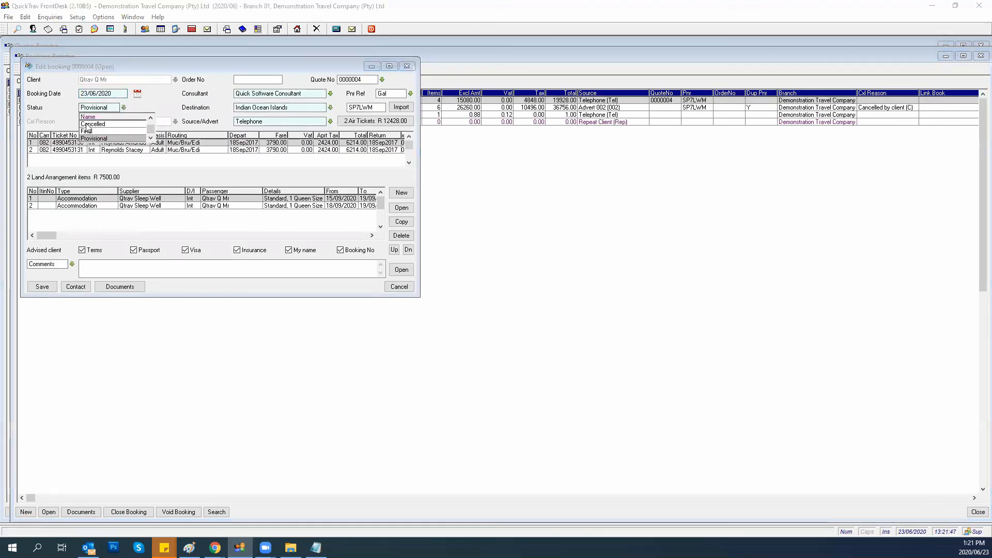
click(87, 131)
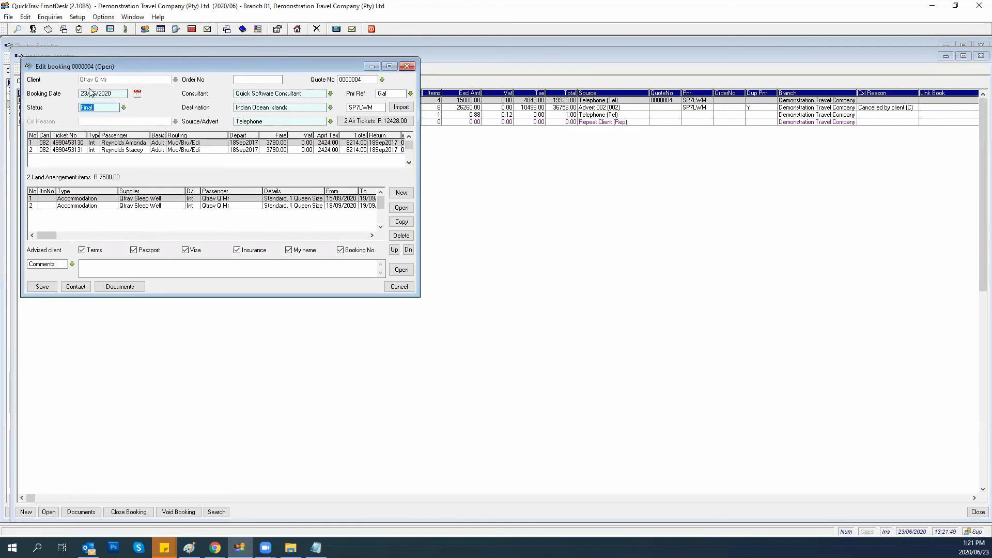
Produce the combined itinerary for booking 0000004 in the browser.
click(110, 287)
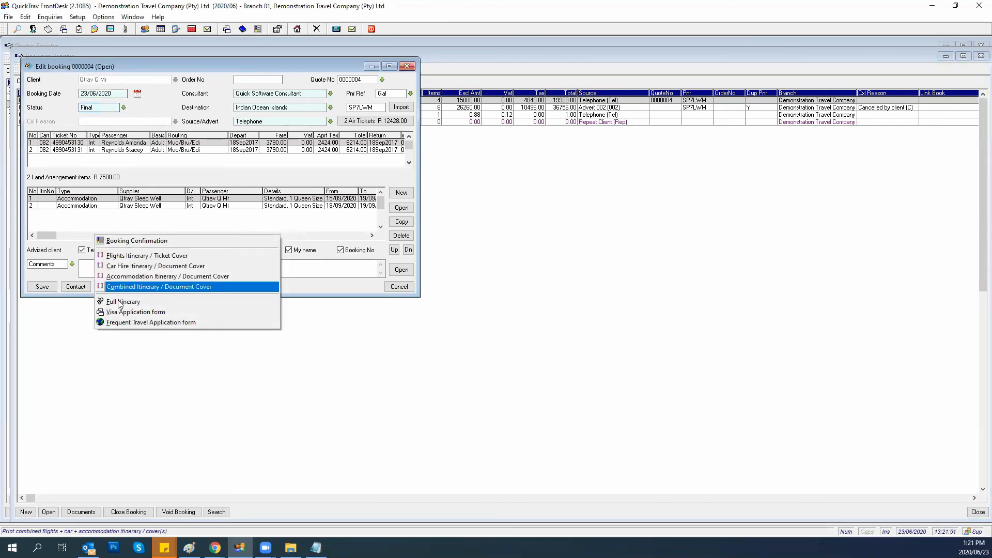
click(124, 303)
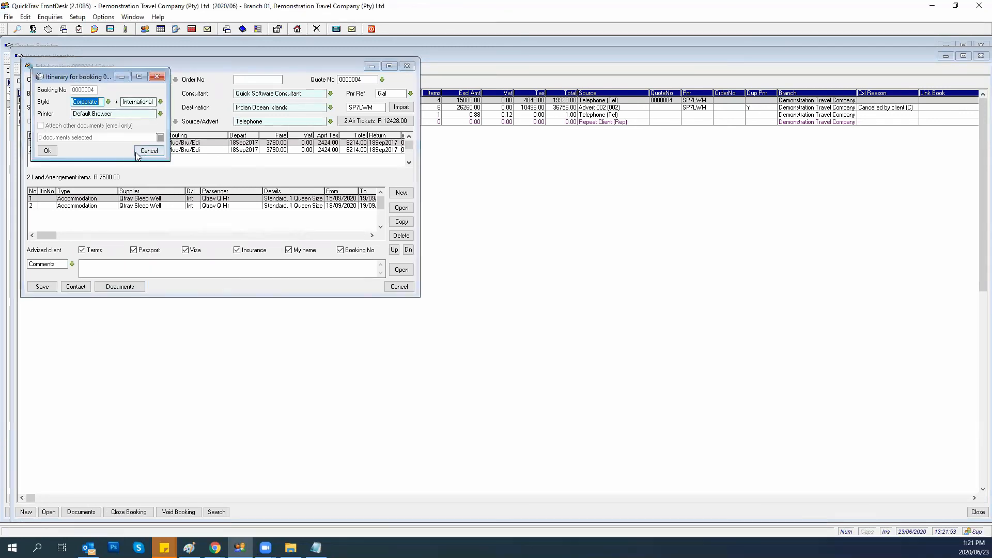
click(47, 151)
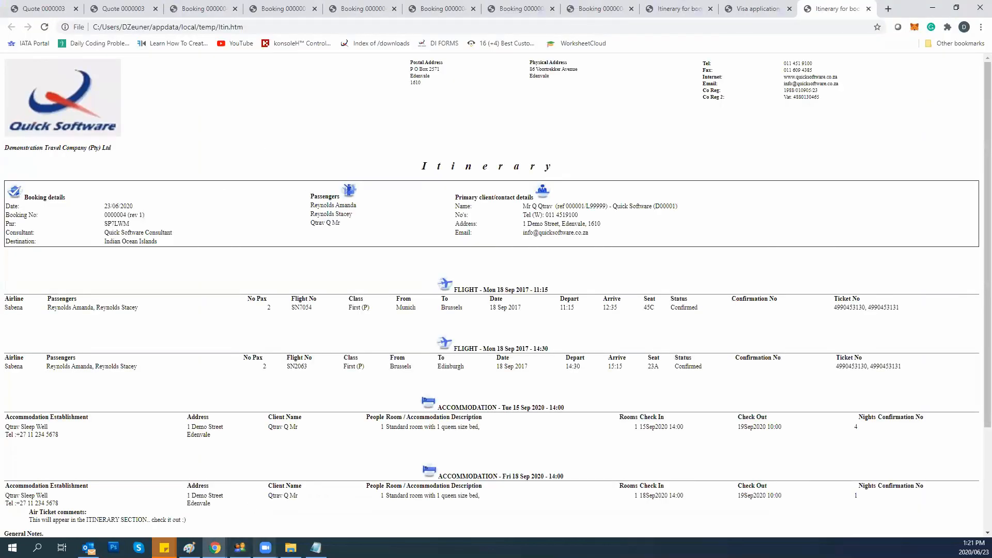
Produce booking 0000004's Booking Confirmation in the browser.
click(240, 547)
click(101, 286)
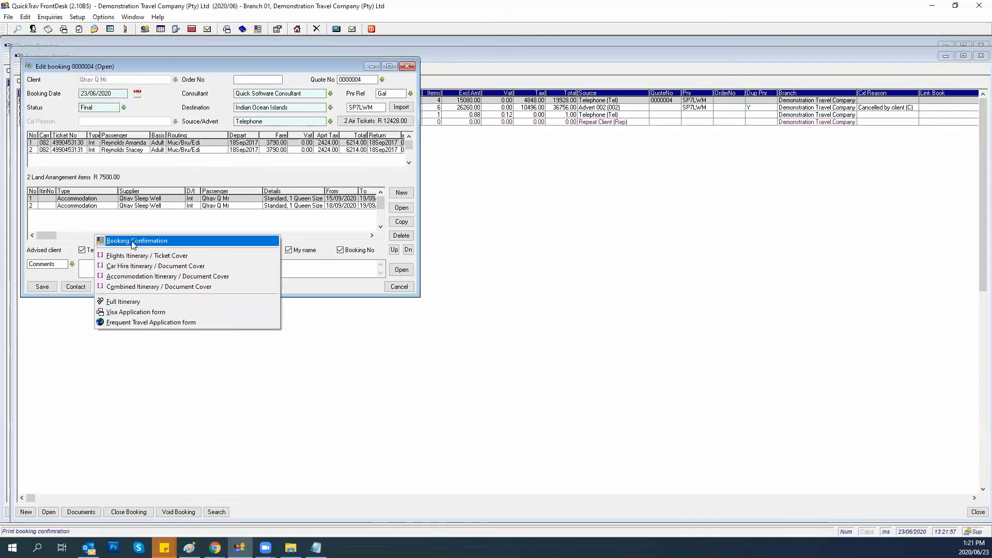
click(124, 241)
click(47, 198)
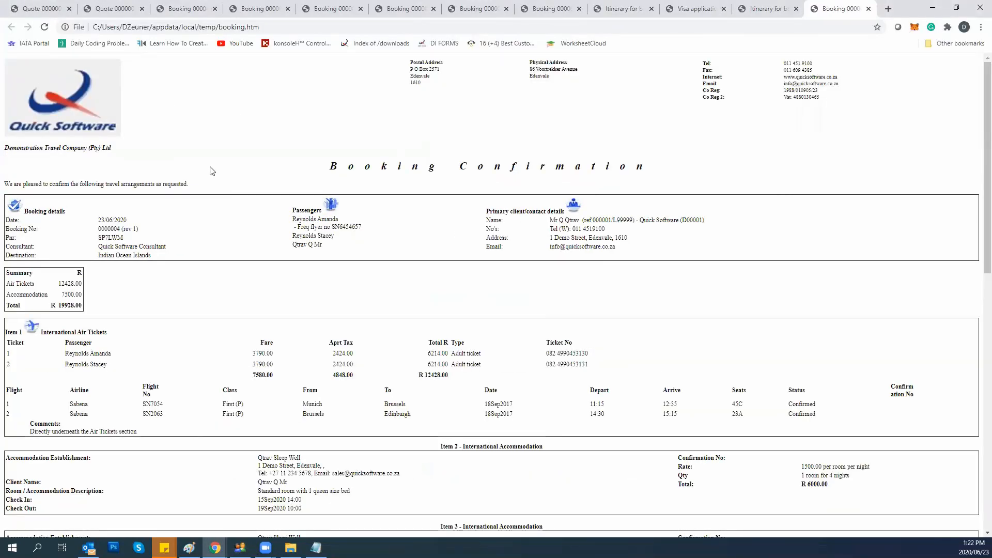
Check the Booking Confirmation heading and greeting in Chrome, then return to booking 0000004.
drag(174, 148, 368, 179)
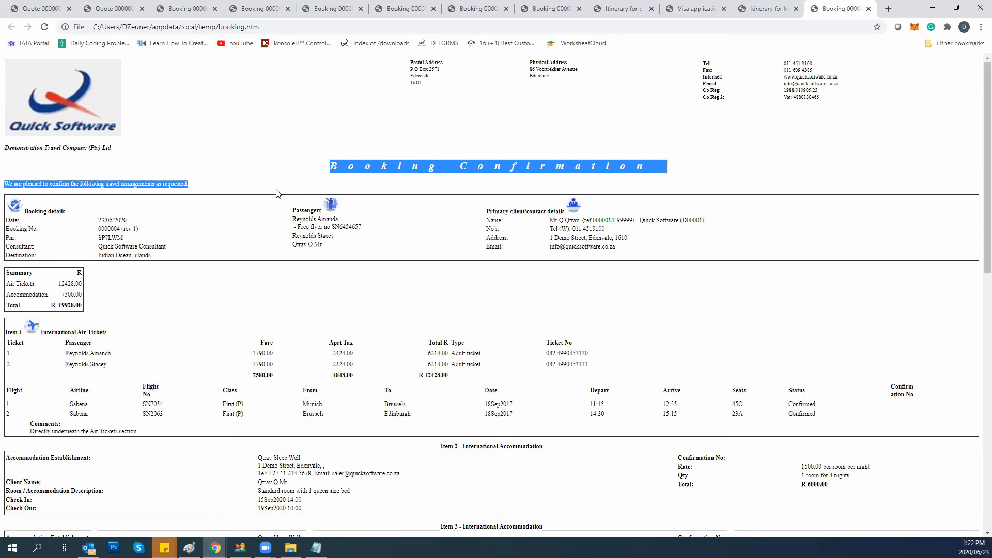
click(239, 547)
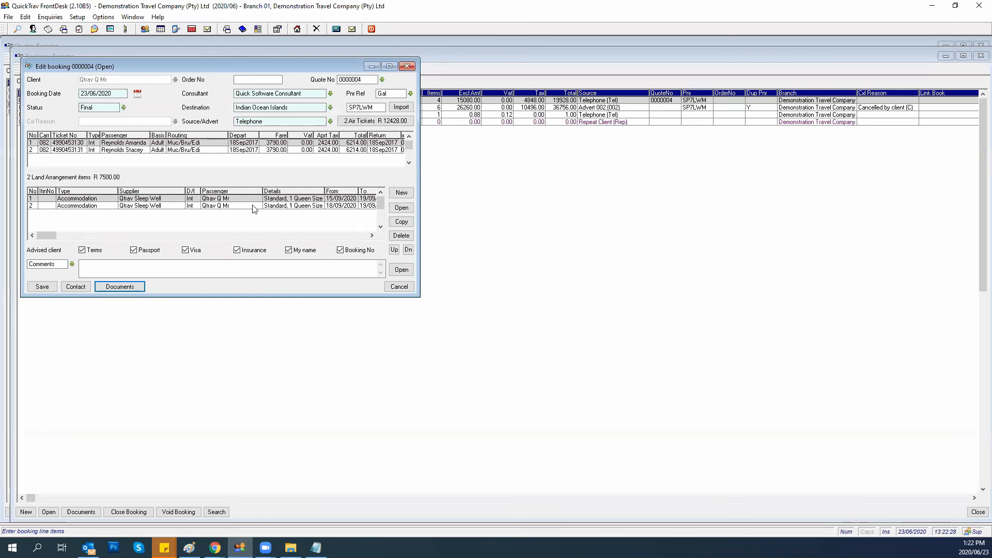
Save booking 0000004 as Final and start a new linked booking from the Linked Bookings Register.
click(41, 287)
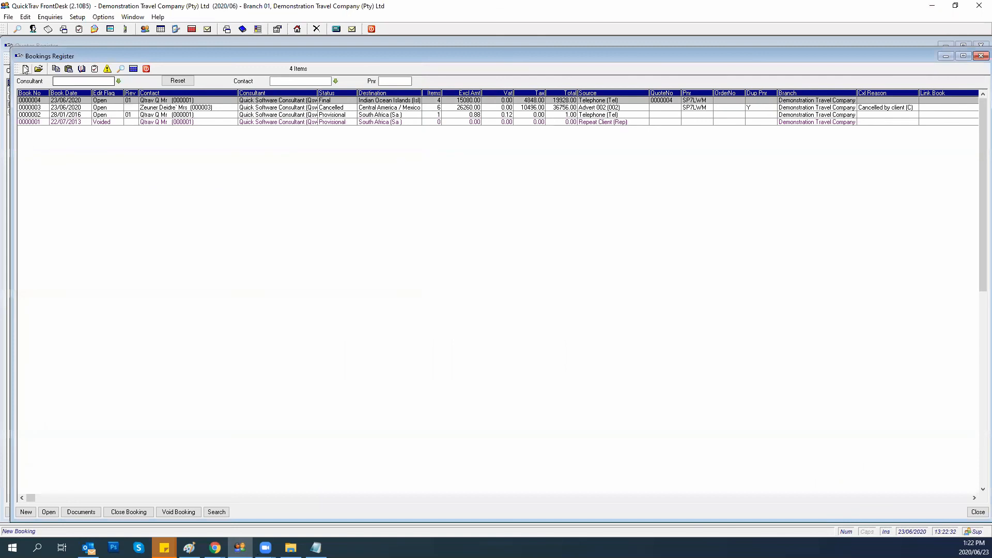
click(9, 18)
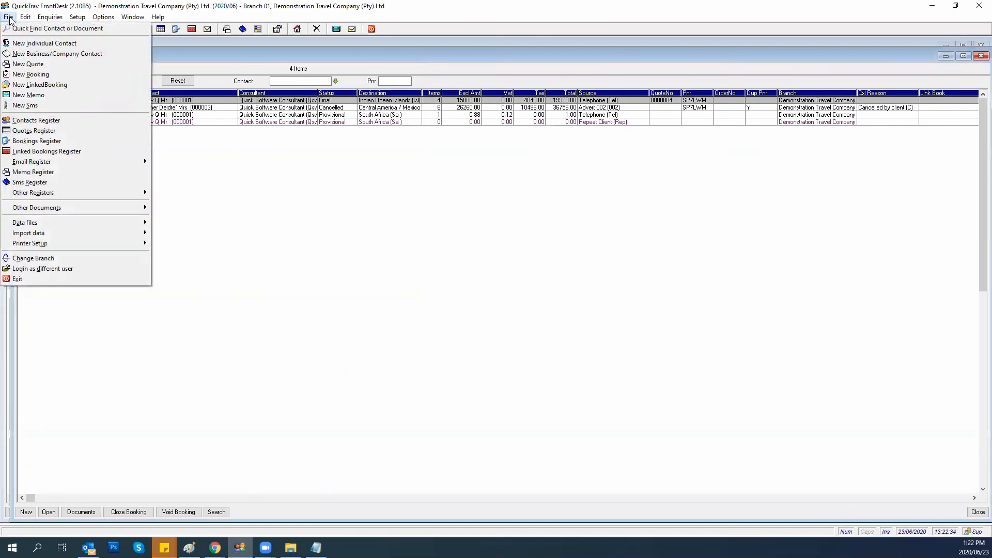
click(14, 154)
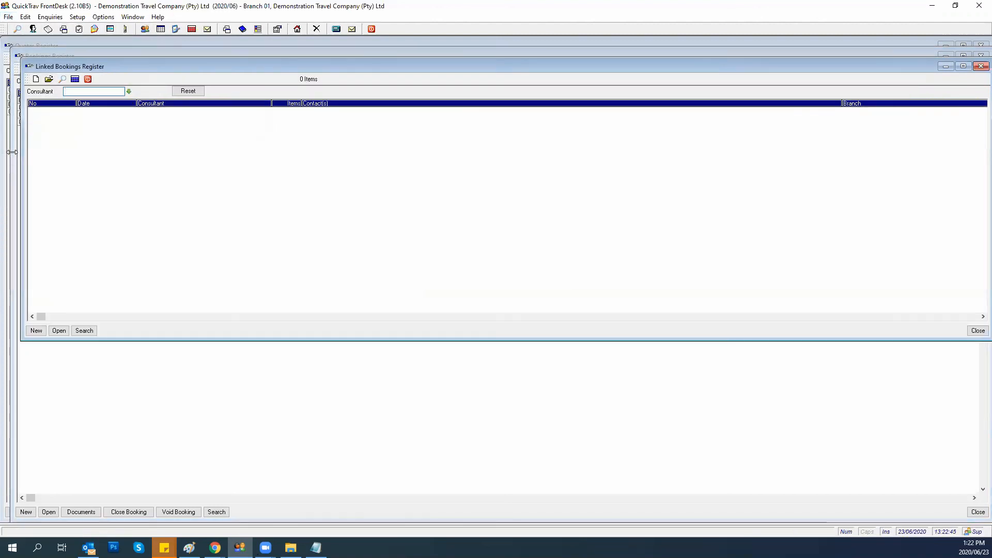
click(36, 332)
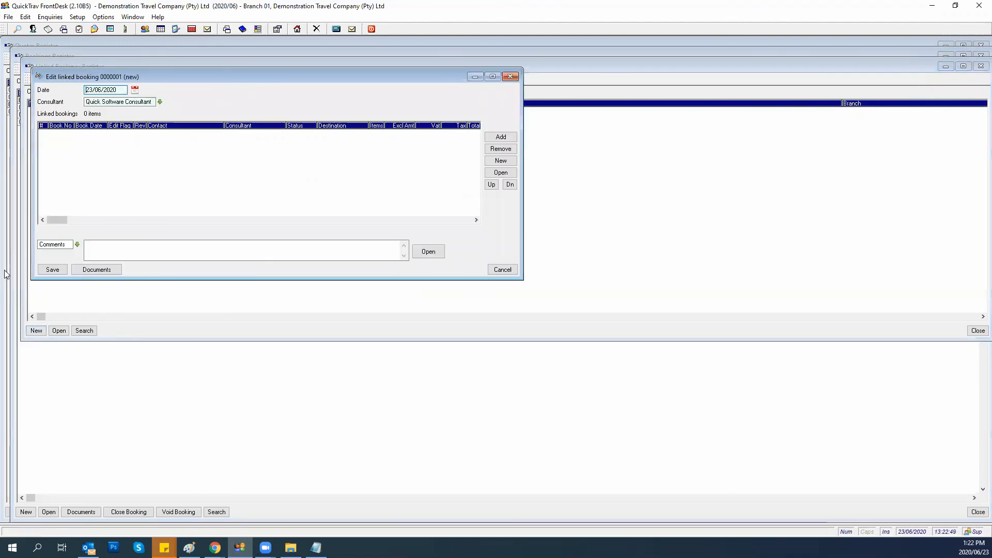
Add bookings 0000003 and 0000004 to the linked booking.
click(503, 137)
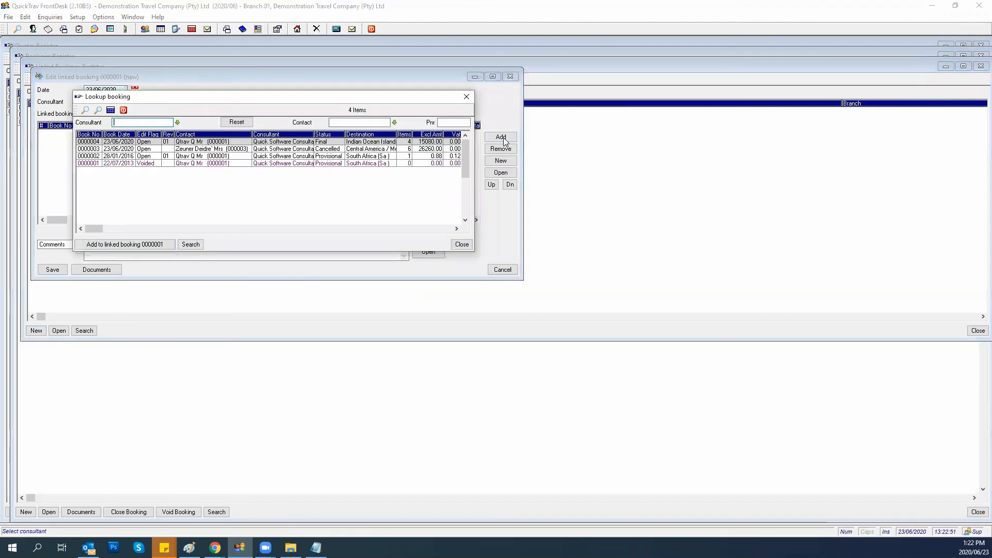
click(179, 157)
click(180, 150)
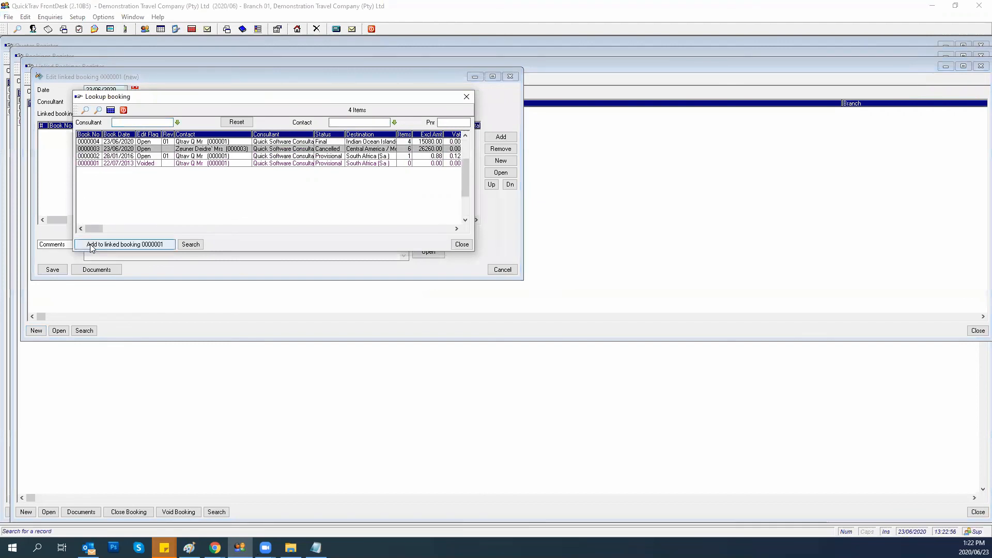
click(91, 246)
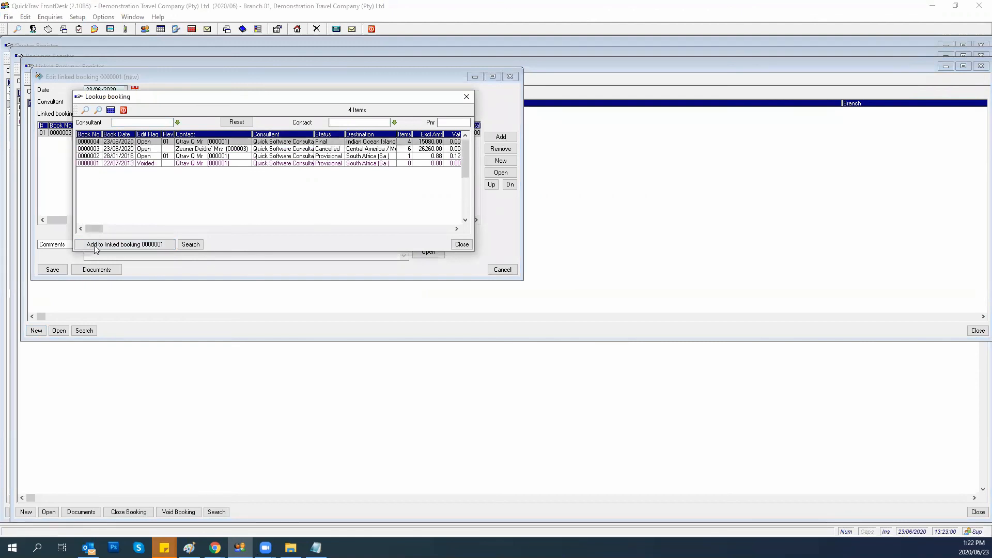
click(95, 246)
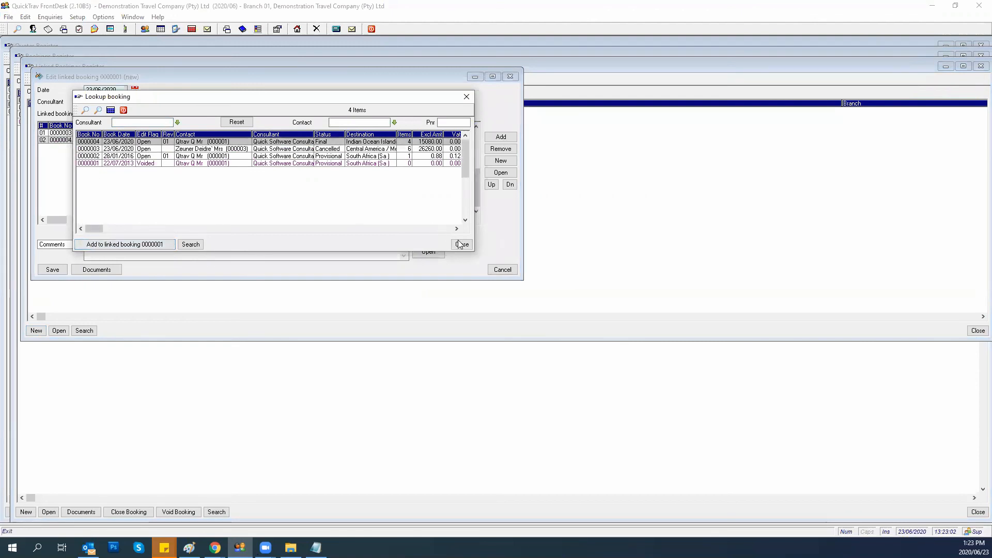
click(460, 245)
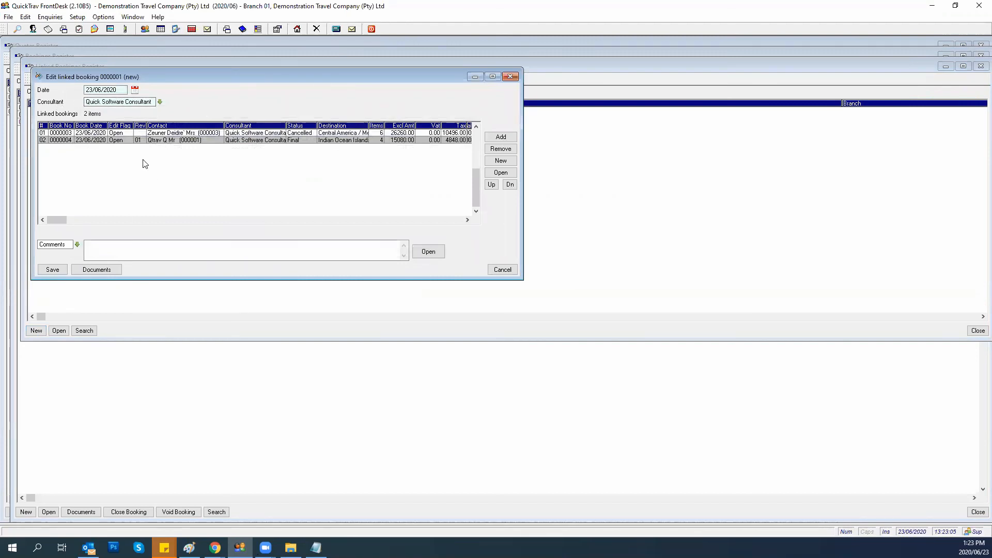
Preview the Linked Booking Confirmation in the browser.
click(103, 269)
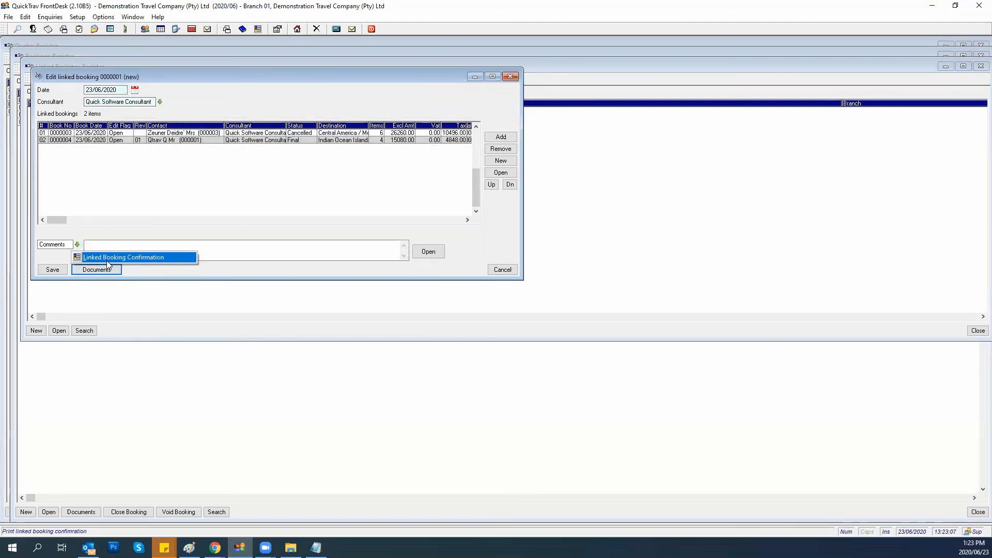
click(105, 257)
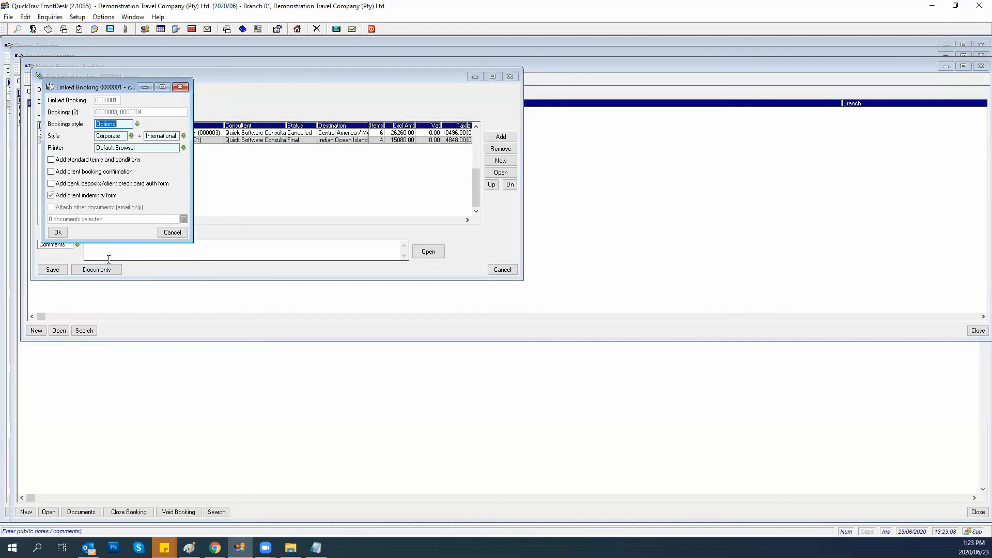
click(58, 232)
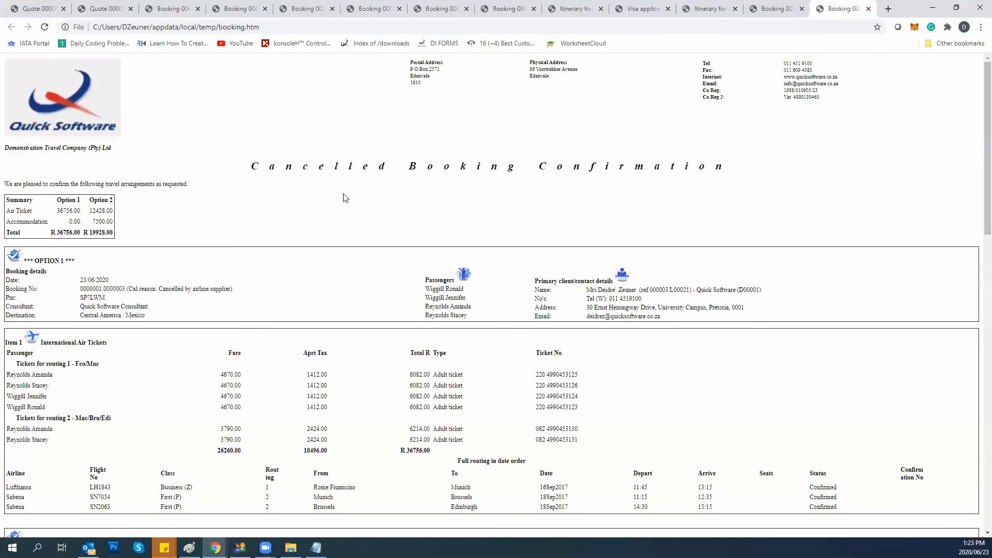
Scroll the confirmation to see Option 2 (R 19928.00), then return to linked booking 0000001.
scroll(345, 198, down, 2)
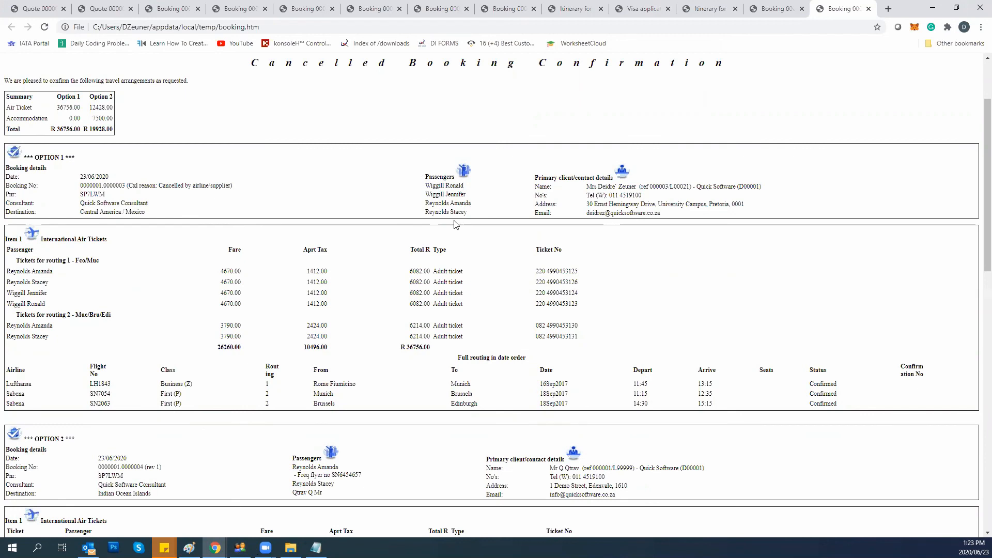
click(239, 548)
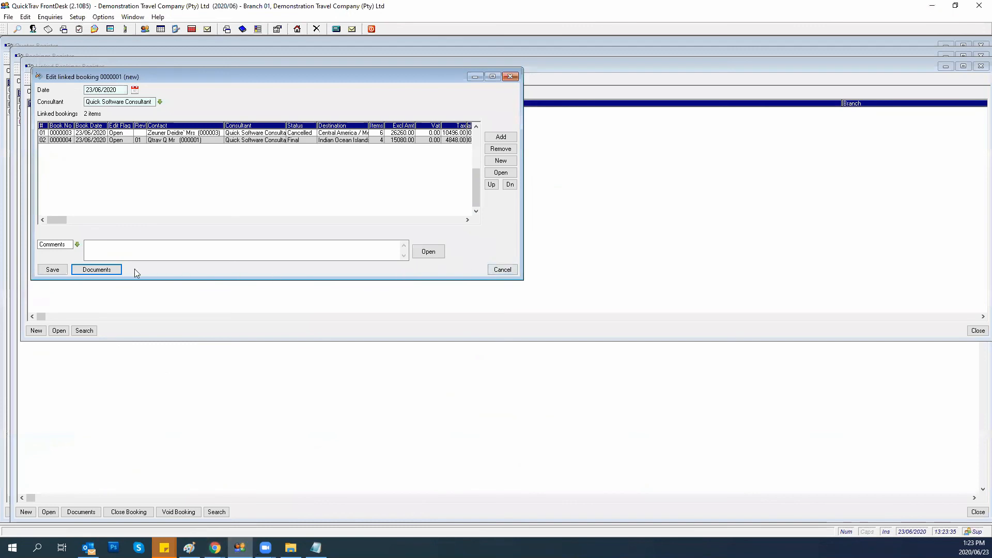
Save linked booking 0000001 and close the Linked Bookings, Bookings and Quotes registers.
click(53, 270)
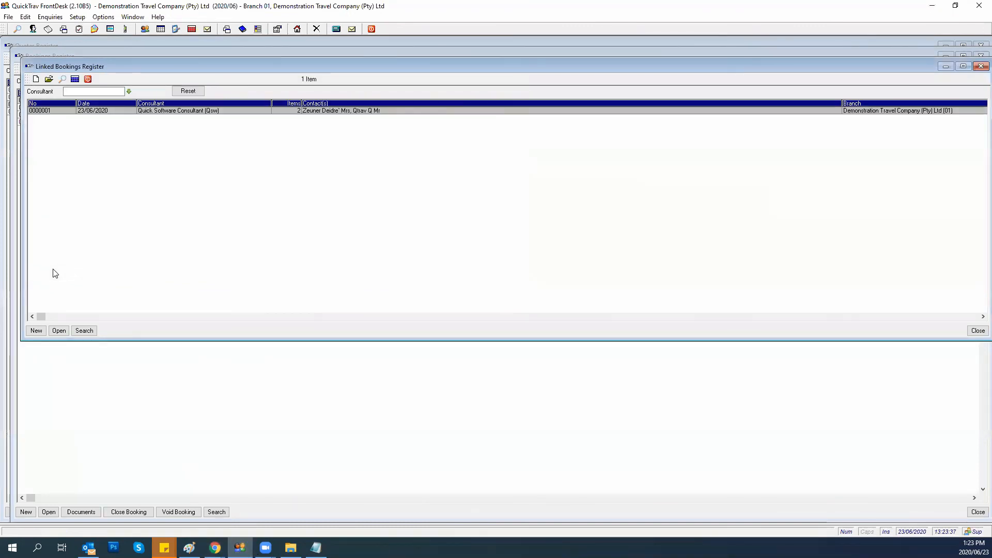
click(88, 81)
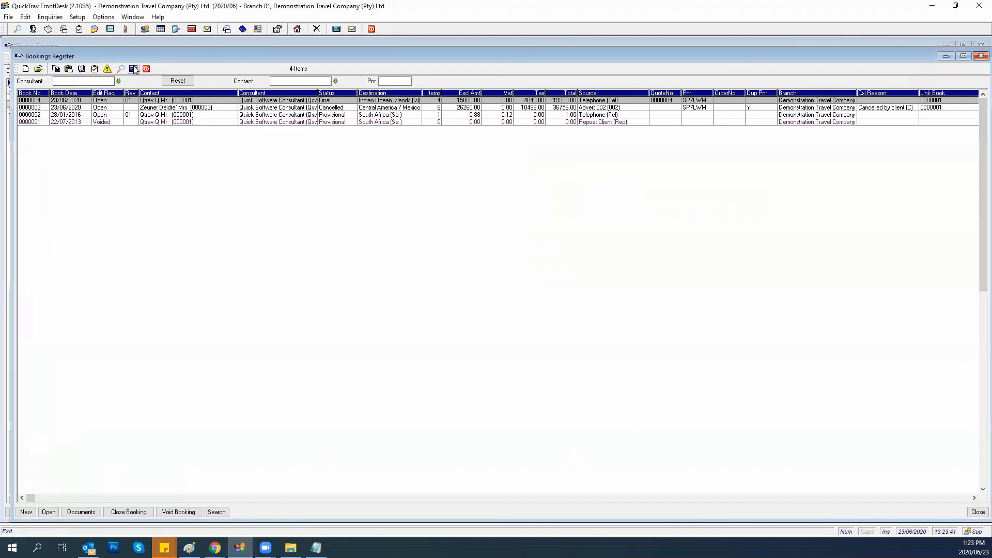
click(133, 69)
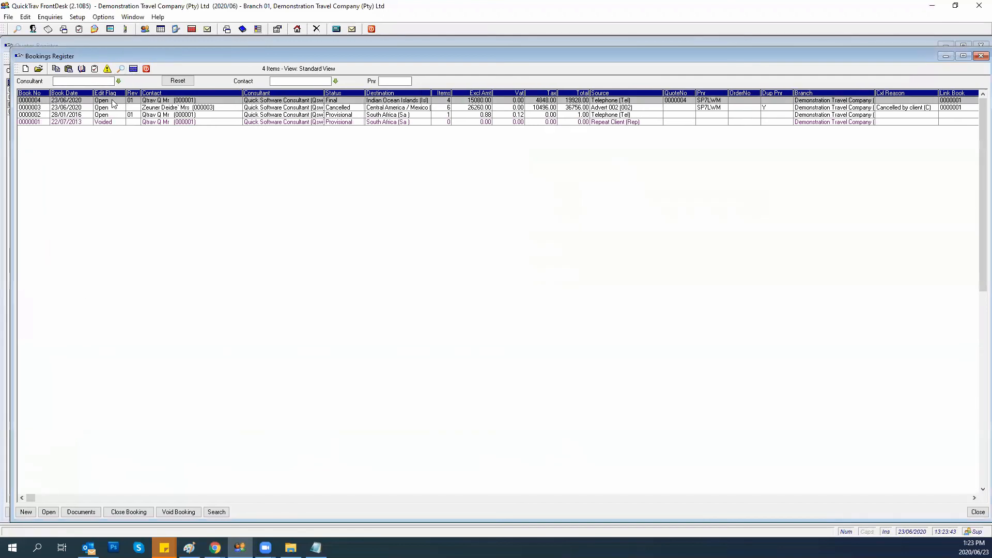
click(147, 69)
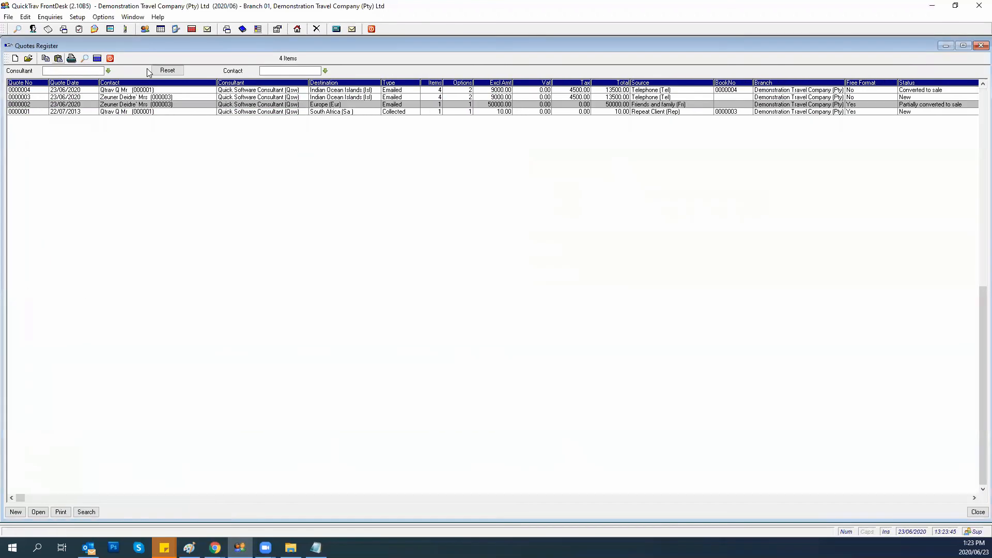
click(112, 61)
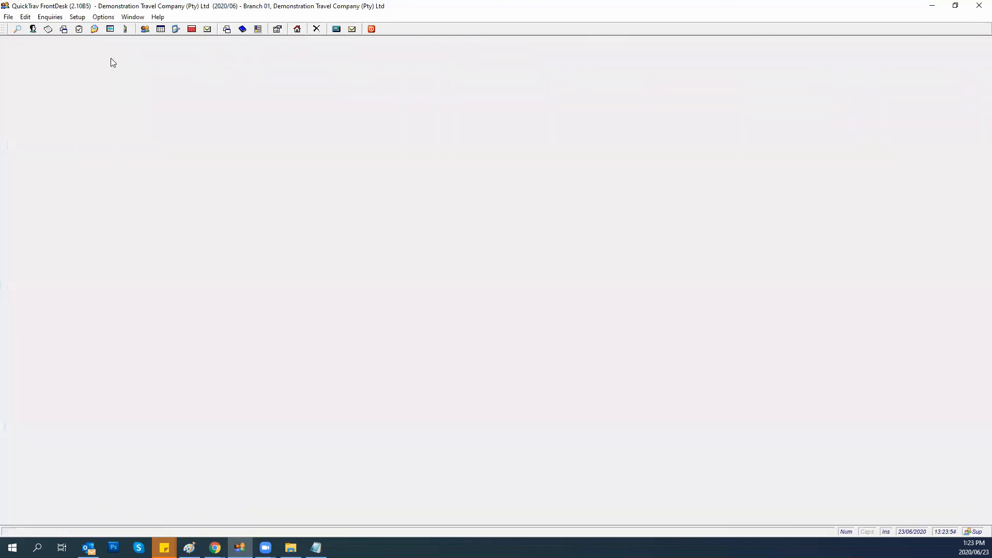